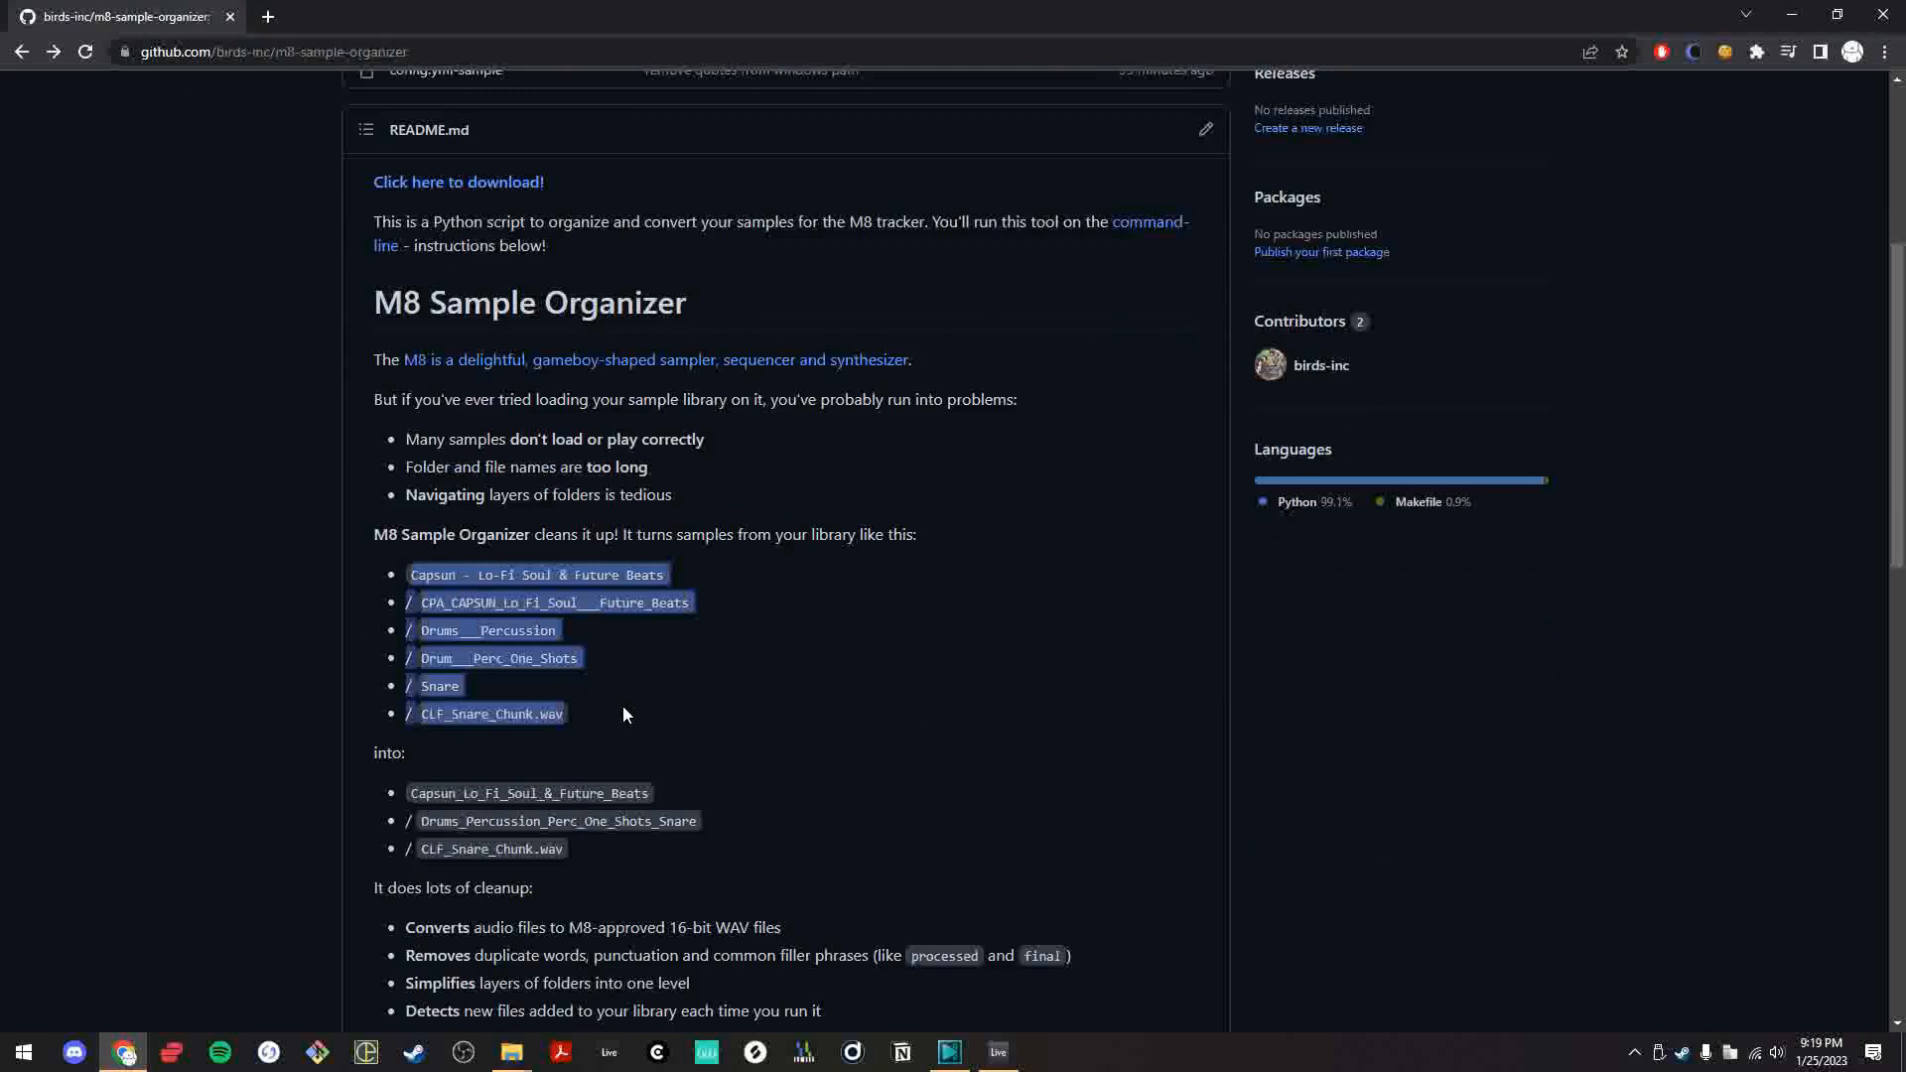
- Examine the README's example of a nested sample library path ending in CLF_Snare_Chunk.wav
click(625, 707)
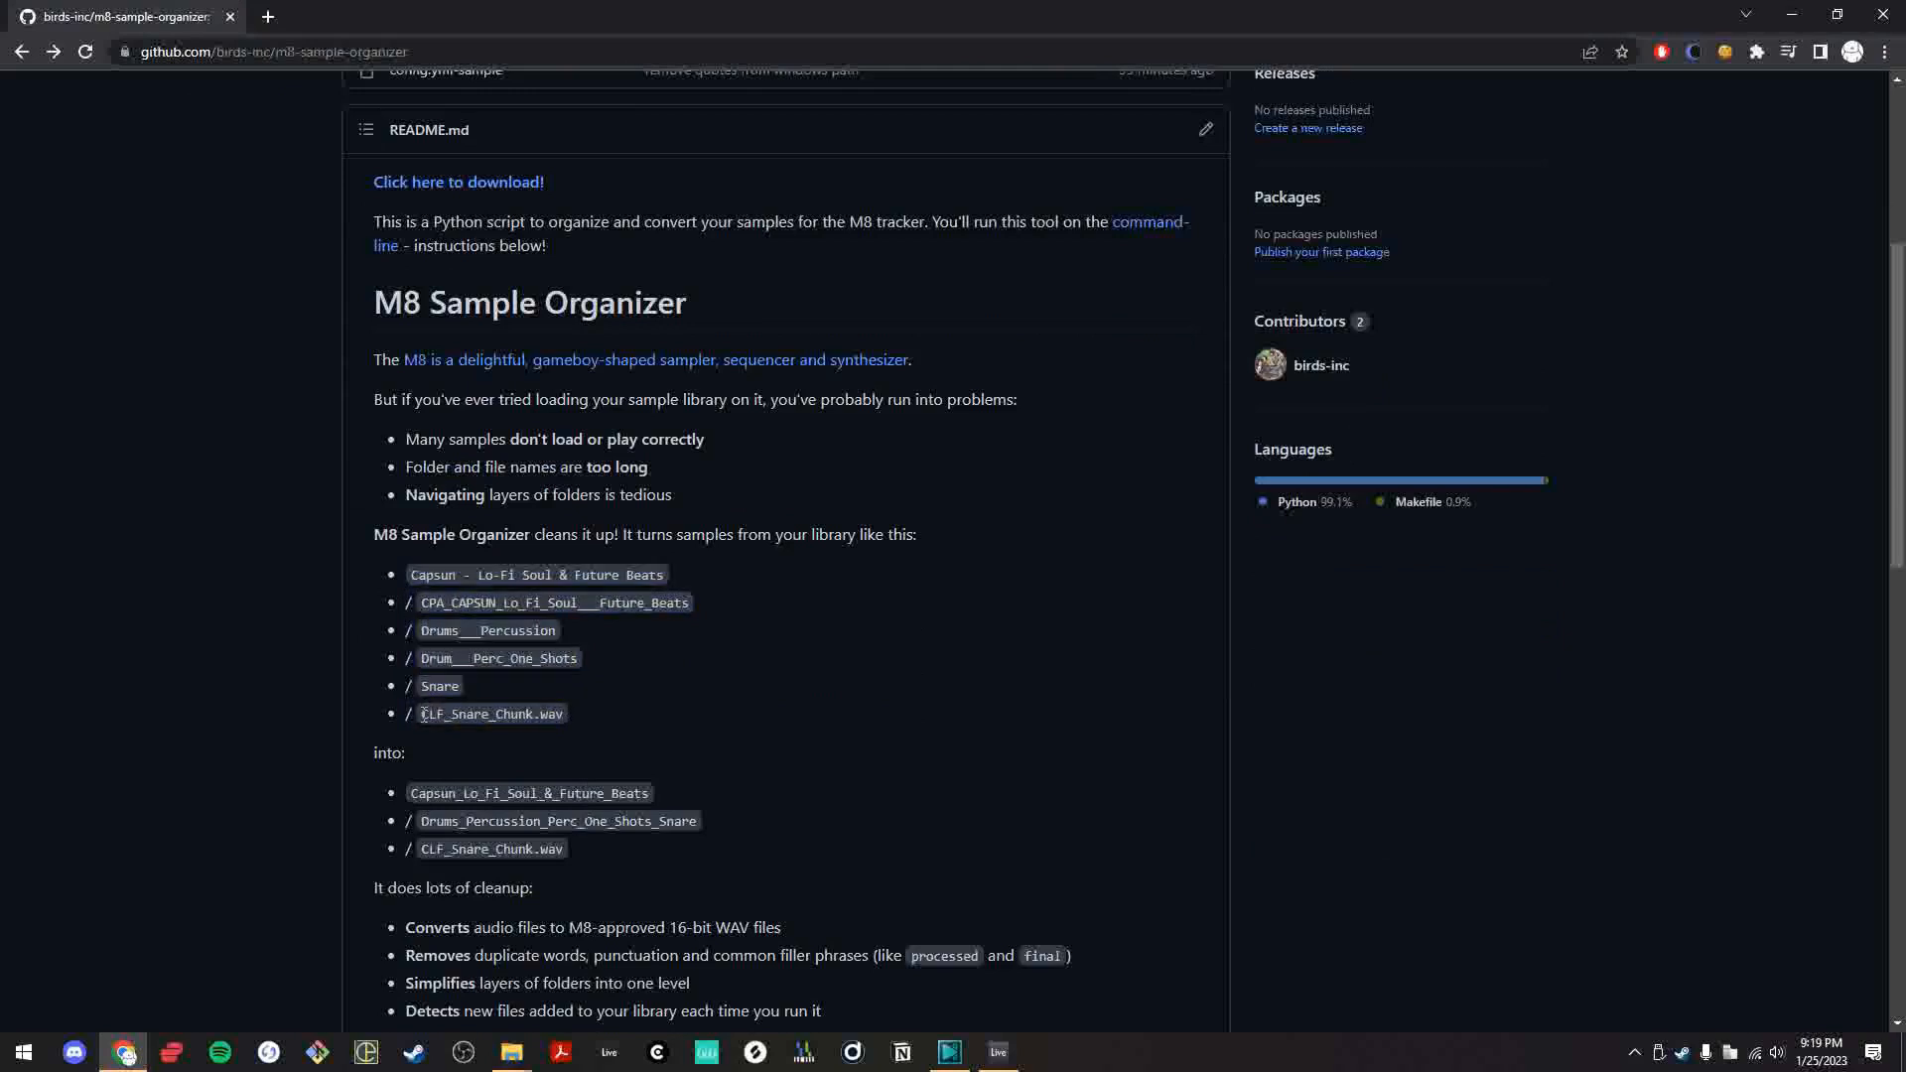
drag(424, 714, 594, 711)
click(596, 709)
scroll(605, 670, up, 1)
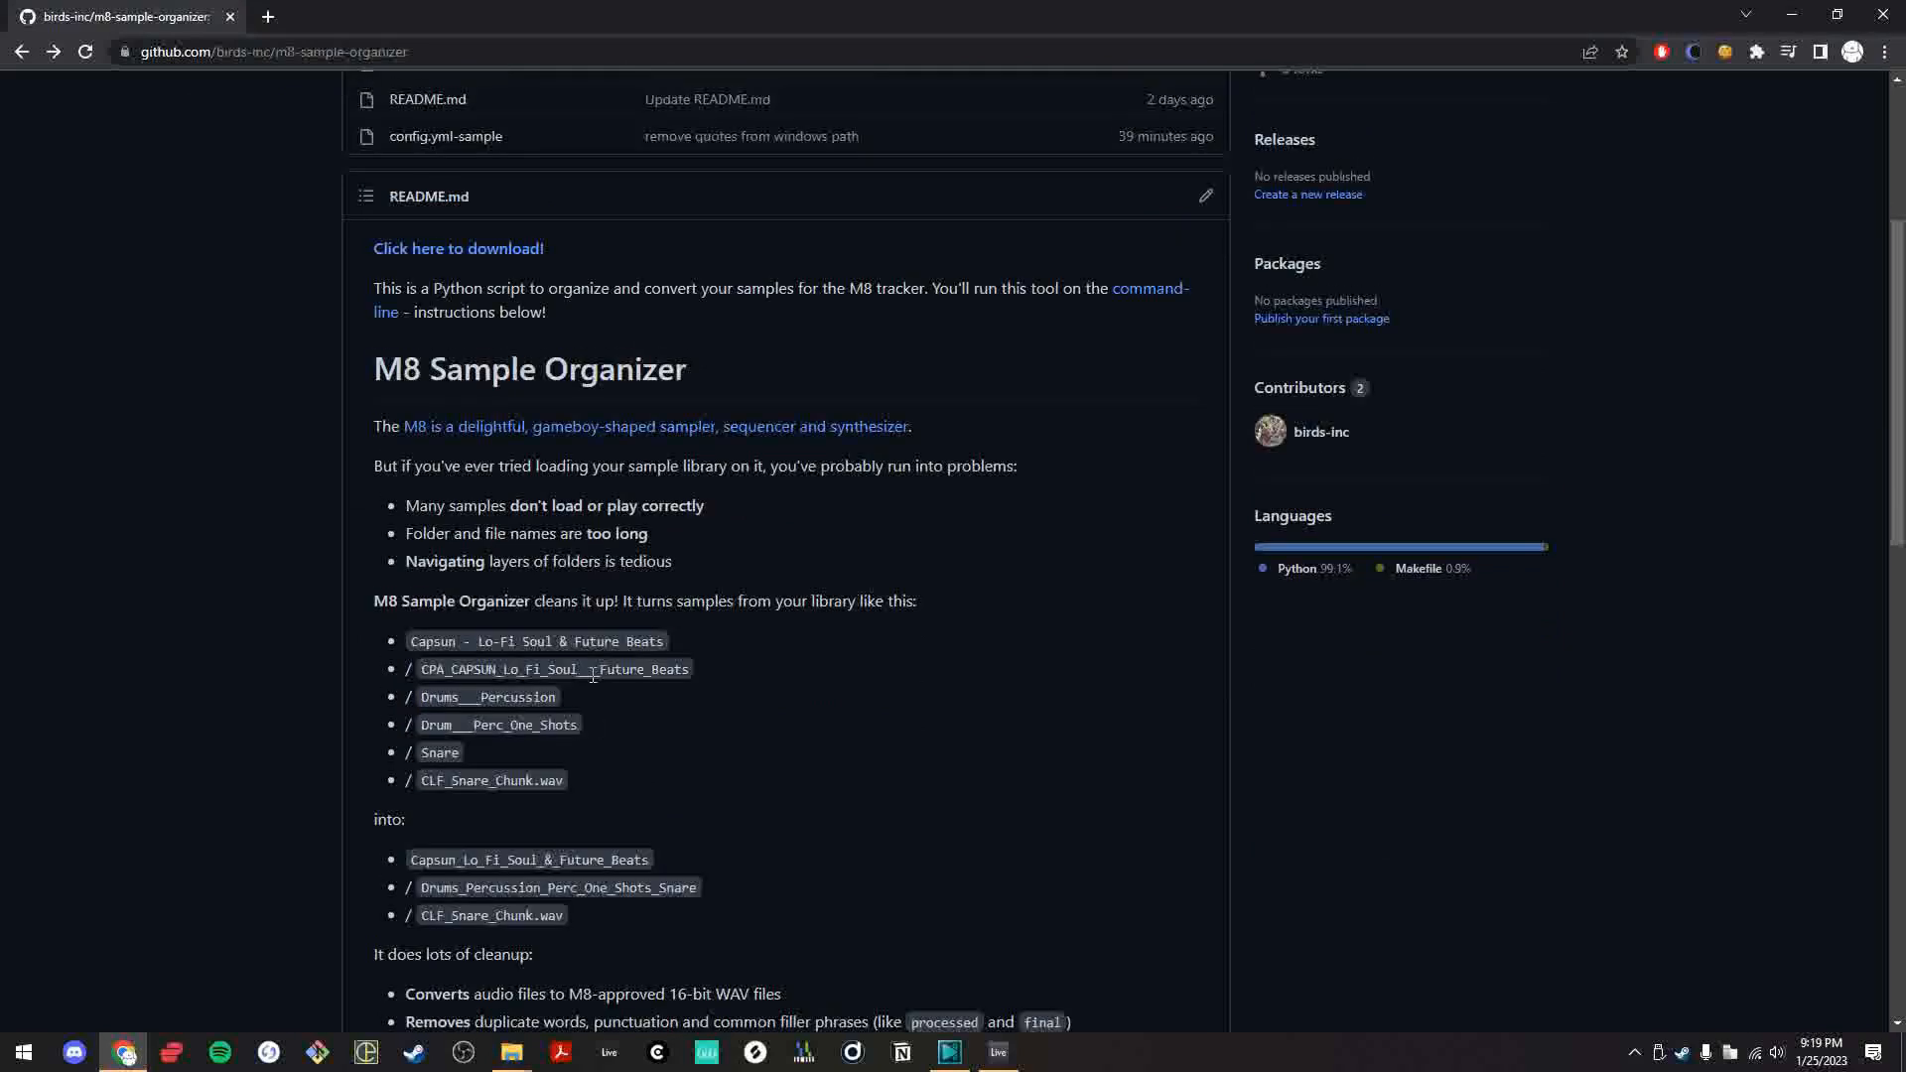
- View the Dirtywave M8 website linked in the README in a separate tab and return to the repository page
ctrl+click(730, 437)
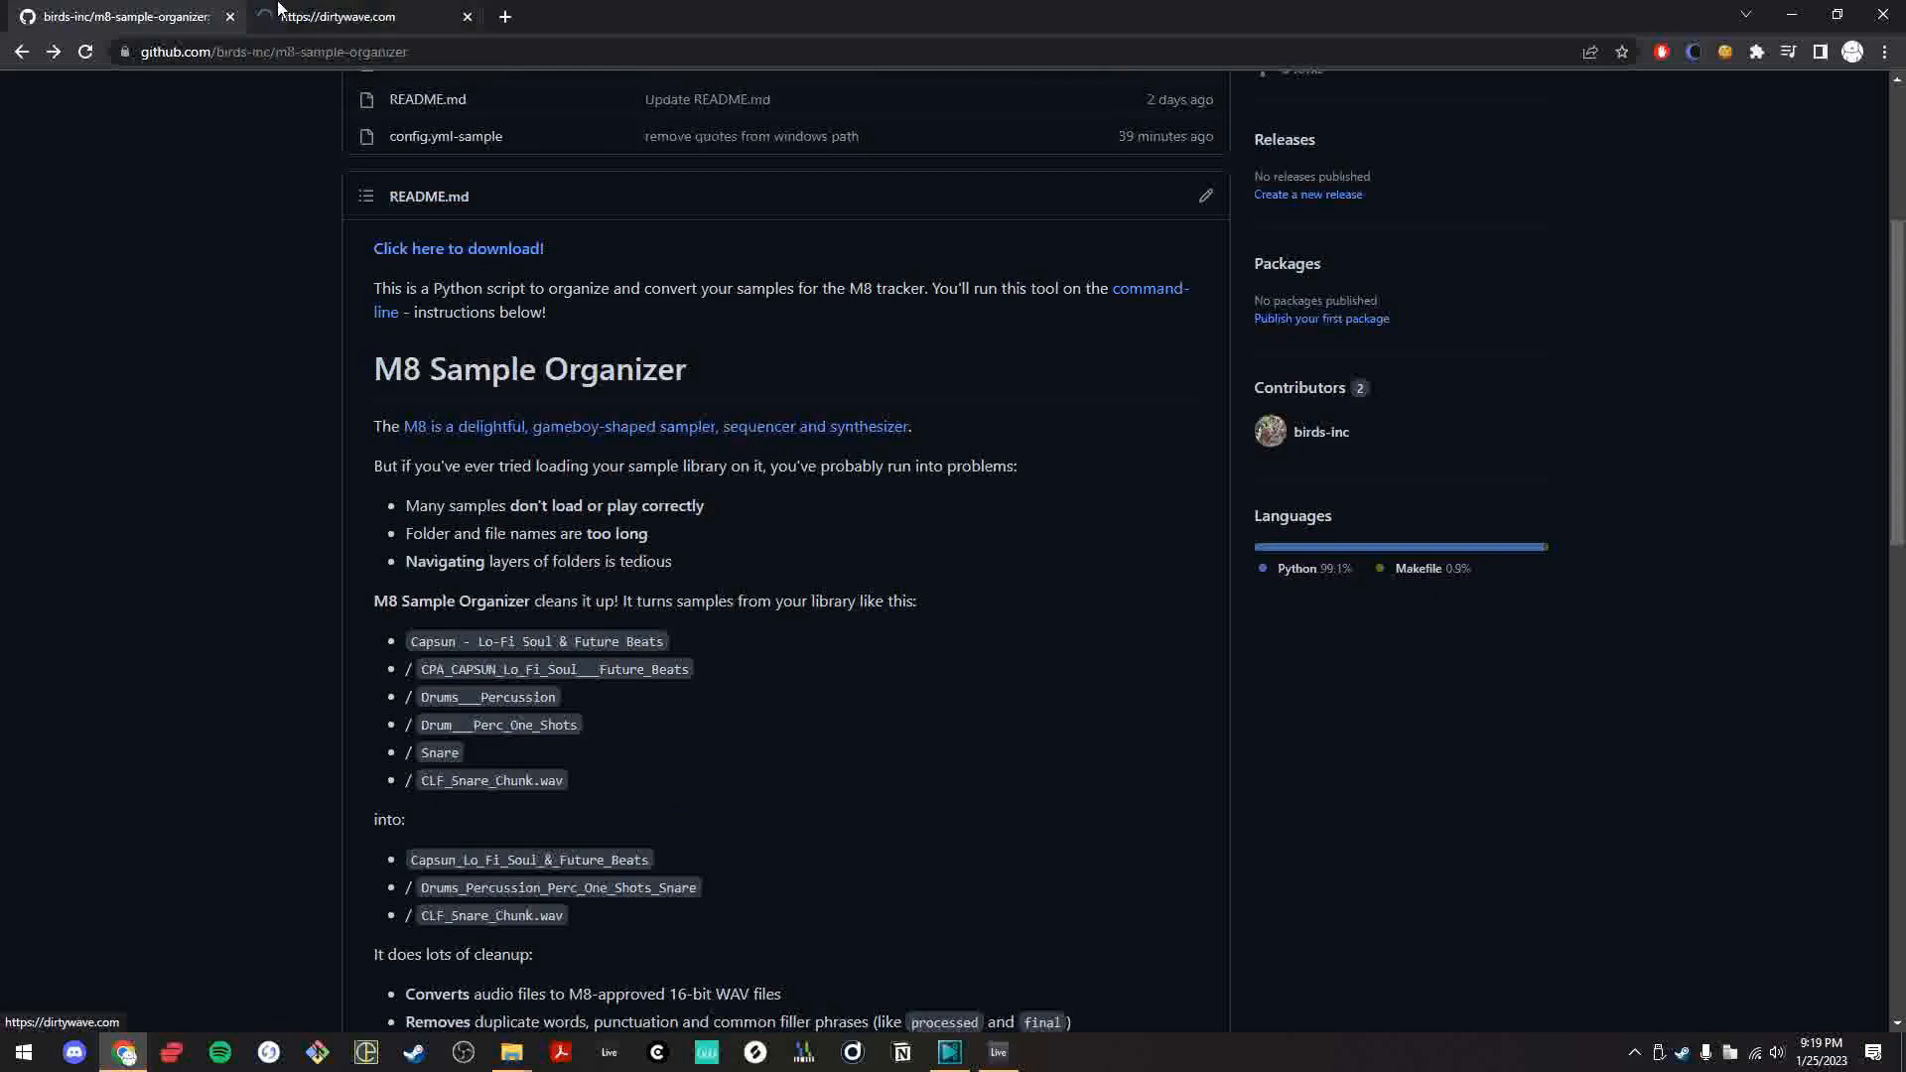
key(ctrl+Tab)
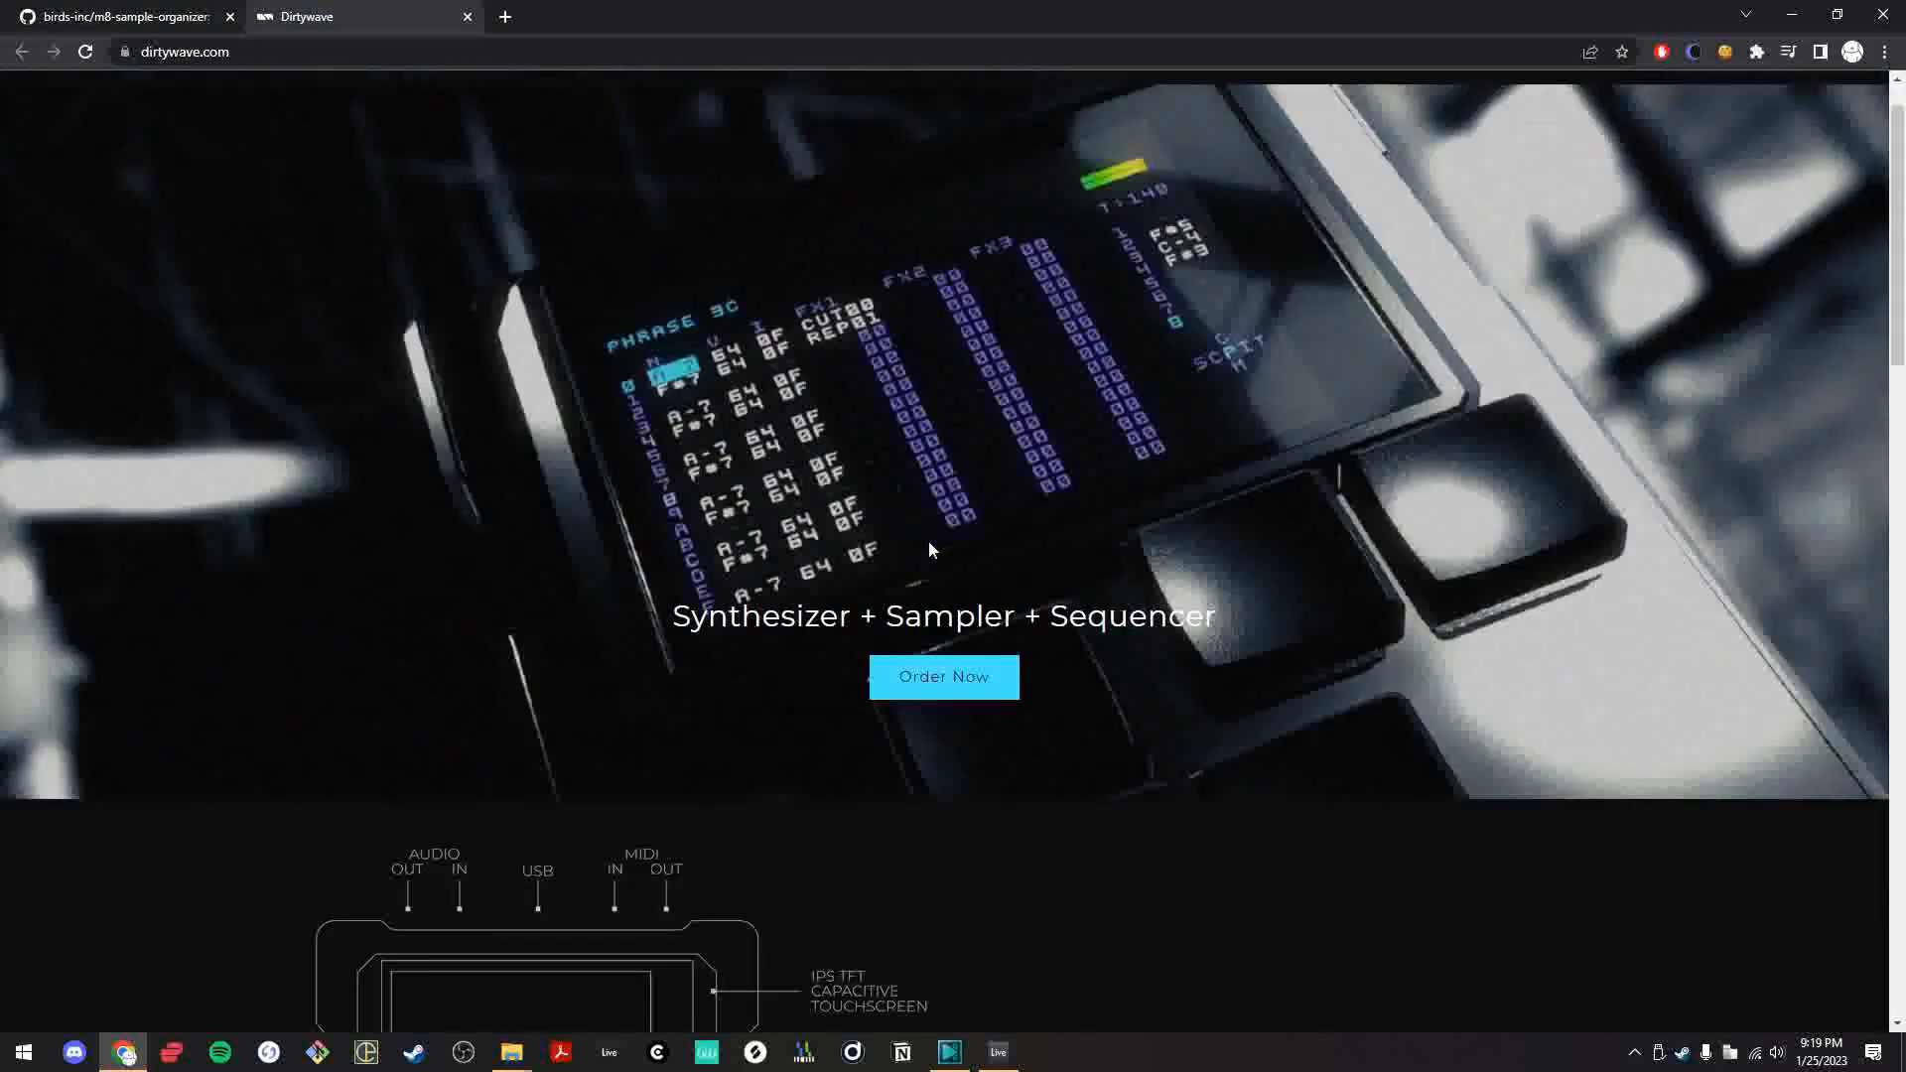
key(ctrl+Tab)
- Review the README's list of sample problems, the repository files and the Instructions section about using a command-line shell
scroll(927, 540, down, 4)
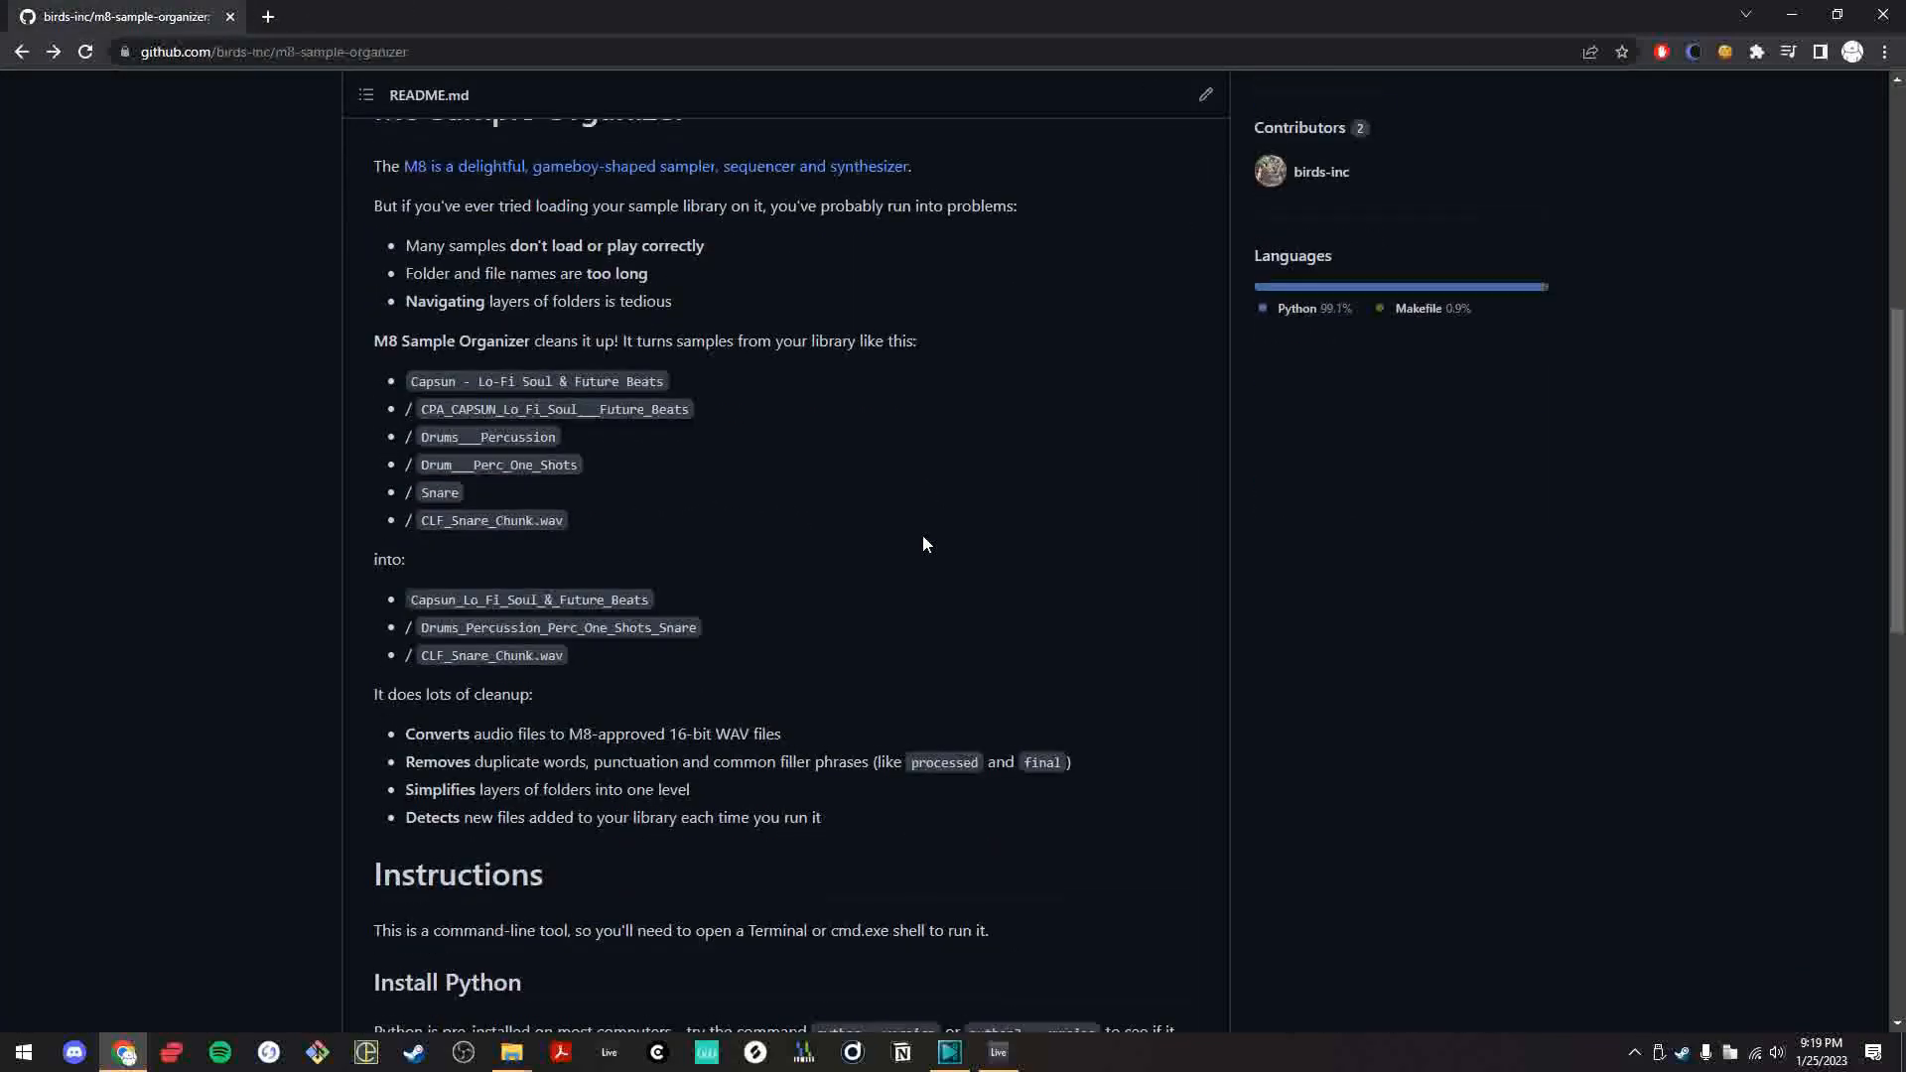
drag(368, 451, 753, 503)
click(753, 503)
scroll(999, 615, up, 5)
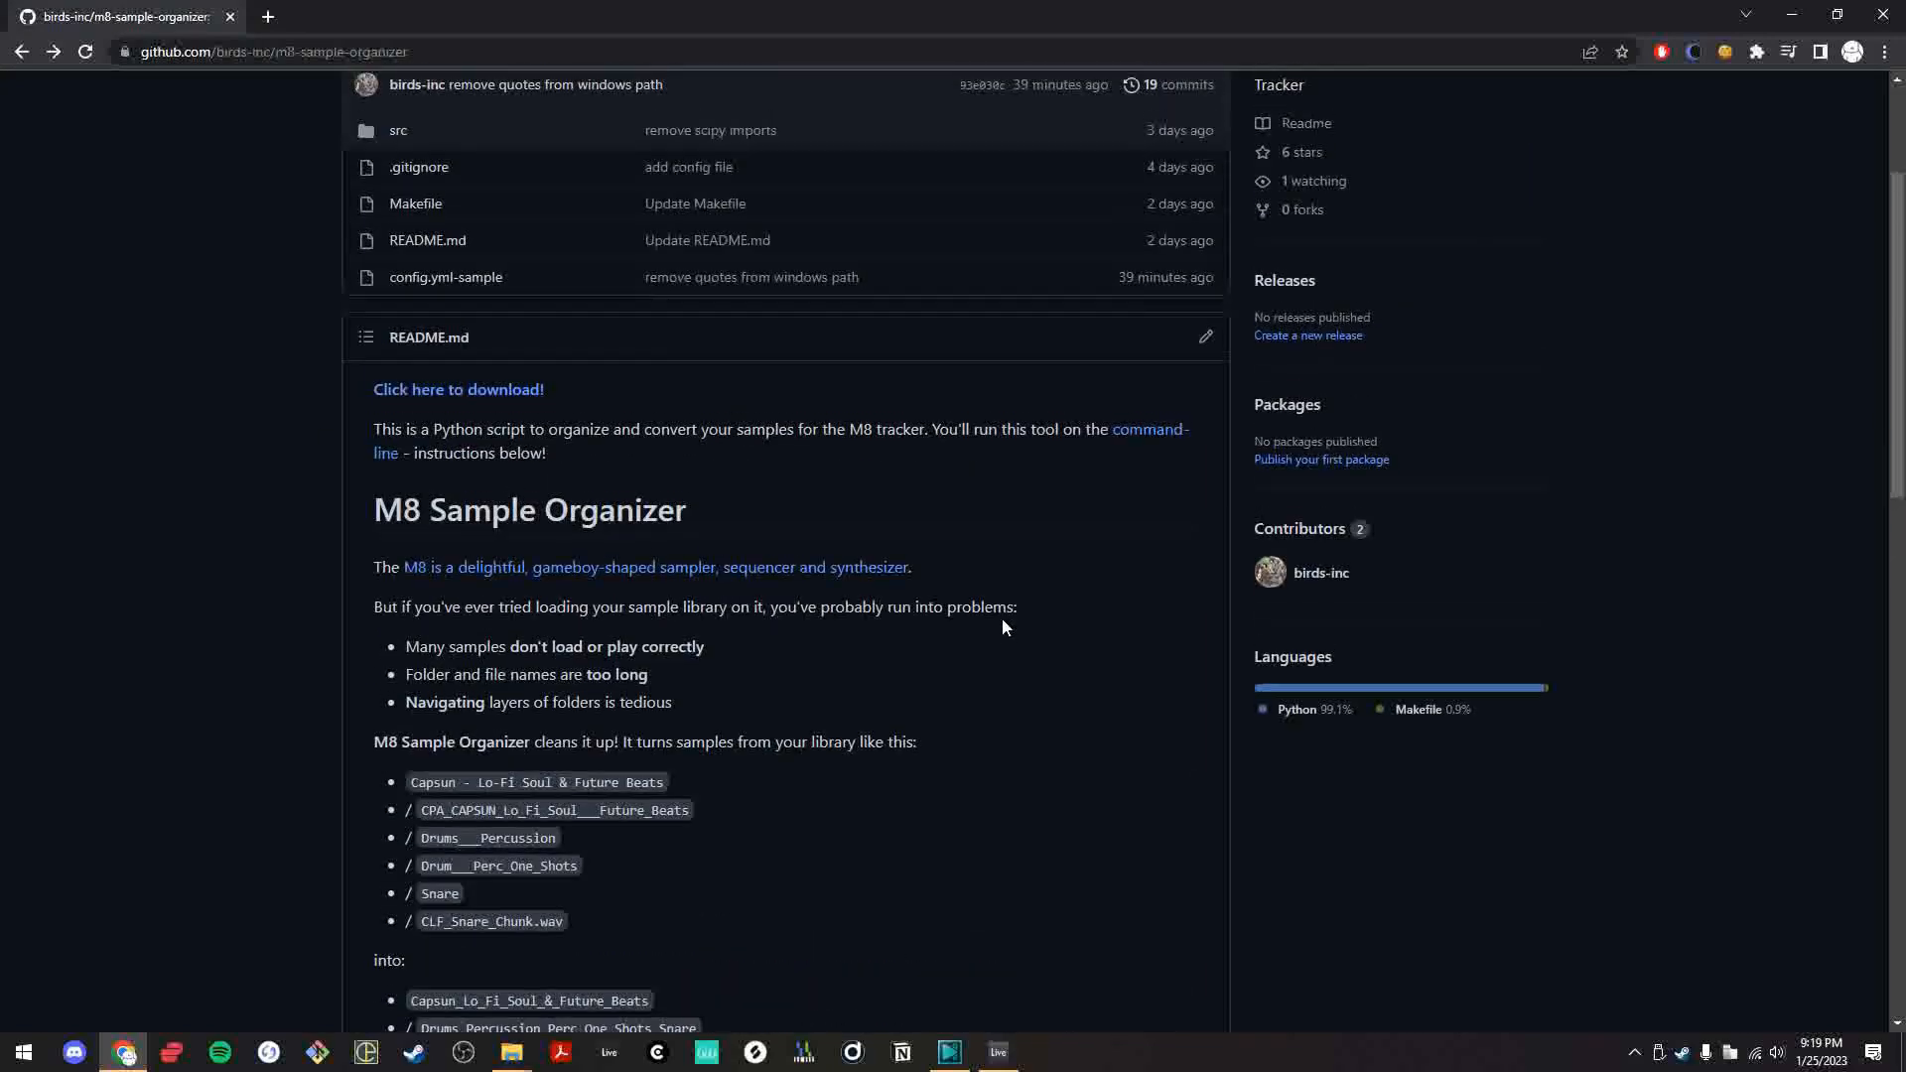
scroll(1002, 620, up, 3)
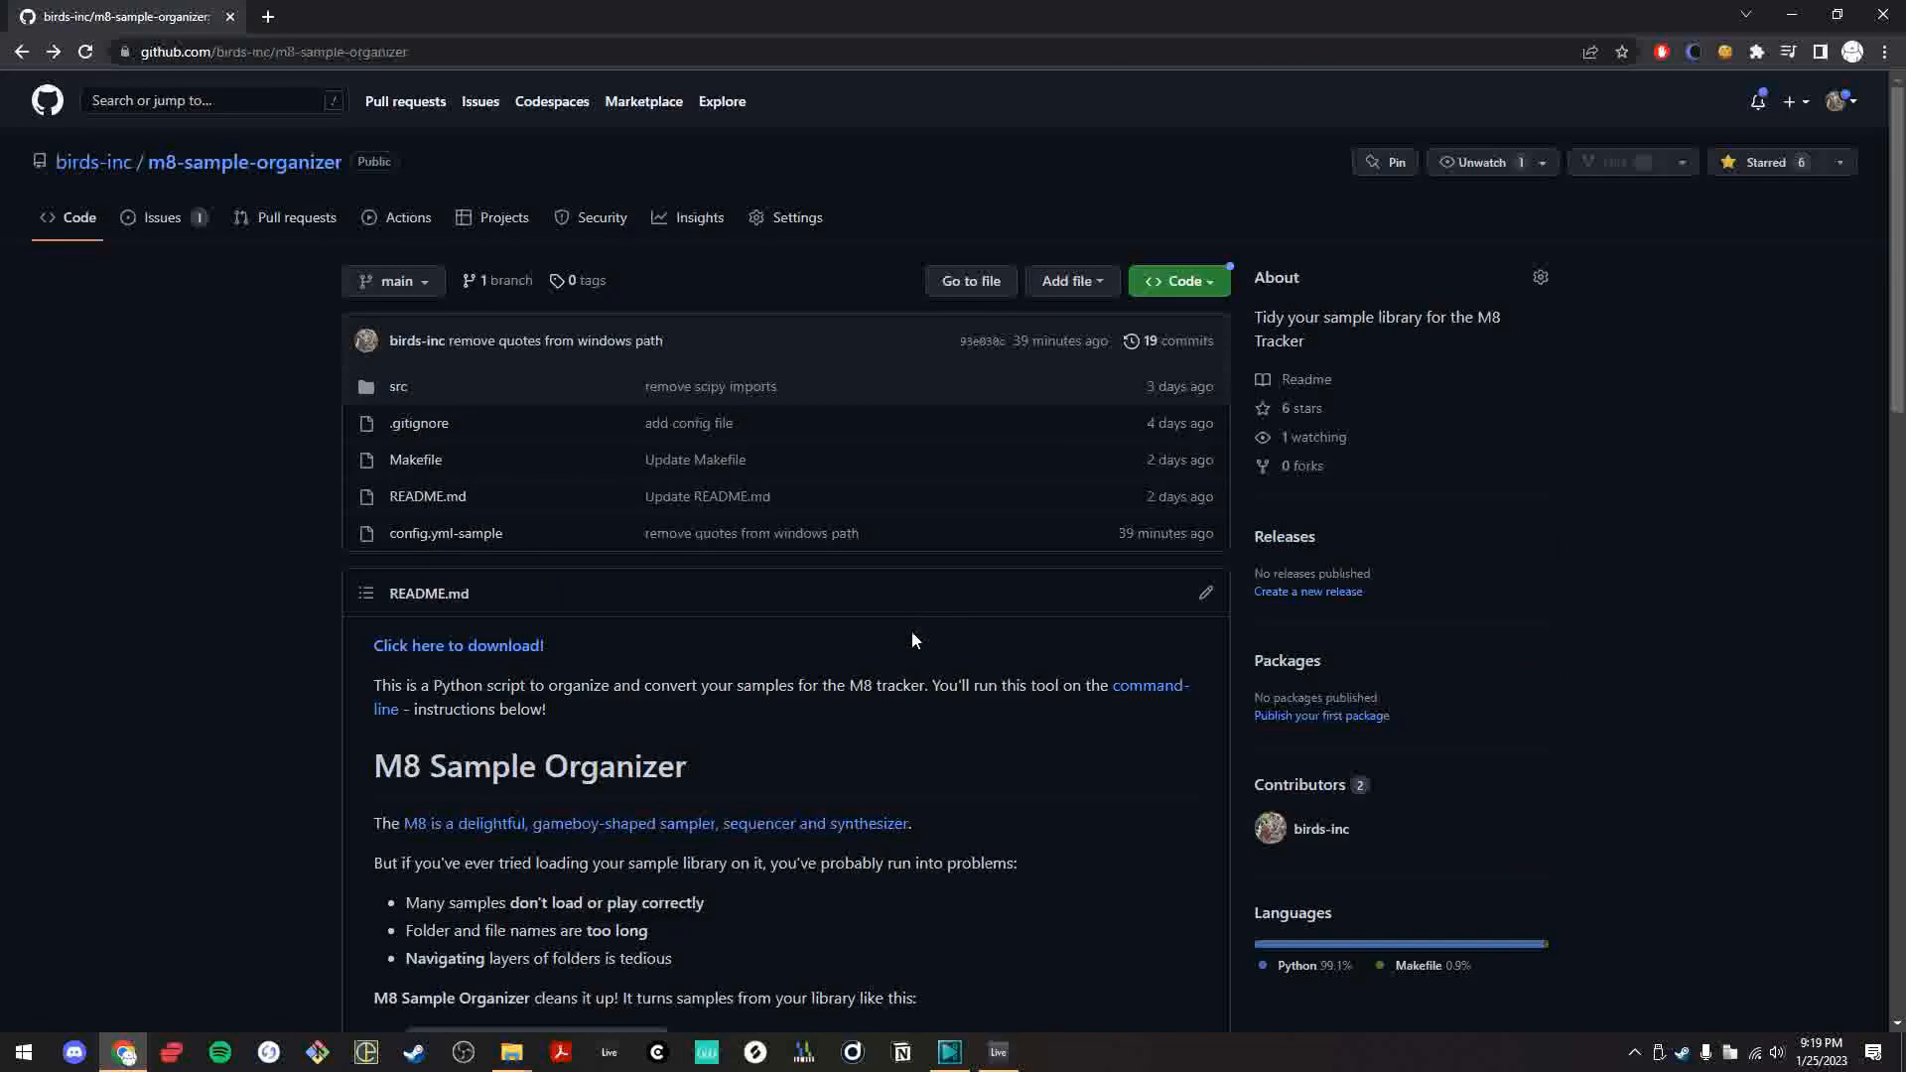
scroll(945, 628, down, 5)
scroll(948, 640, down, 11)
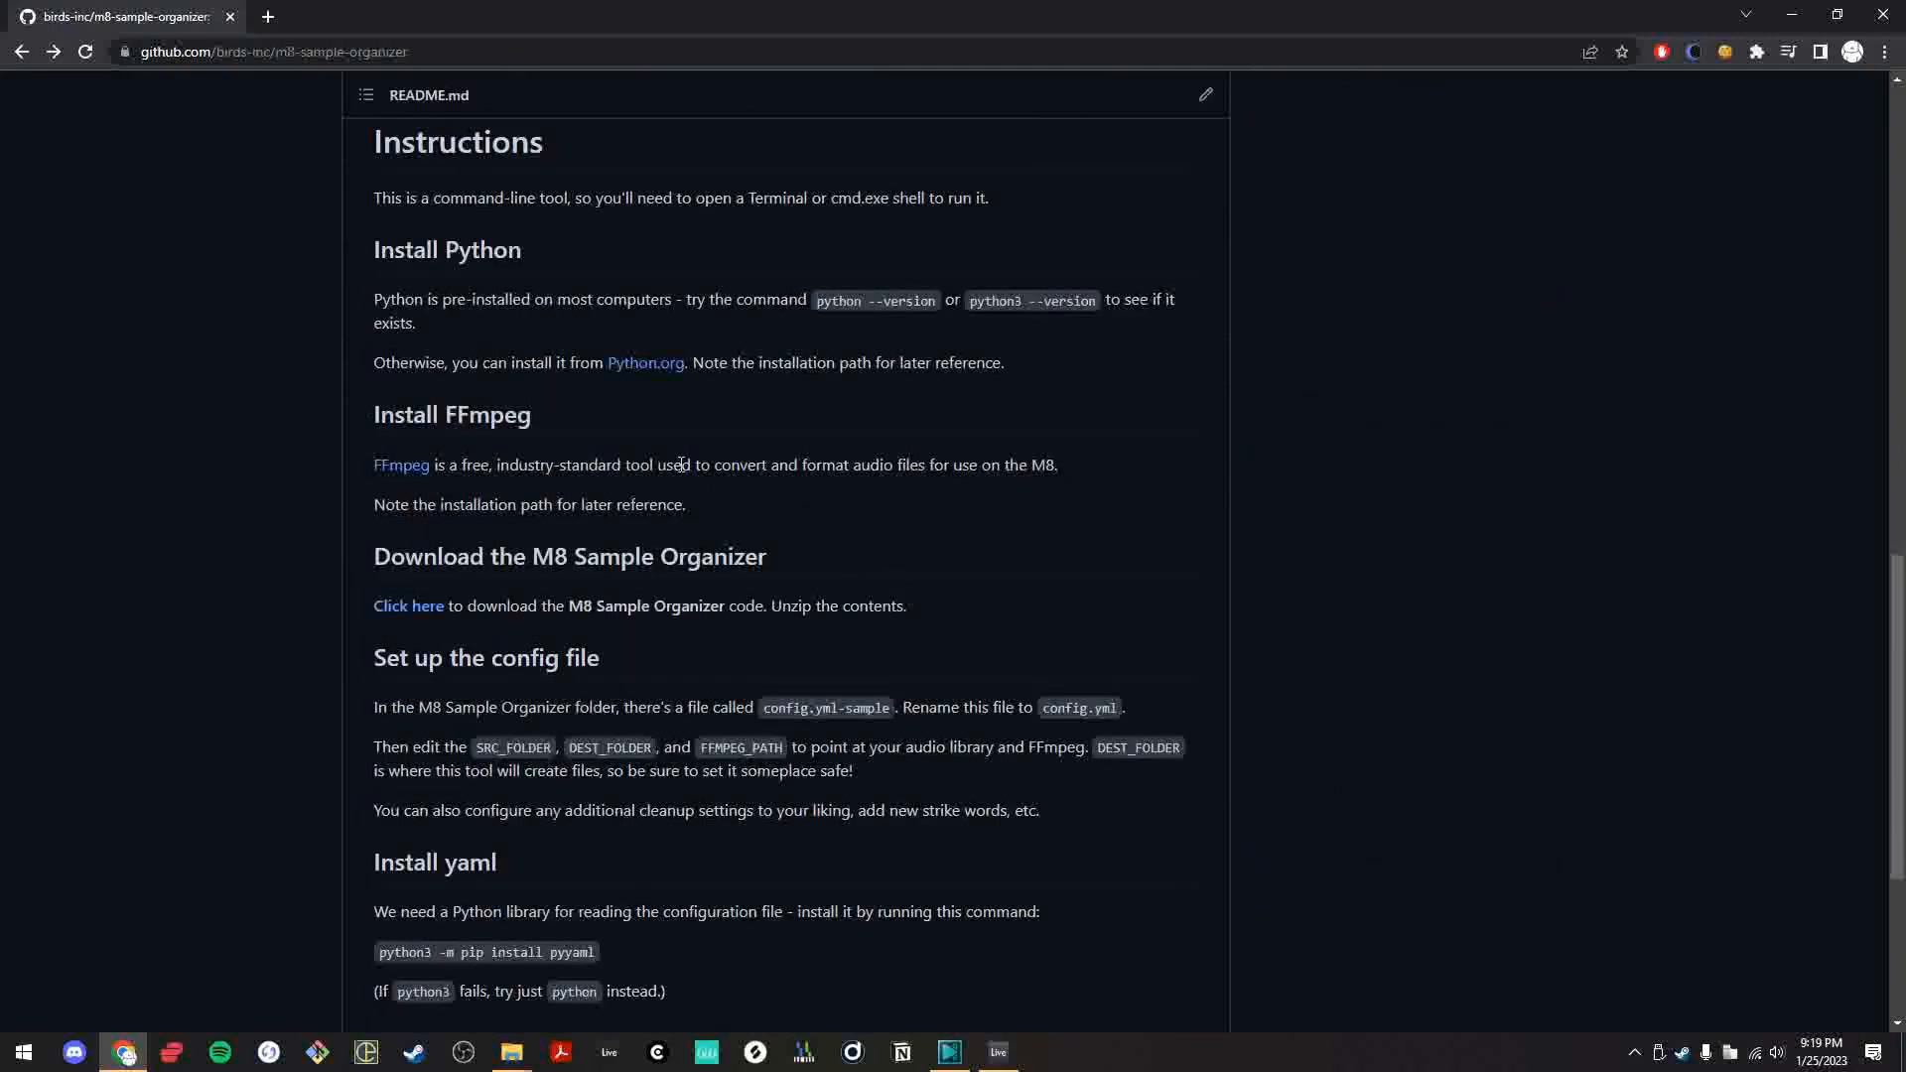
drag(376, 199, 867, 219)
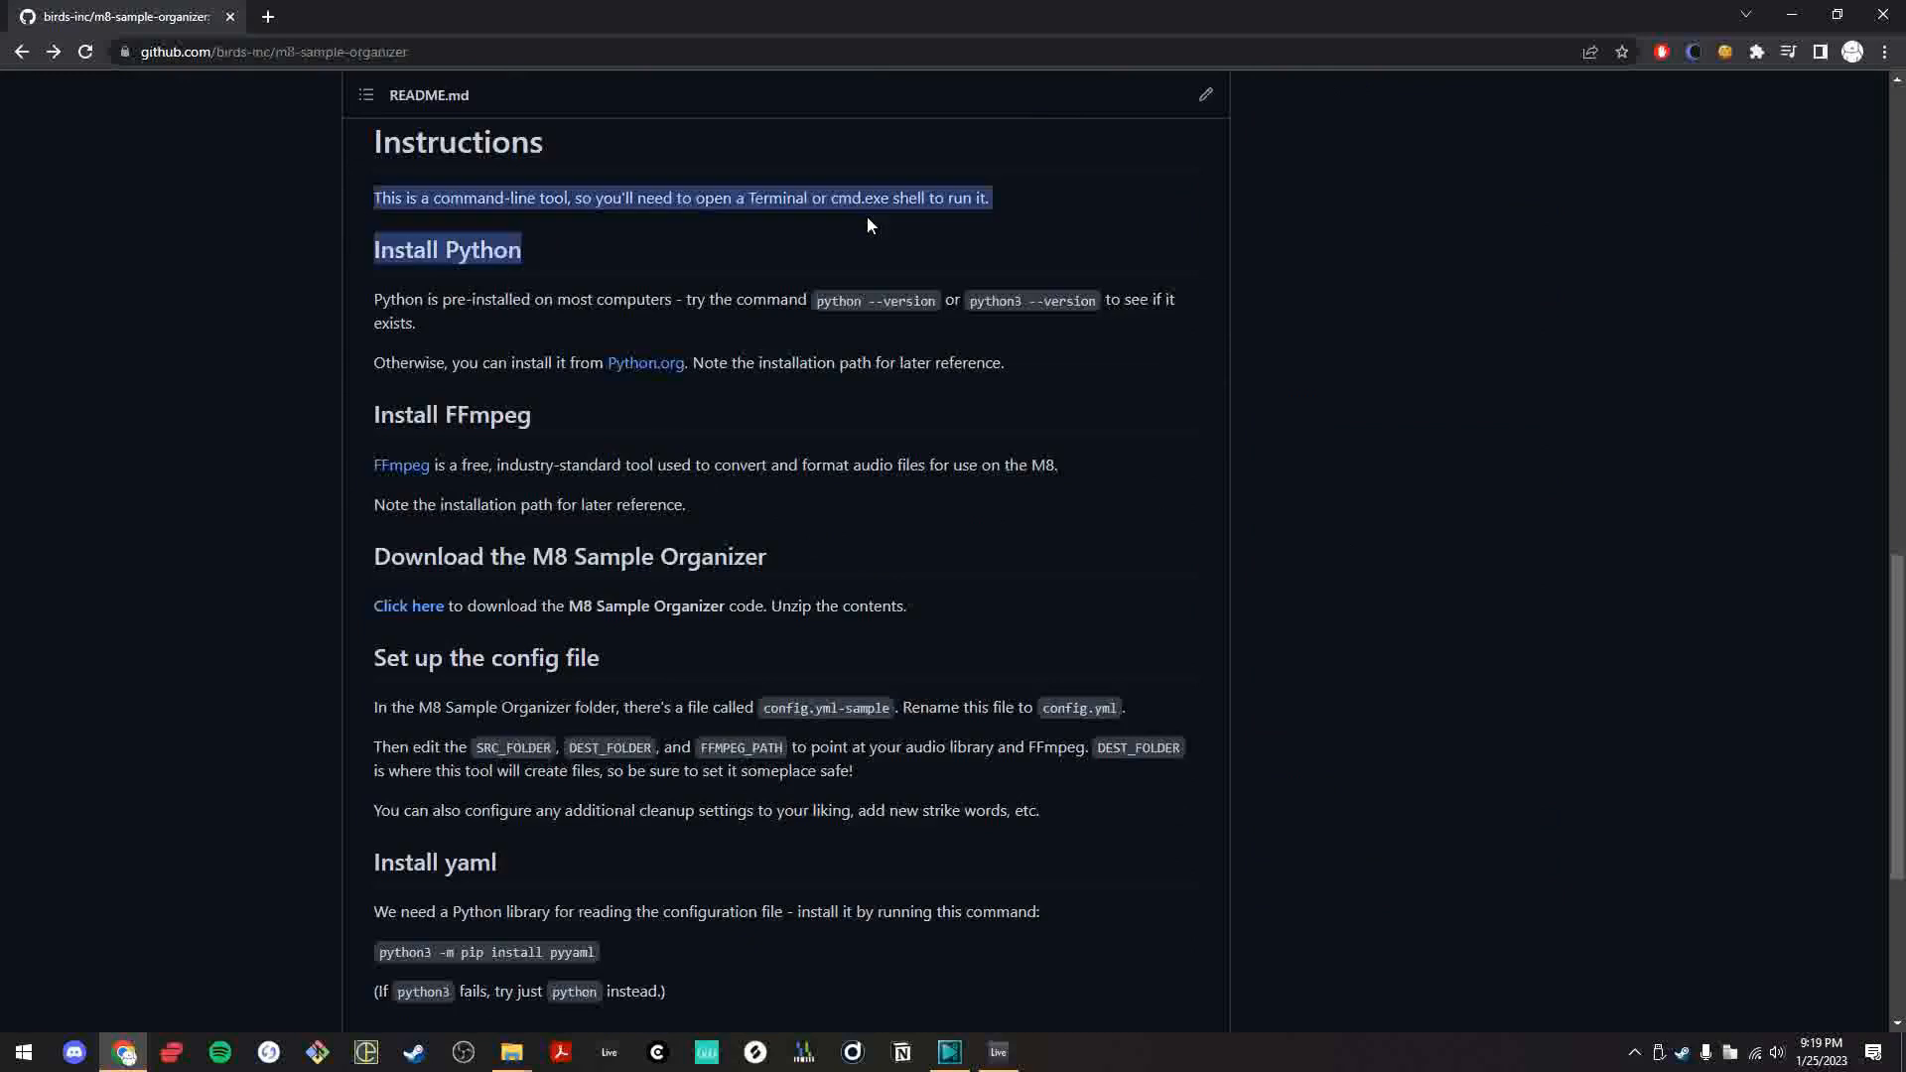
click(1091, 208)
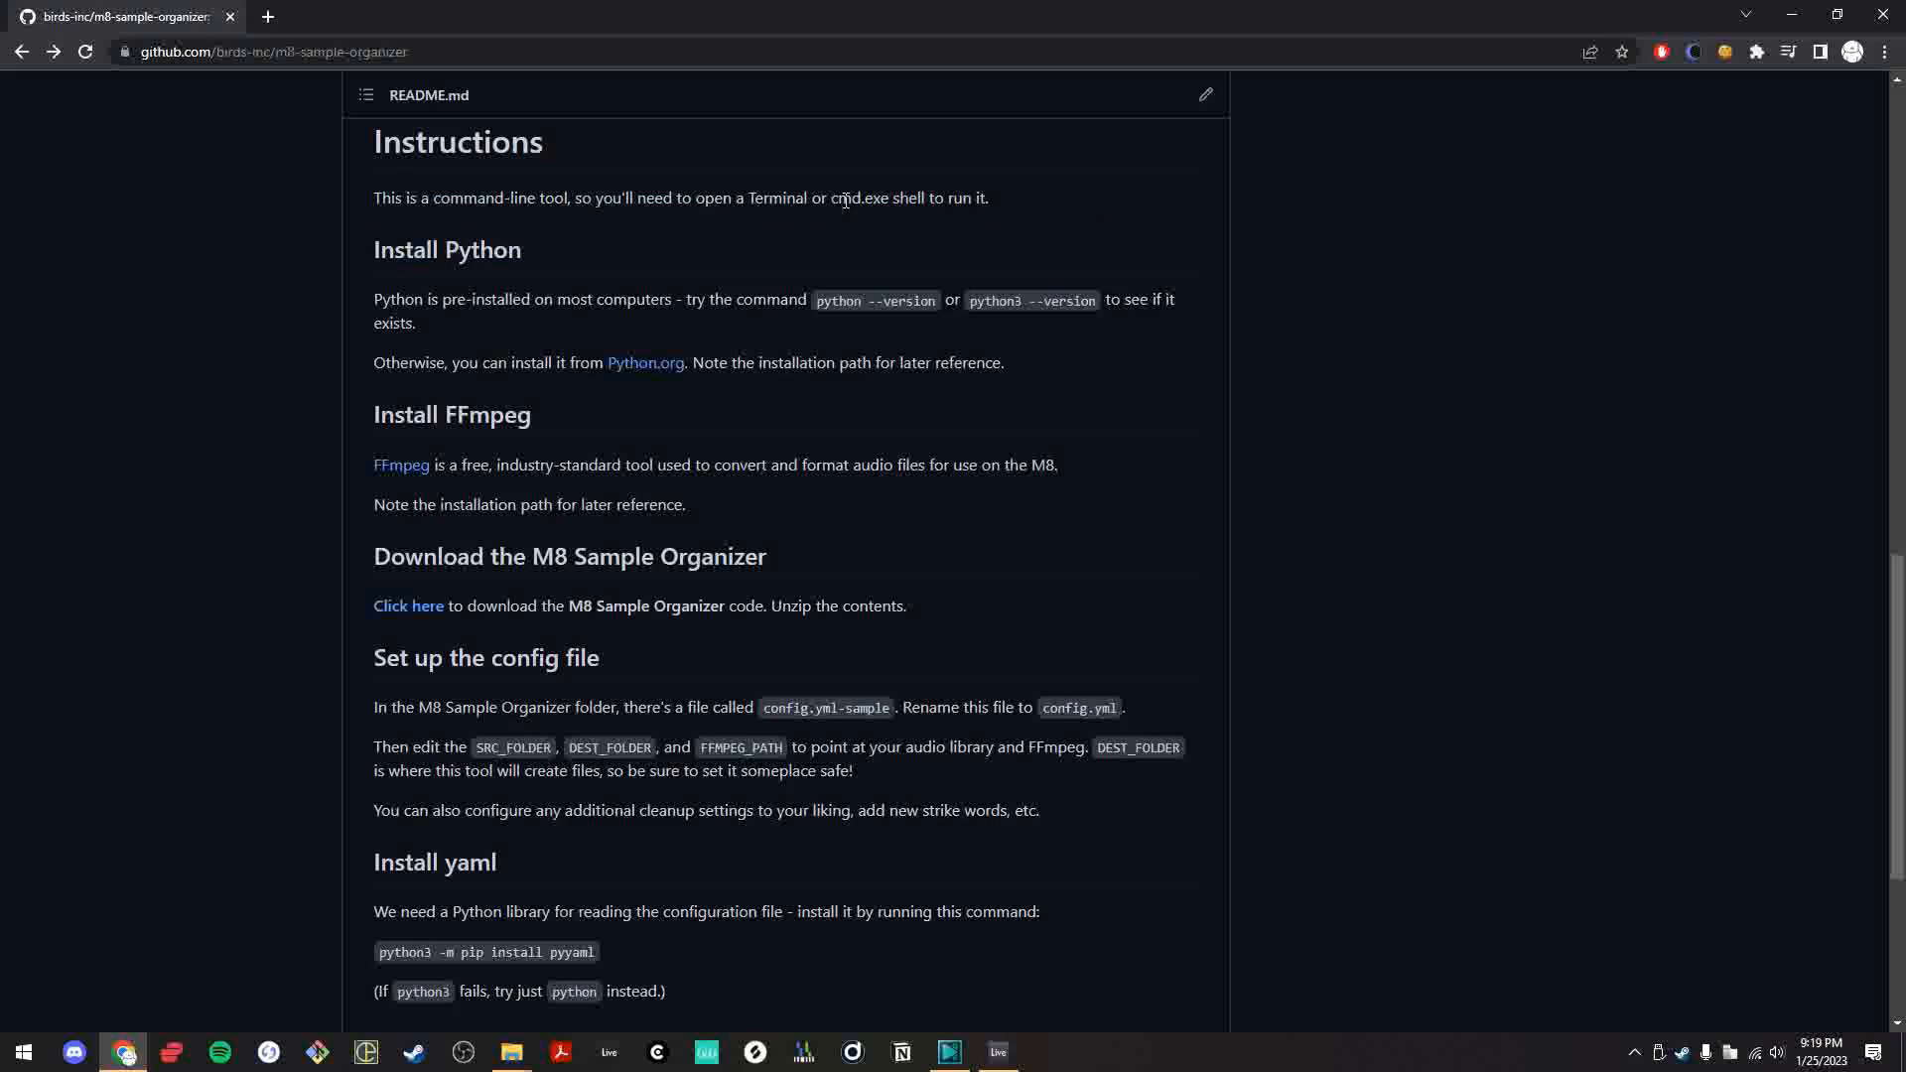
- Open a Command Prompt window and place it over the lower part of the README page
key(super)
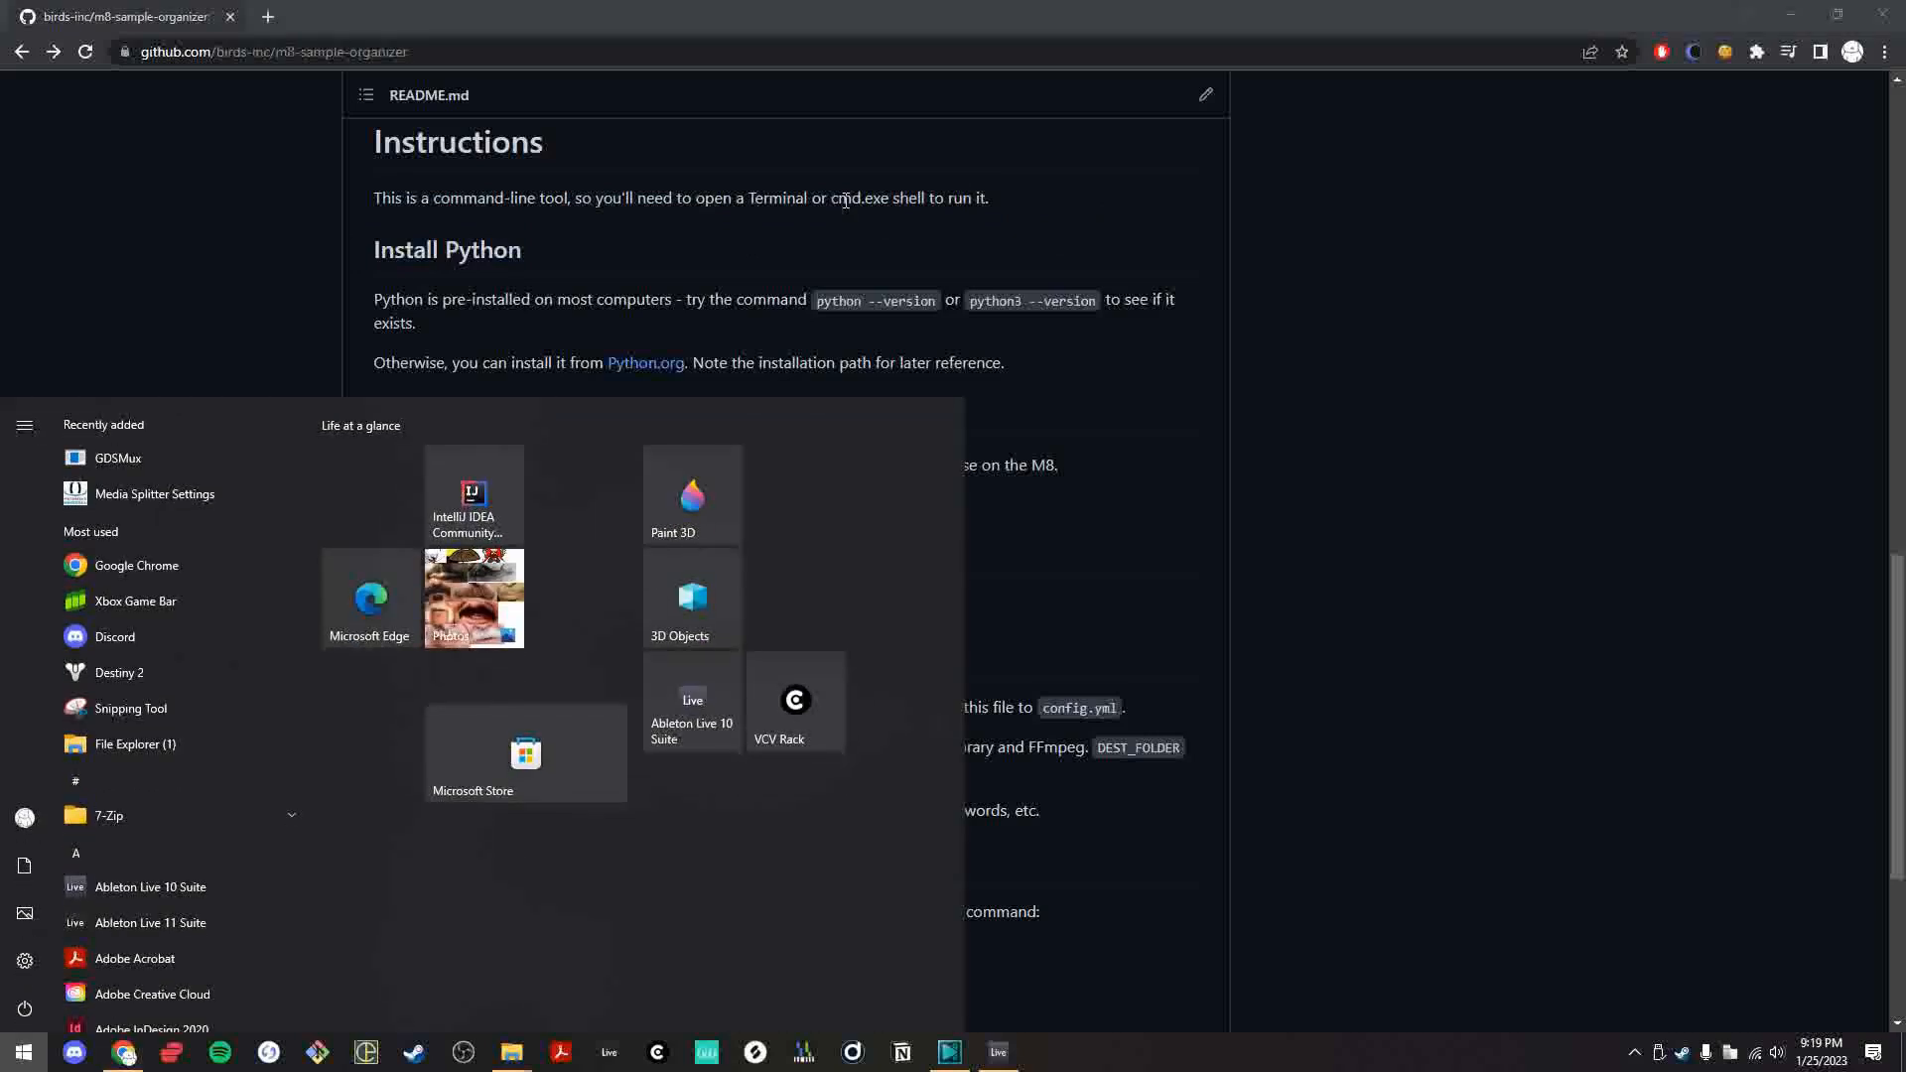
text(cmd)
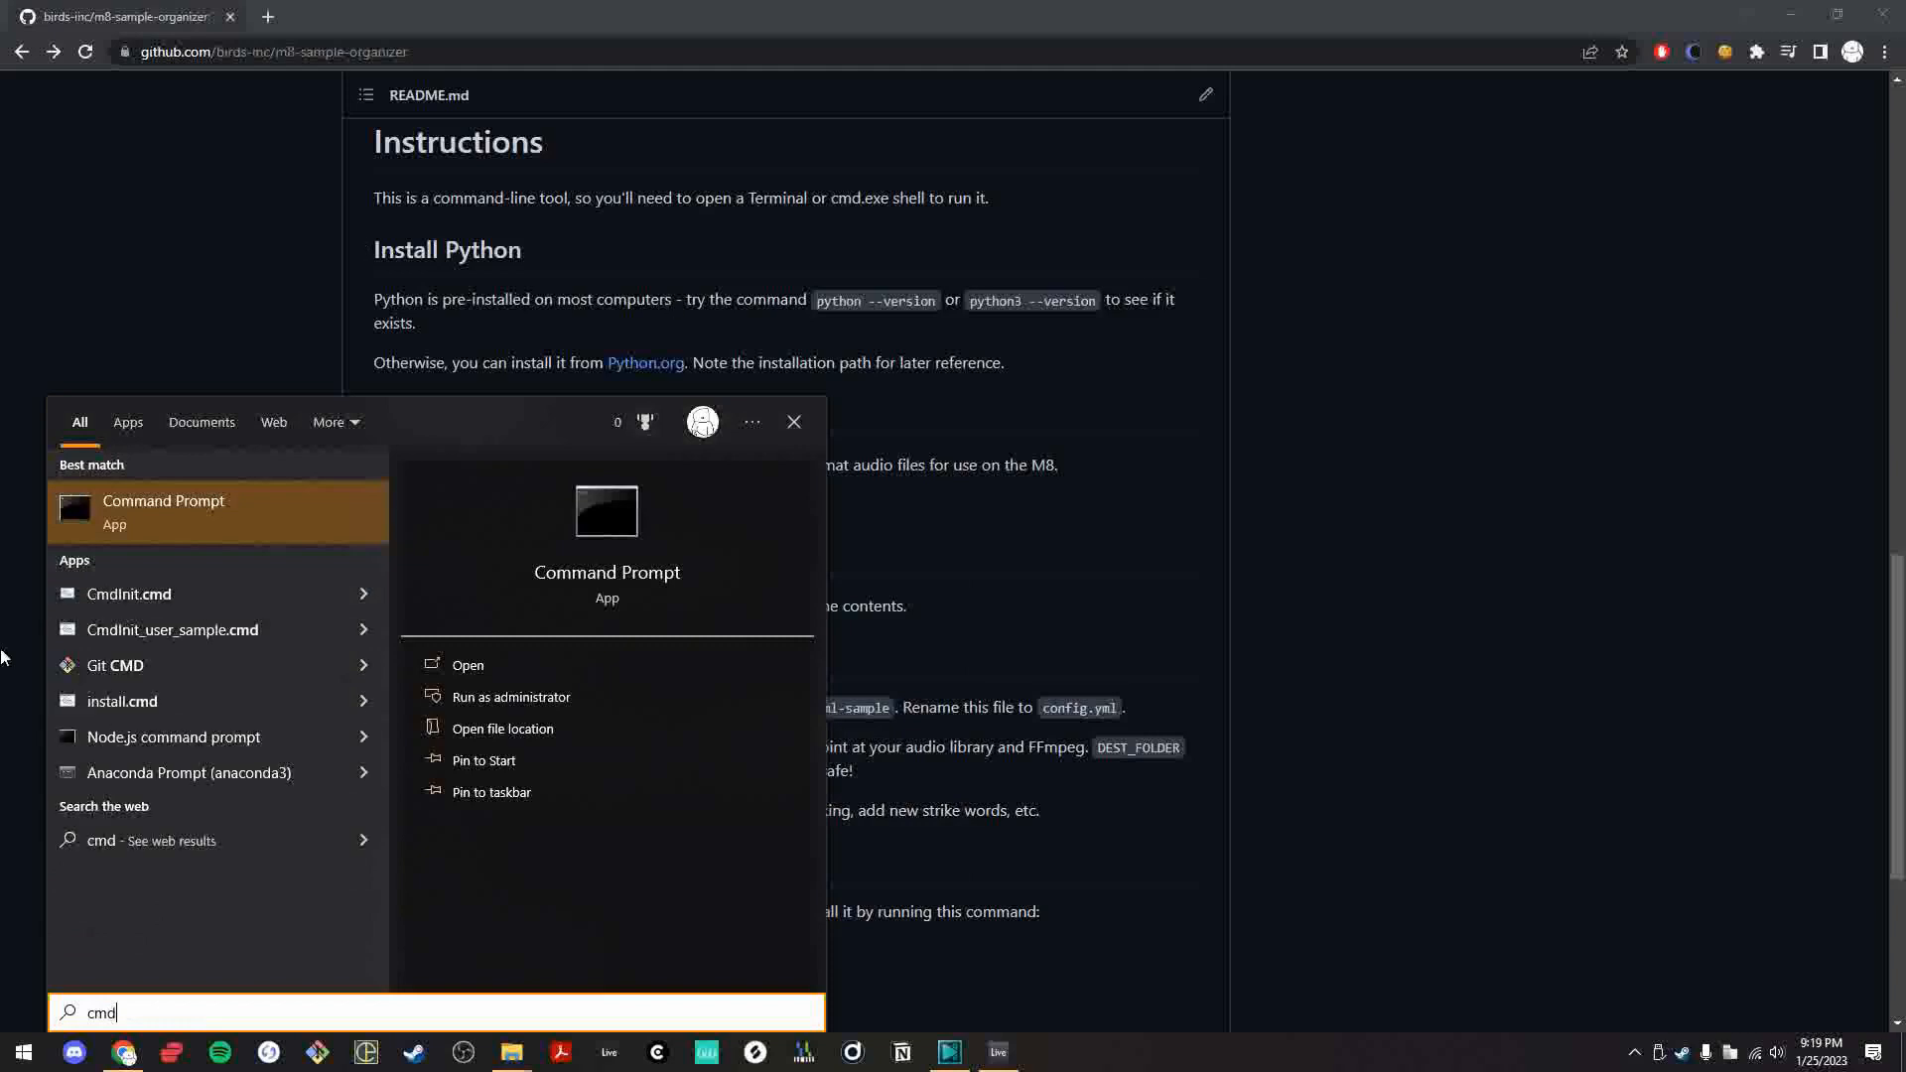
click(151, 514)
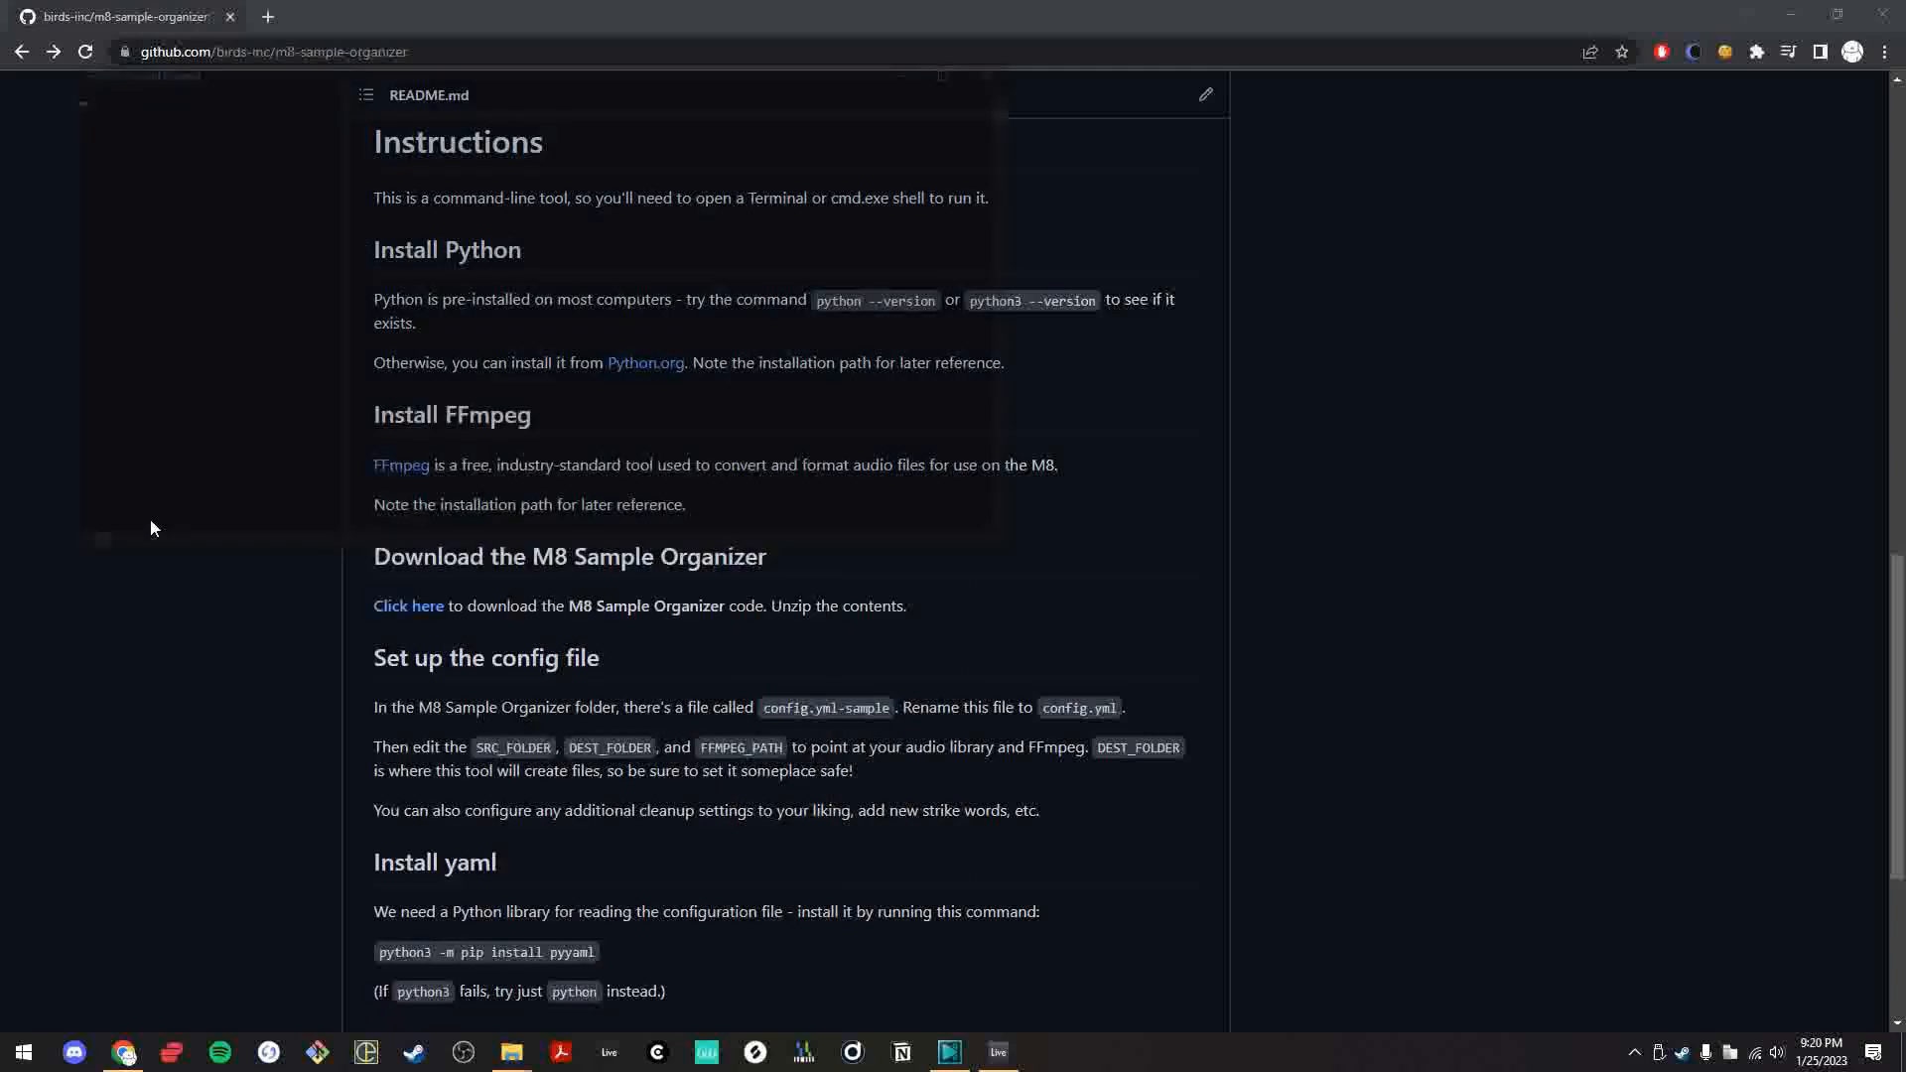
drag(578, 72, 1134, 409)
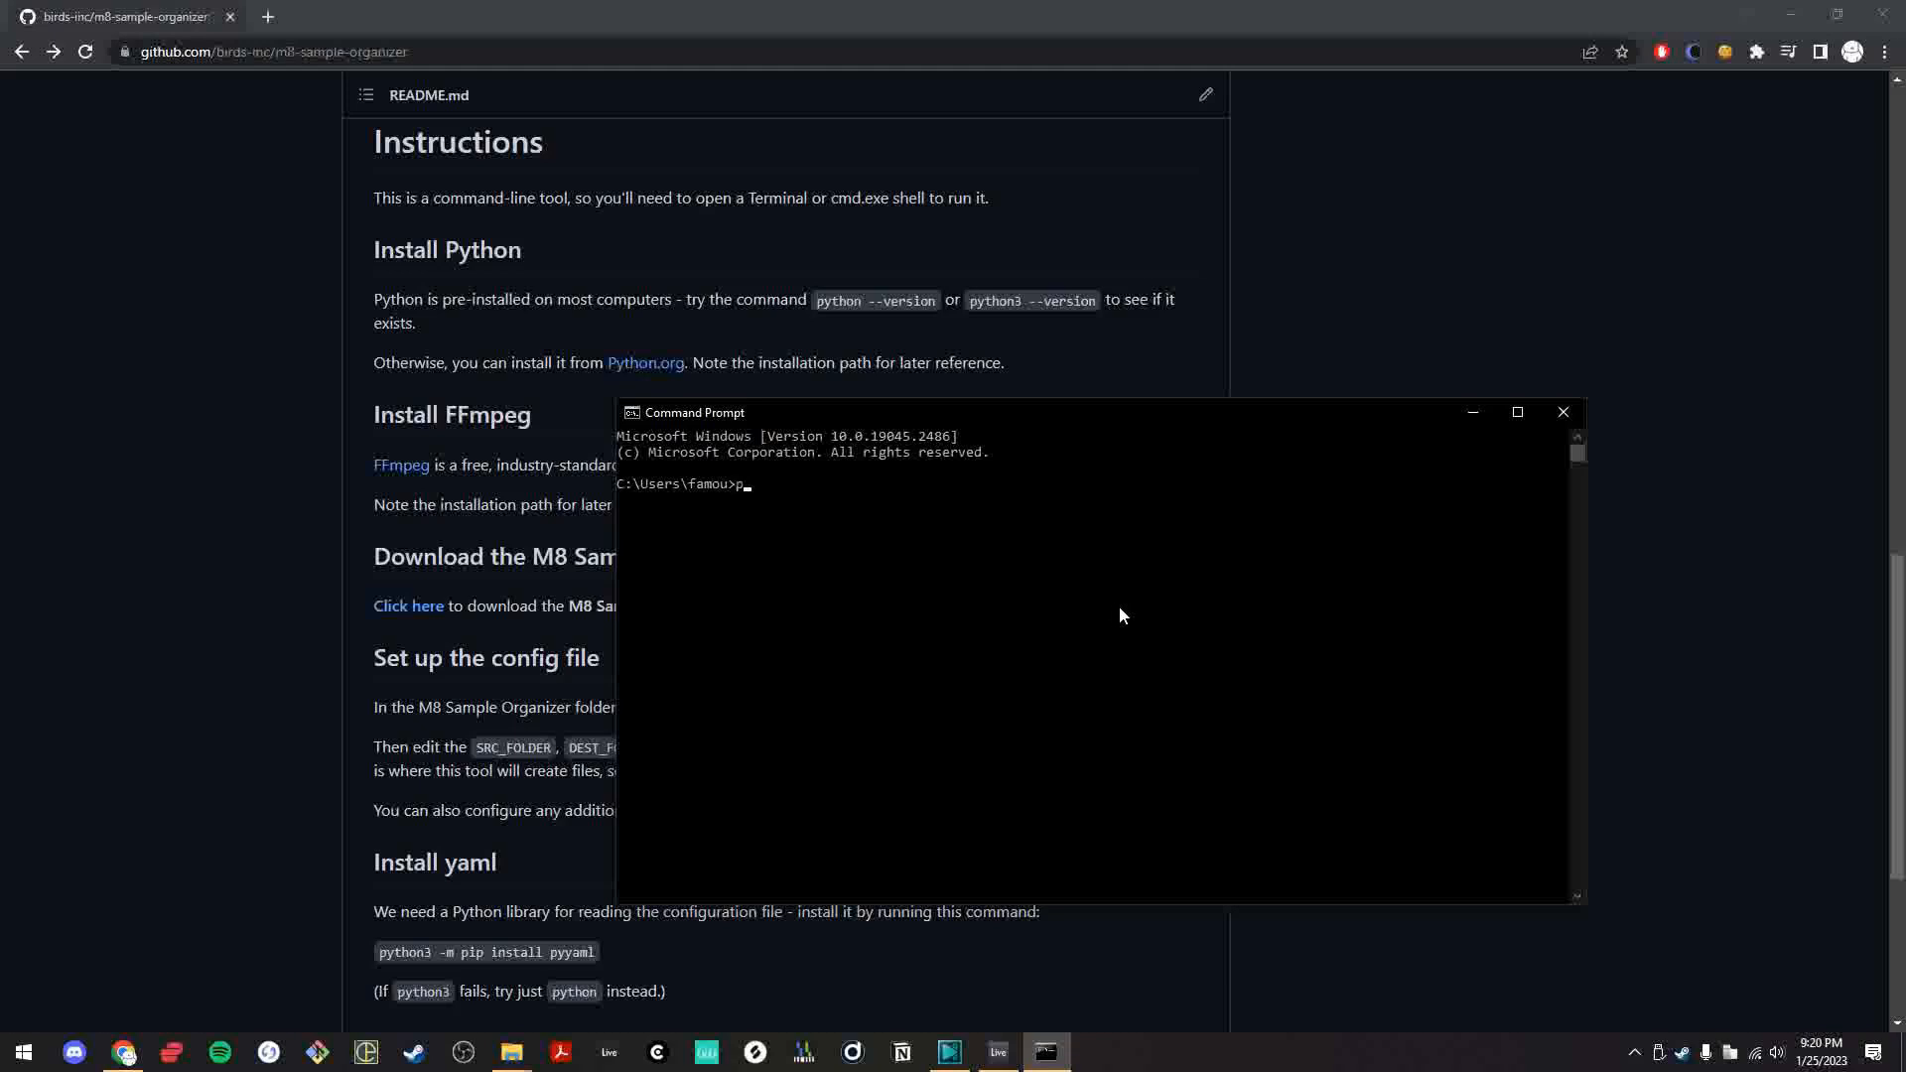
- Check the installed Python versions with python --version and python3 --version, and move the Command Prompt window aside
text(ython --version)
key(Return)
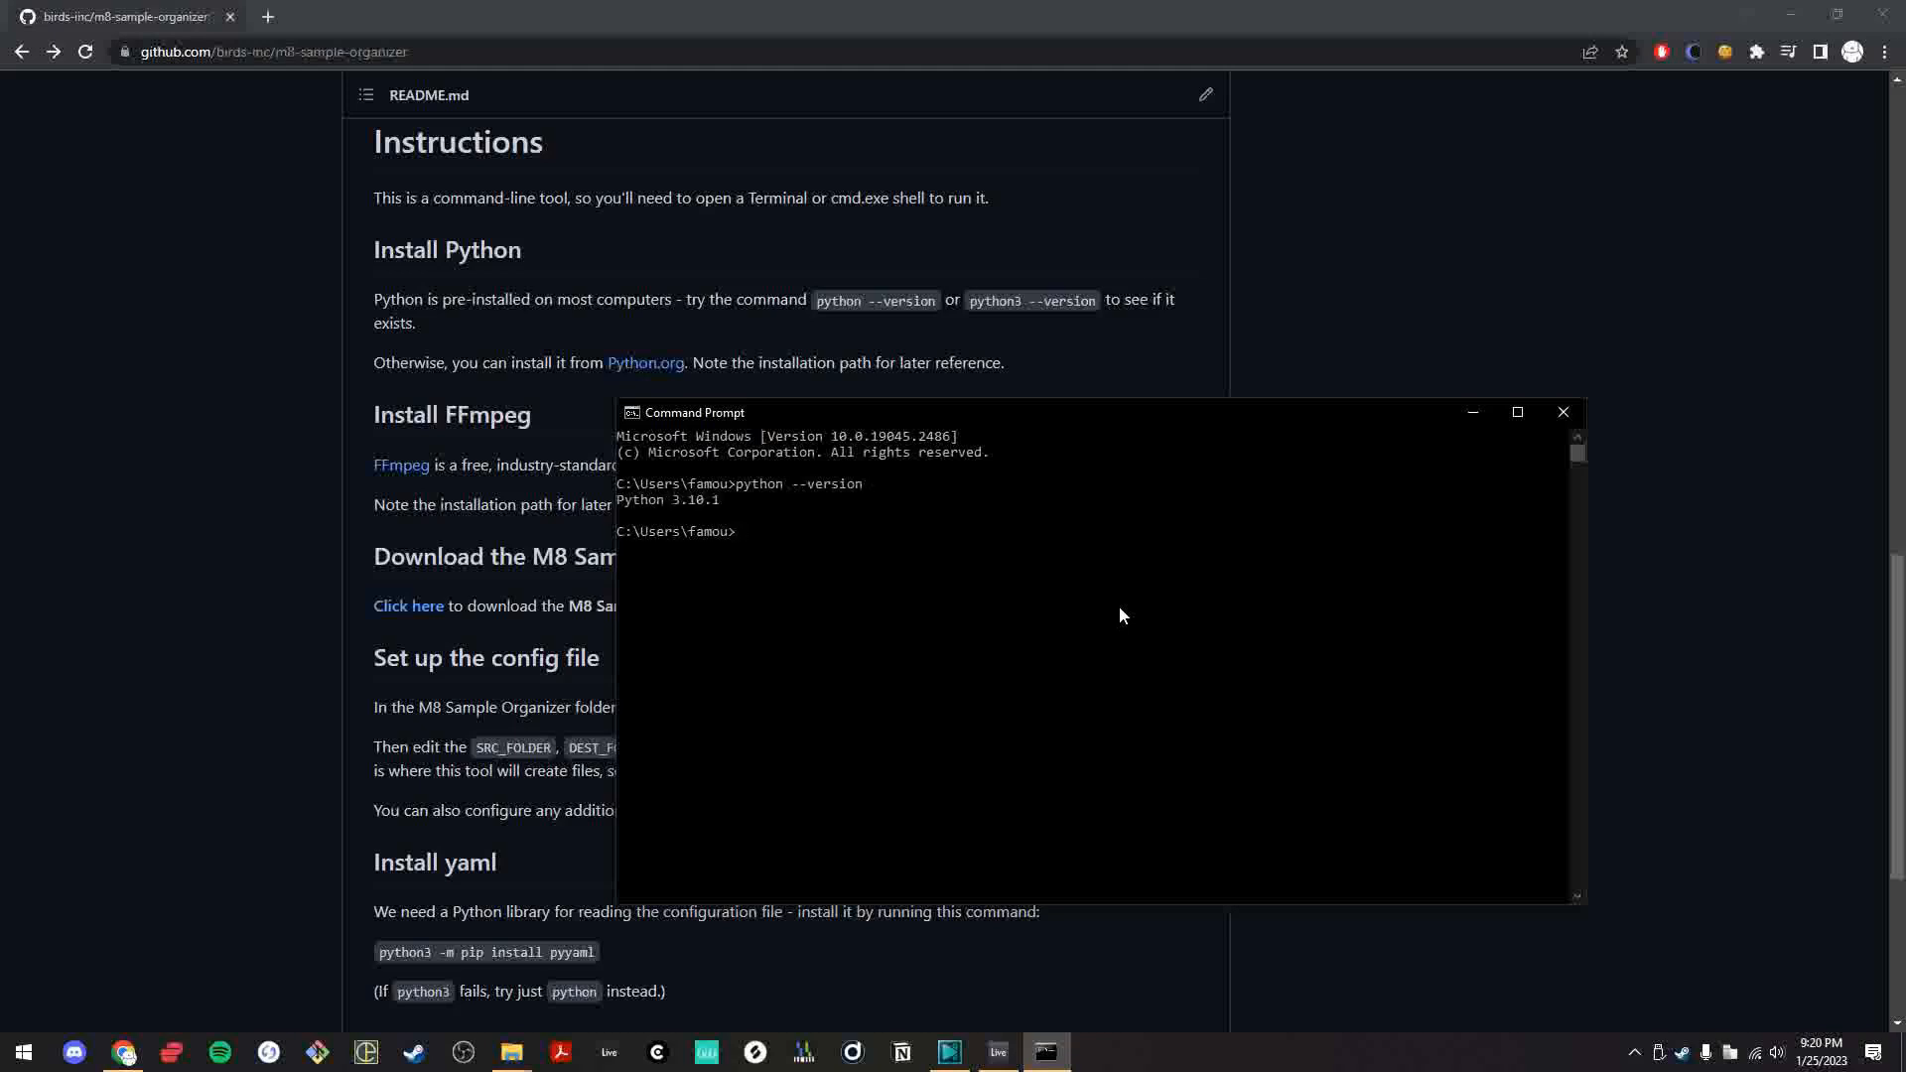
text(python3 --version)
key(Return)
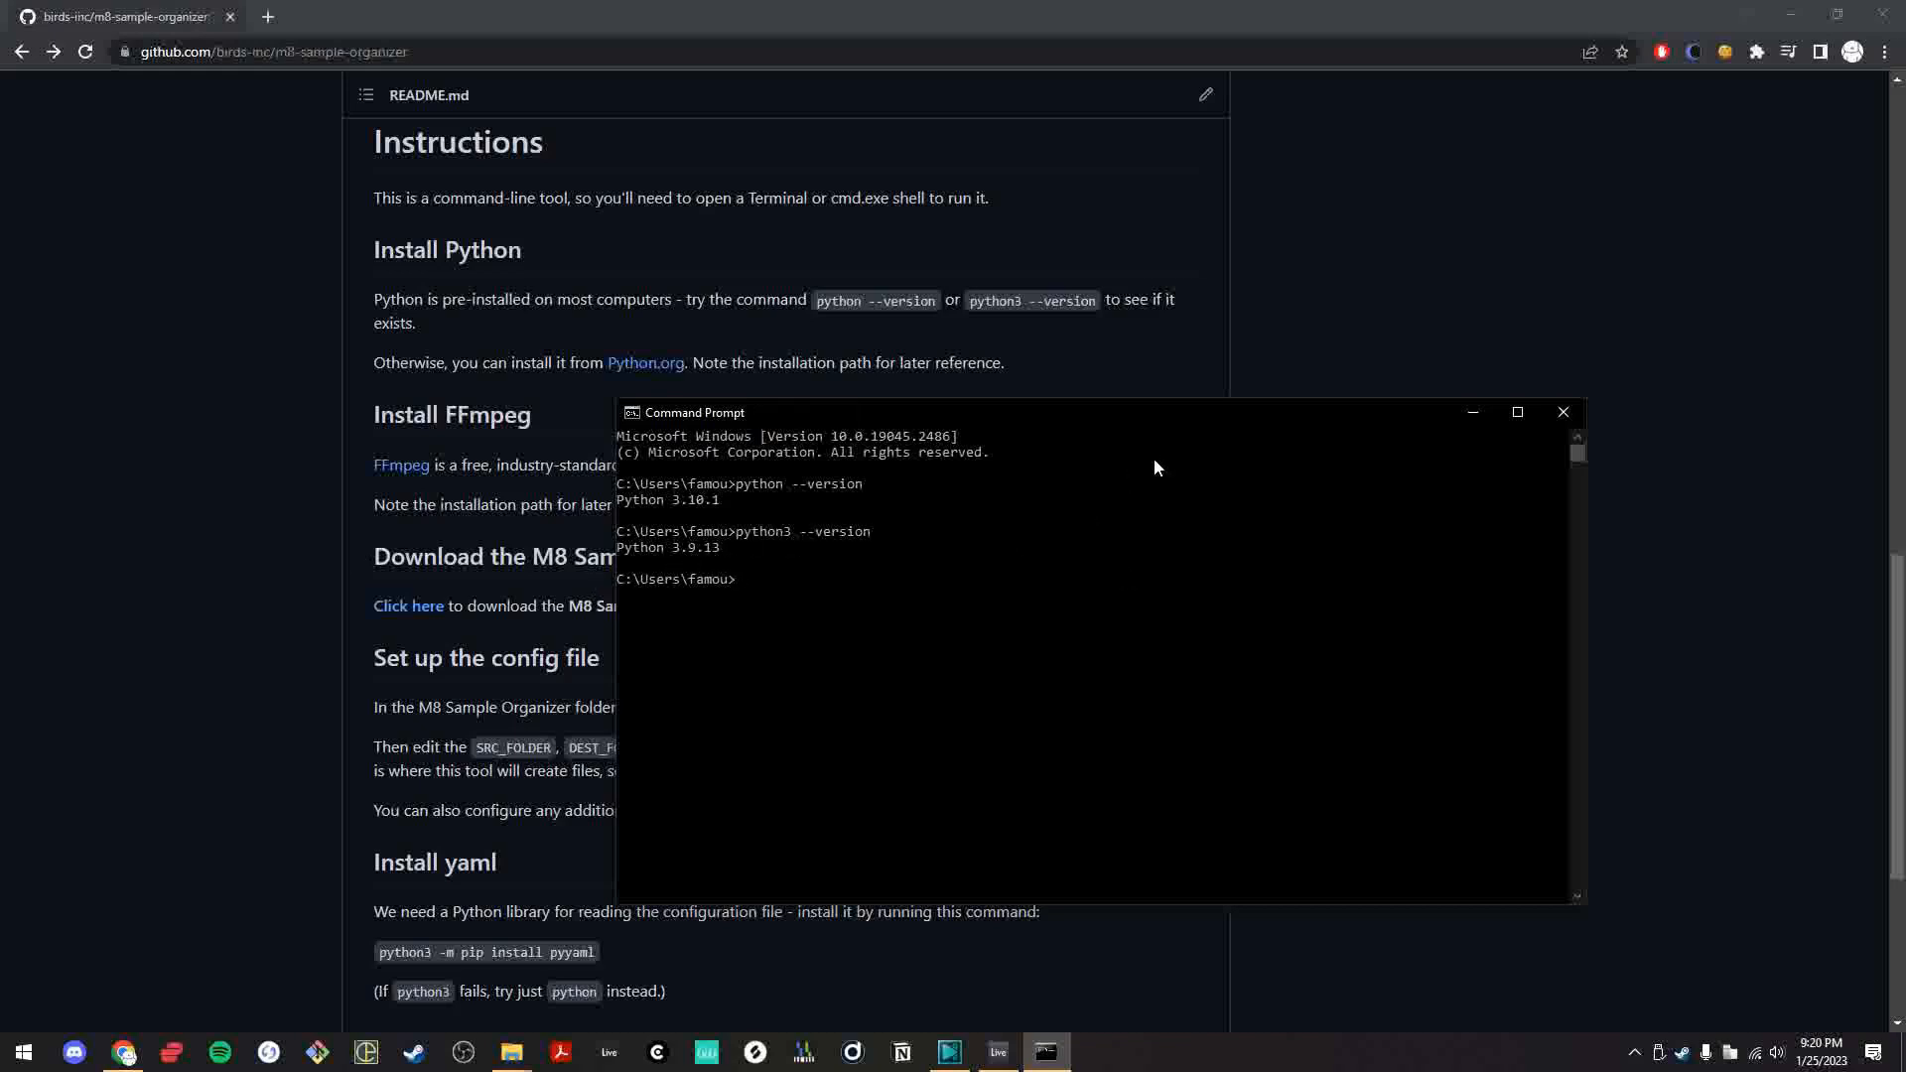
drag(1087, 414, 1335, 508)
- Open the FFmpeg download page linked in the README and show the Windows EXE file builds
click(402, 467)
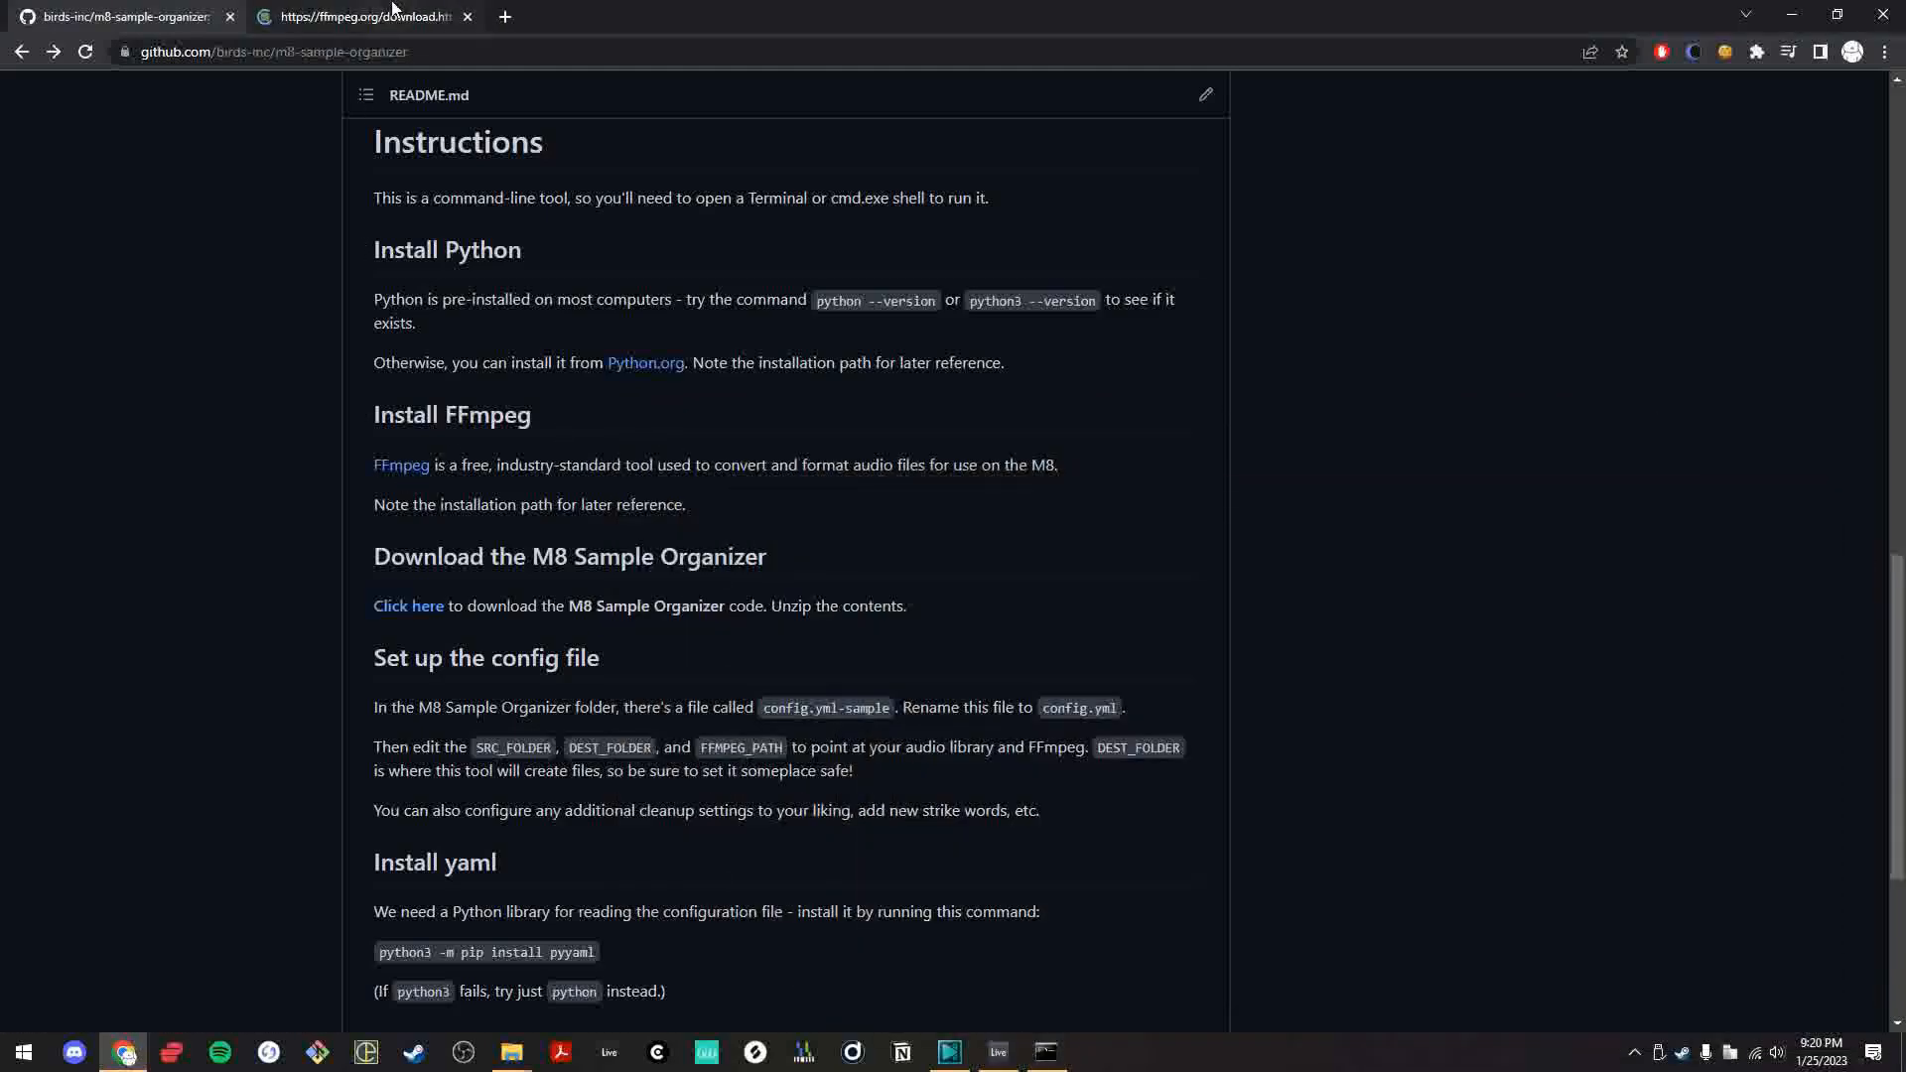
scroll(413, 373, down, 1)
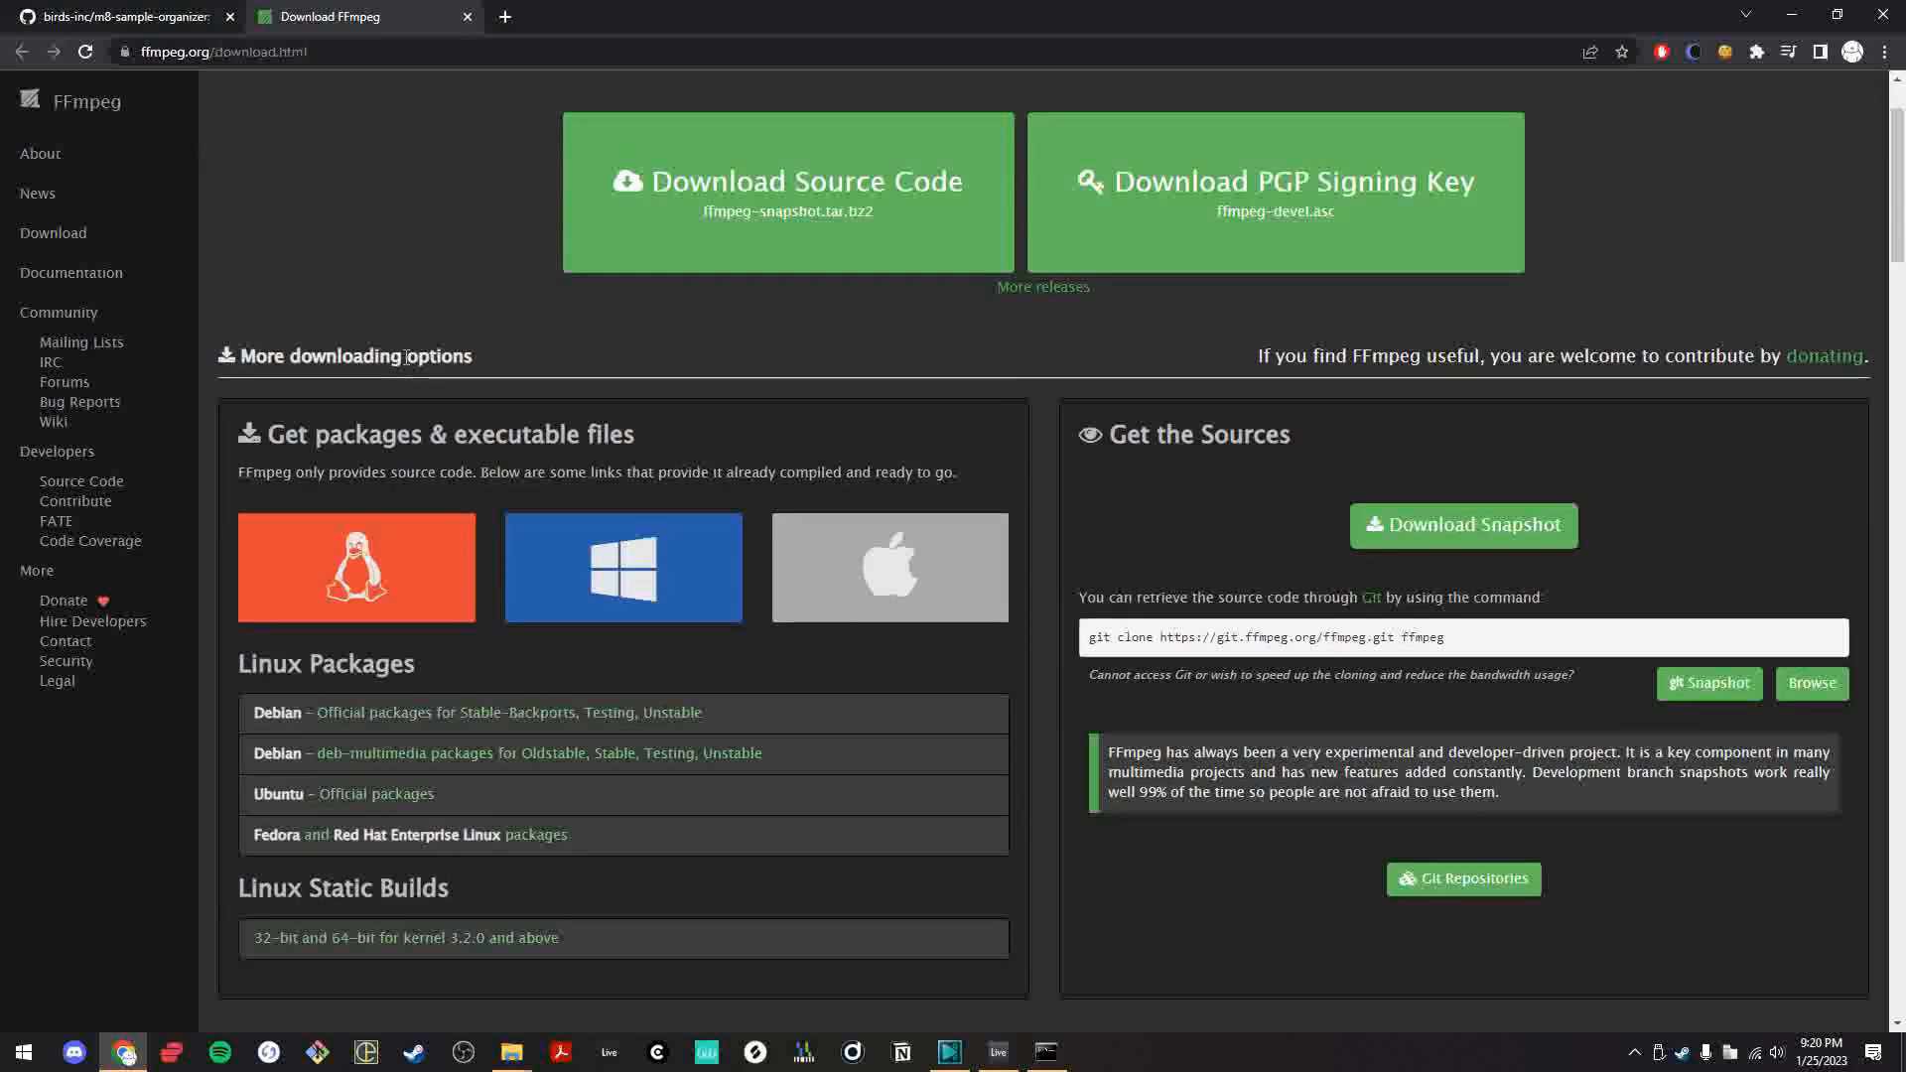
click(621, 544)
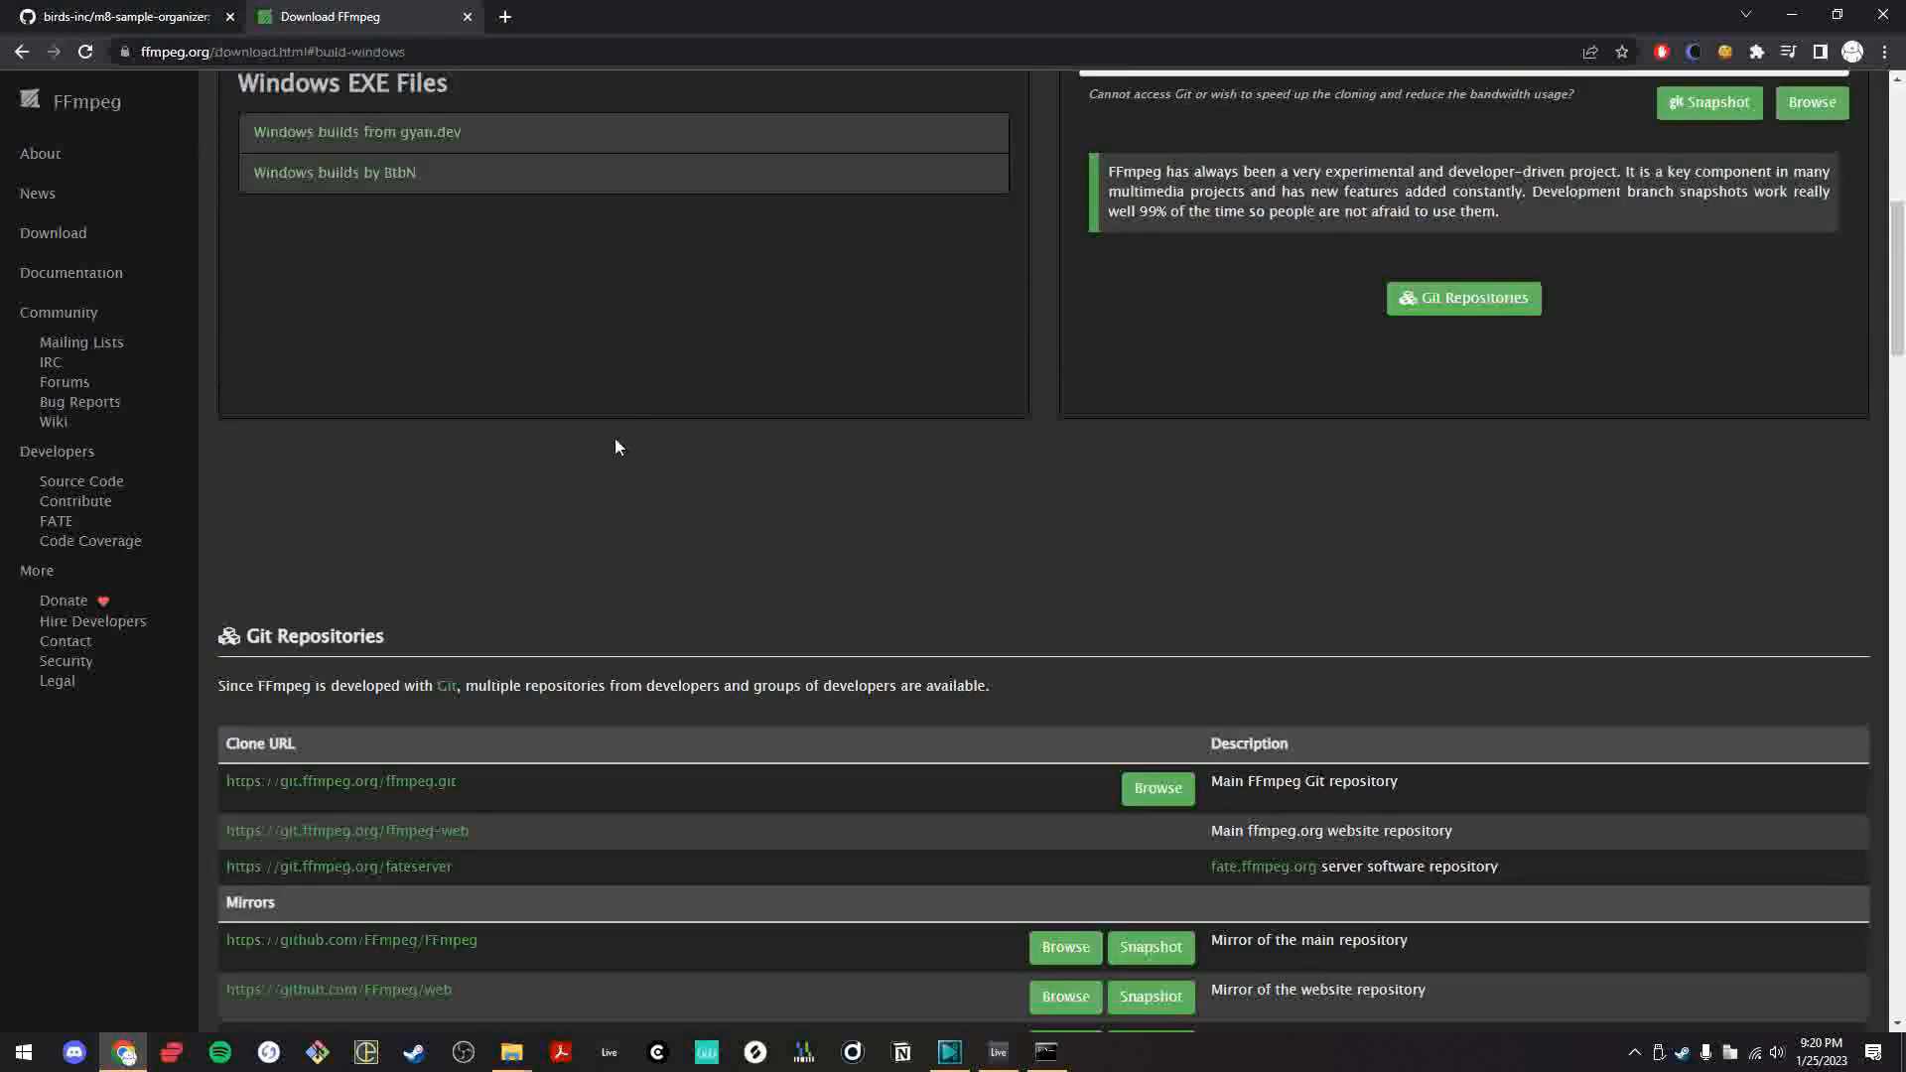
scroll(559, 621, up, 4)
scroll(544, 699, up, 2)
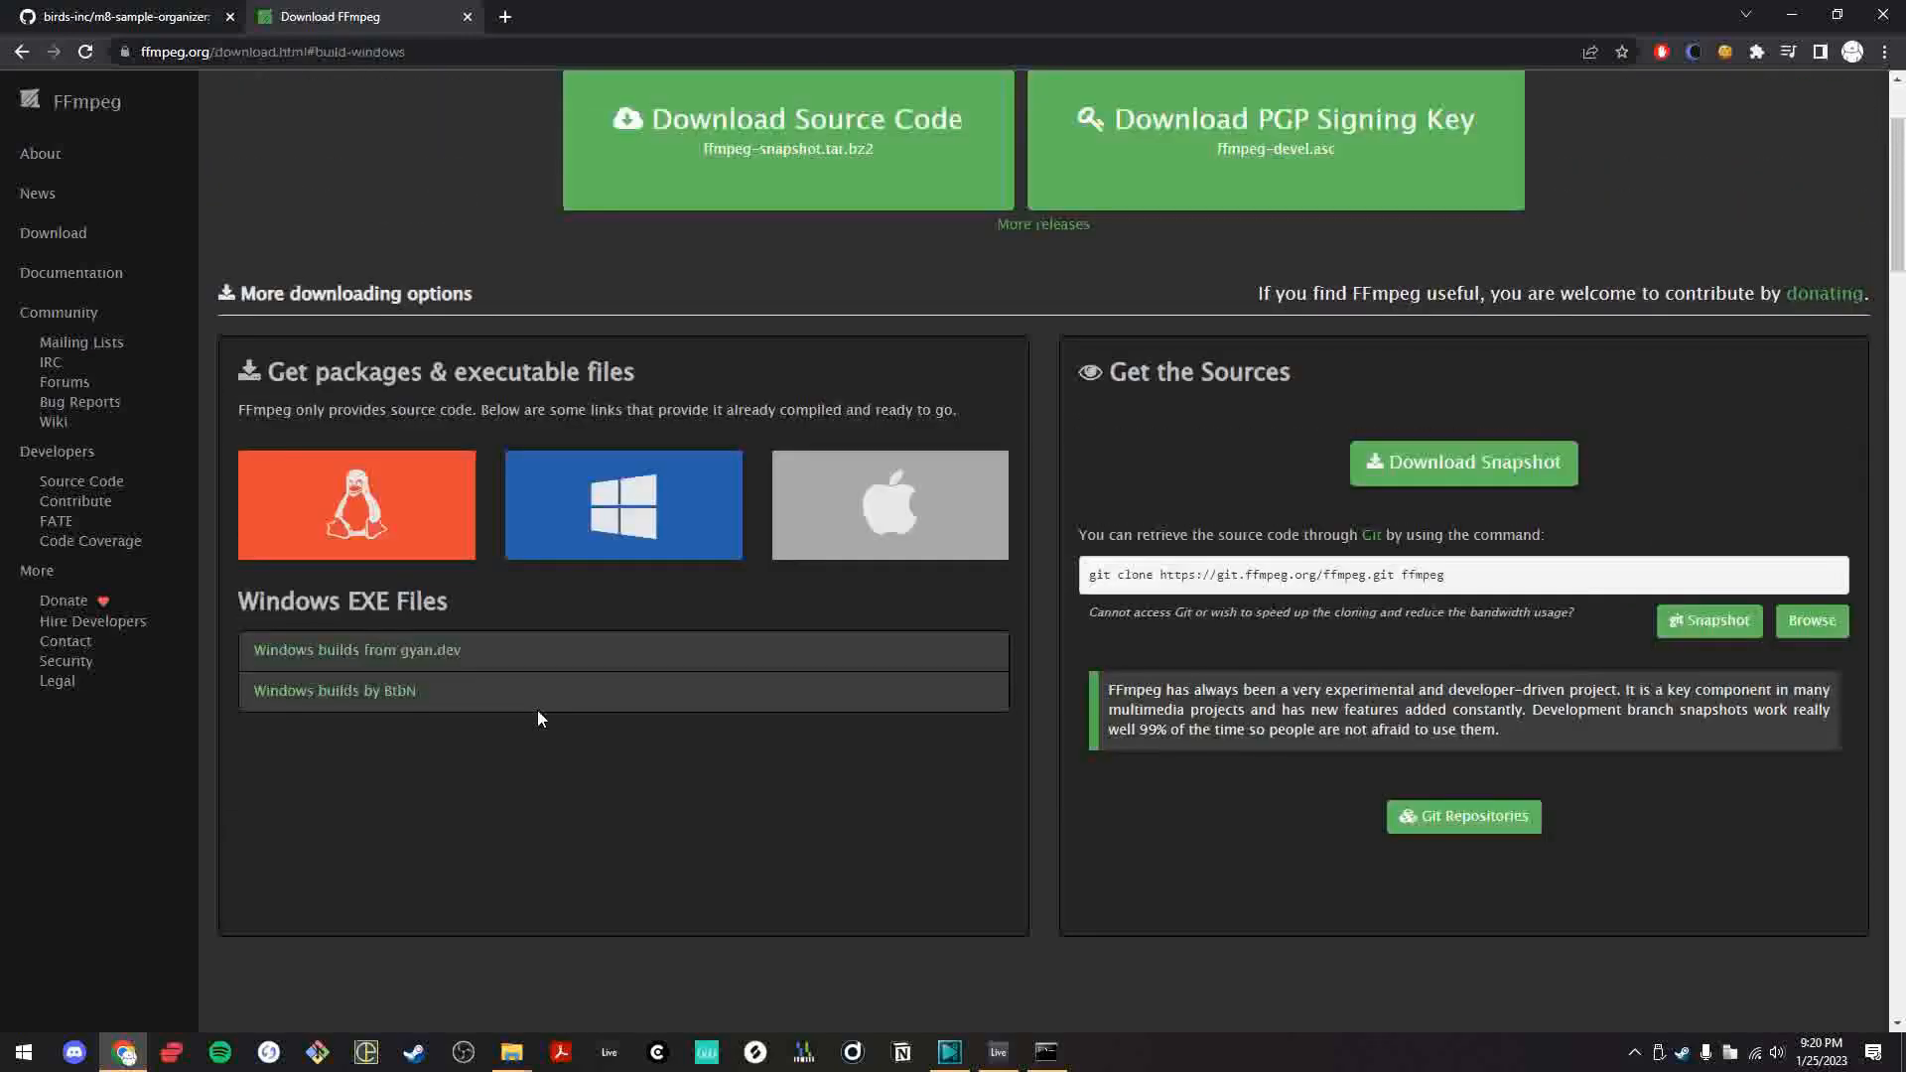
scroll(535, 685, down, 2)
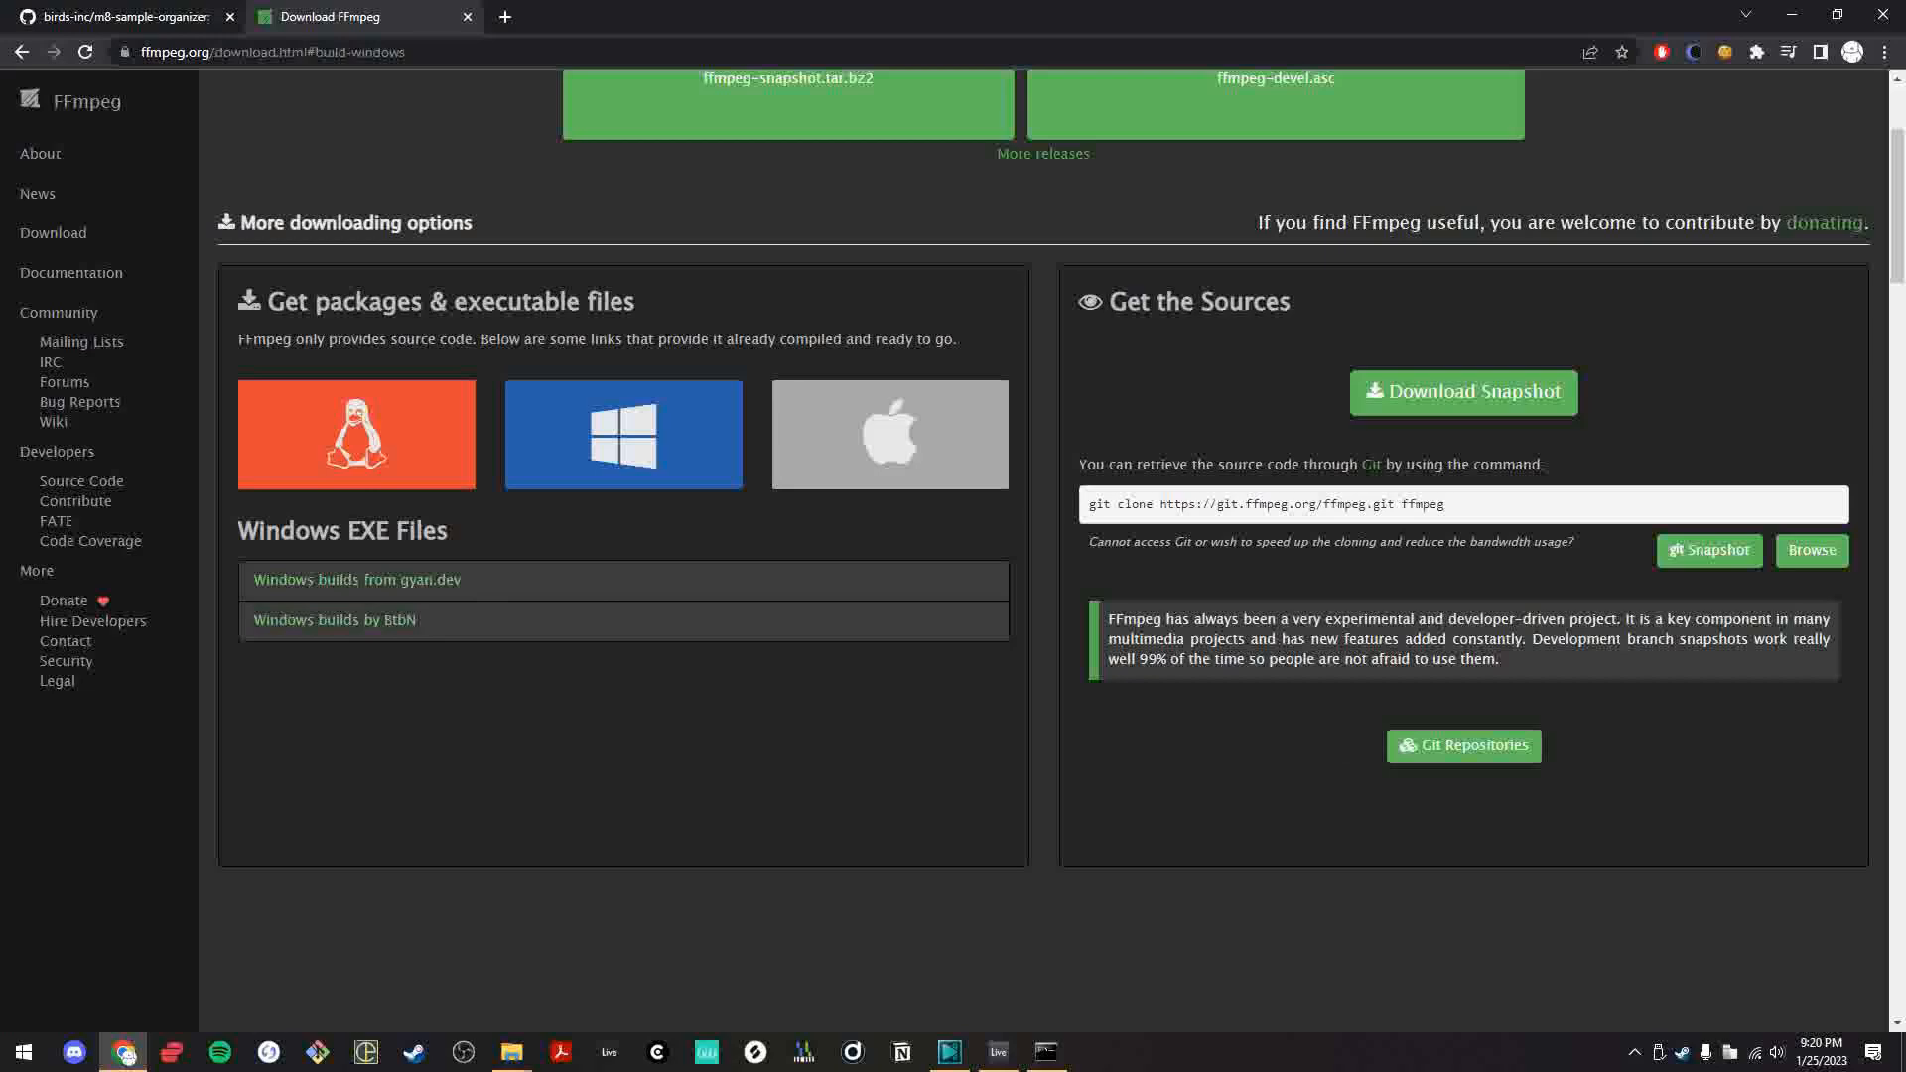
- Locate ffmpeg.exe in the C:\ffmpeg\bin folder and move the folder window out of the way
drag(1905, 397, 708, 288)
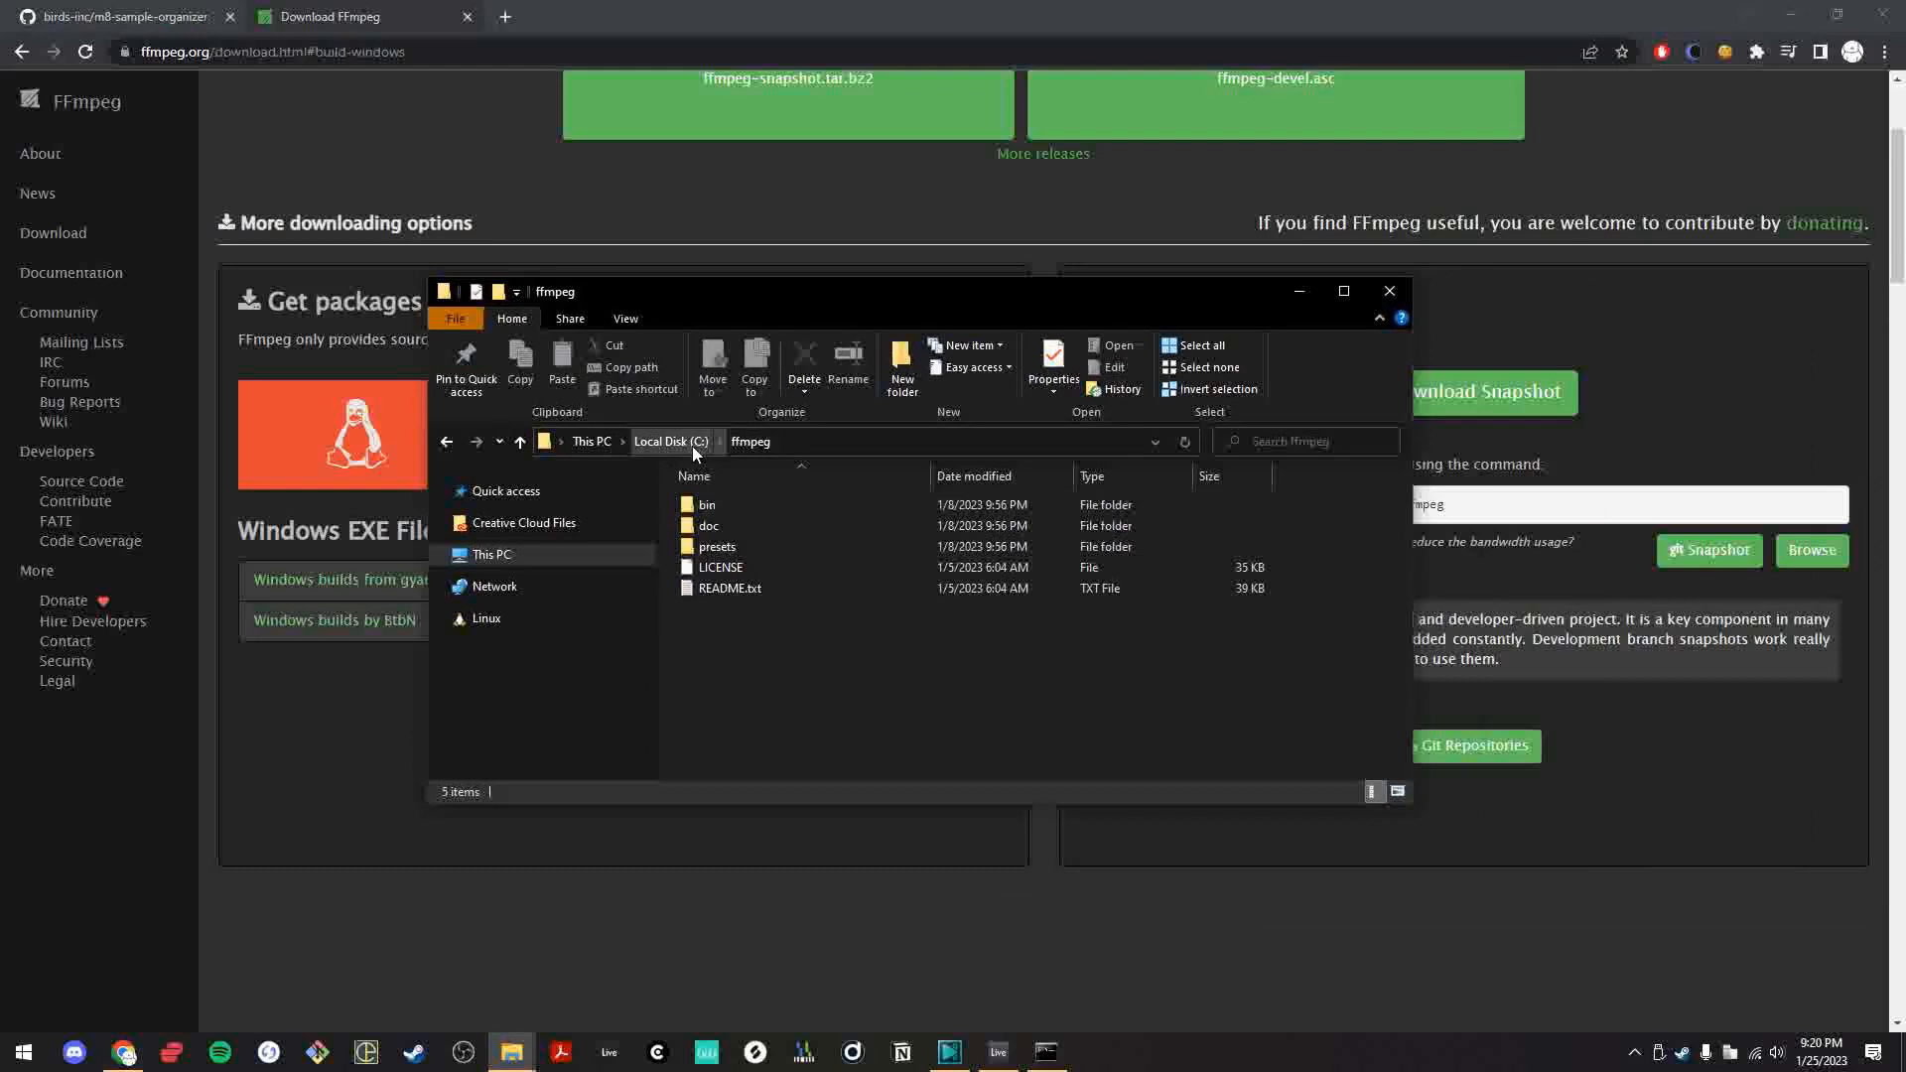
click(836, 443)
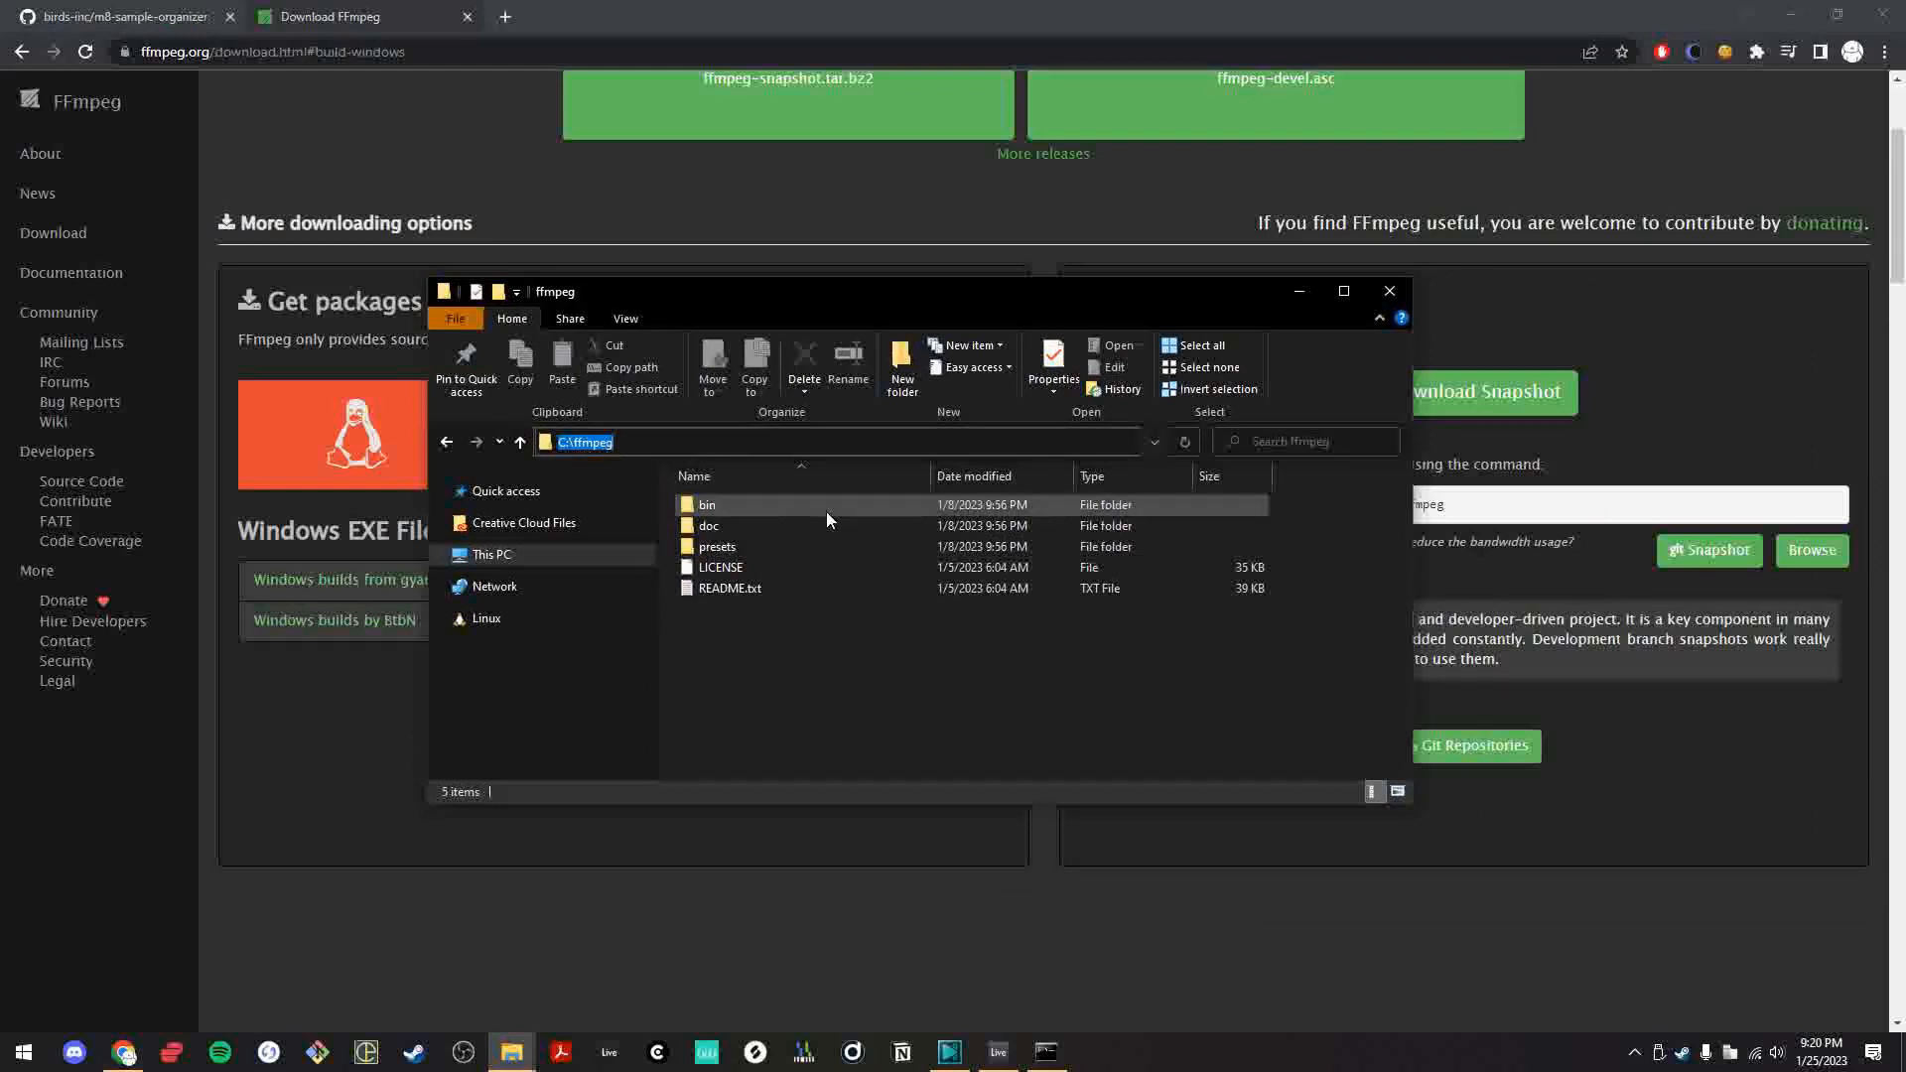
double_click(715, 509)
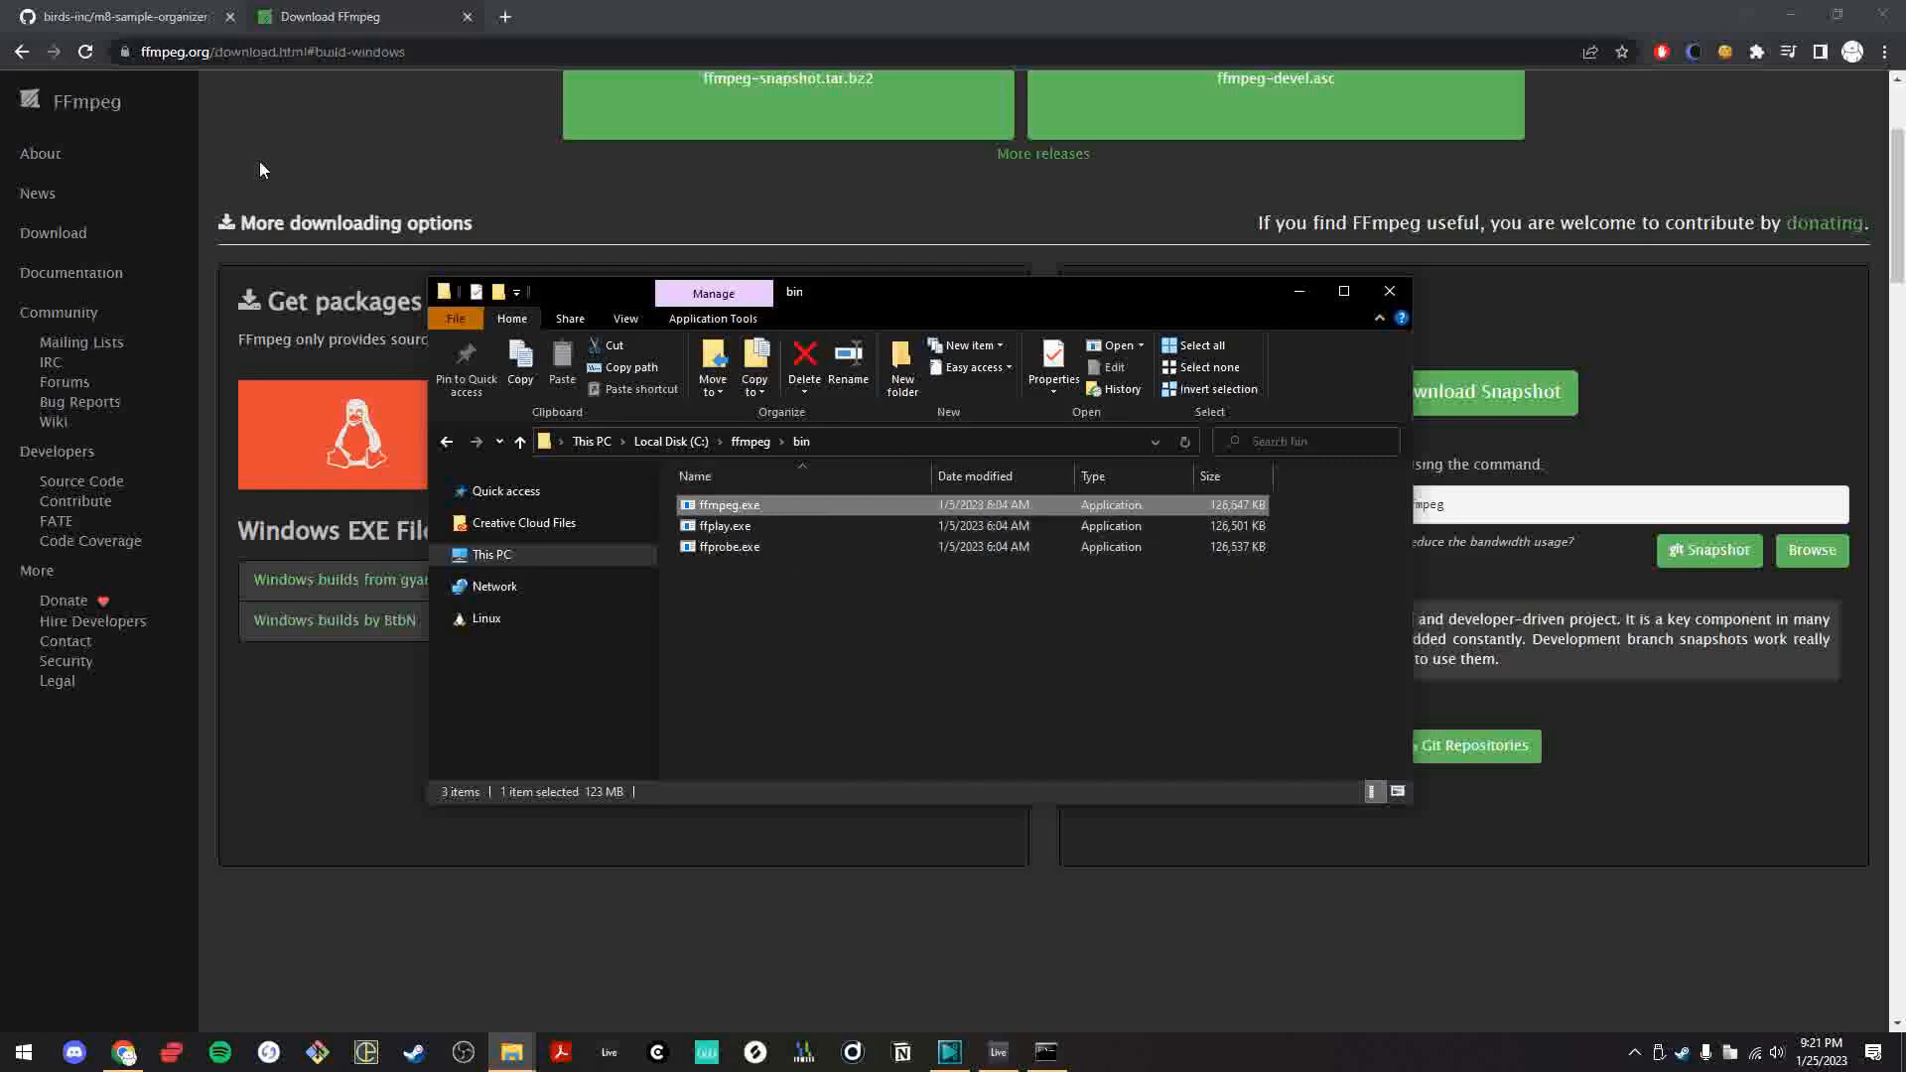
drag(806, 286, 1905, 316)
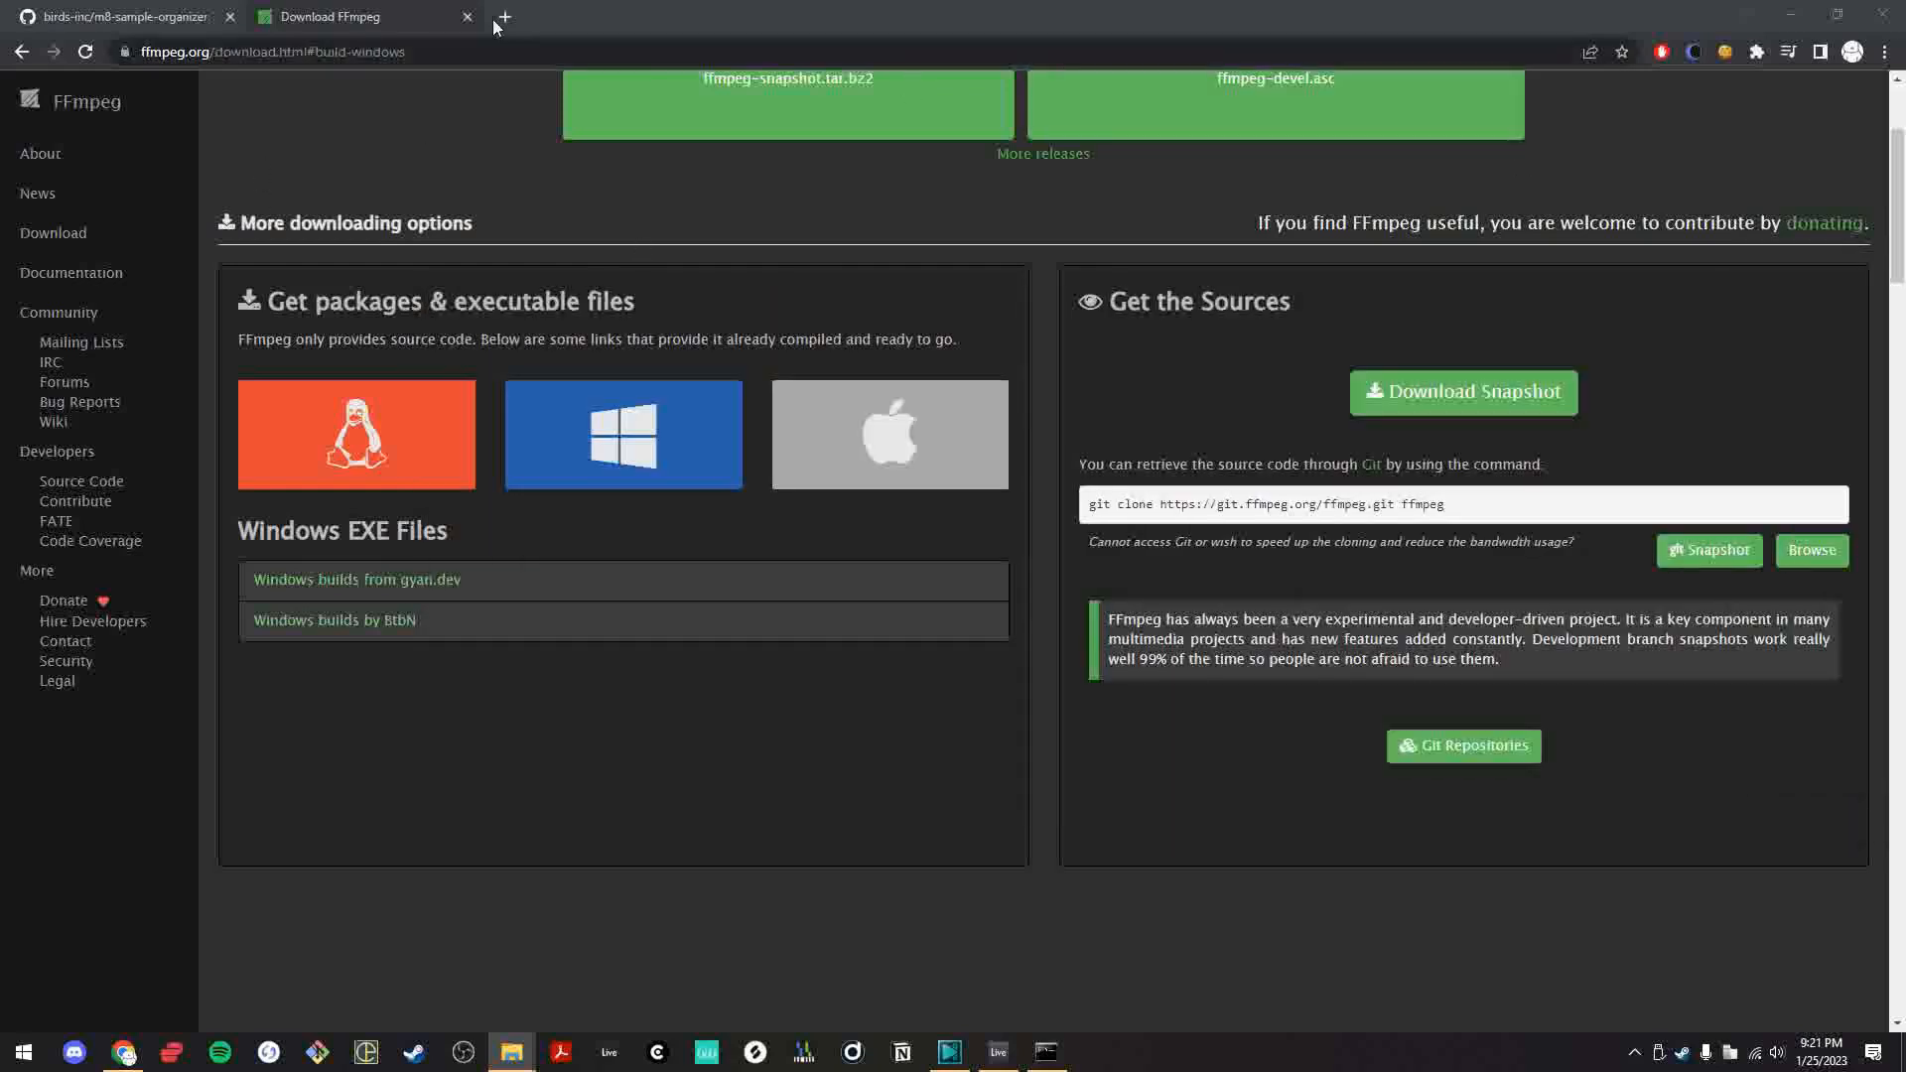
- Close the FFmpeg page, download the M8 Sample Organizer zip through the README link and open the archive
click(178, 17)
click(467, 17)
scroll(872, 393, down, 2)
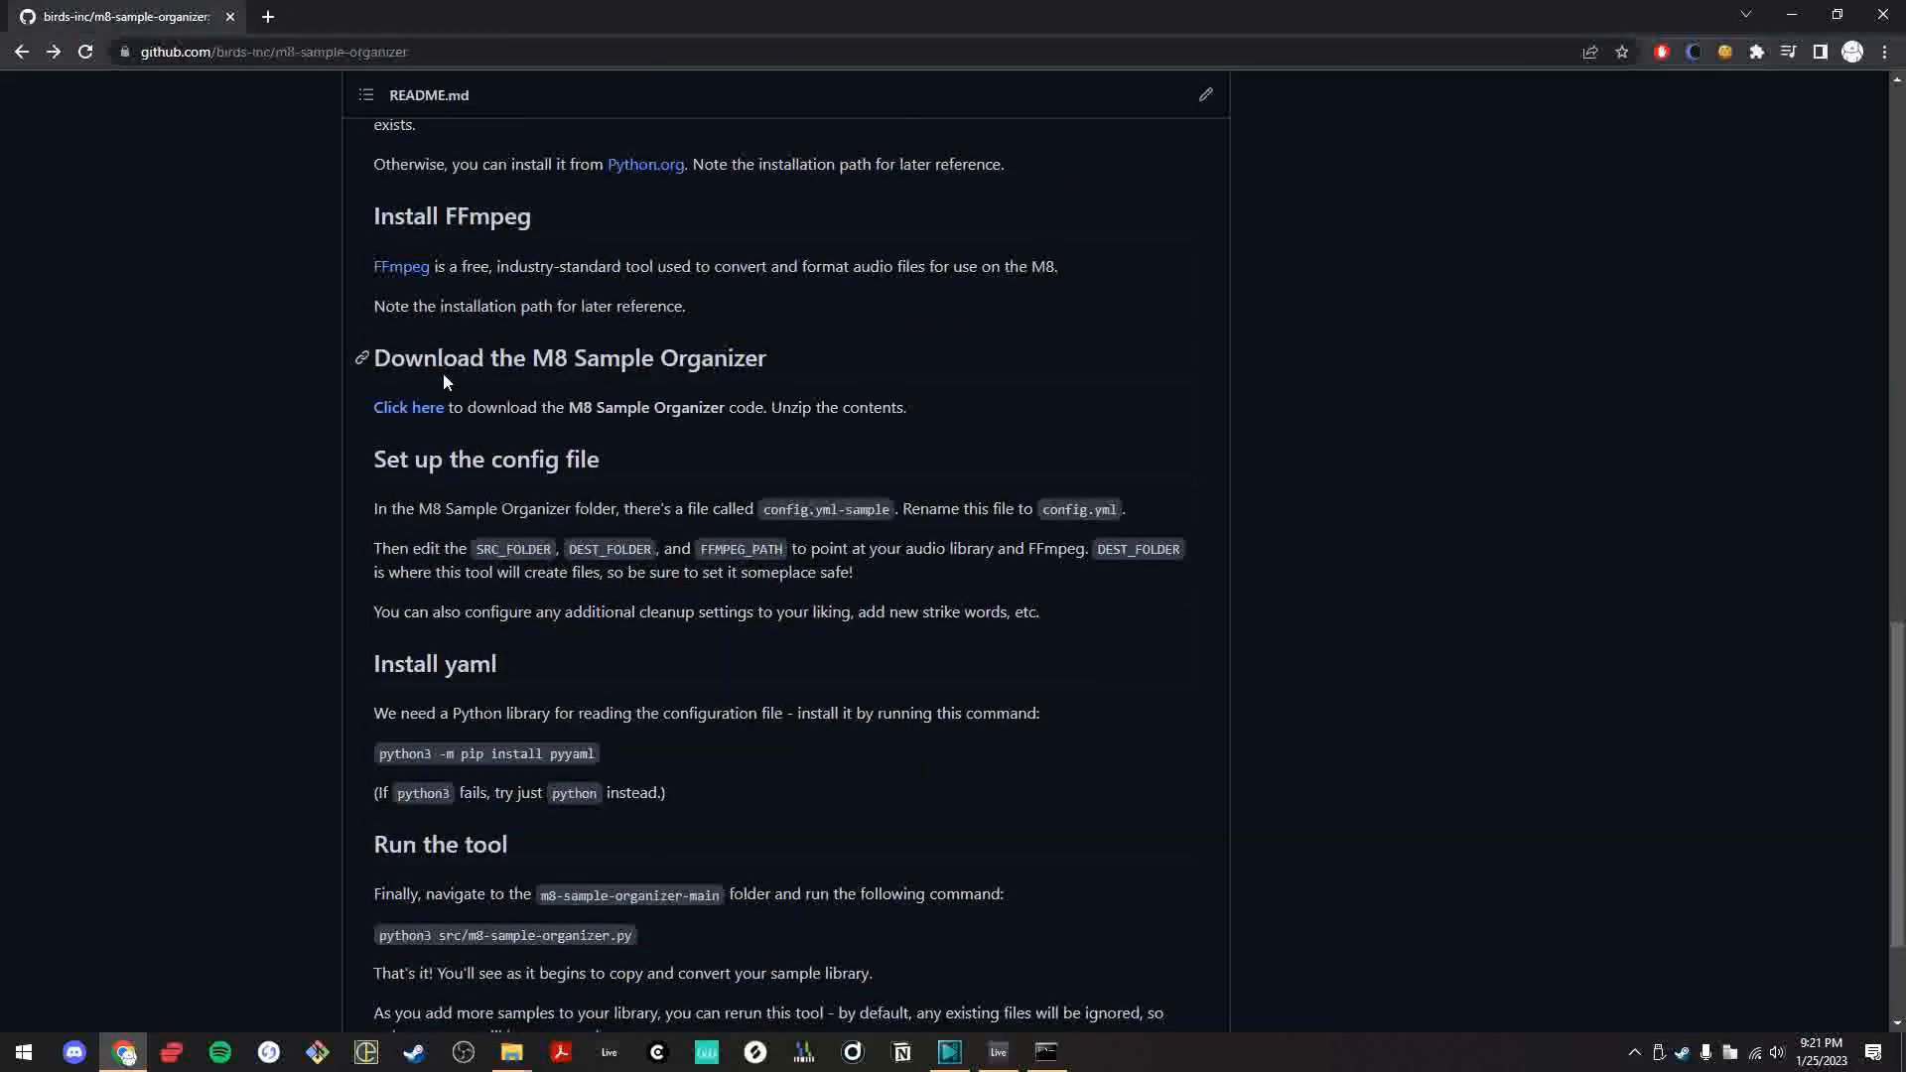
click(413, 411)
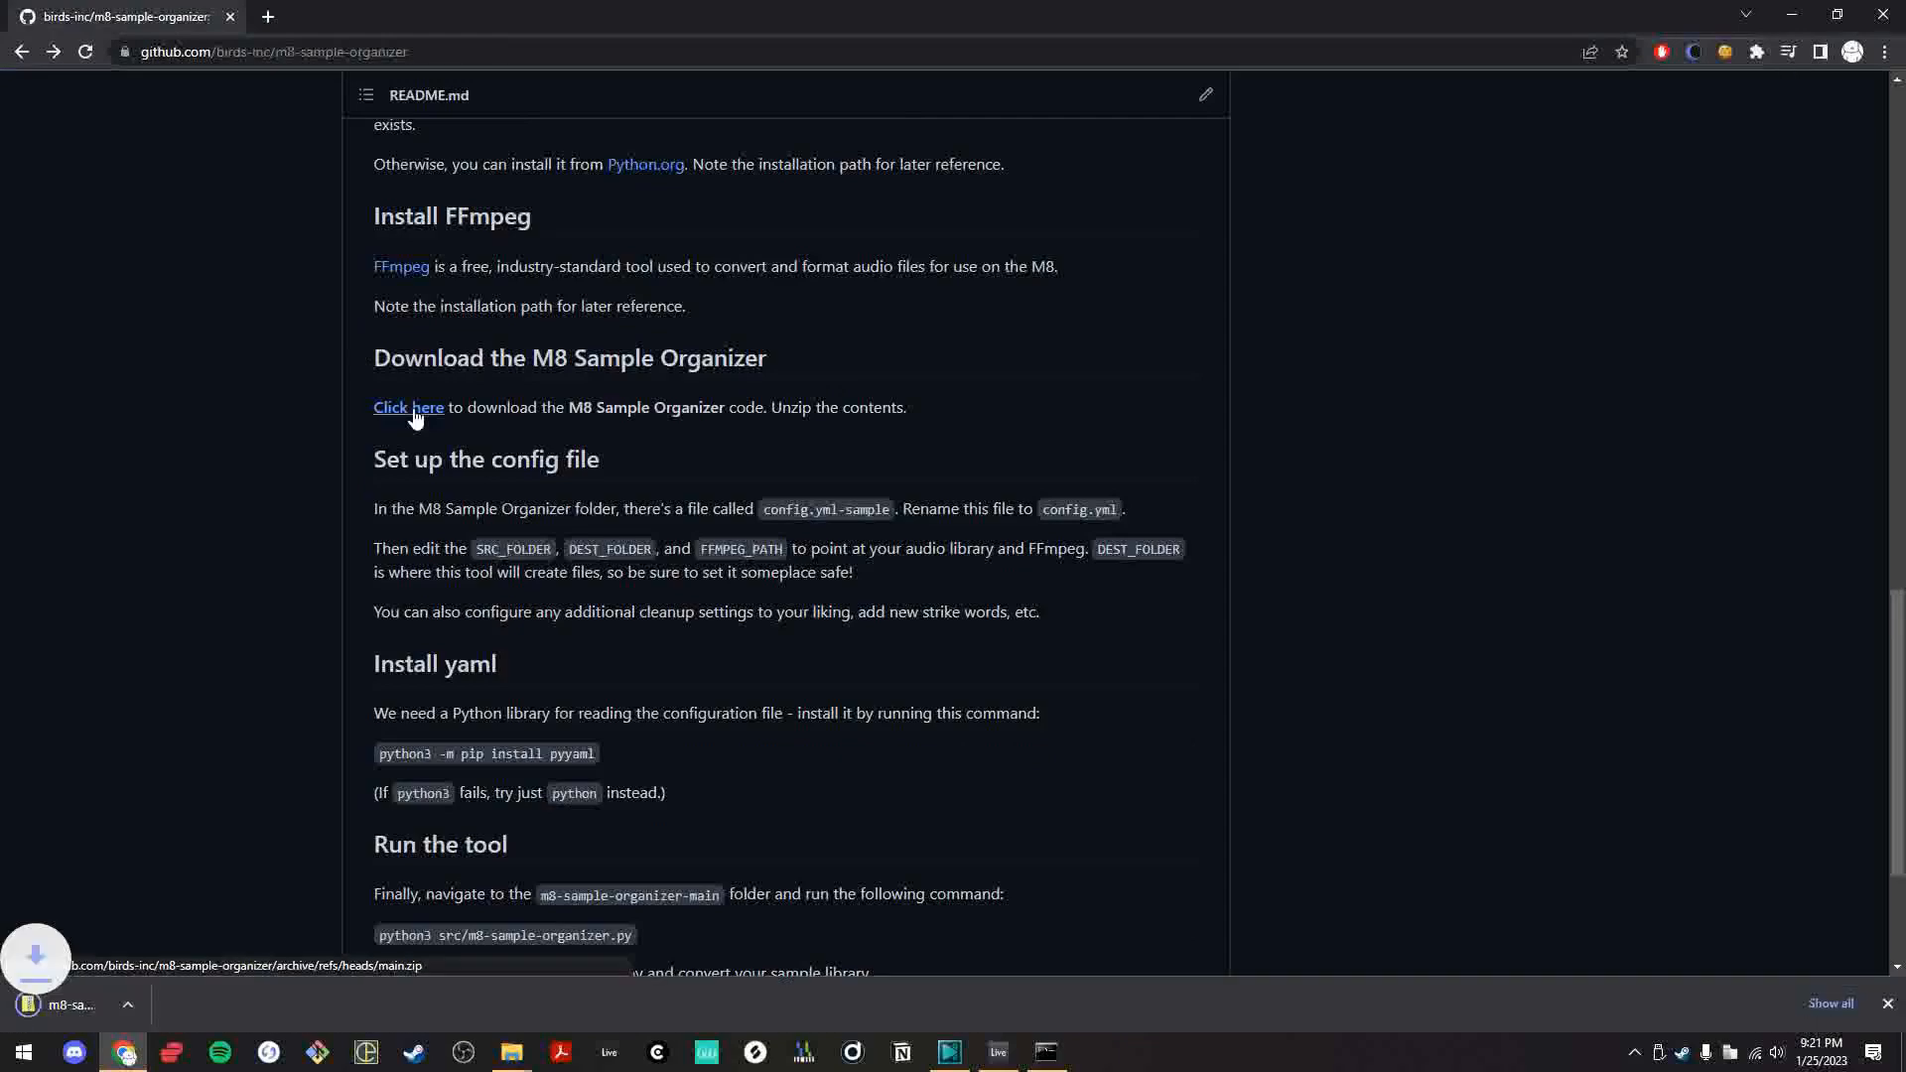
click(114, 1005)
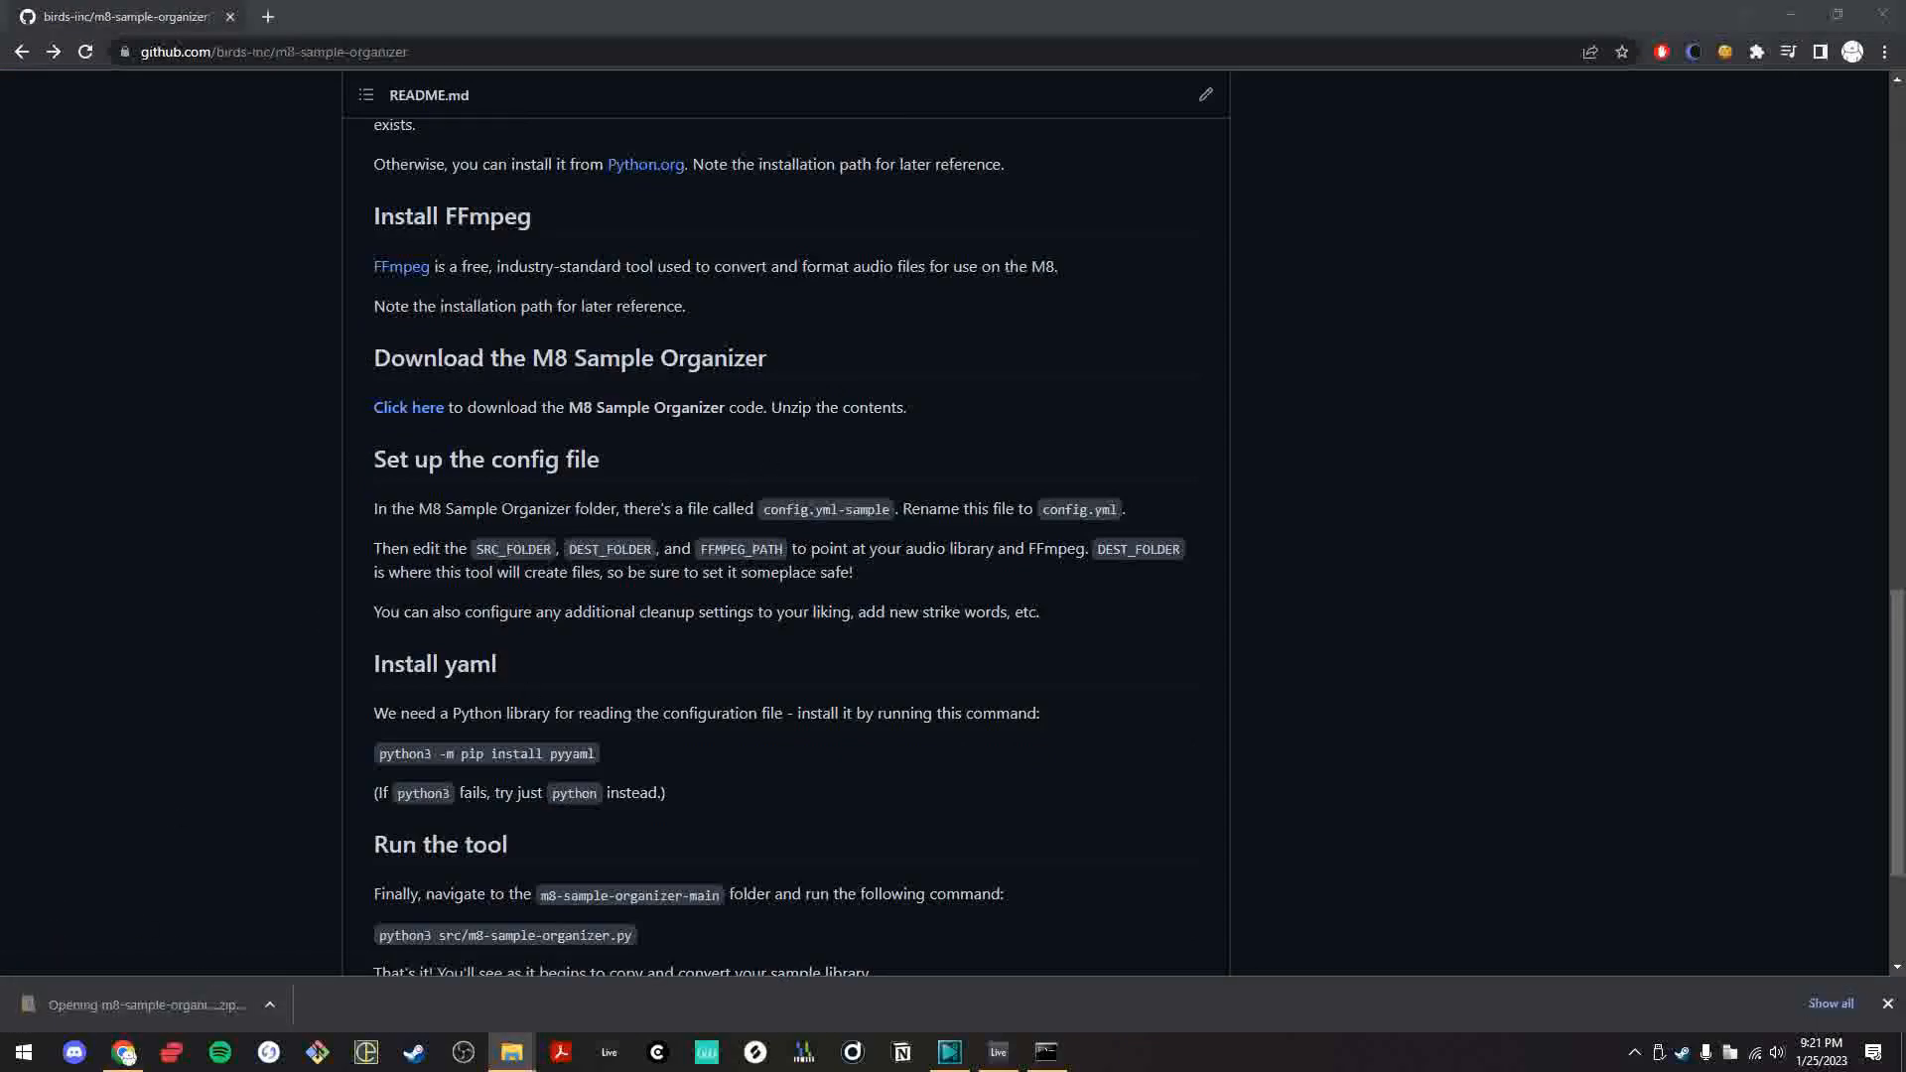
drag(1057, 435, 1249, 252)
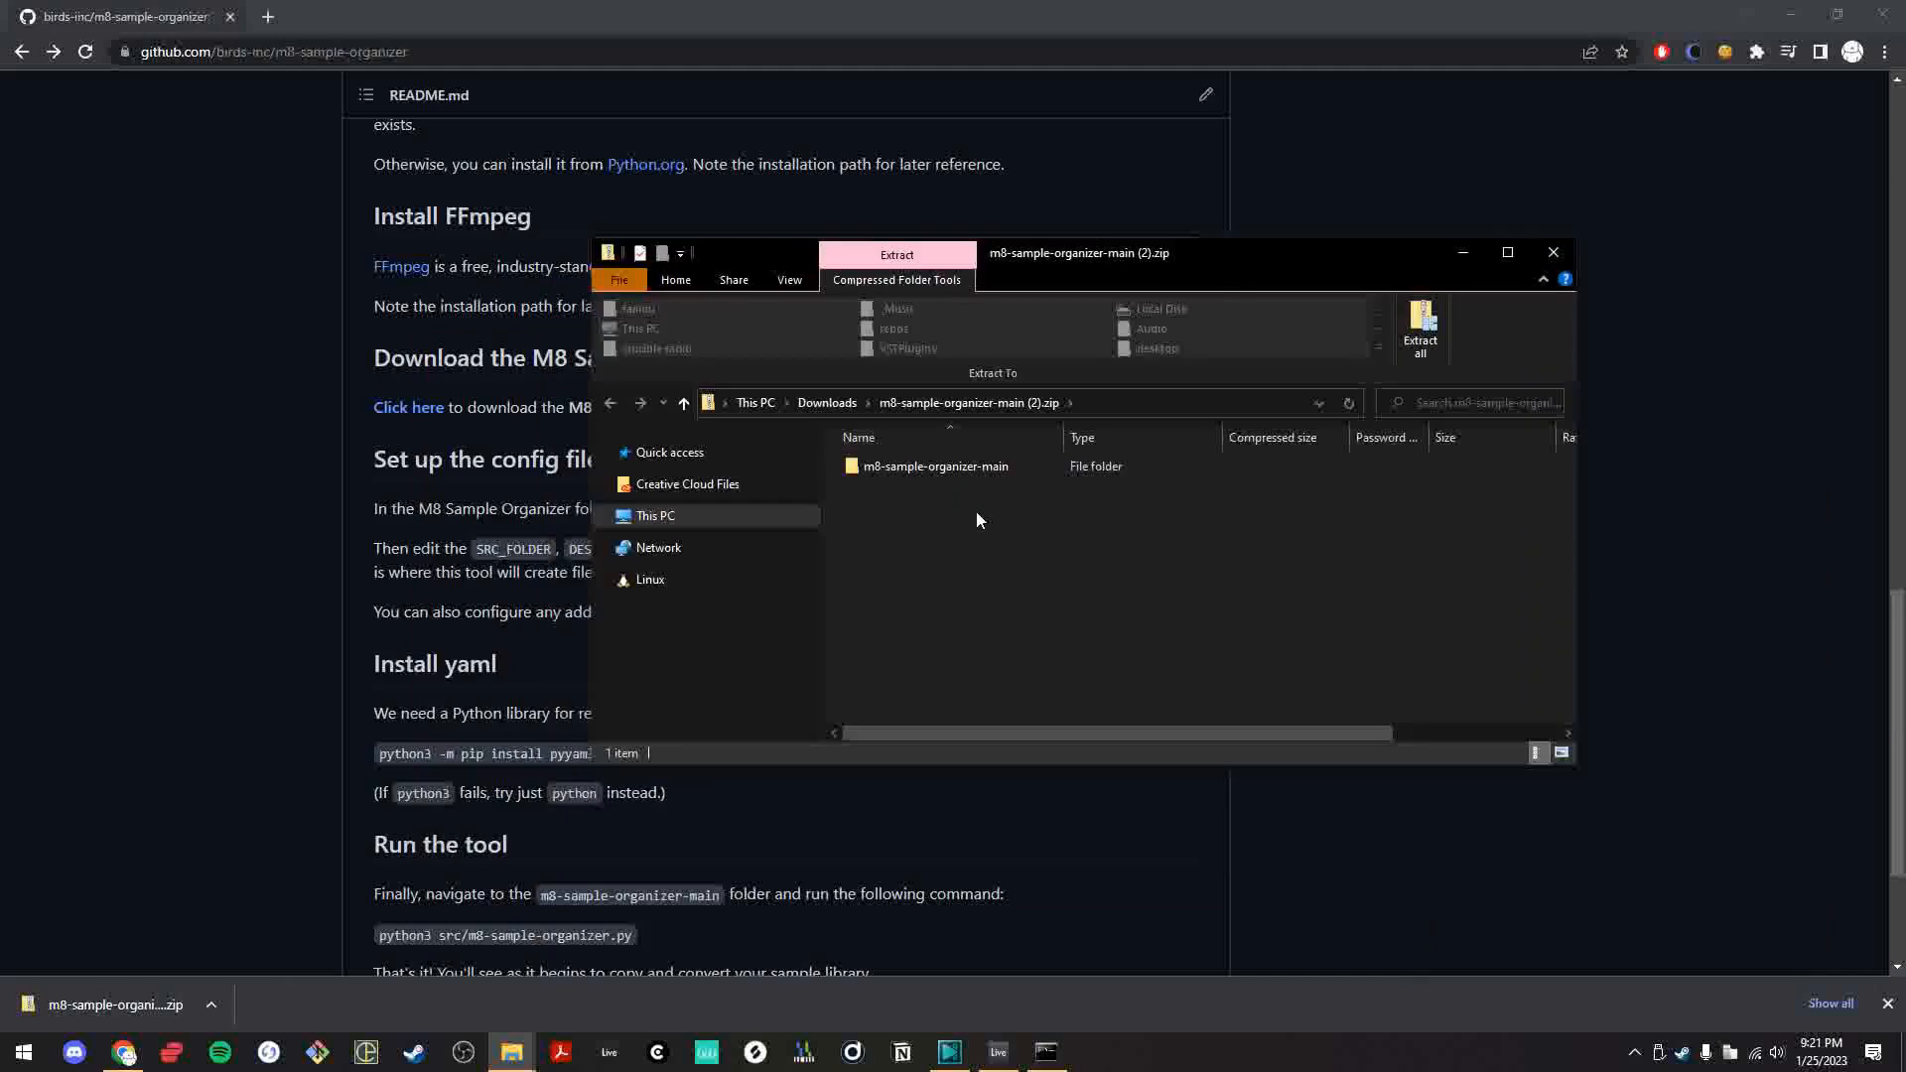
- Extract the m8-sample-organizer-main folder to the desktop, close the archive and position the folder above the Samples folders
click(1790, 14)
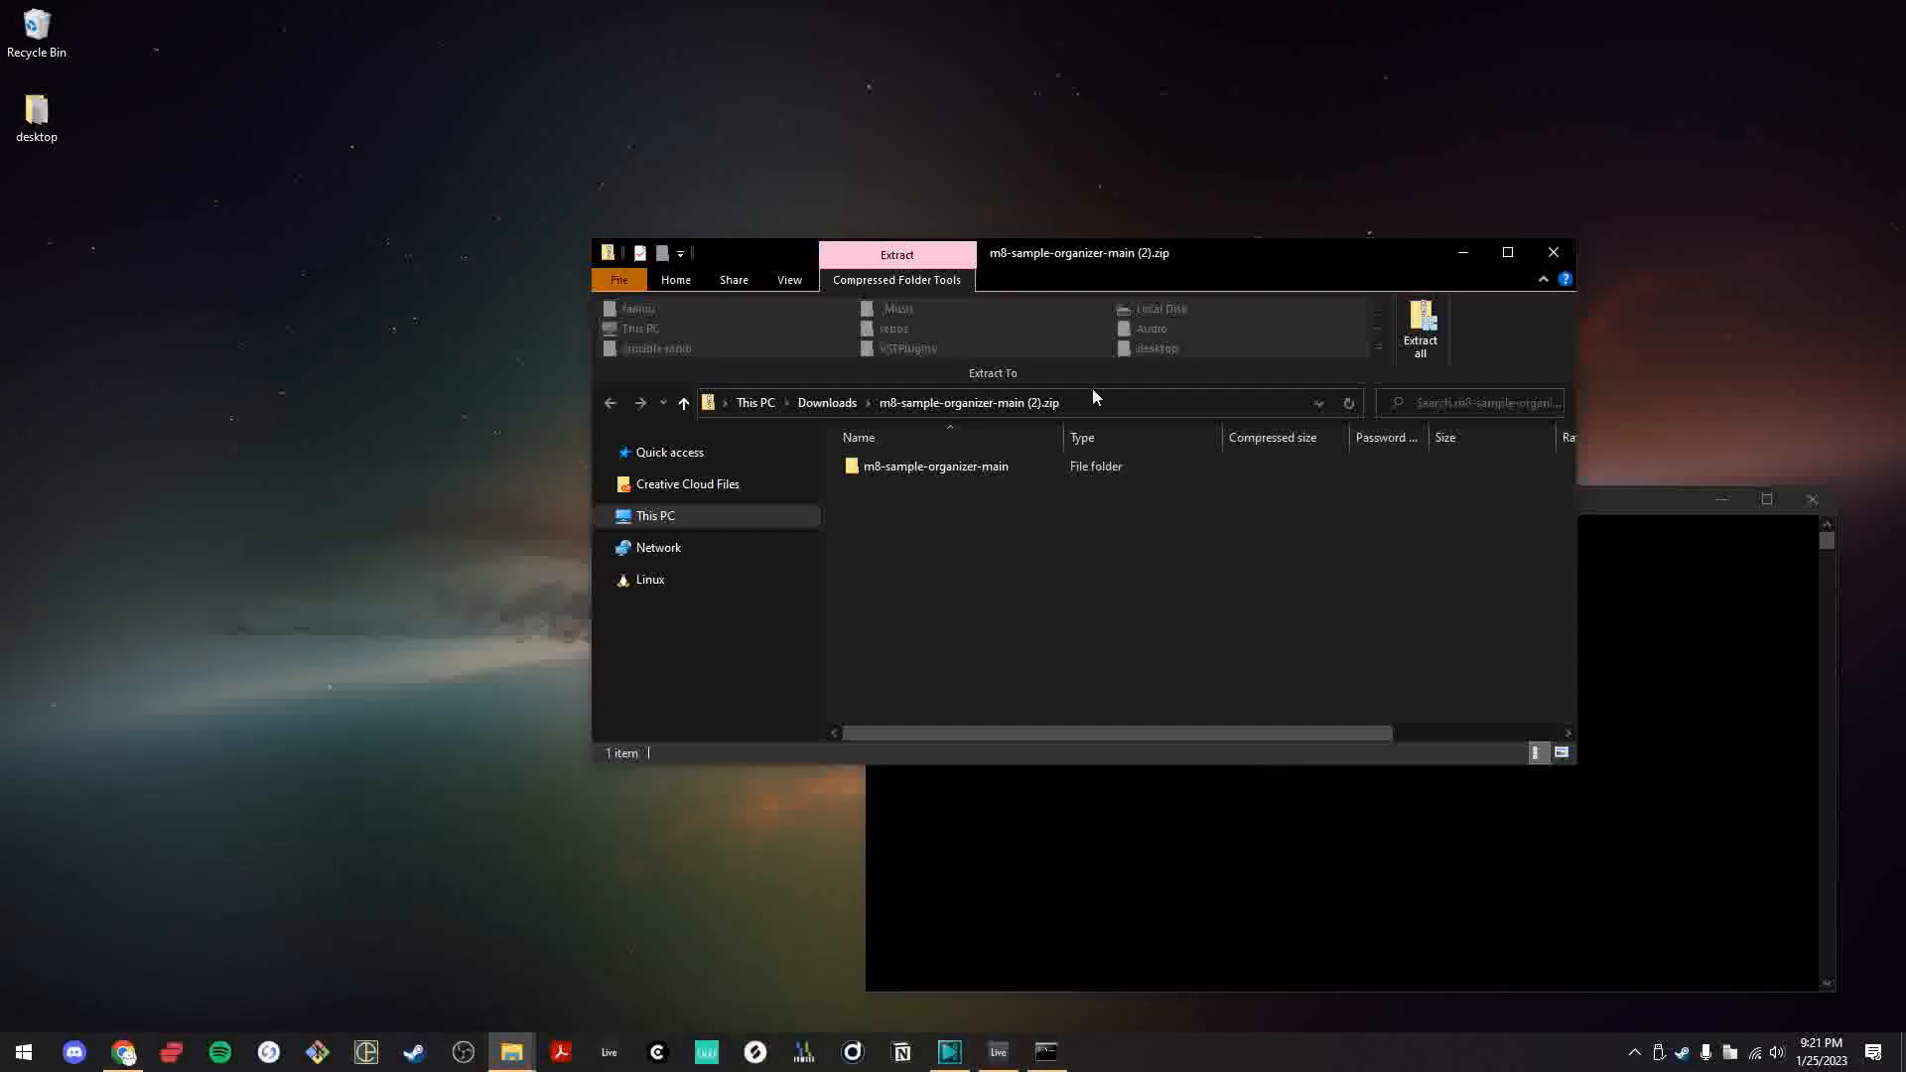
drag(959, 473, 401, 252)
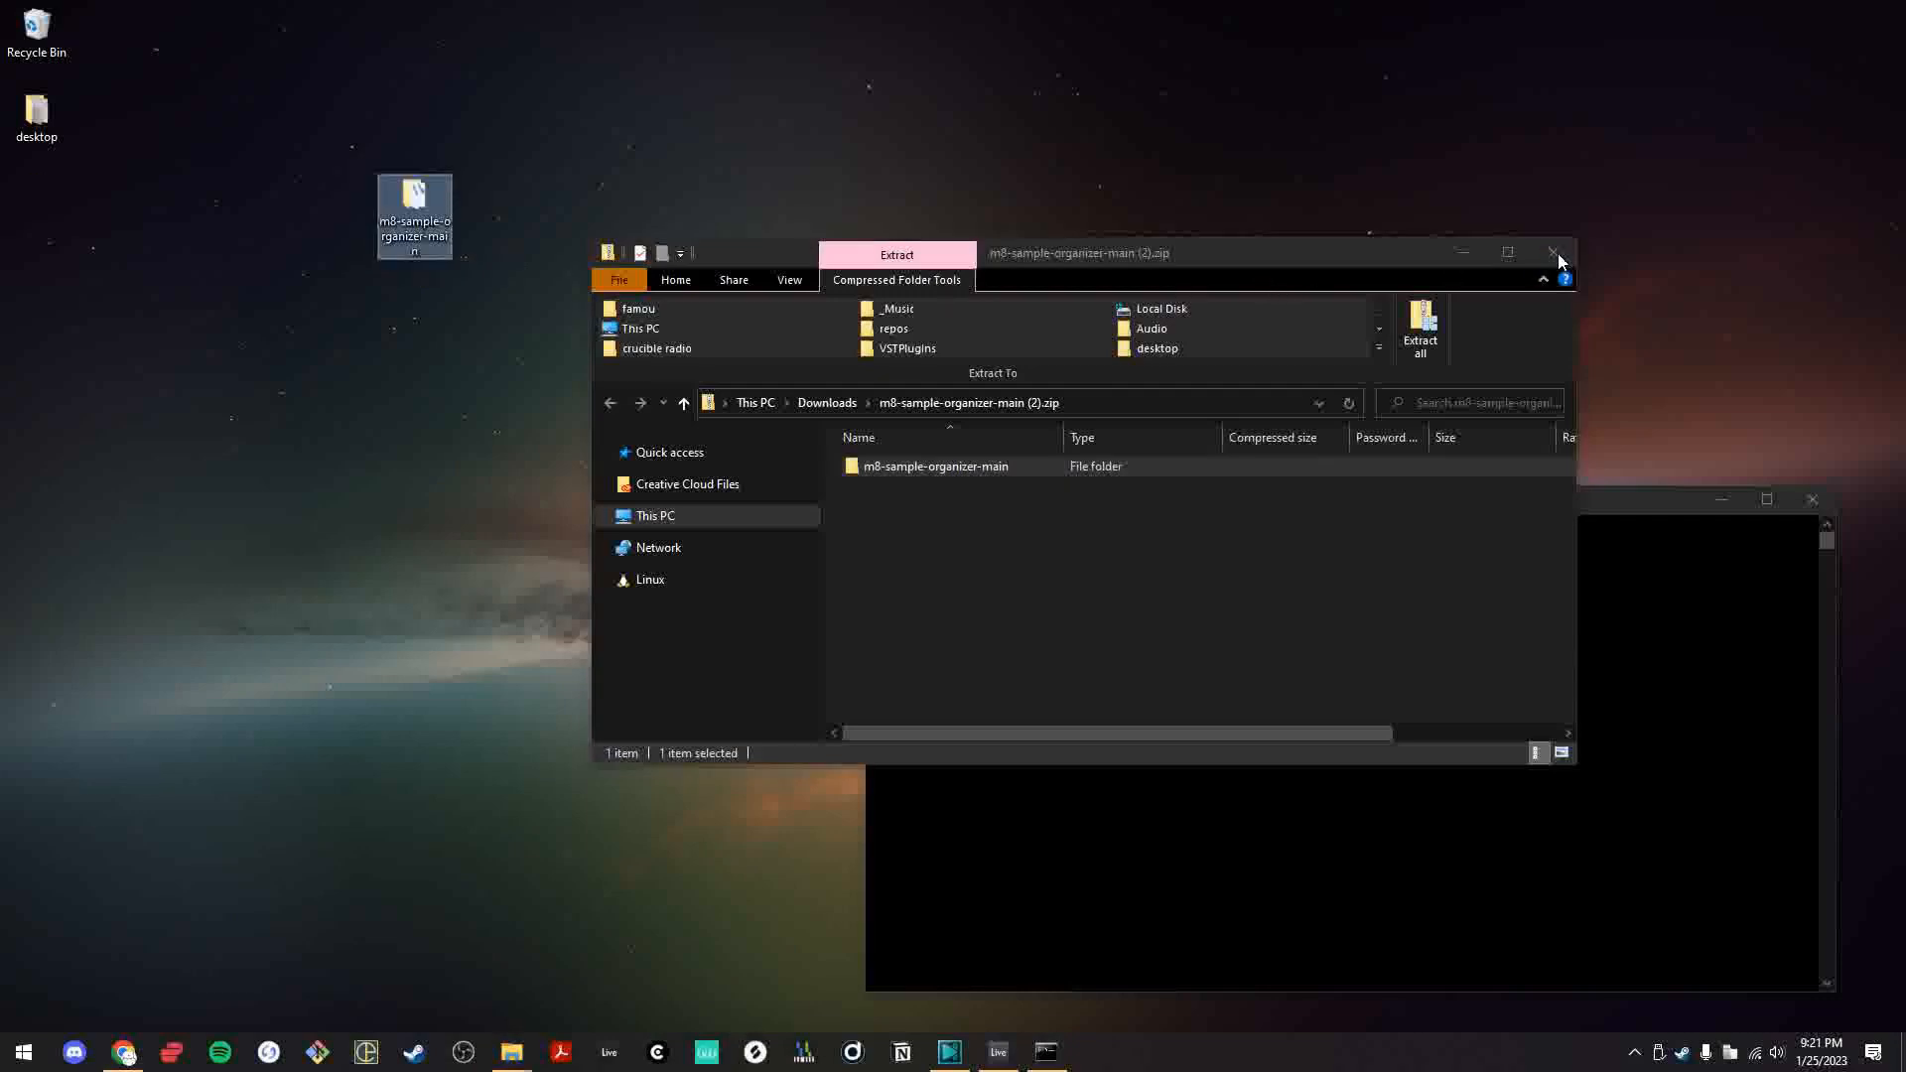
click(1554, 254)
drag(435, 205, 918, 311)
- Browse the Samples folder through the Capsun pack, Drums___Percussion and Drum___Perc_One_Shots down to the Clap___Snap files
click(634, 449)
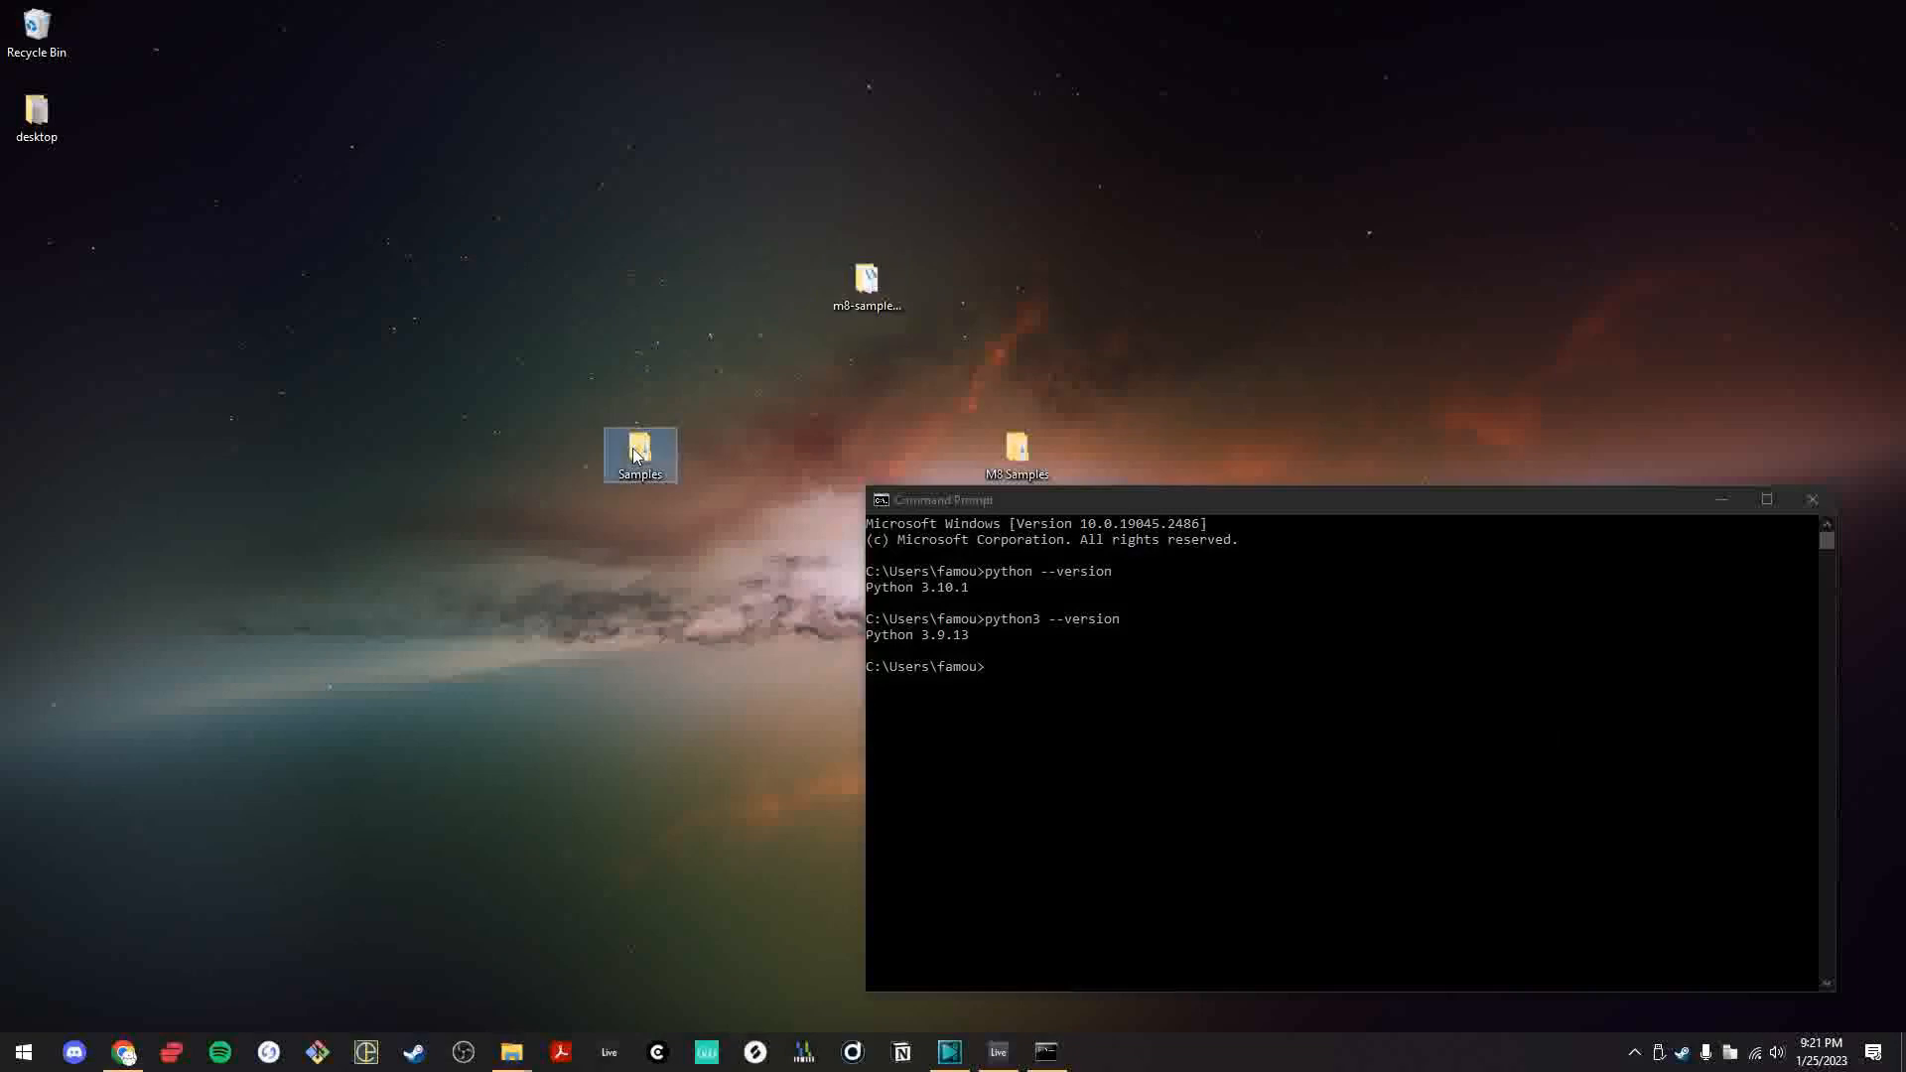
double_click(633, 449)
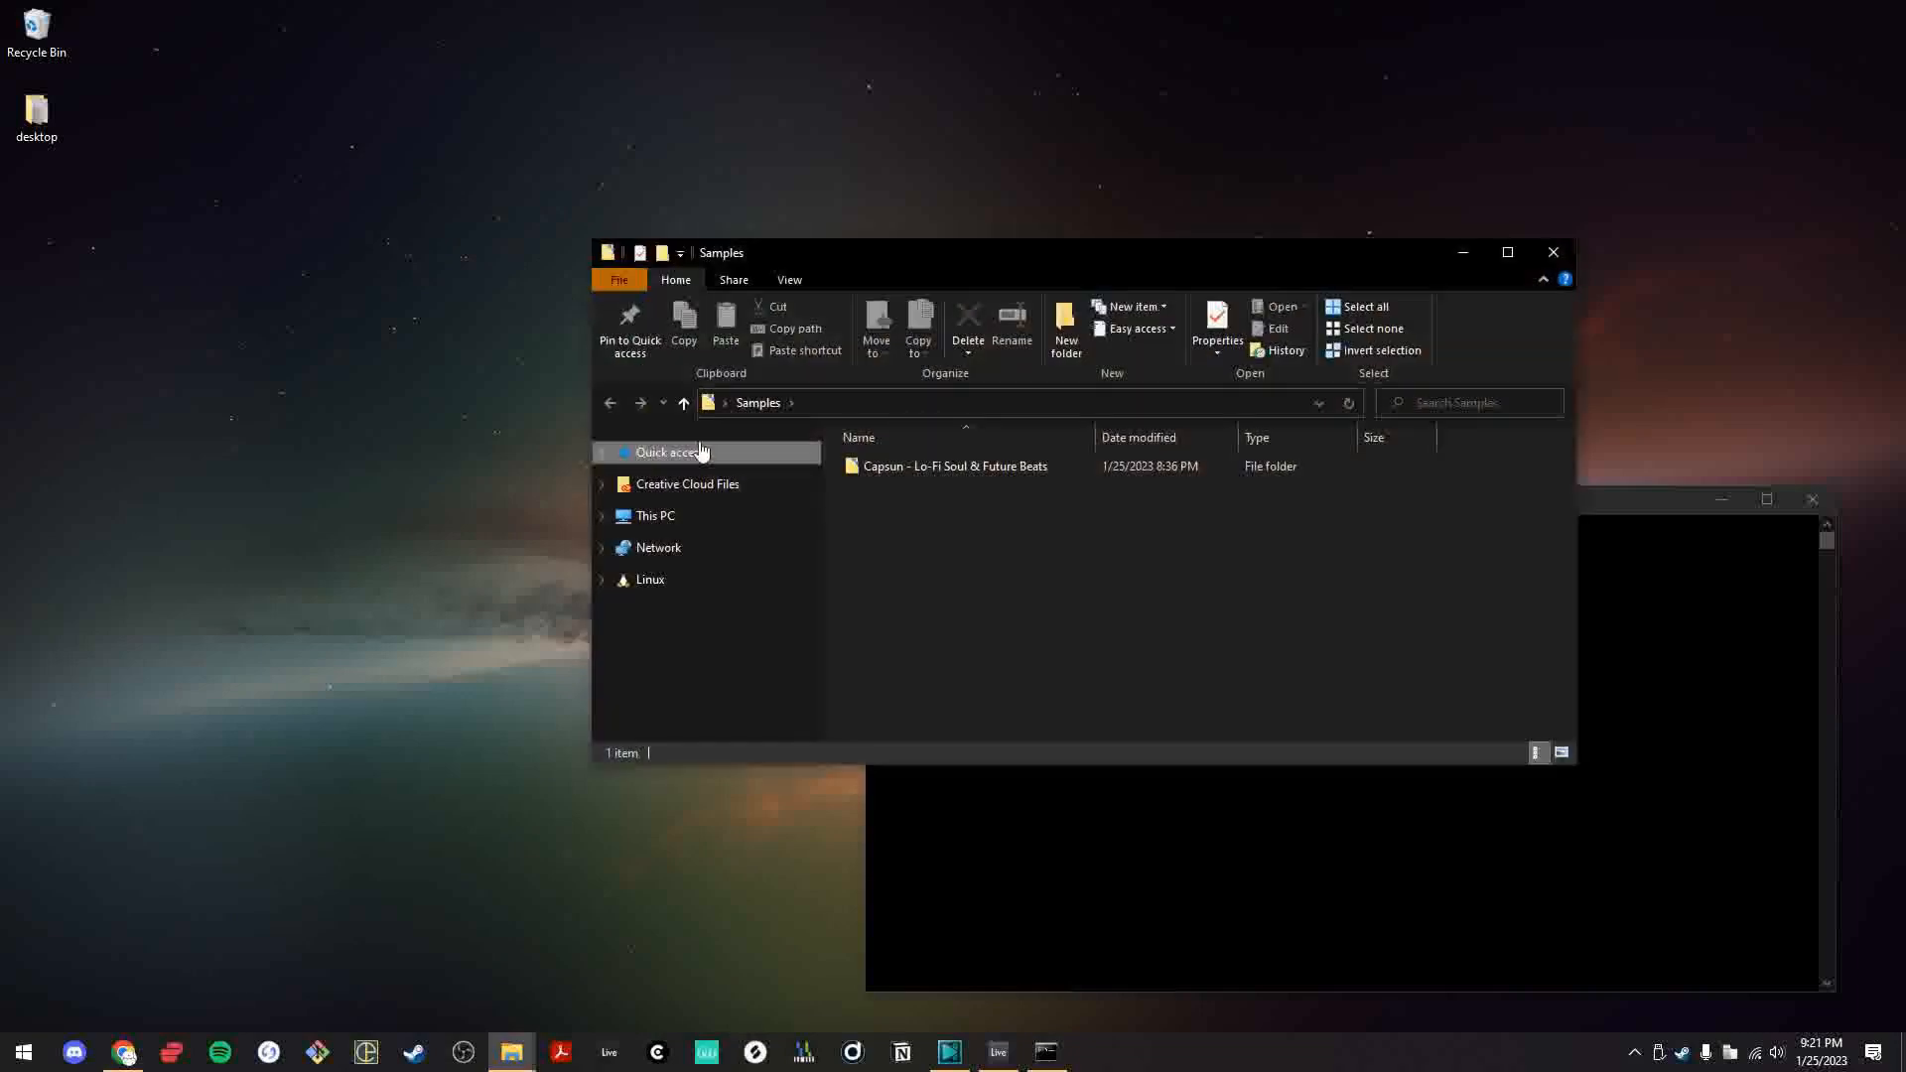
double_click(979, 462)
double_click(1050, 470)
click(946, 473)
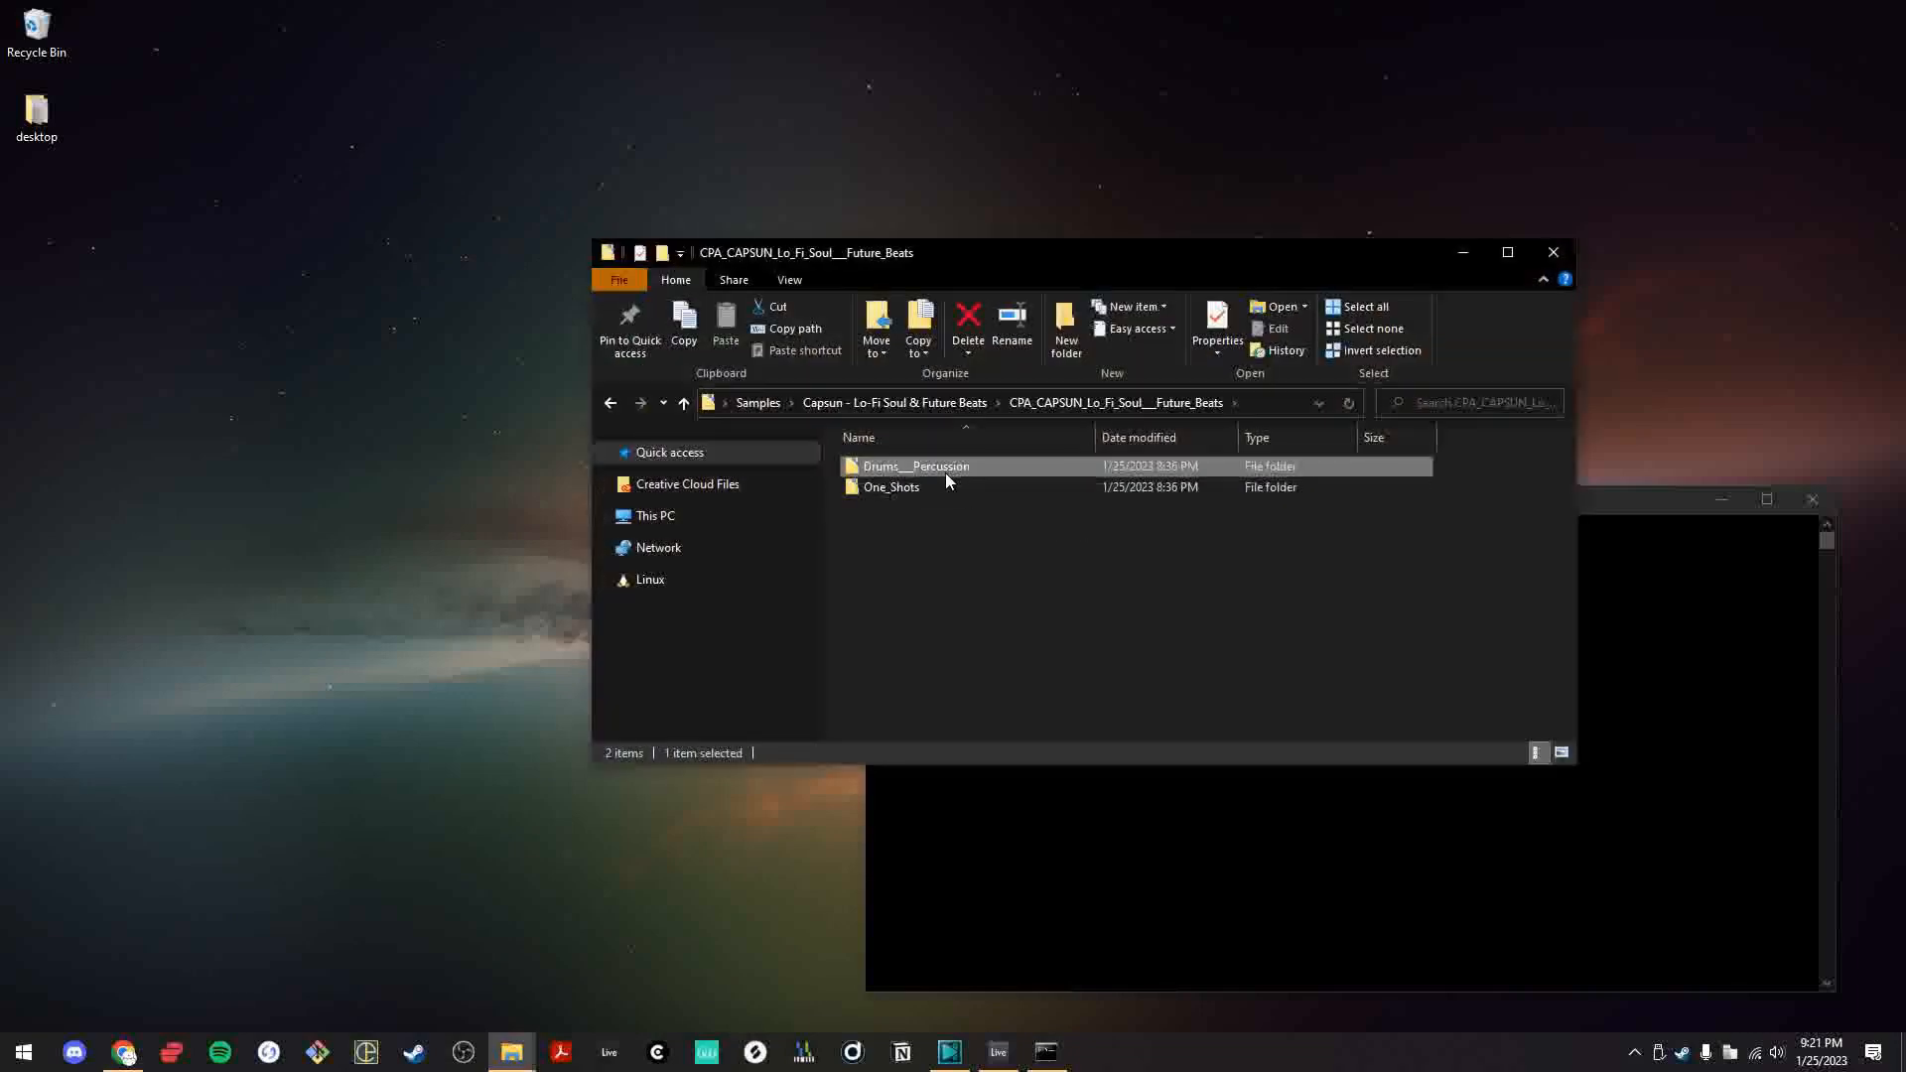
double_click(945, 473)
double_click(990, 467)
double_click(1000, 461)
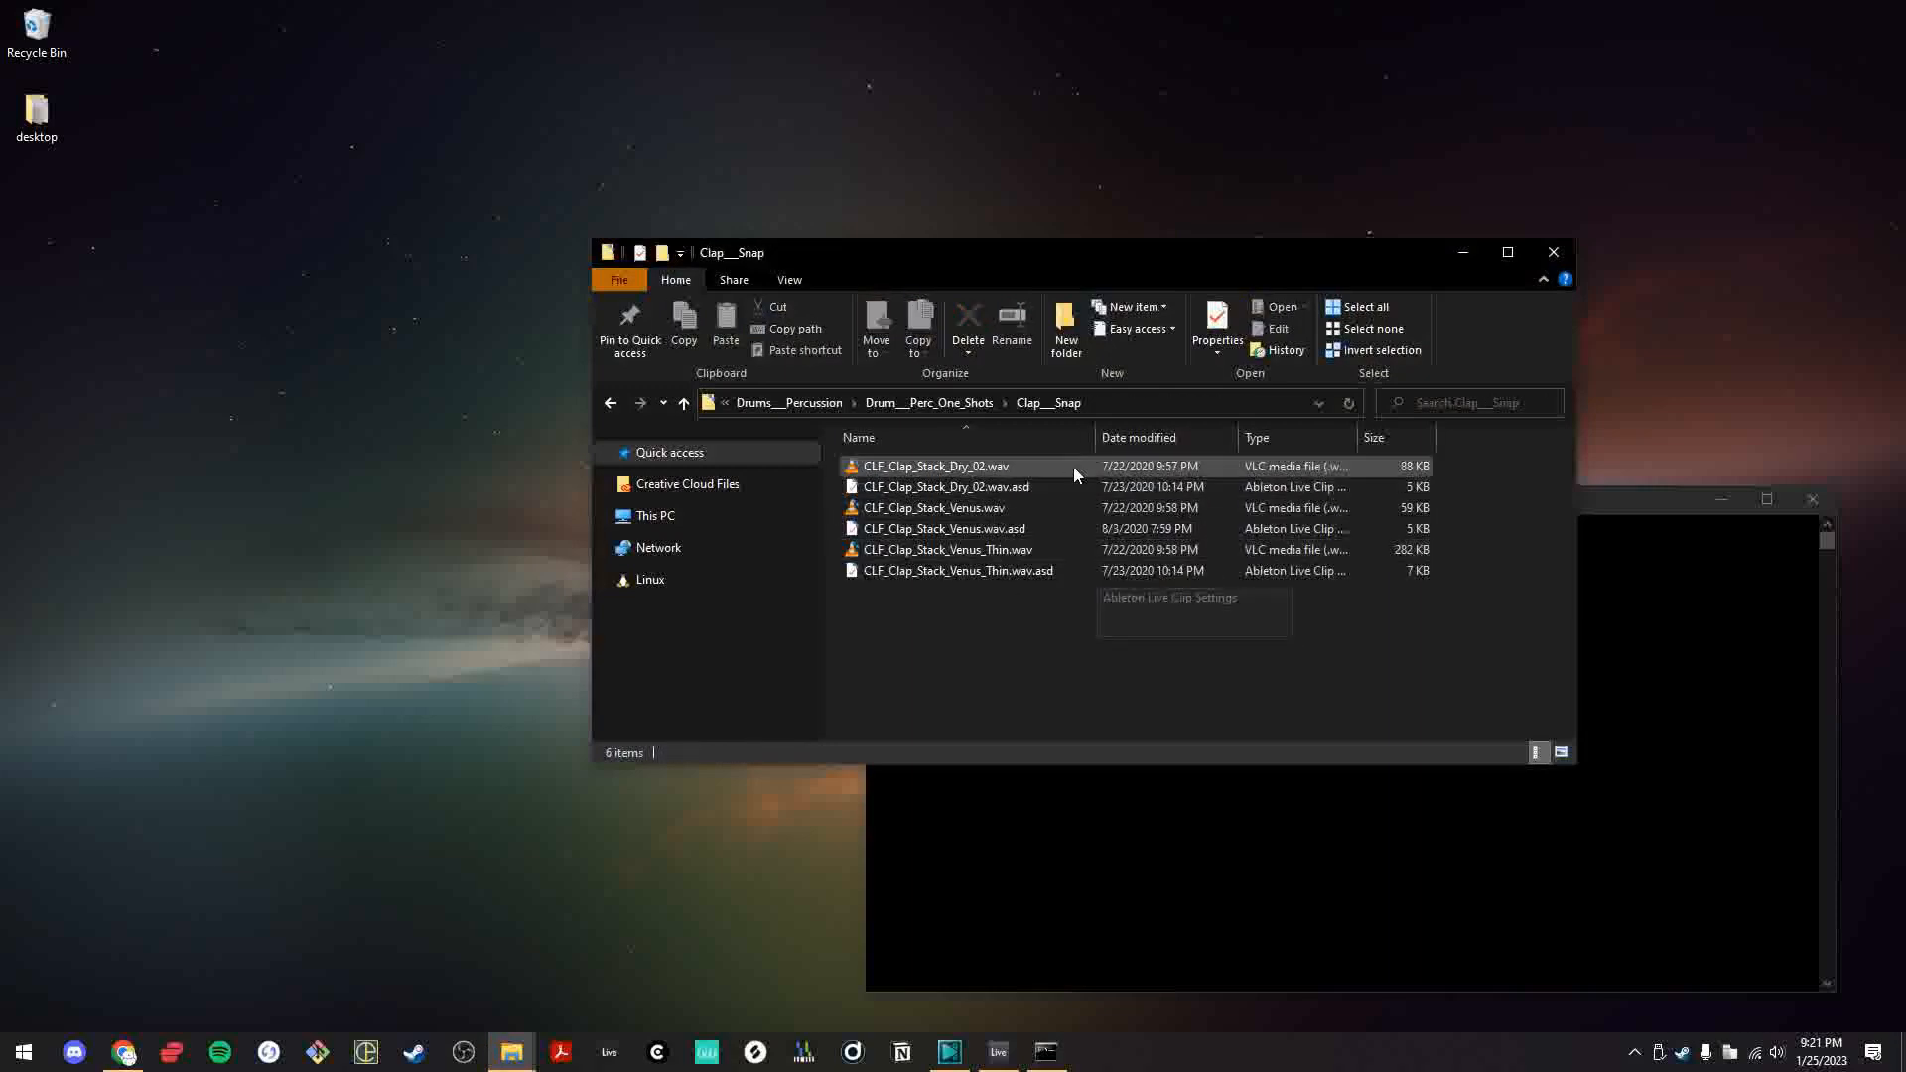
- Go back up to the CPA_CAPSUN_Lo_Fi_Soul___Future_Beats folder, close the folder window and shift the Command Prompt window aside
key(BackSpace)
key(BackSpace)
key(BackSpace)
click(1507, 252)
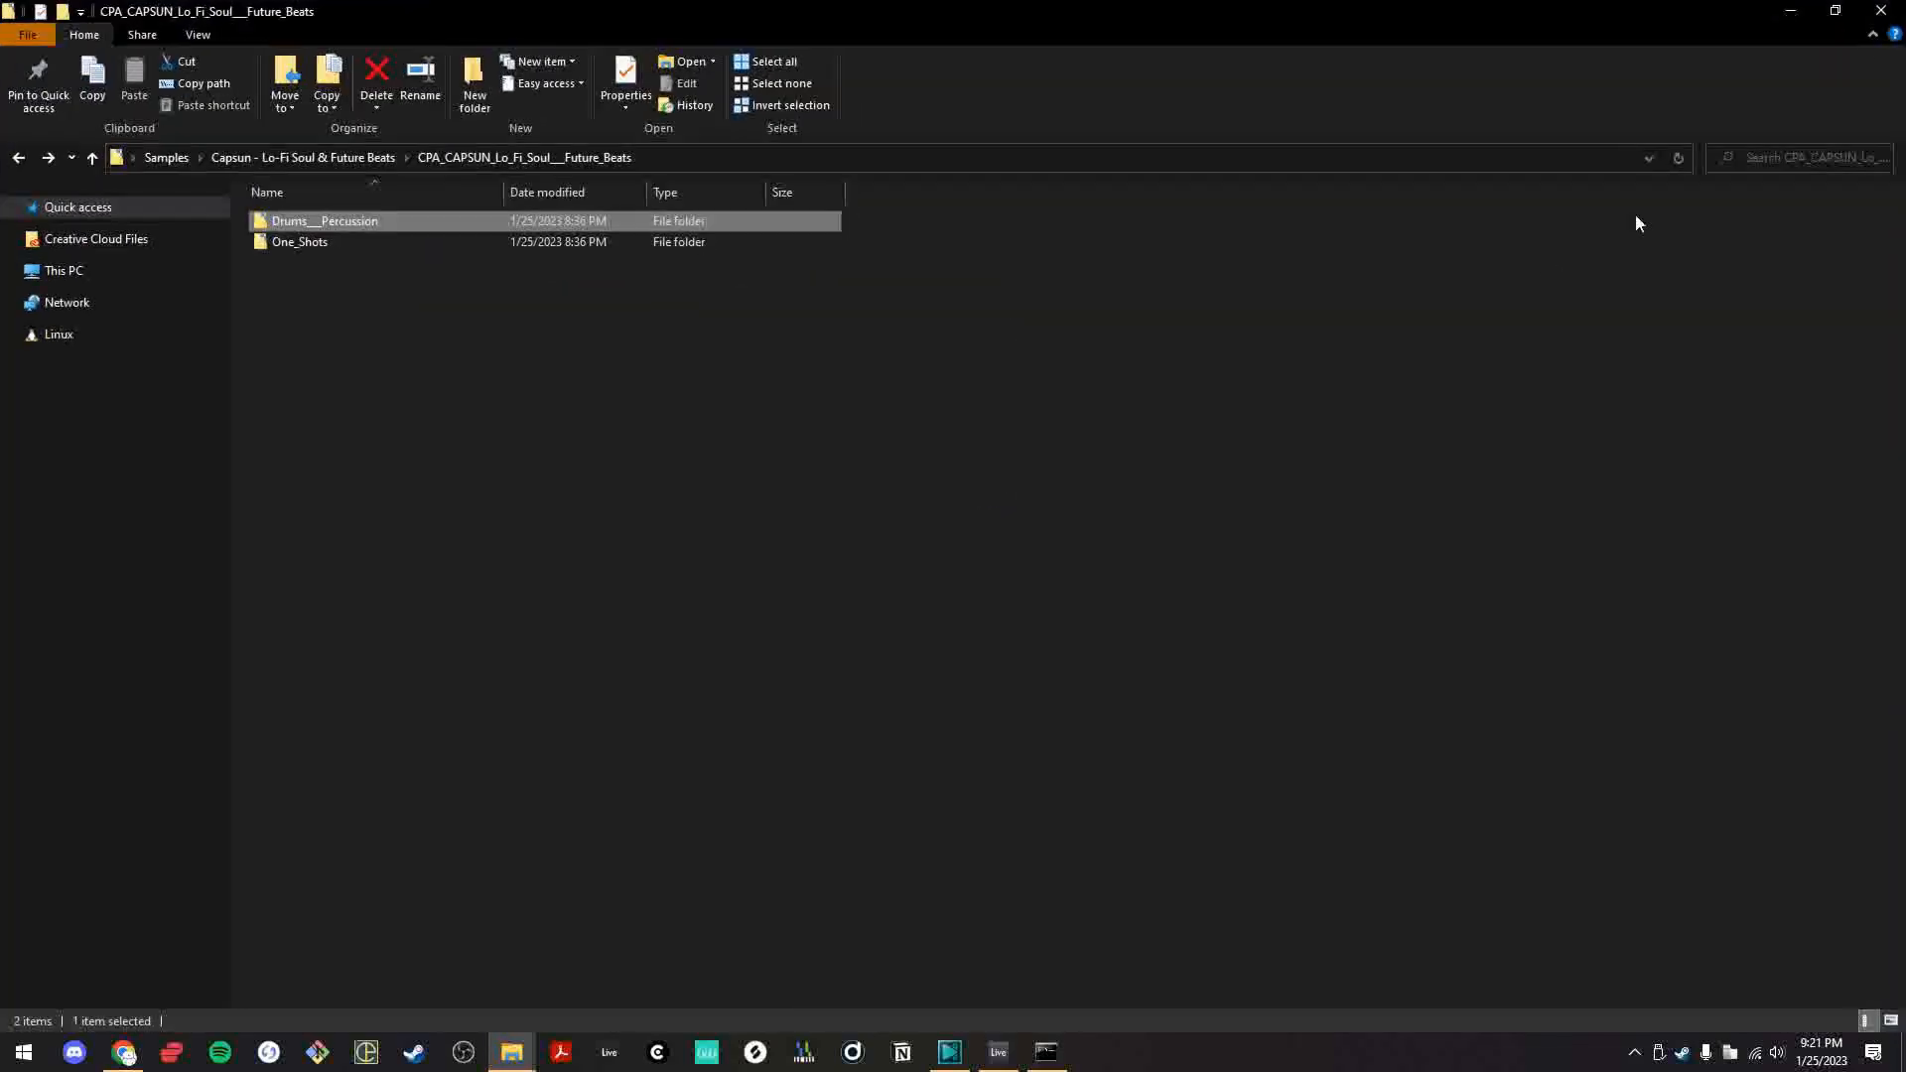
click(1881, 10)
drag(1065, 511, 1290, 581)
- Inspect the M8 Samples folder, close it and move the Command Prompt window off the visible desktop
click(1015, 447)
double_click(1015, 447)
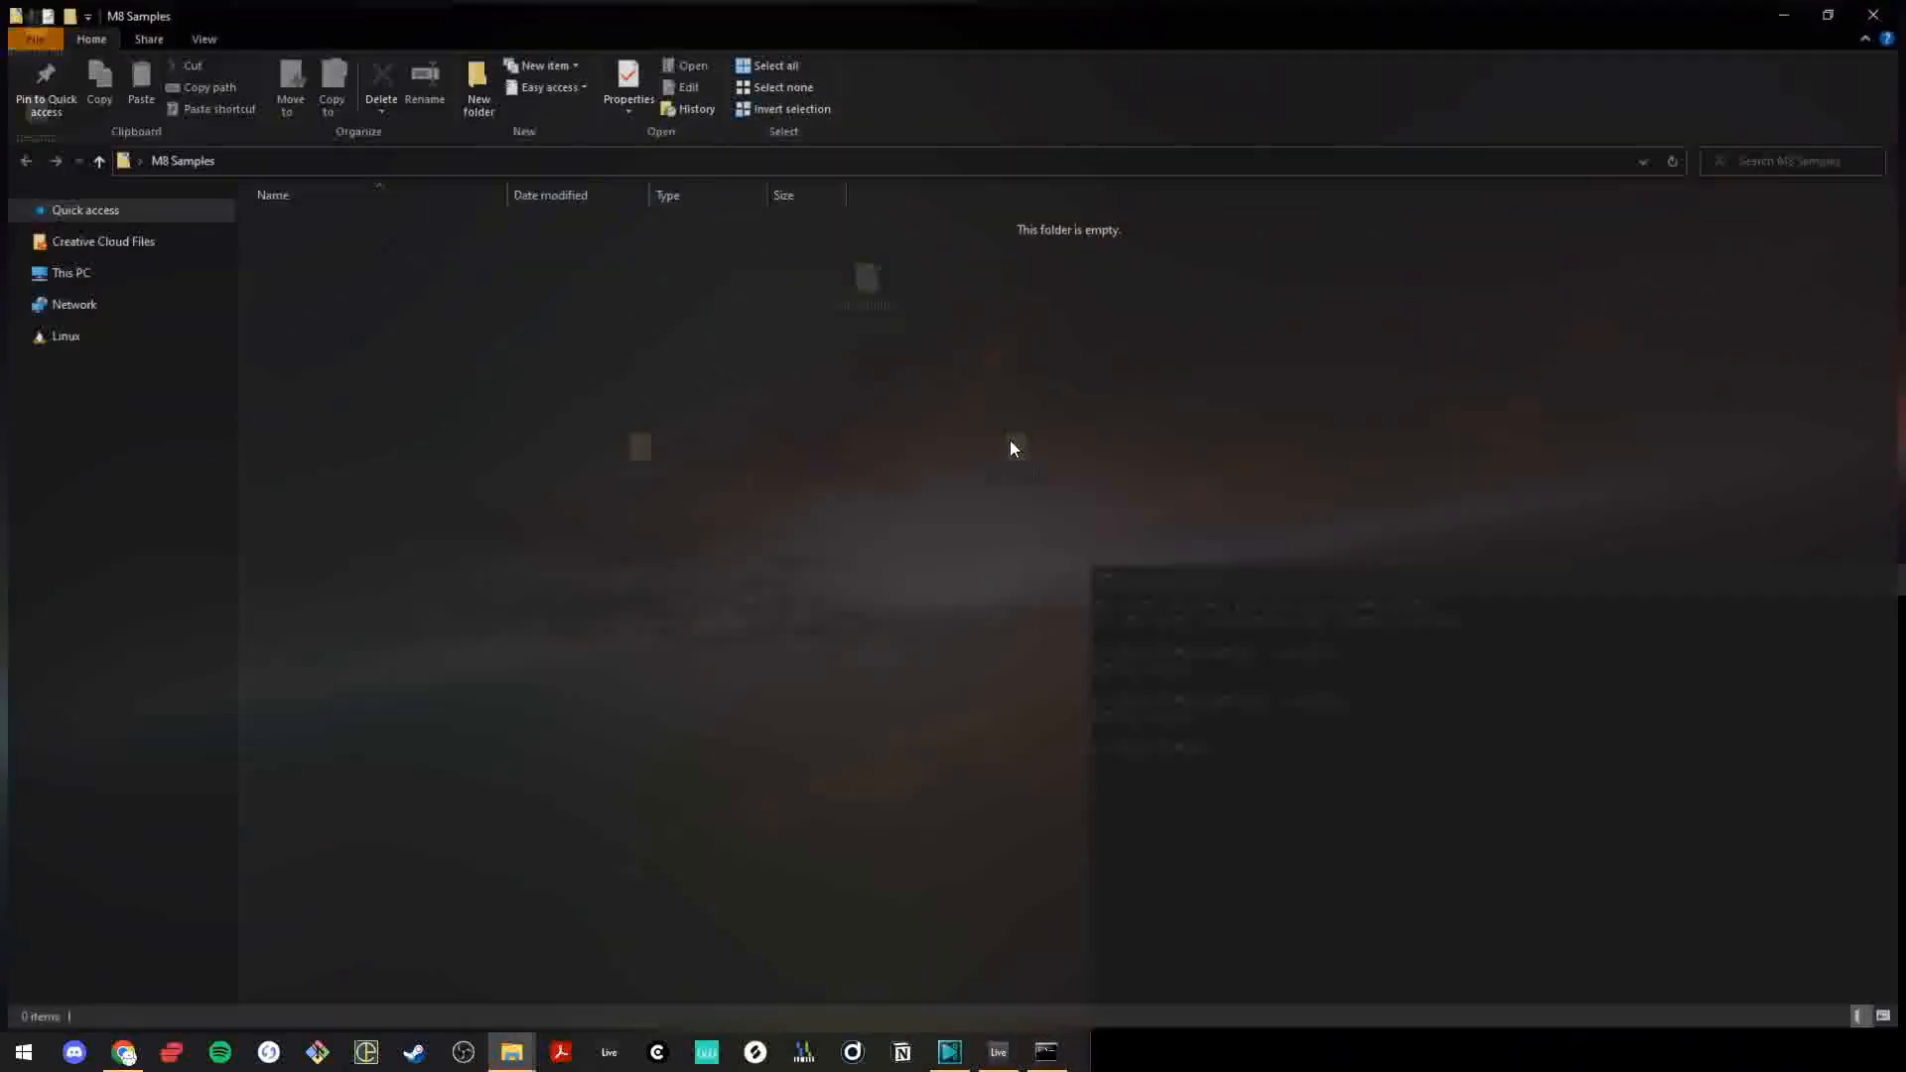
drag(1293, 8, 1156, 382)
click(1640, 381)
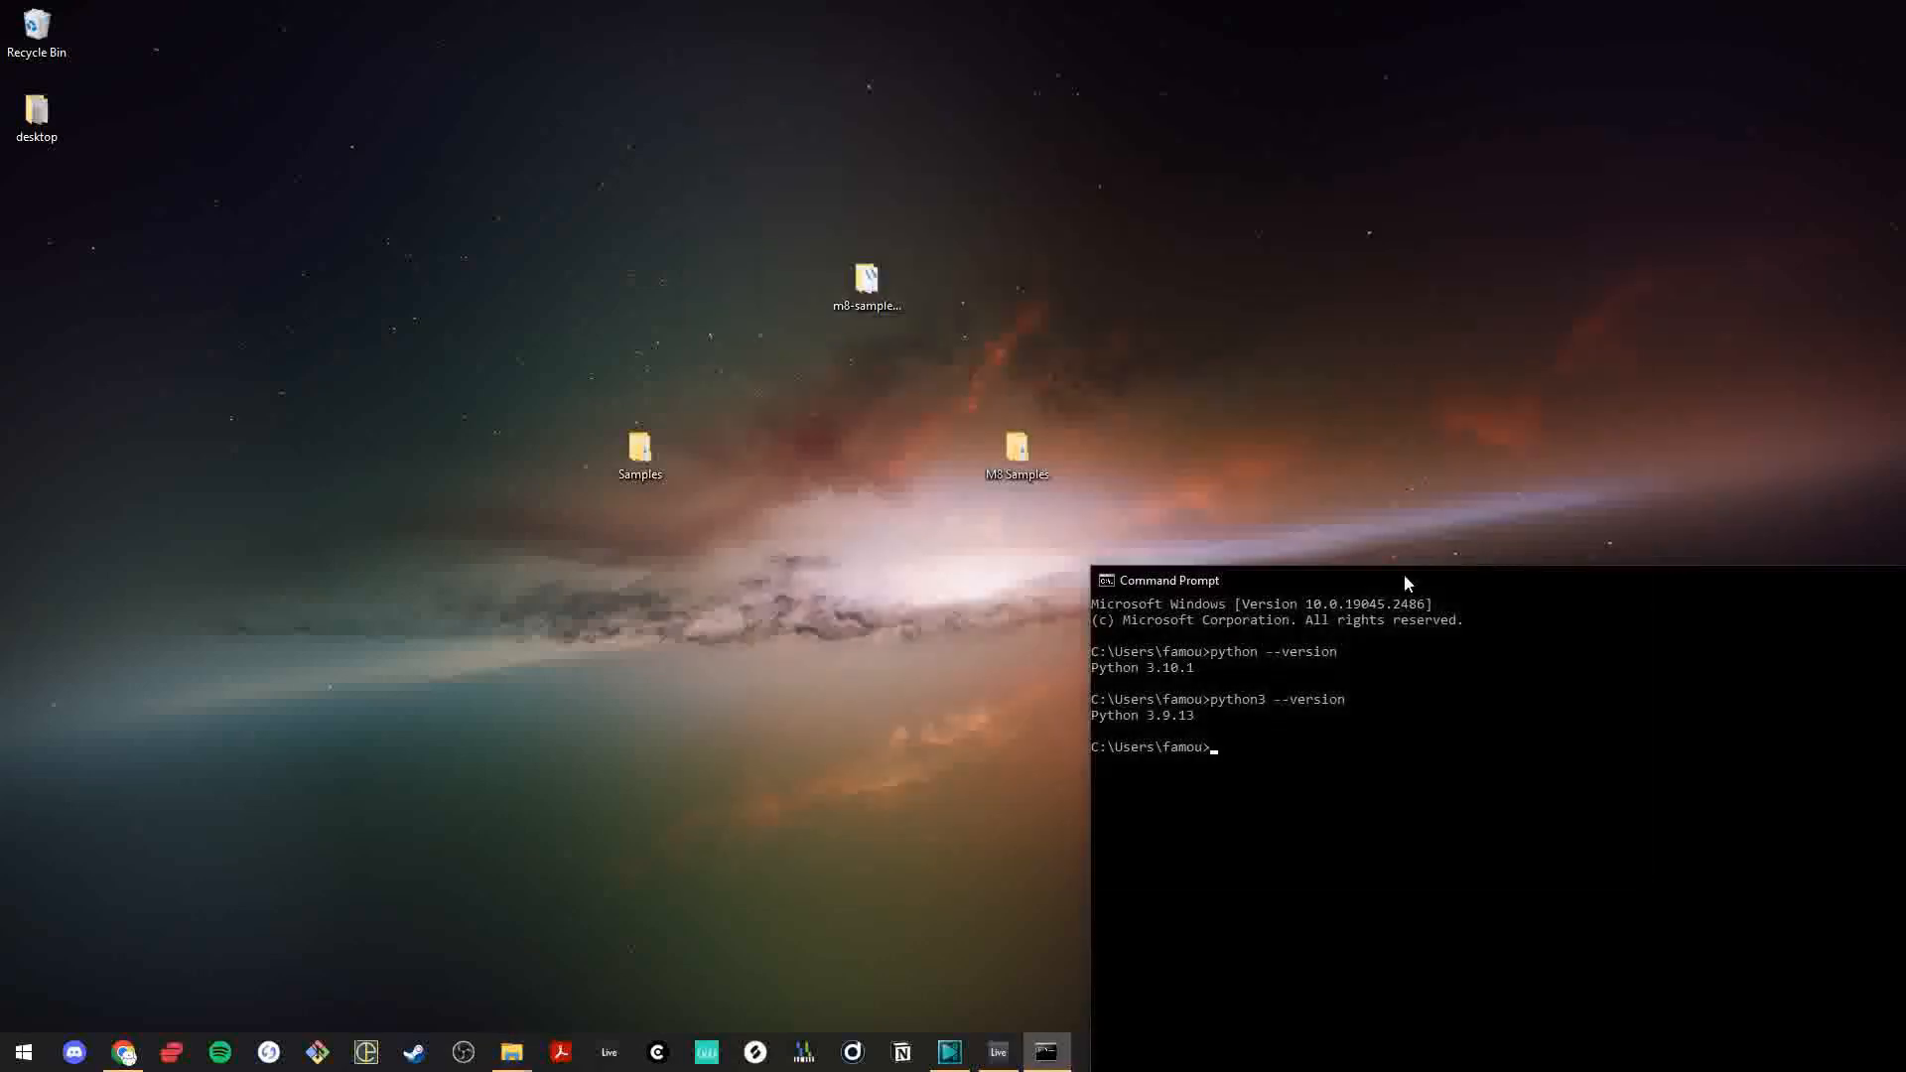
drag(1404, 577, 1905, 298)
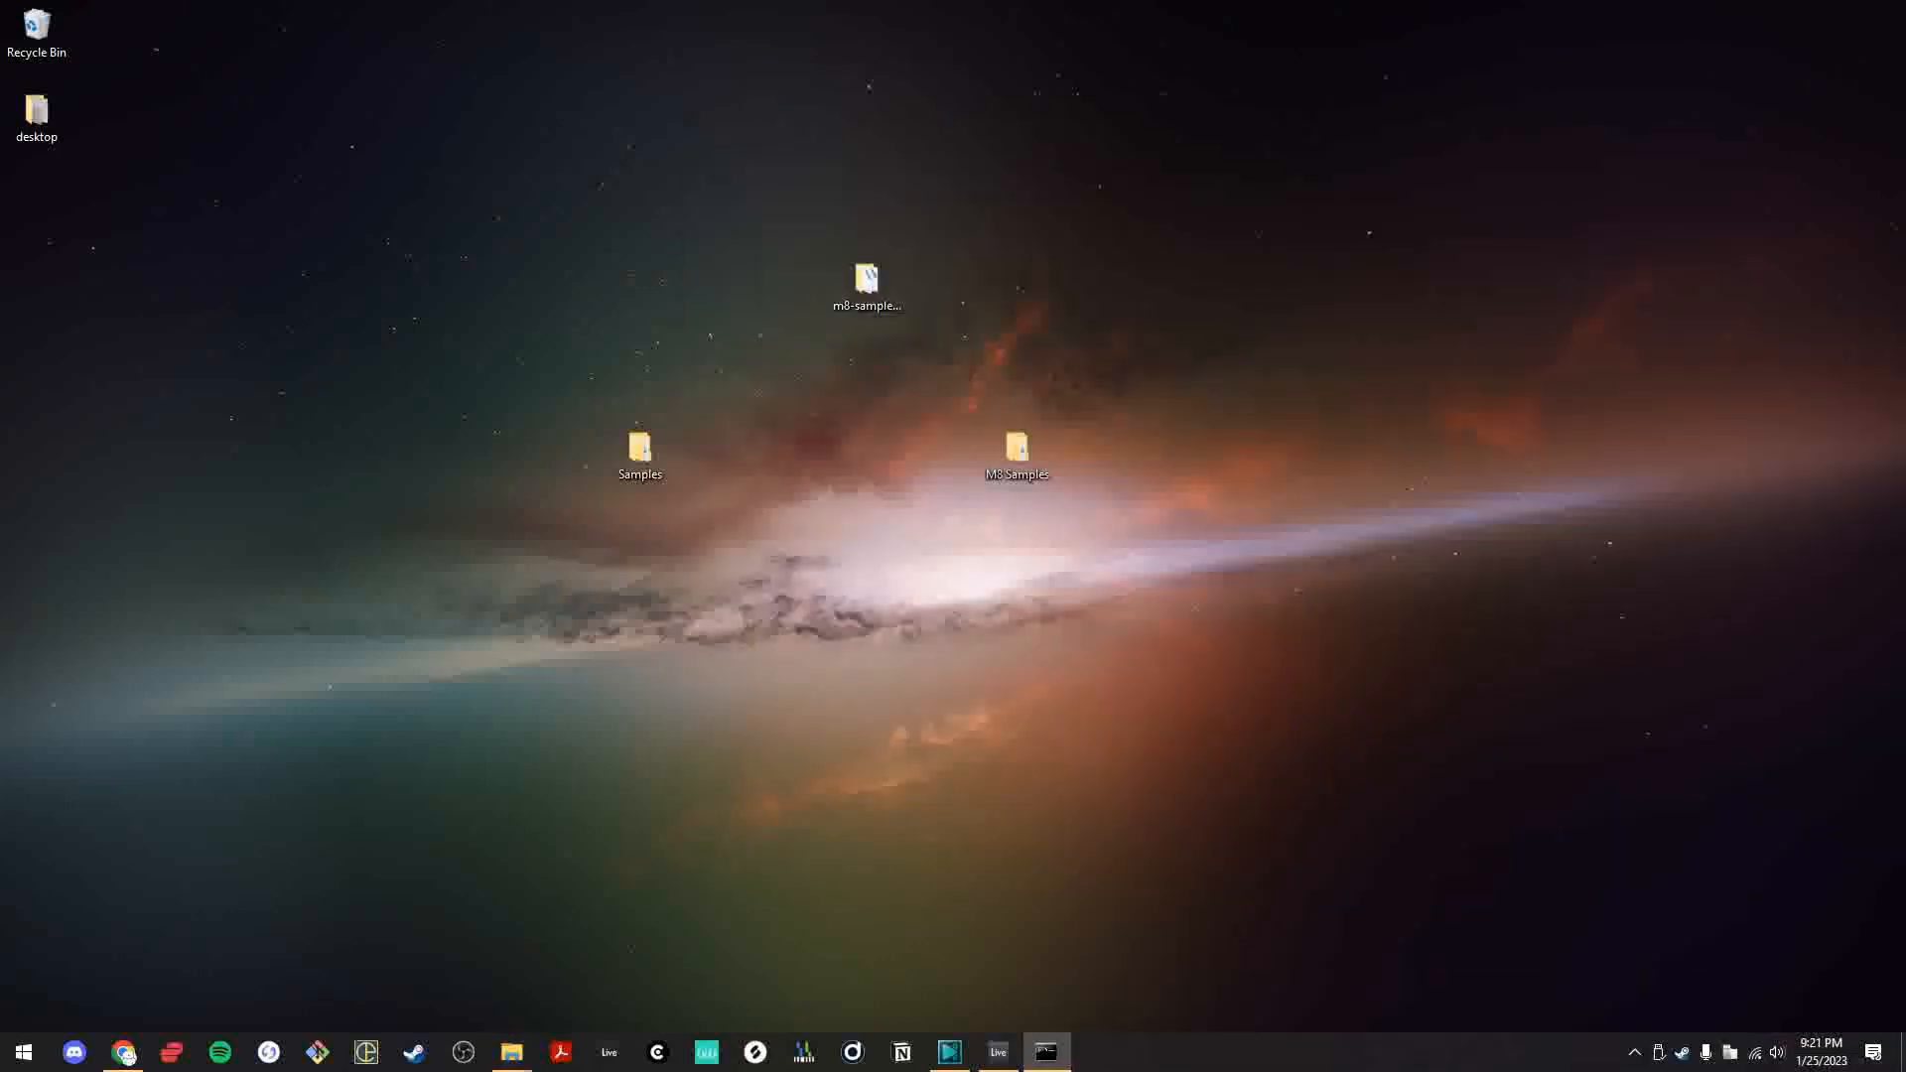
- Switch to Chrome and read where the README's "Set up the config file" section says the sample config file is located
click(125, 1054)
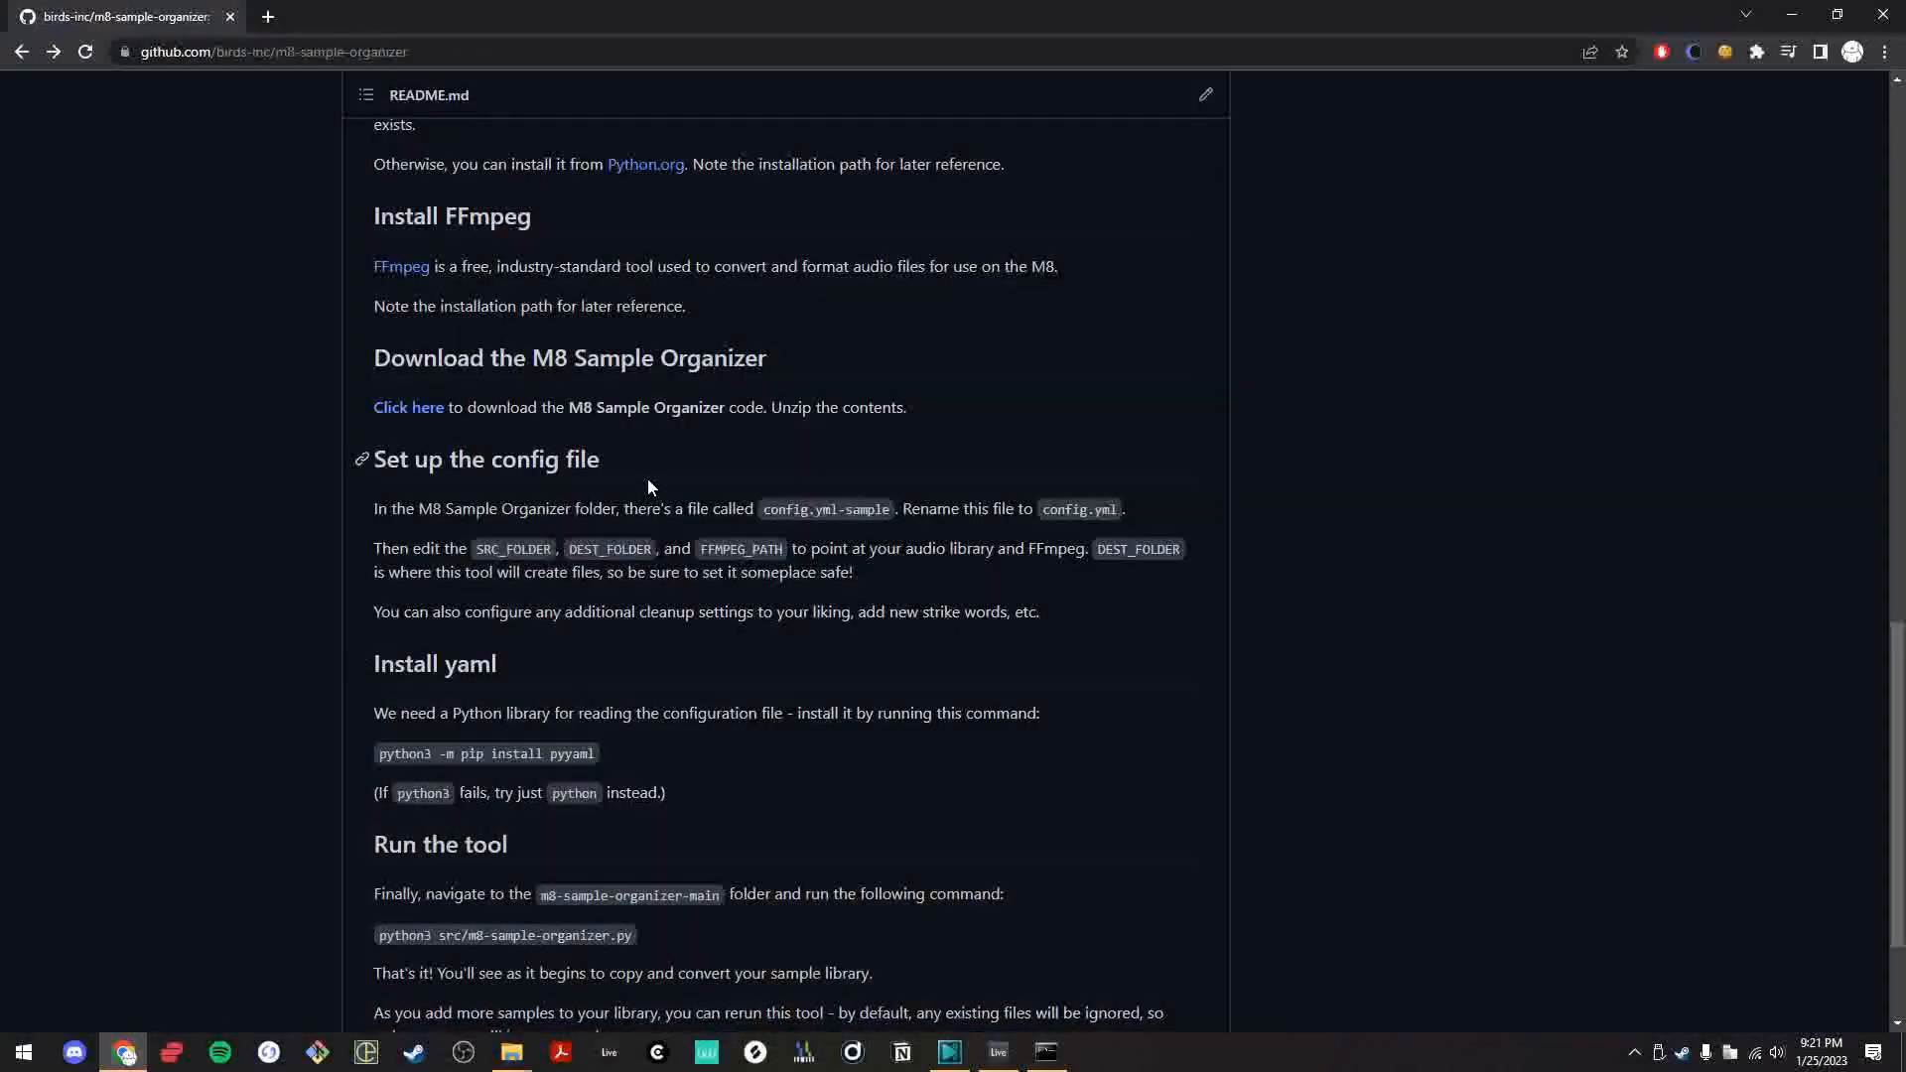
scroll(650, 487, down, 2)
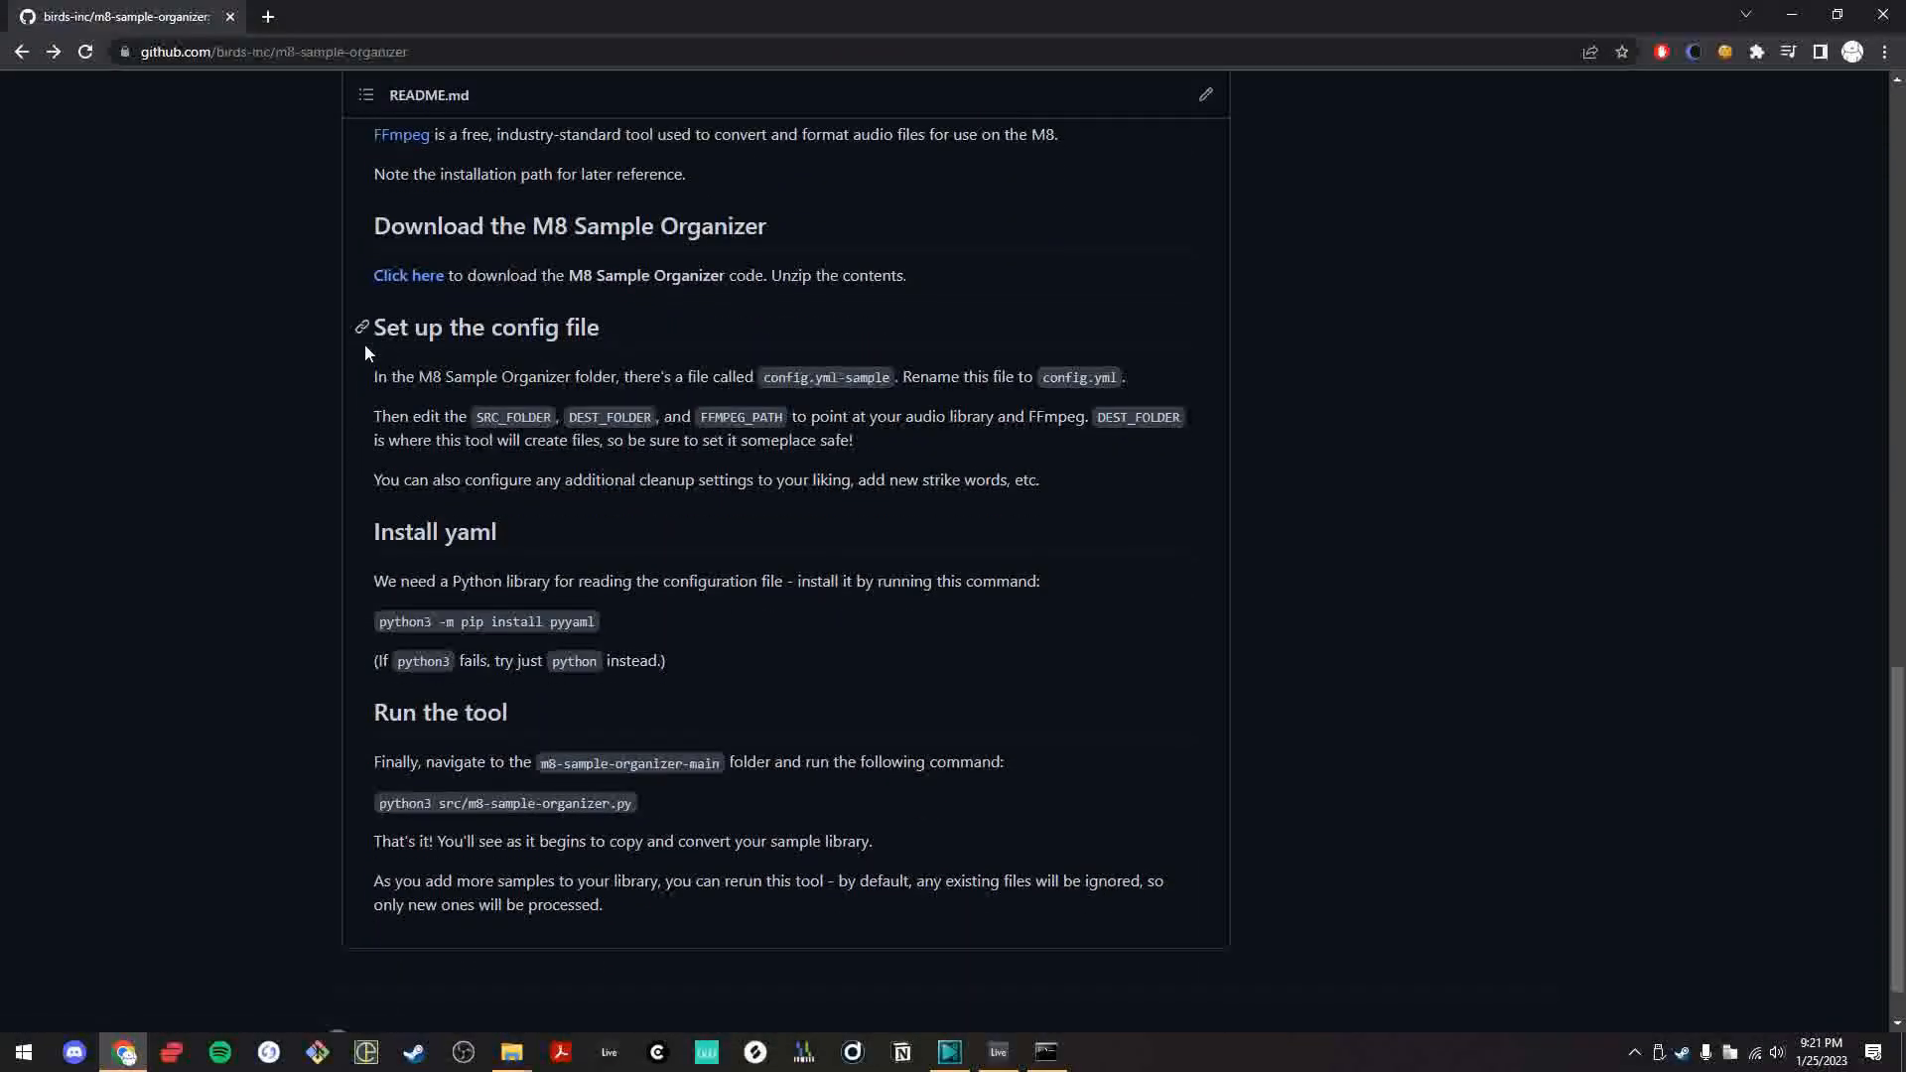
drag(415, 378, 618, 385)
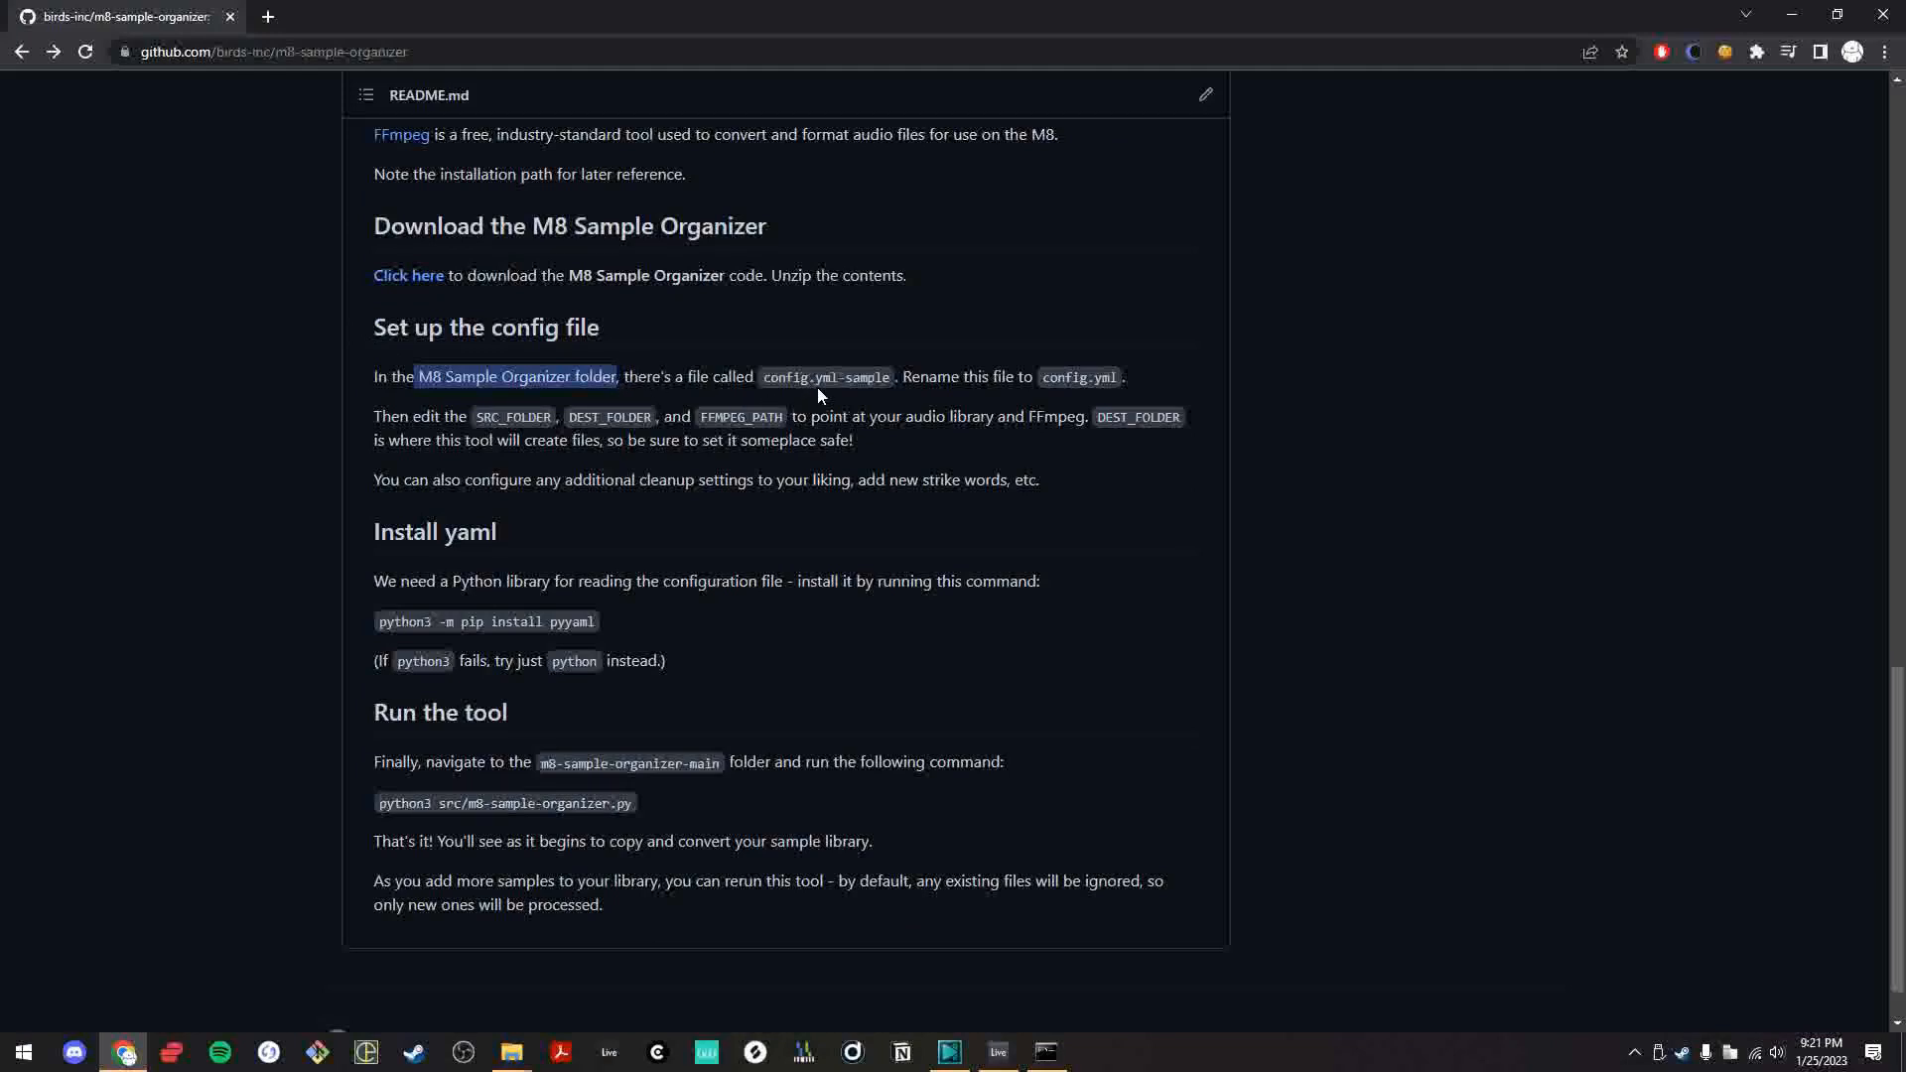
- Open the m8-sample-organizer-main folder from the desktop and show its file name extension view options
click(1792, 14)
double_click(879, 293)
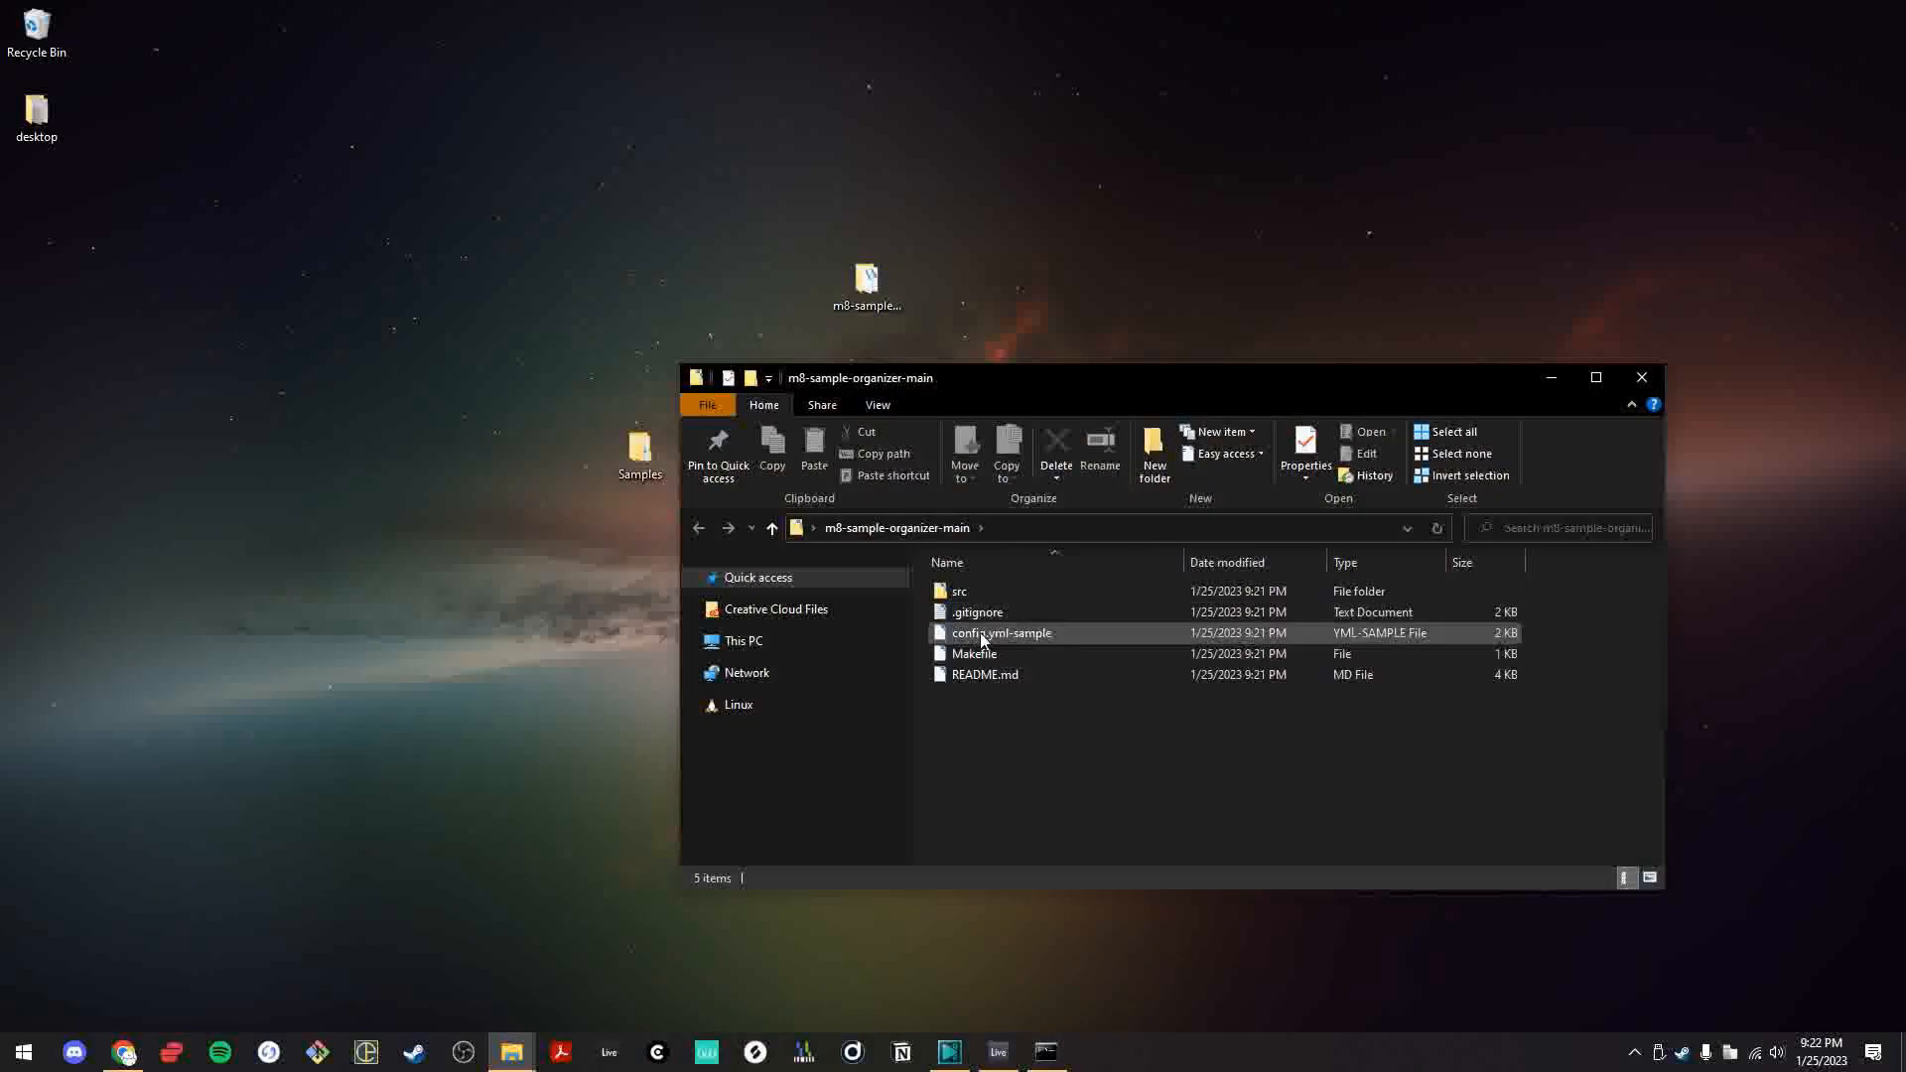
click(876, 405)
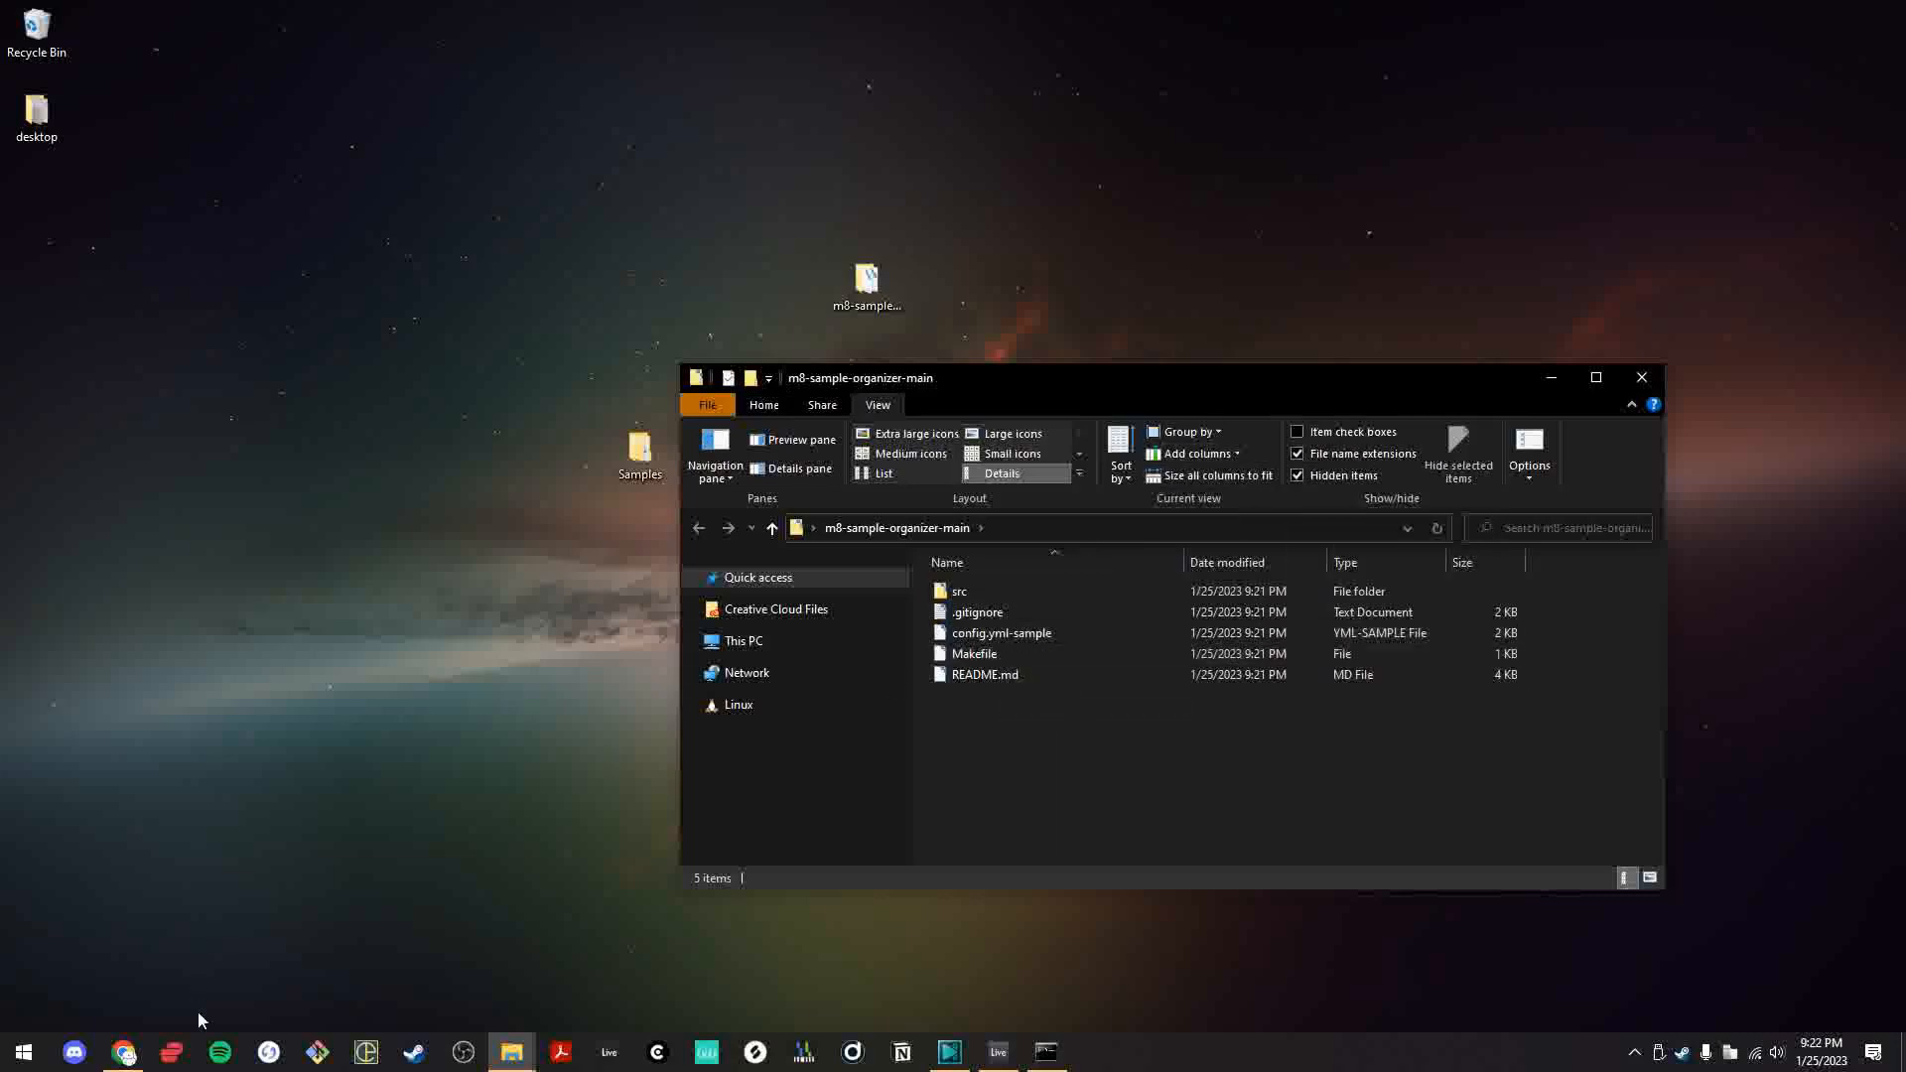
- Check the required file name in the README, rename config.yml-sample to config.yml and accept the extension change
click(121, 1056)
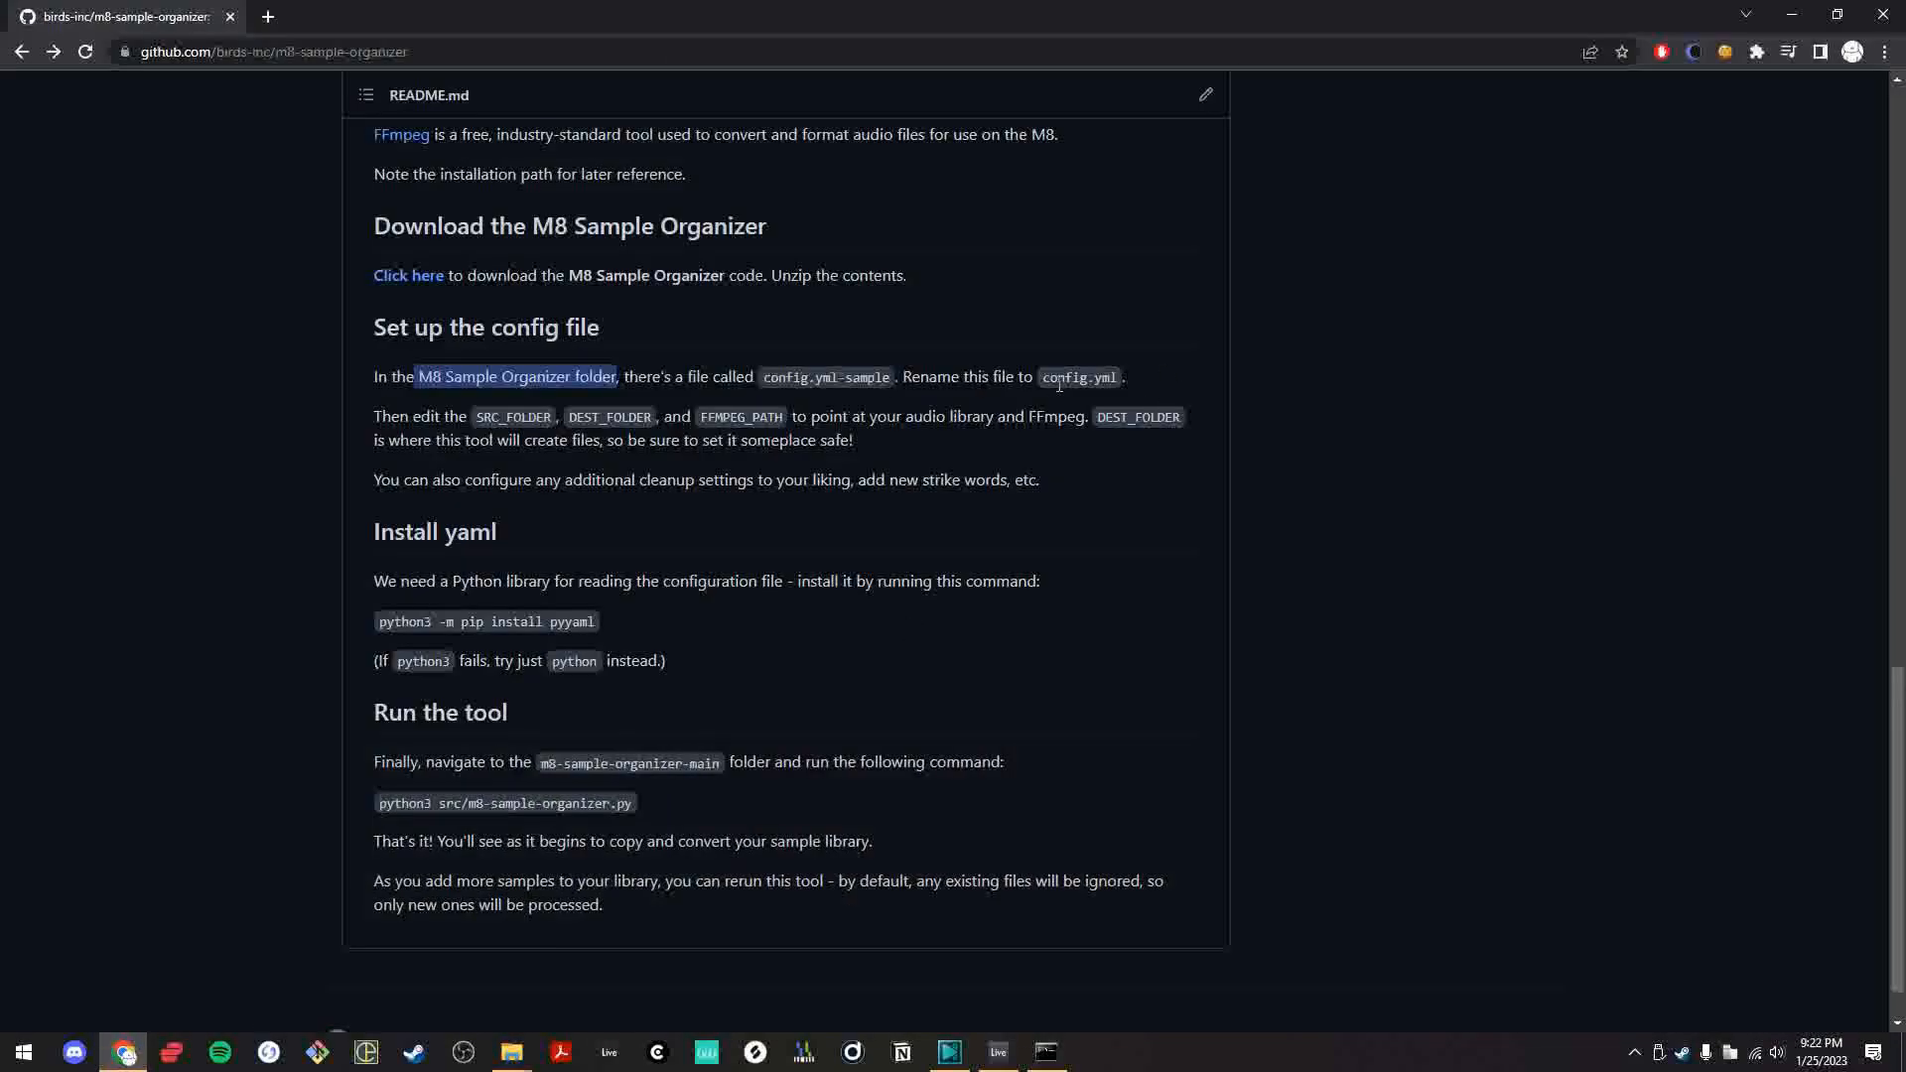
click(1793, 14)
click(1036, 638)
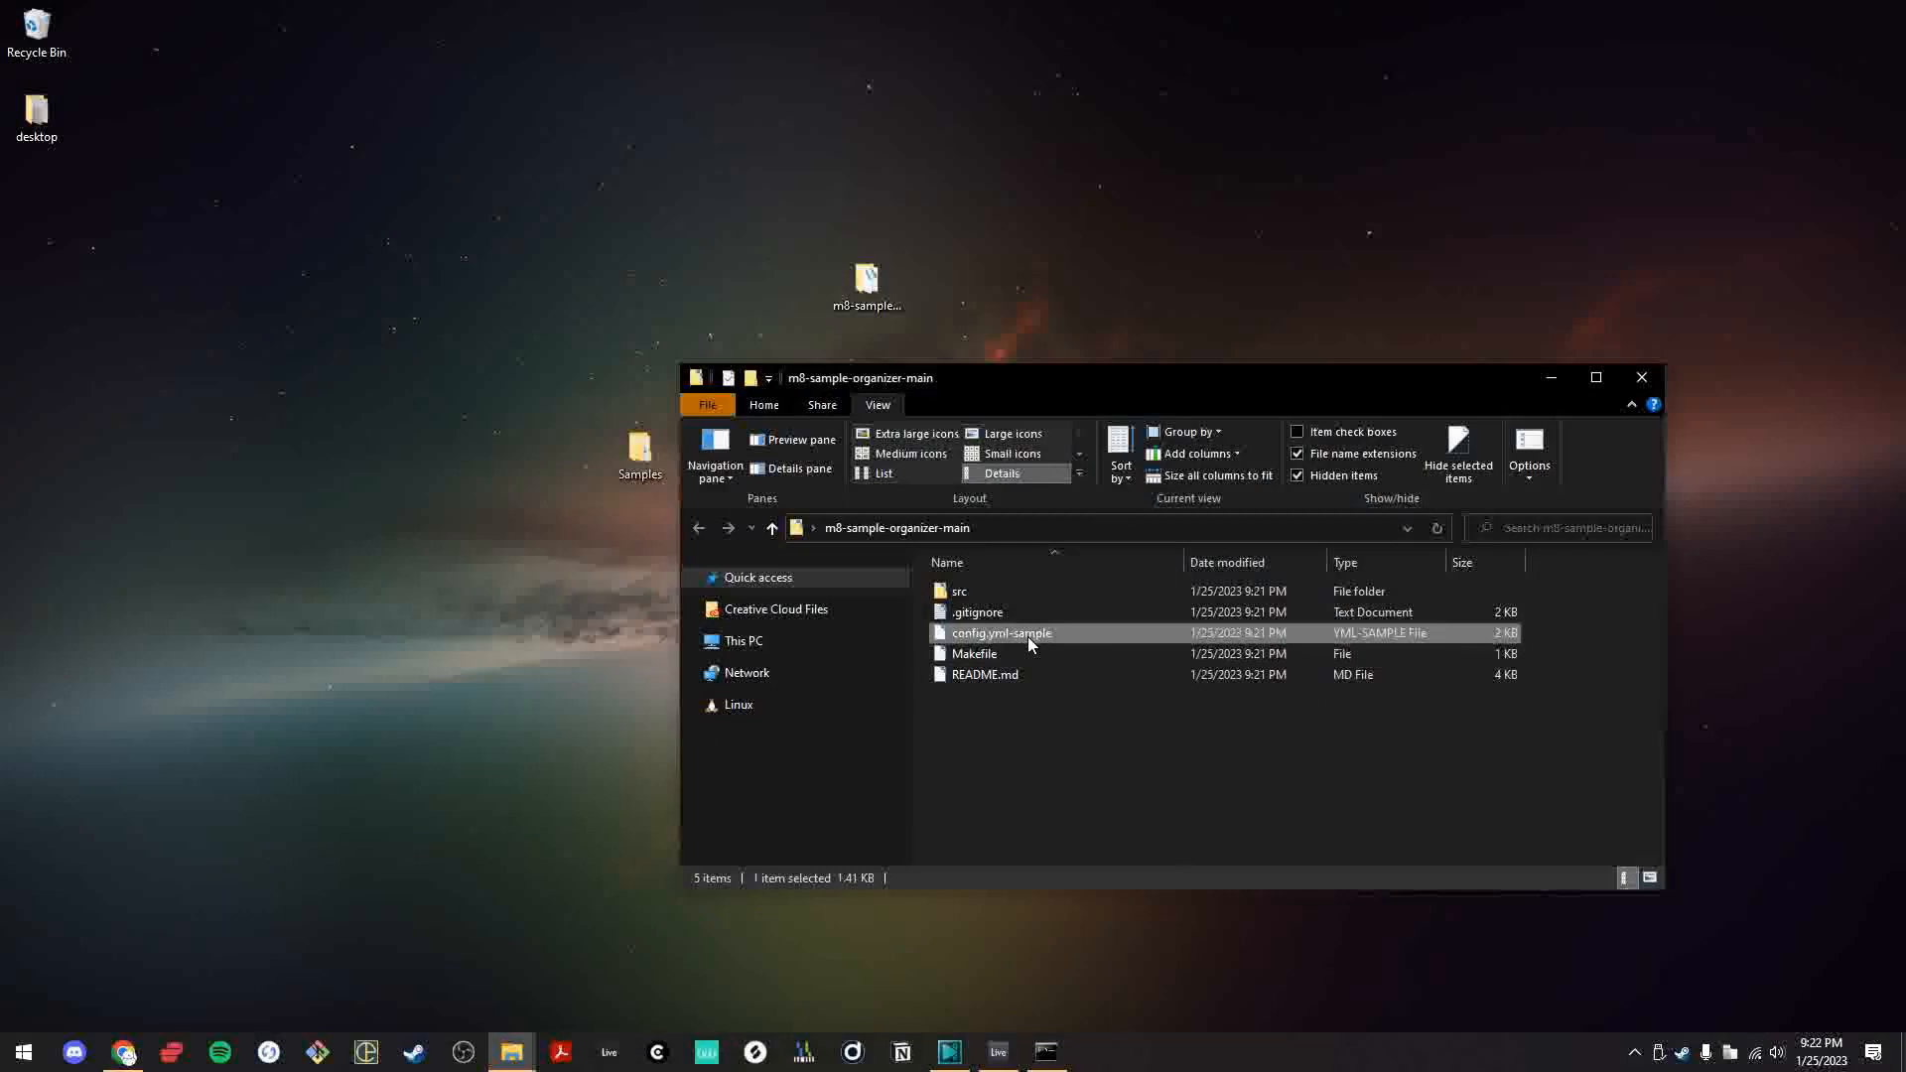
click(1030, 640)
key(Right)
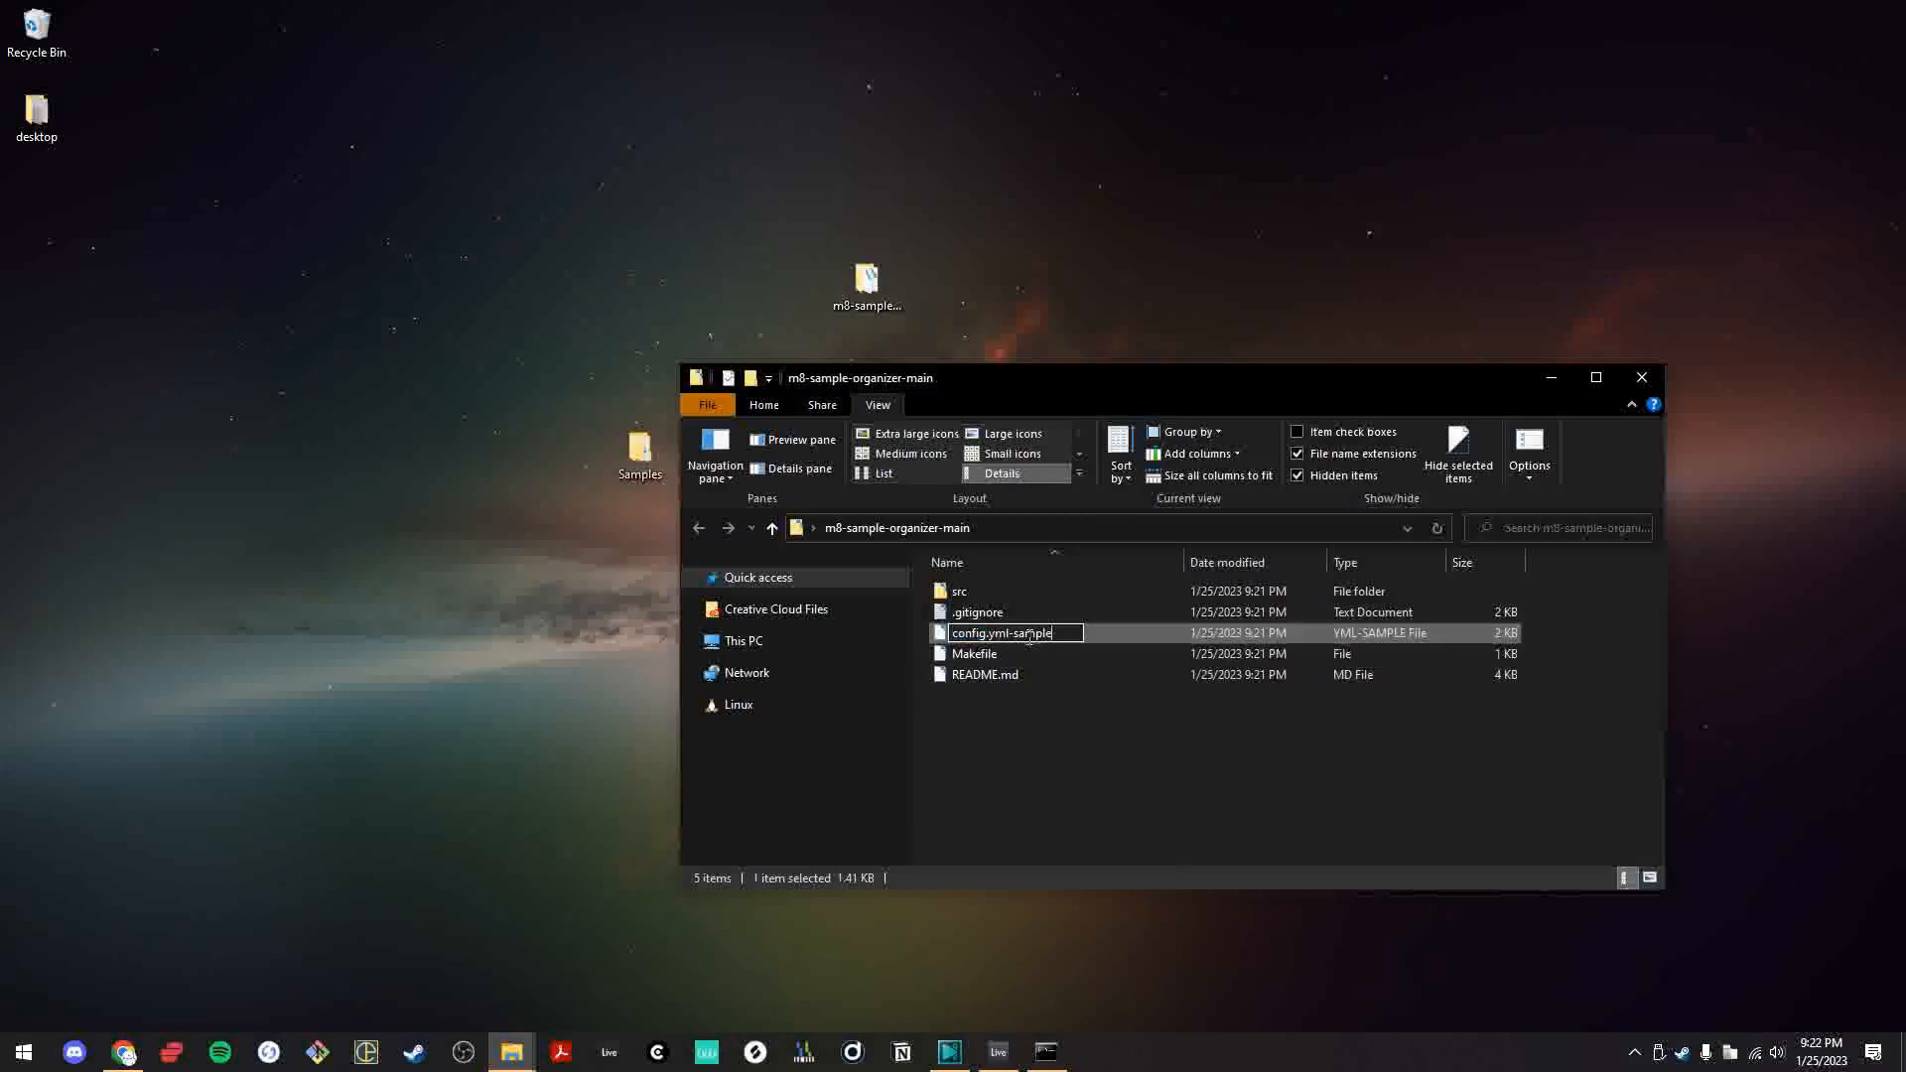
key(BackSpace)
key(BackSpace)
key(BackSpace)
key(BackSpace)
key(BackSpace)
key(BackSpace)
key(BackSpace)
key(Return)
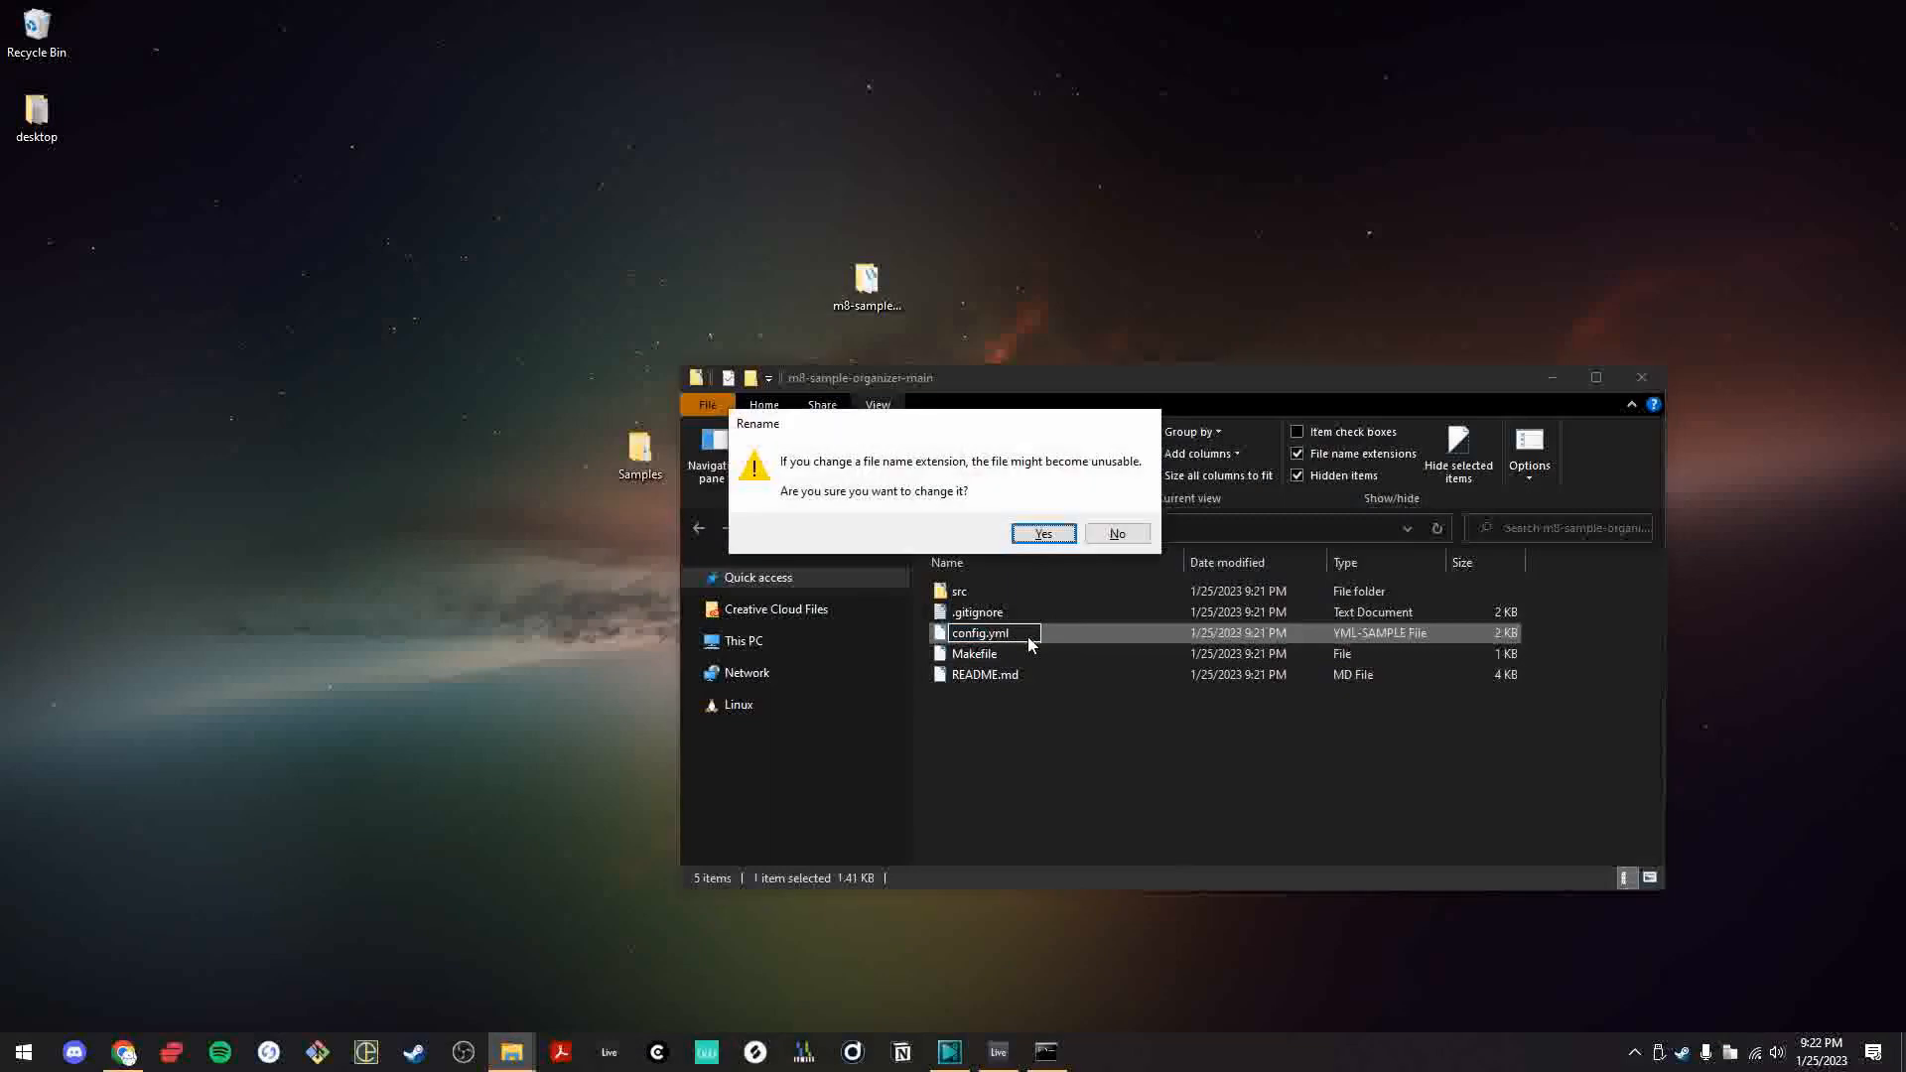
click(1044, 534)
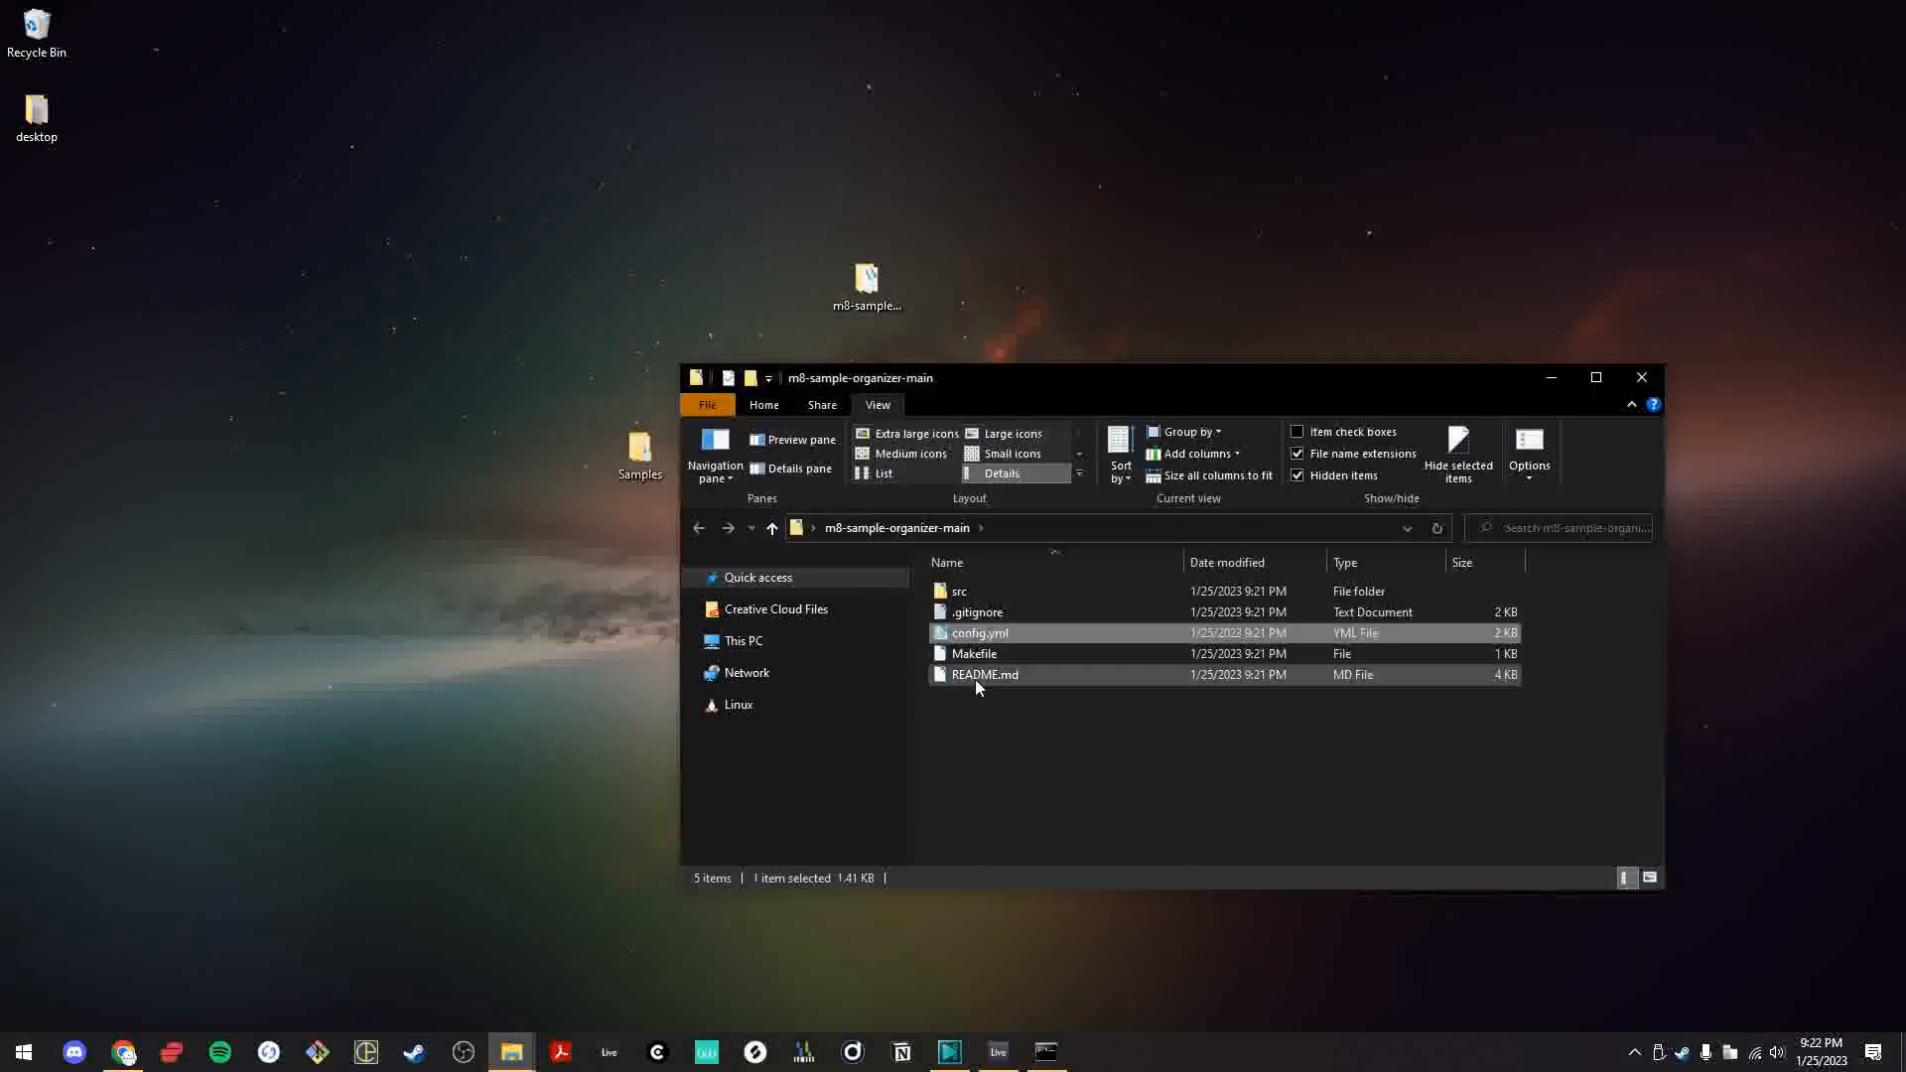
- Check the README for the SRC_FOLDER, DEST_FOLDER and FFMPEG_PATH settings that must be edited in the config file
right_click(997, 634)
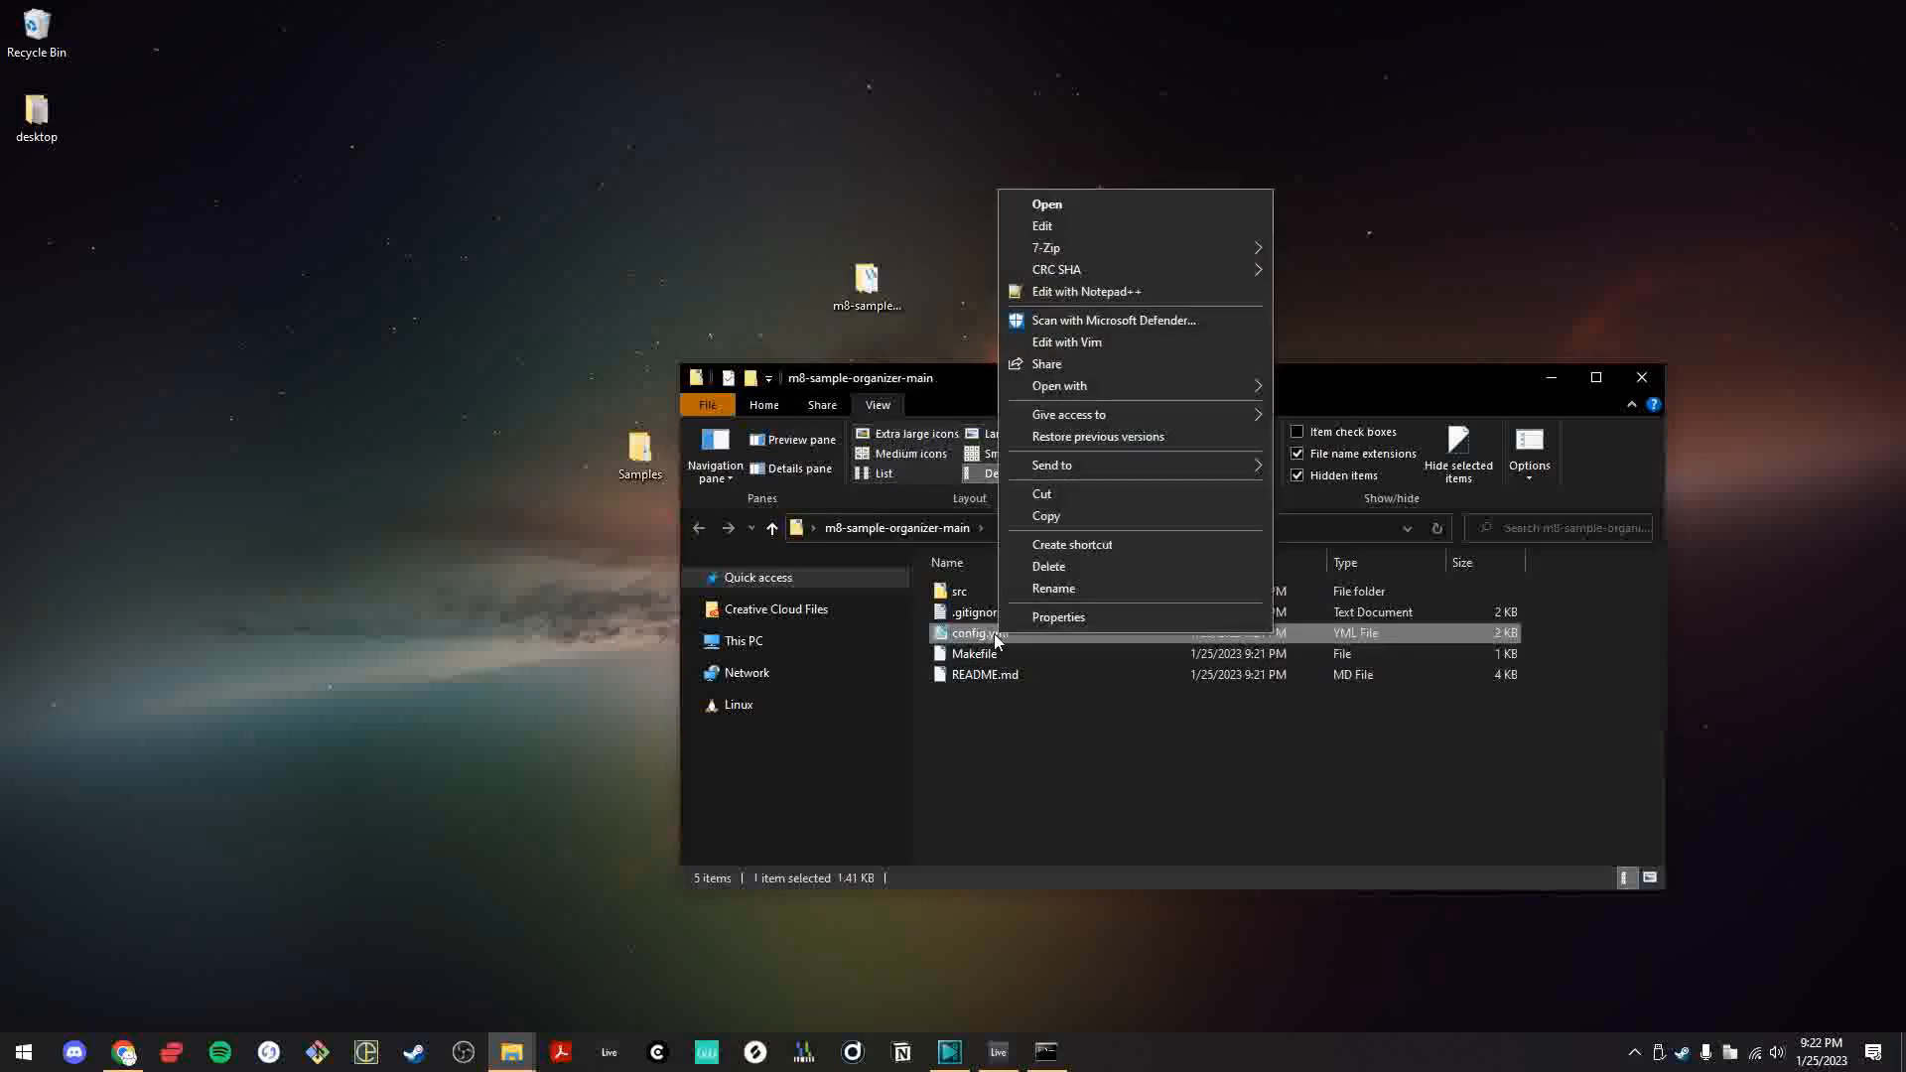
click(123, 1054)
click(613, 475)
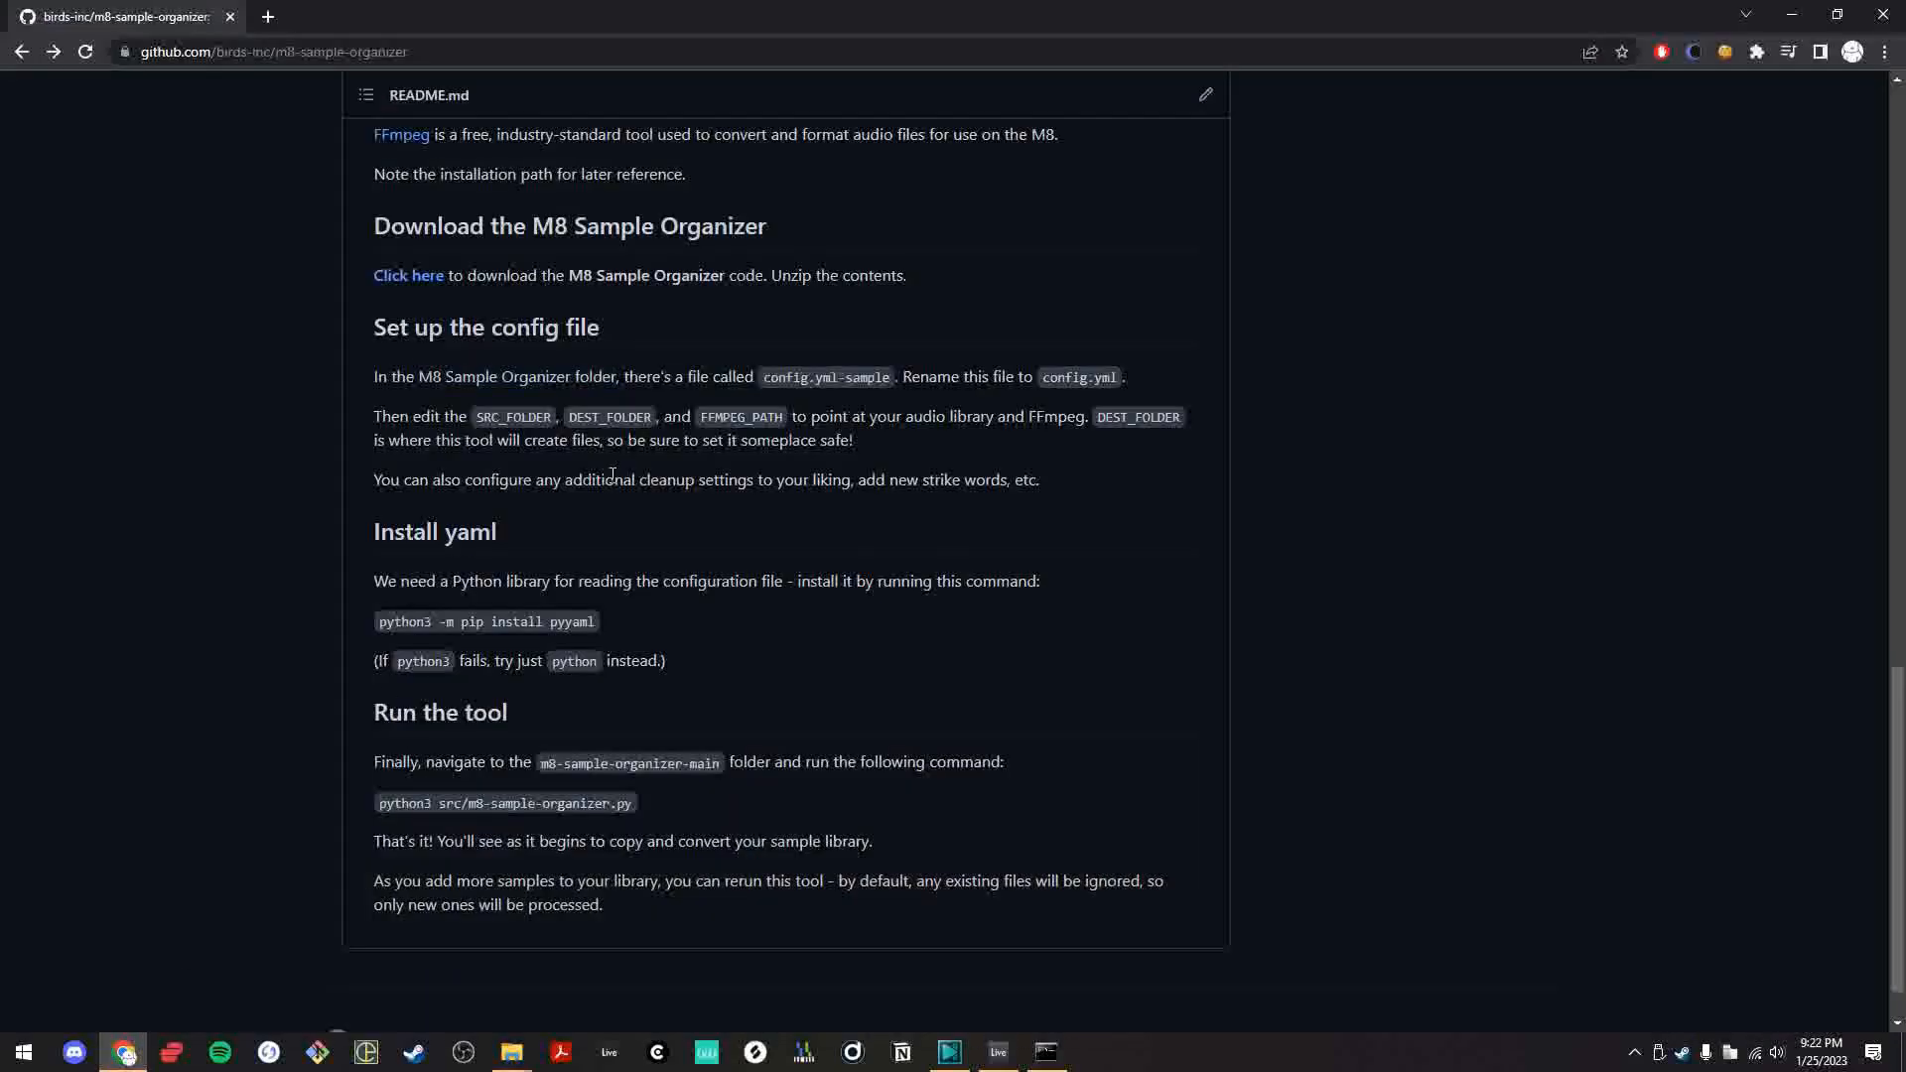
drag(476, 416, 790, 424)
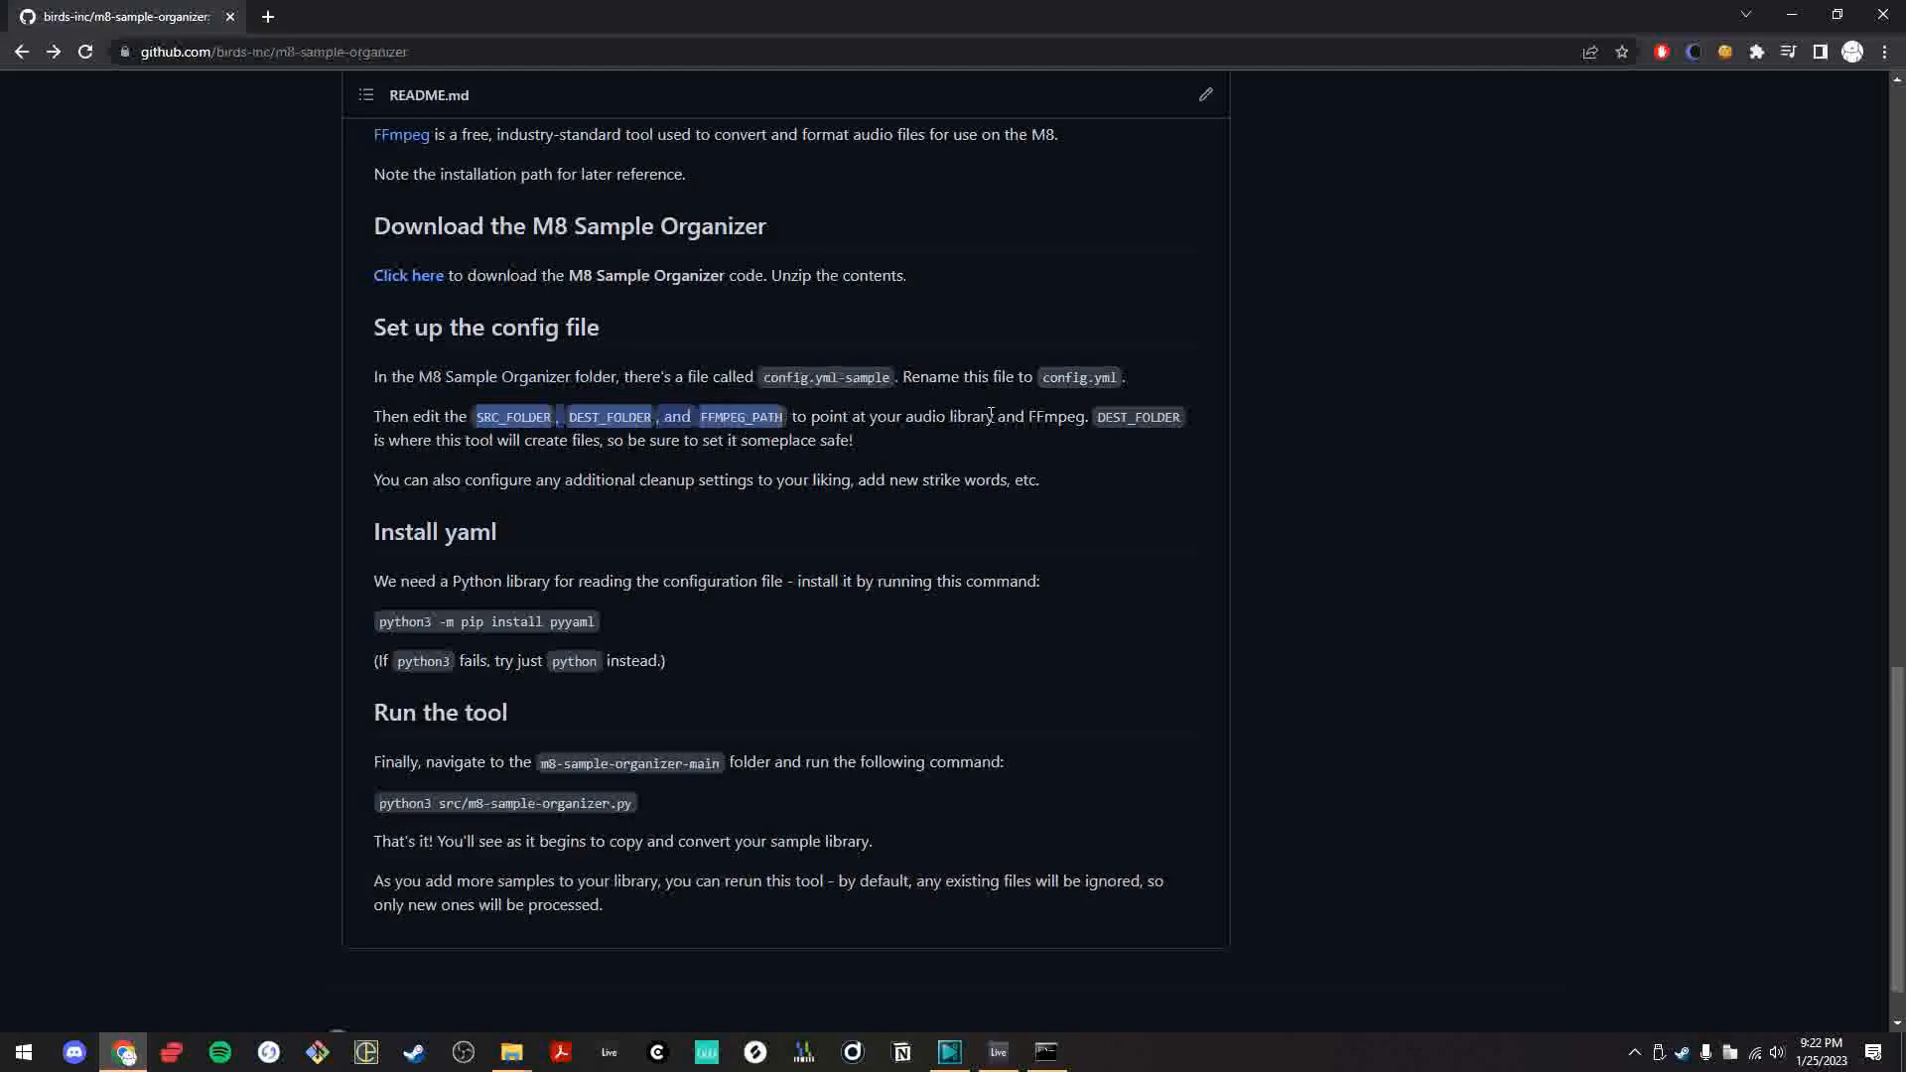
click(1792, 14)
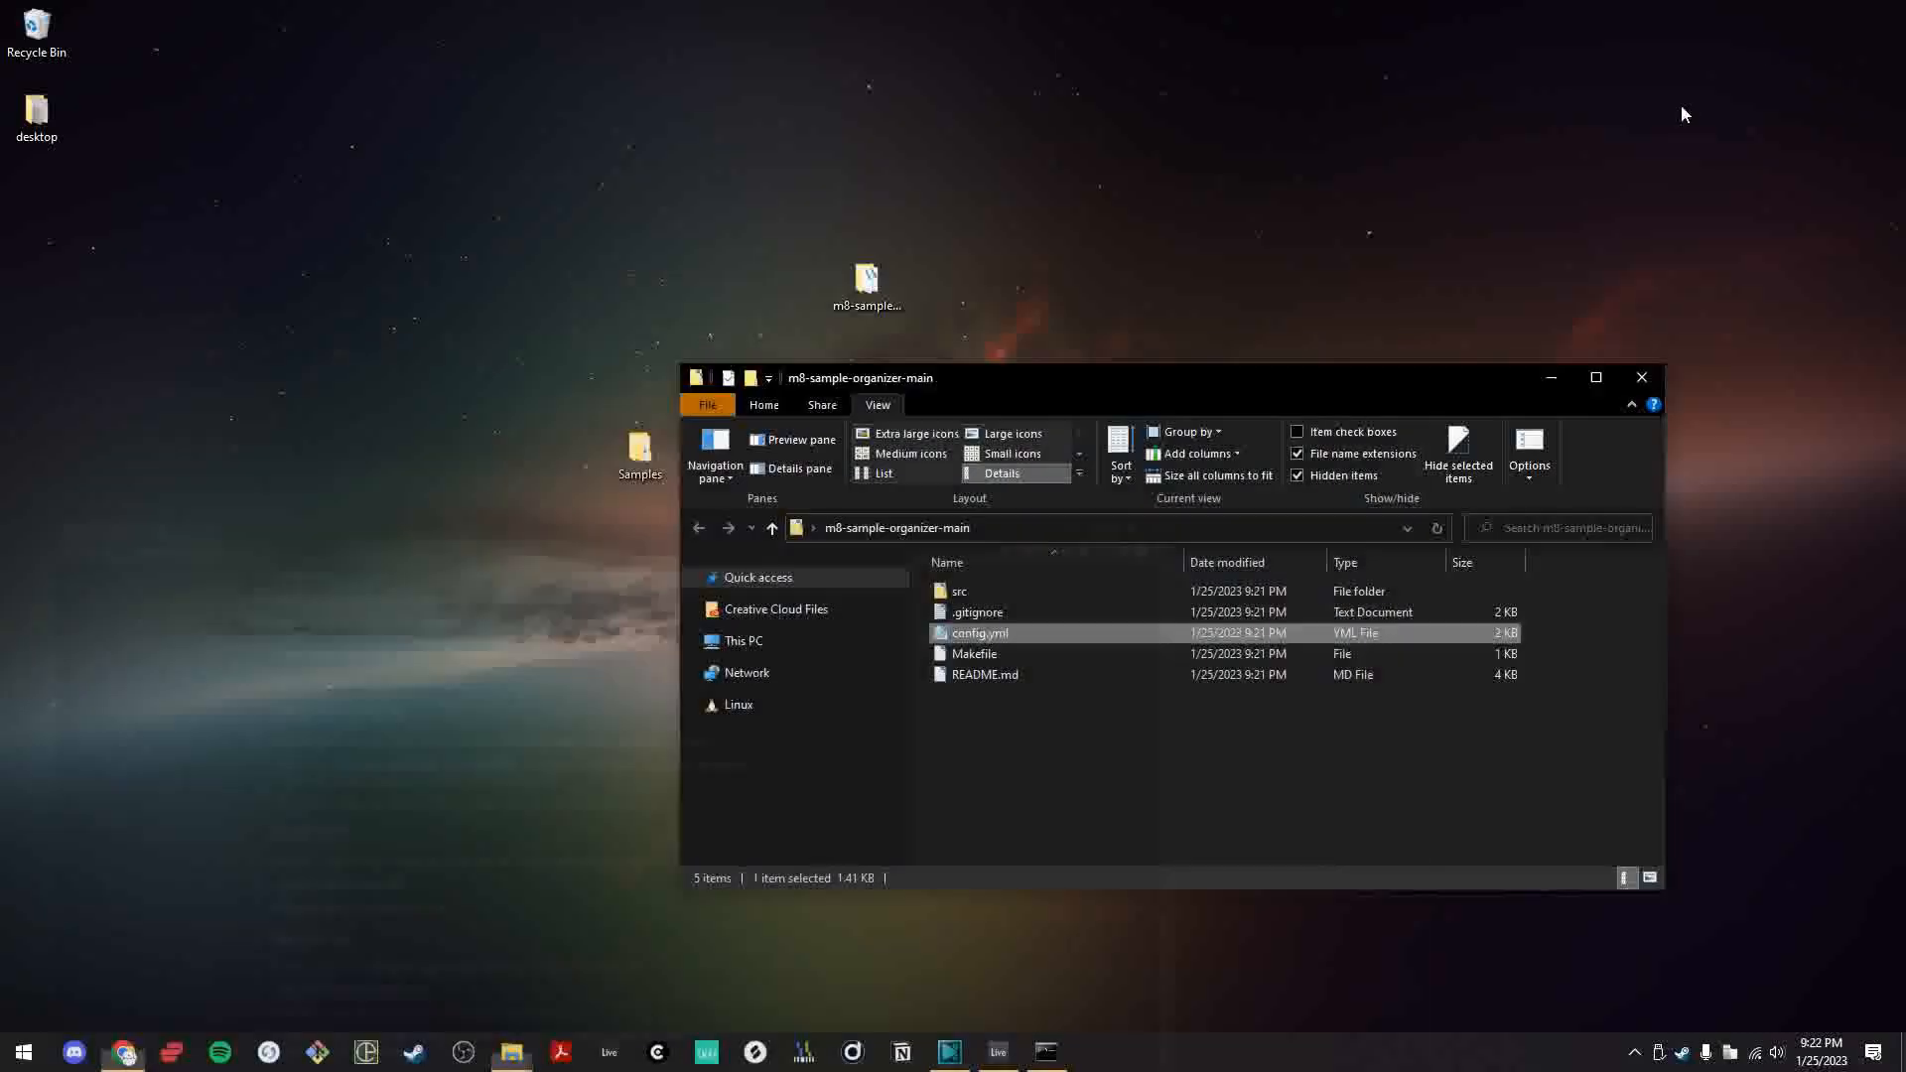
- Open config.yml in Notepad and maximize its window
right_click(993, 636)
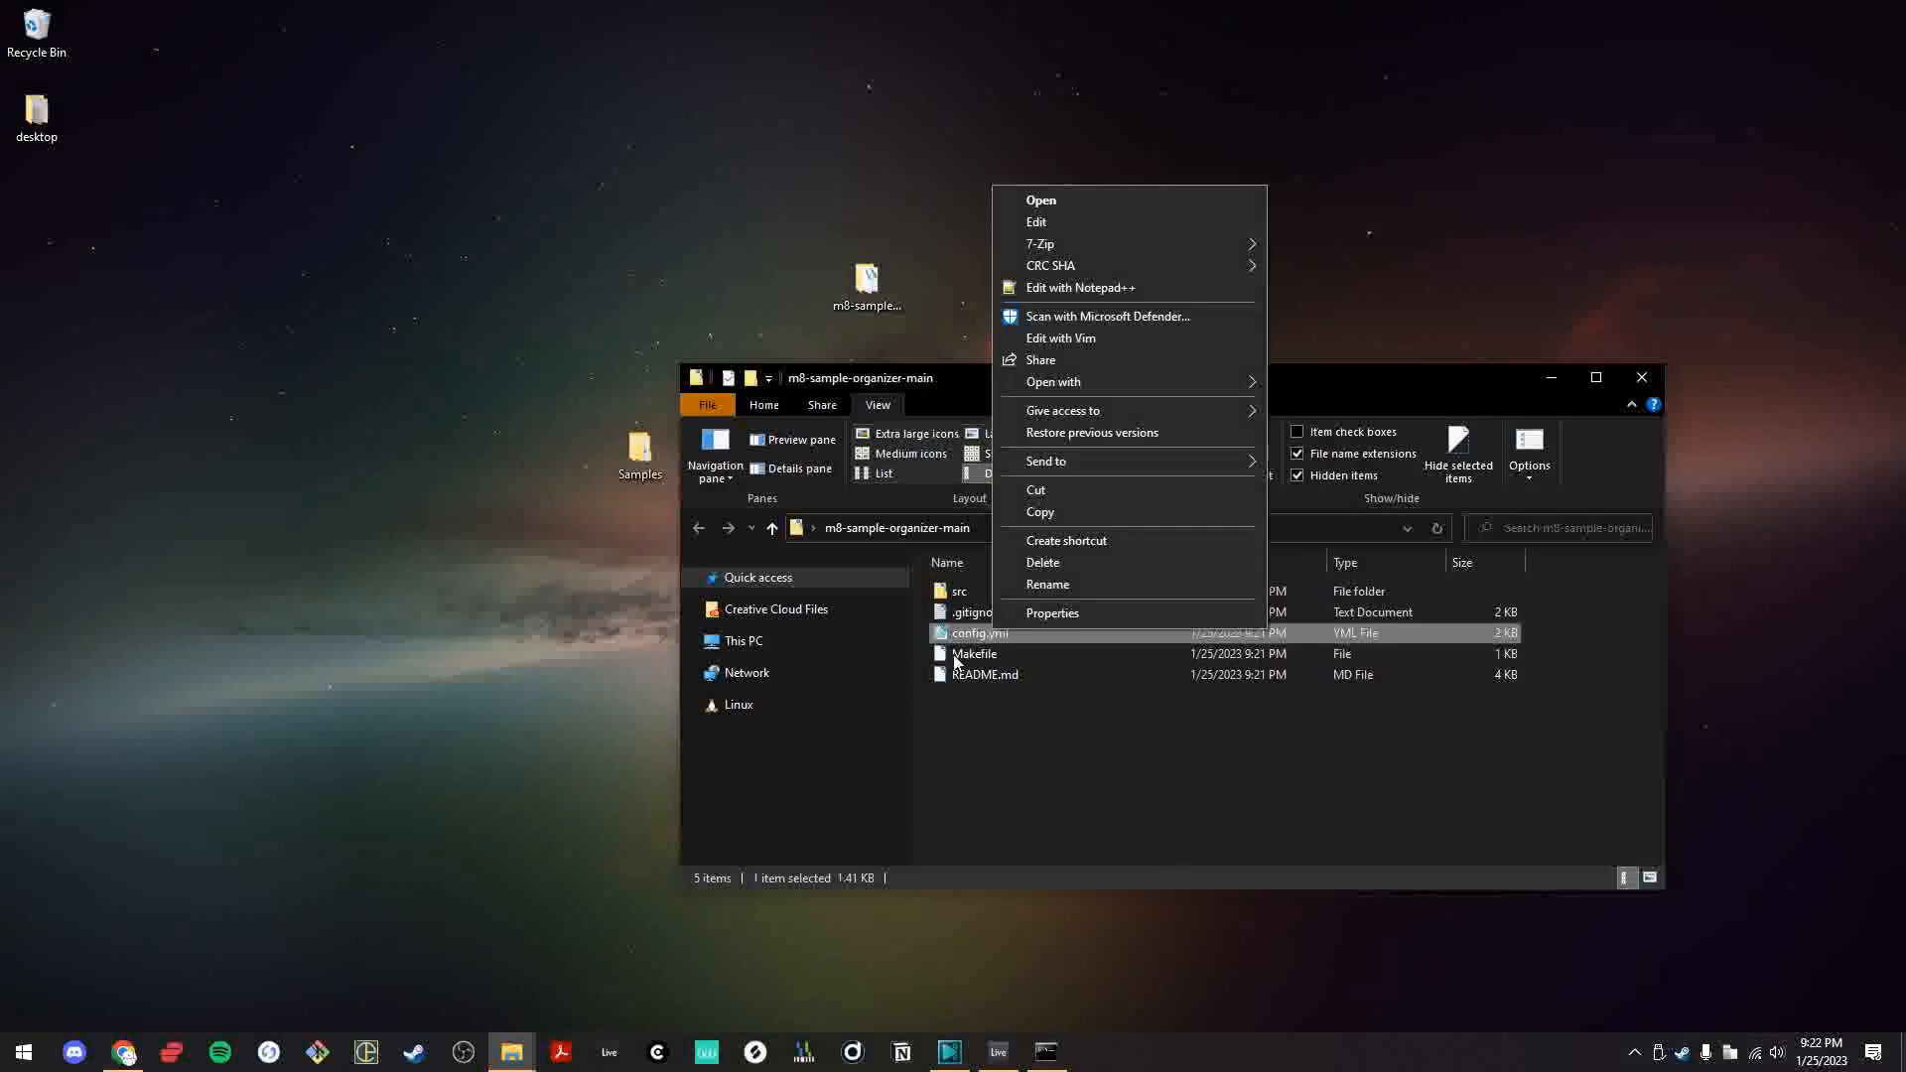
mouse_move(1154, 389)
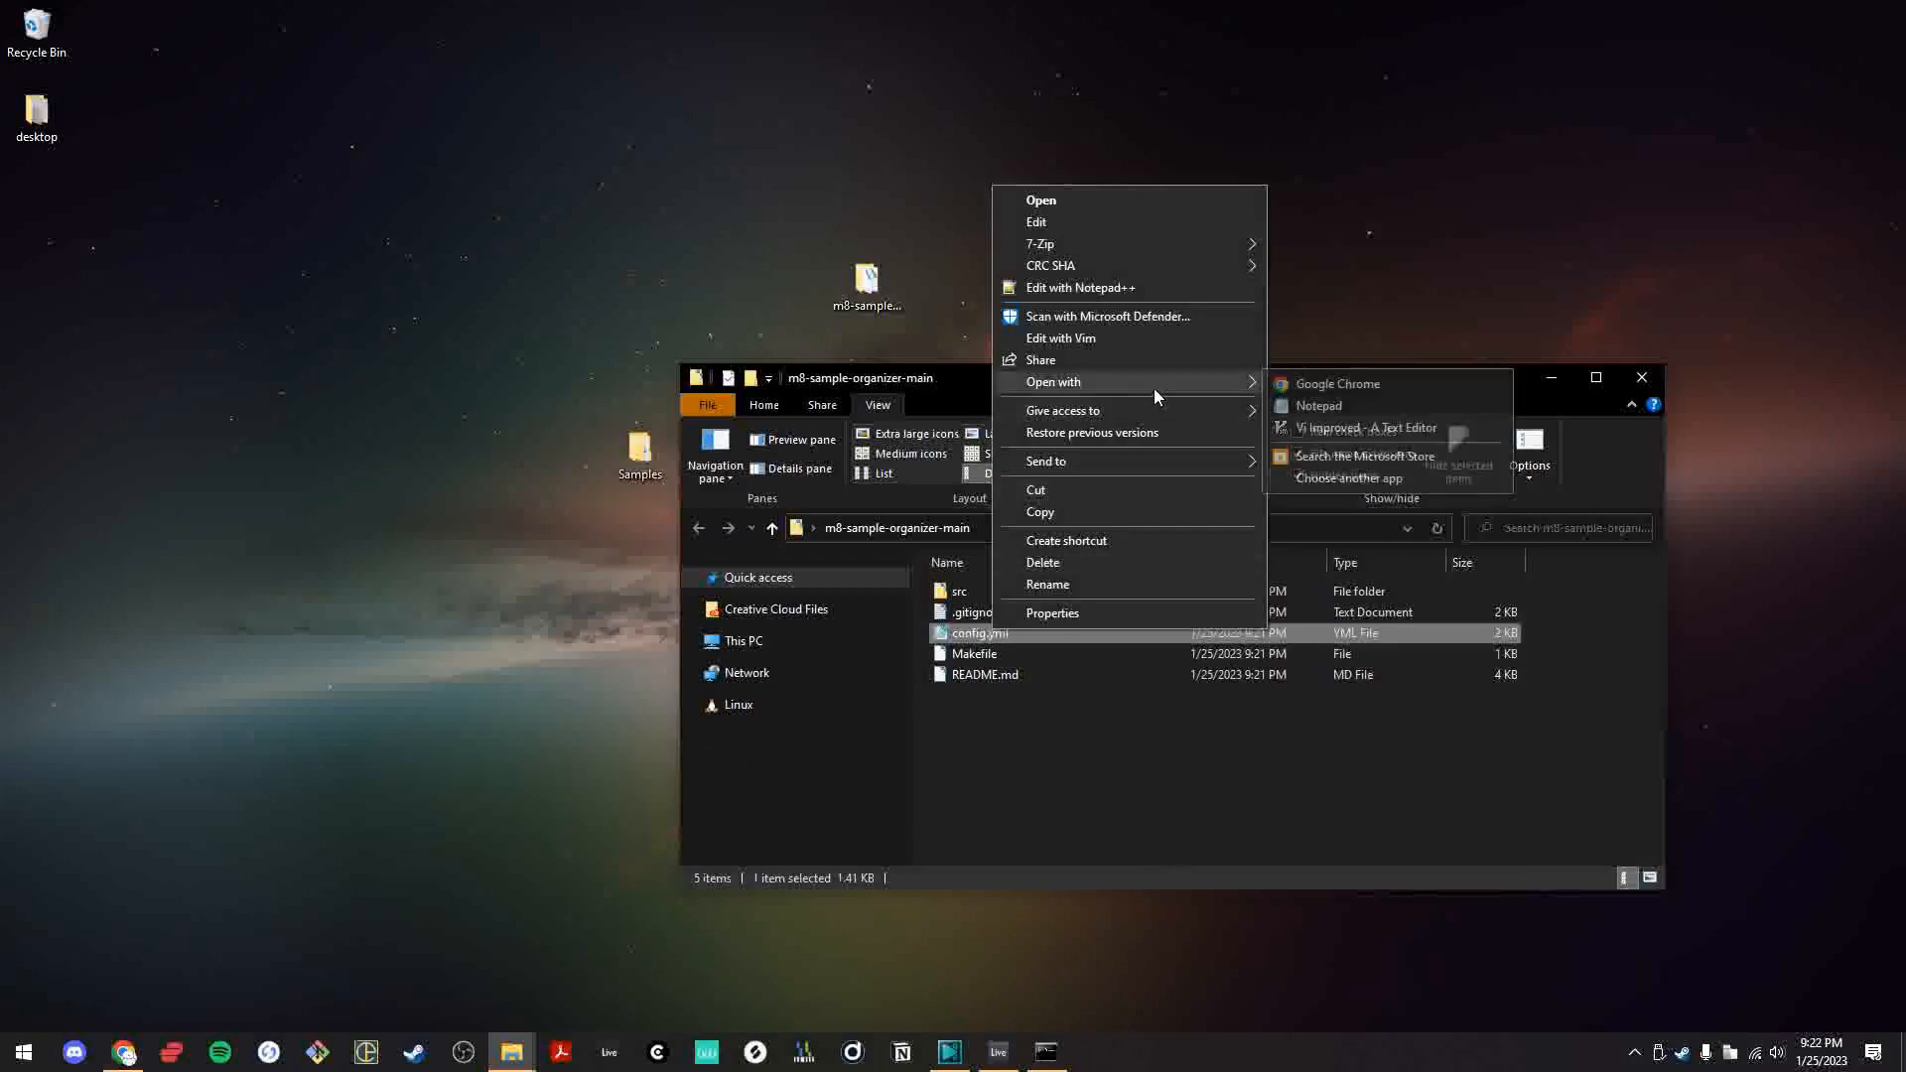
click(1386, 405)
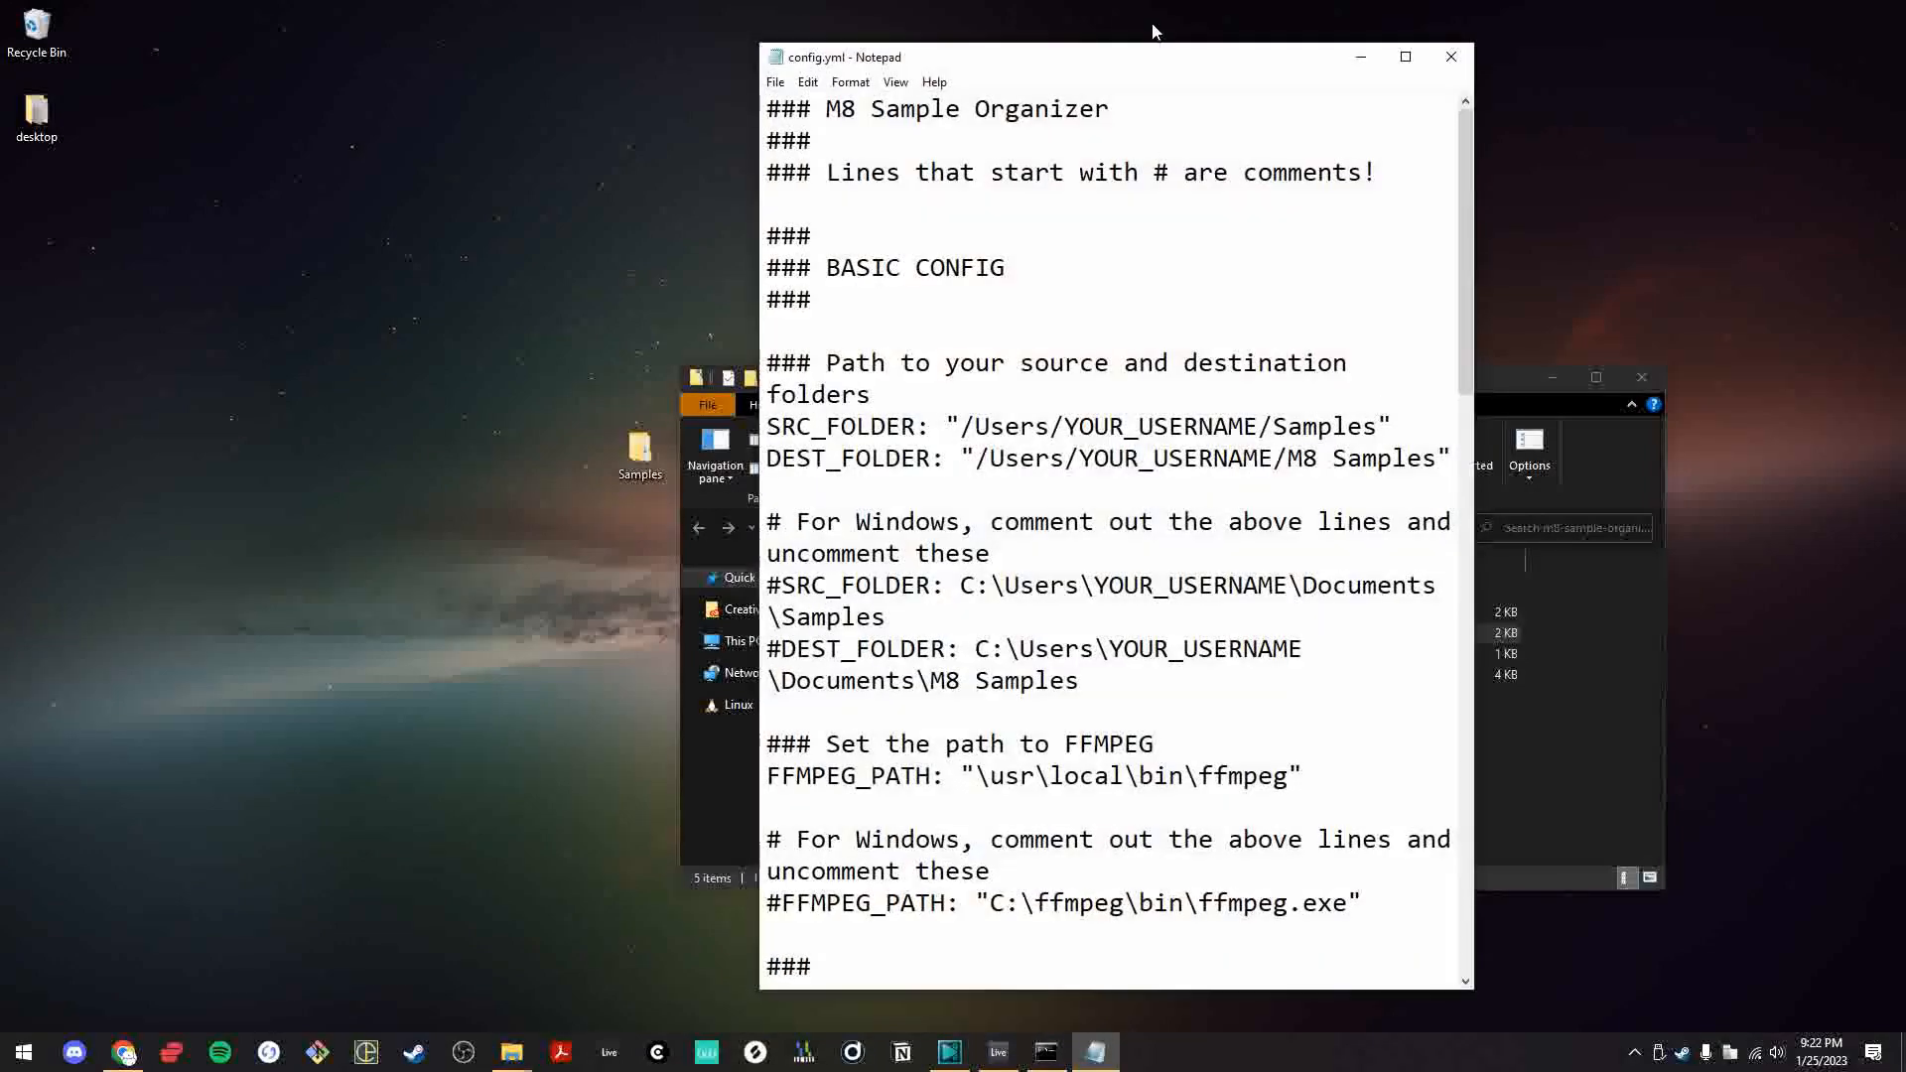
double_click(1149, 69)
- Examine the SRC_FOLDER, DEST_FOLDER and Windows FFMPEG_PATH entries in config.yml
scroll(1060, 455, down, 5)
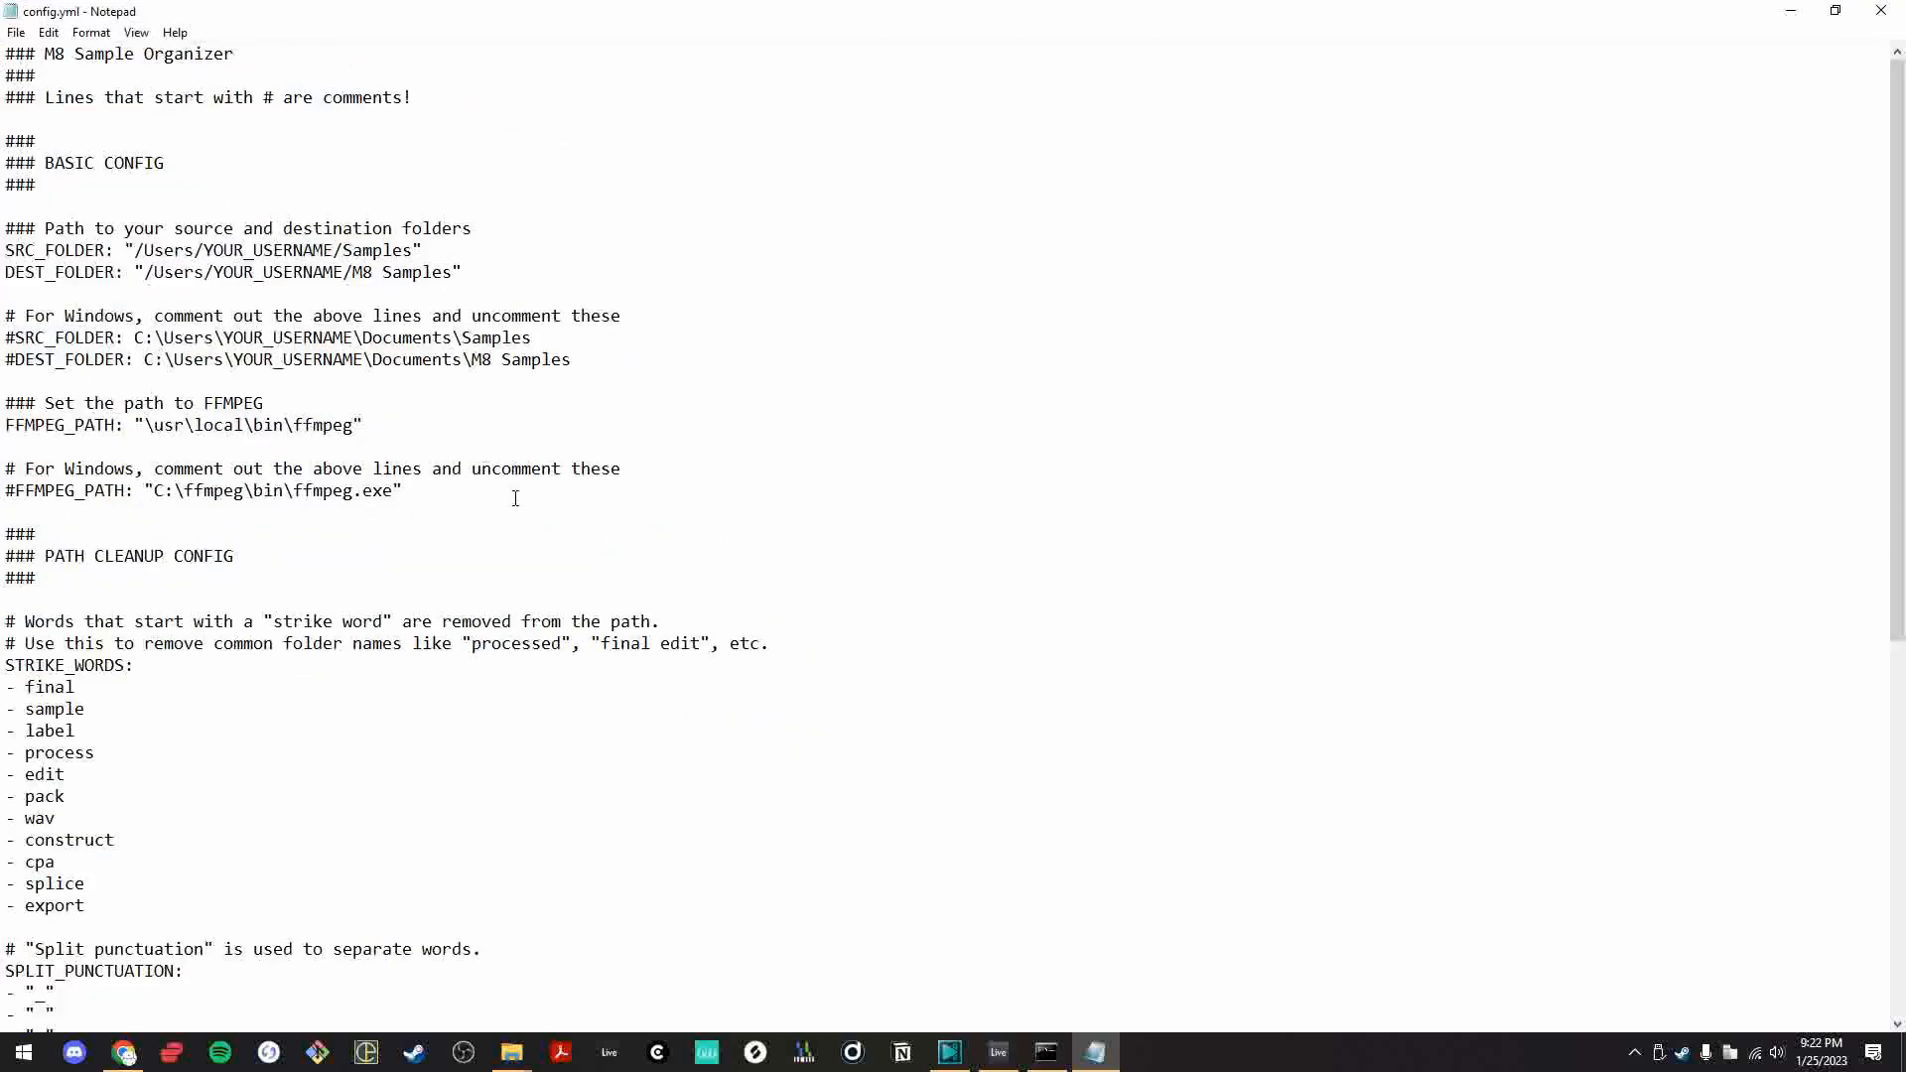
drag(3, 249, 103, 241)
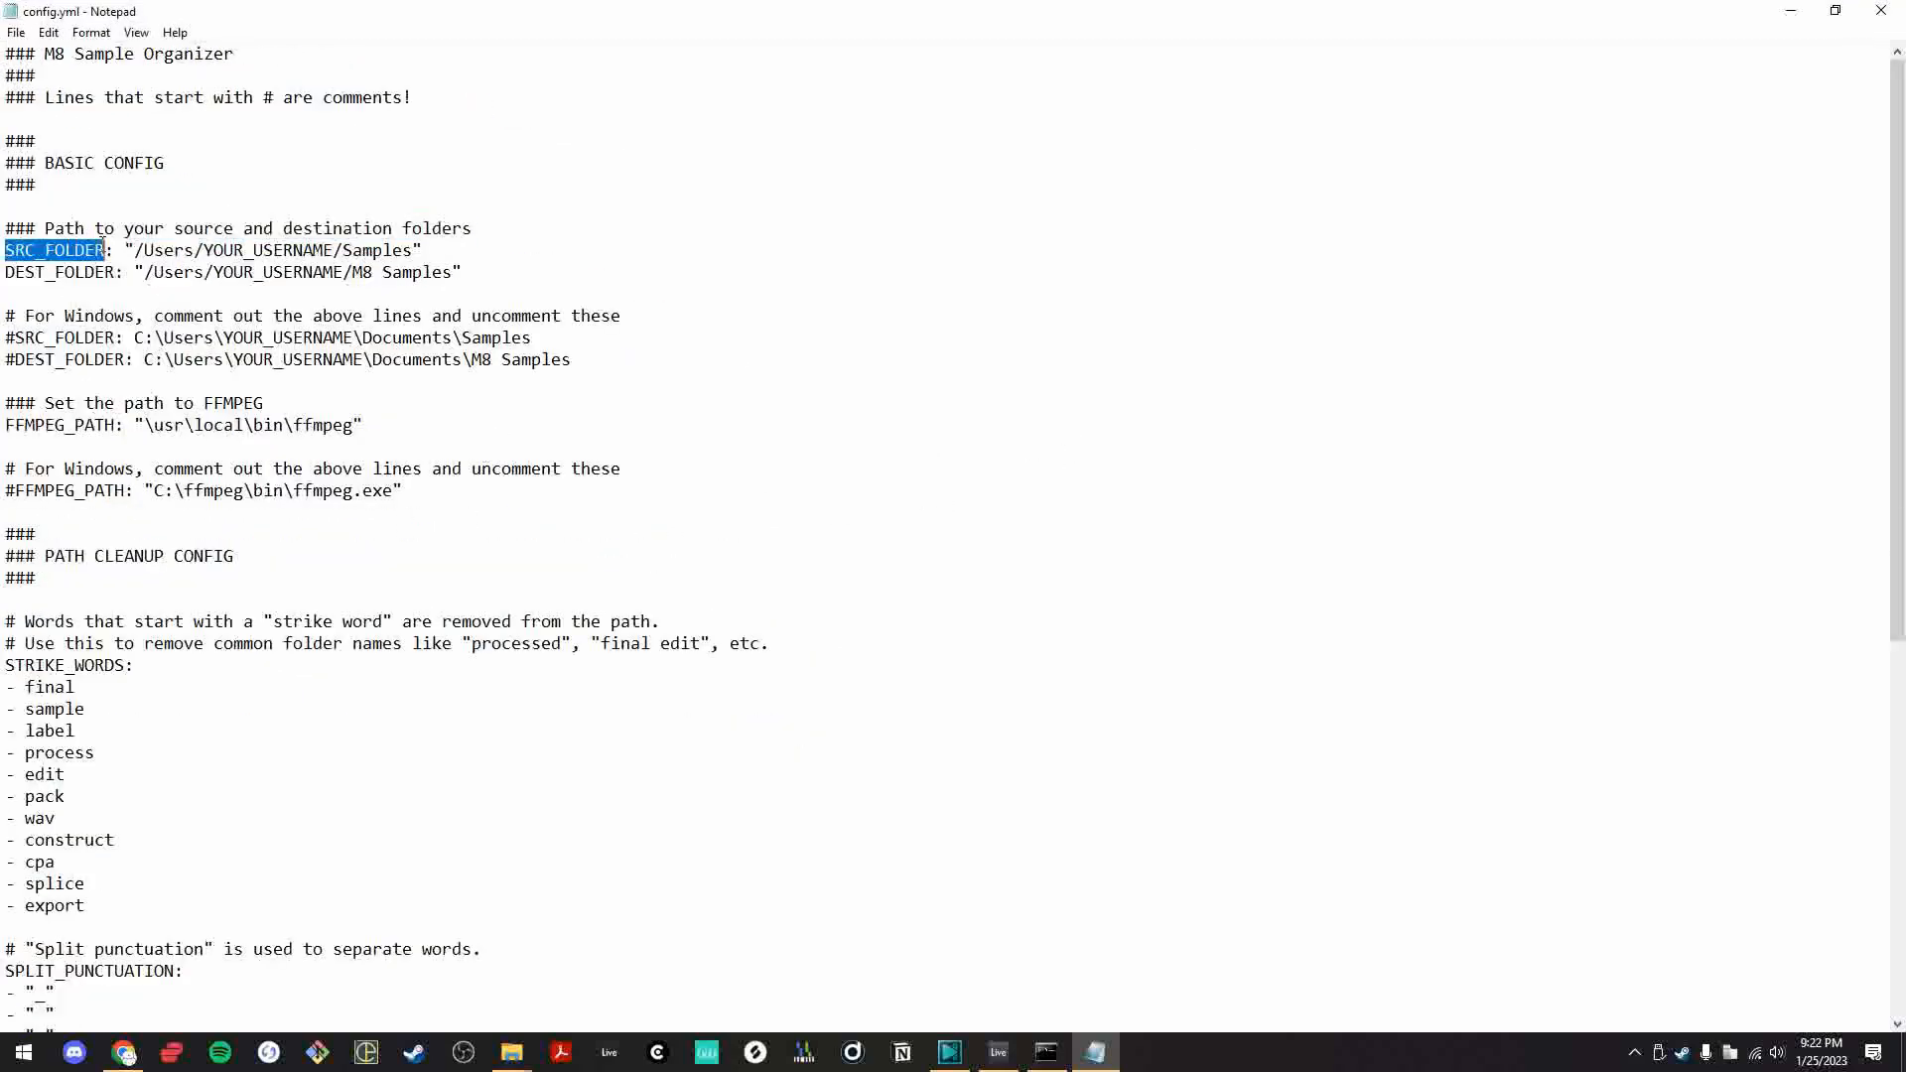
drag(5, 279, 112, 276)
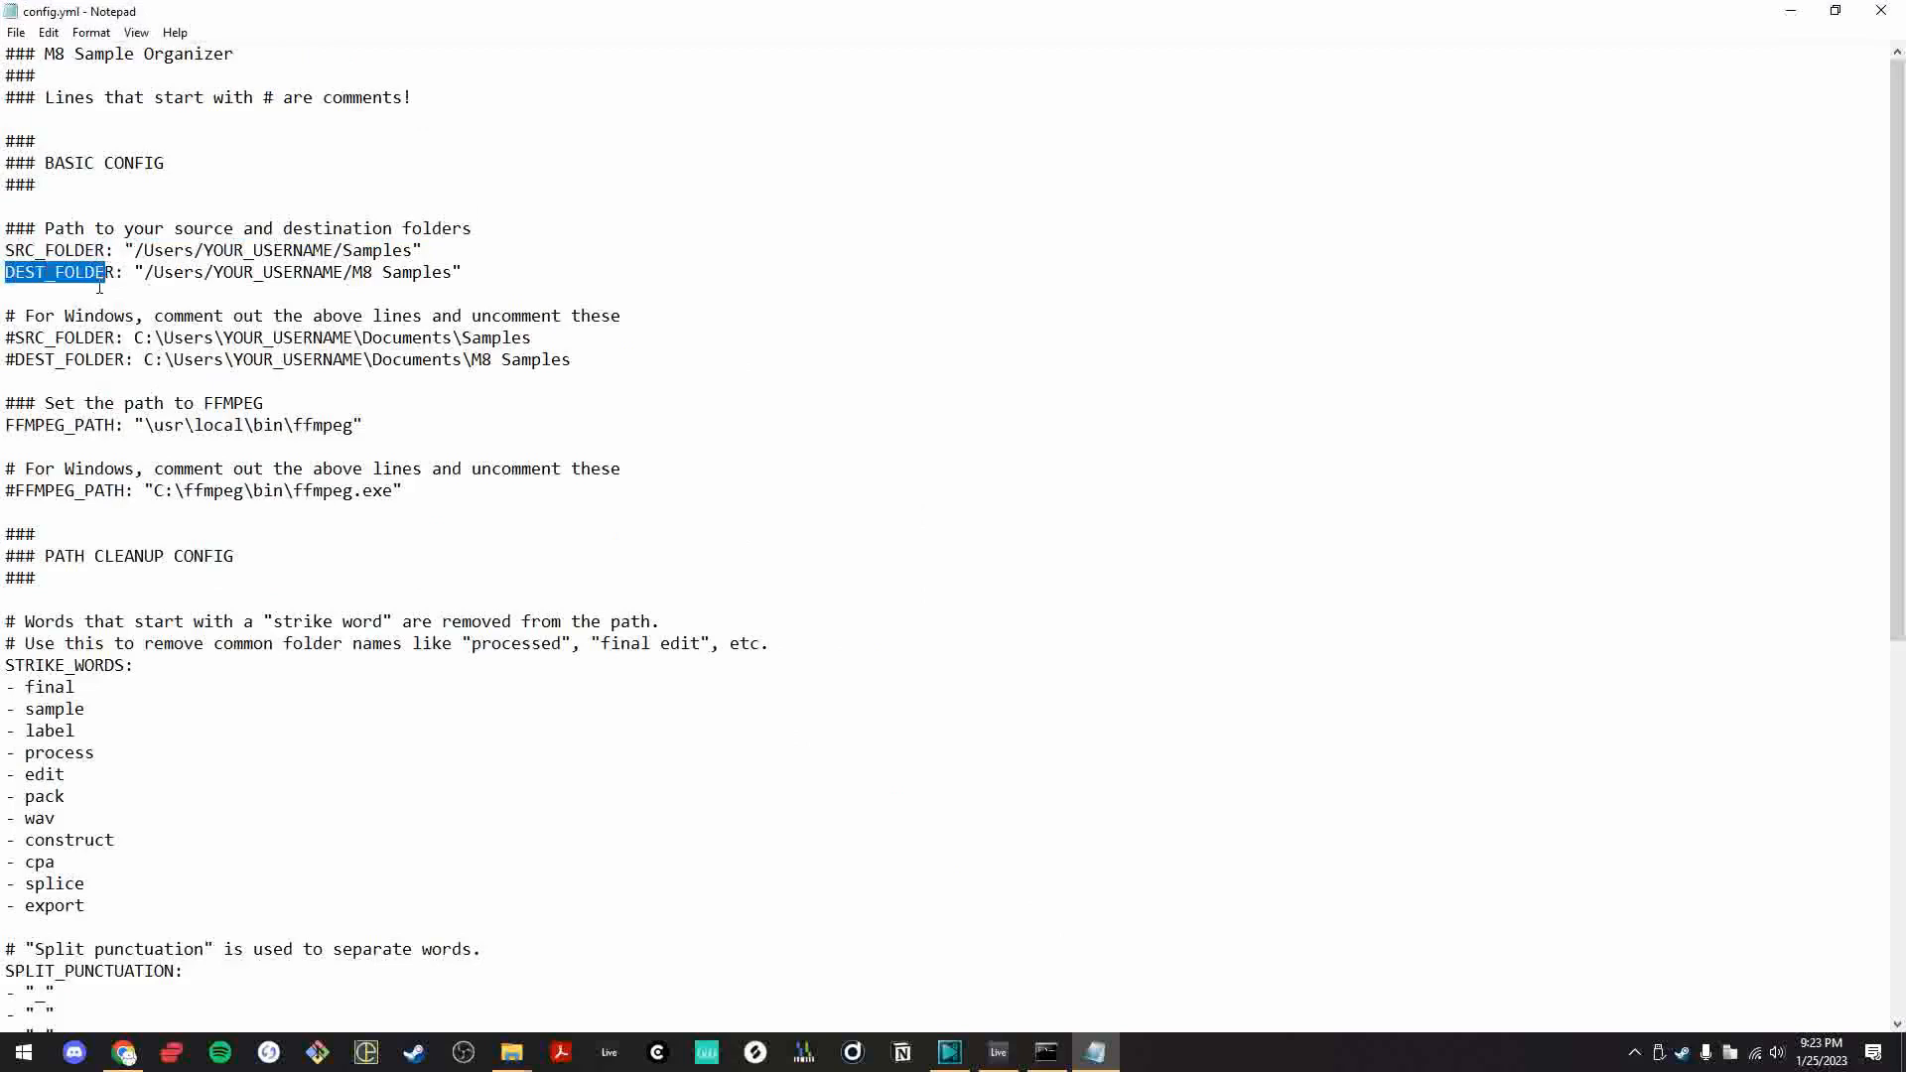
click(120, 382)
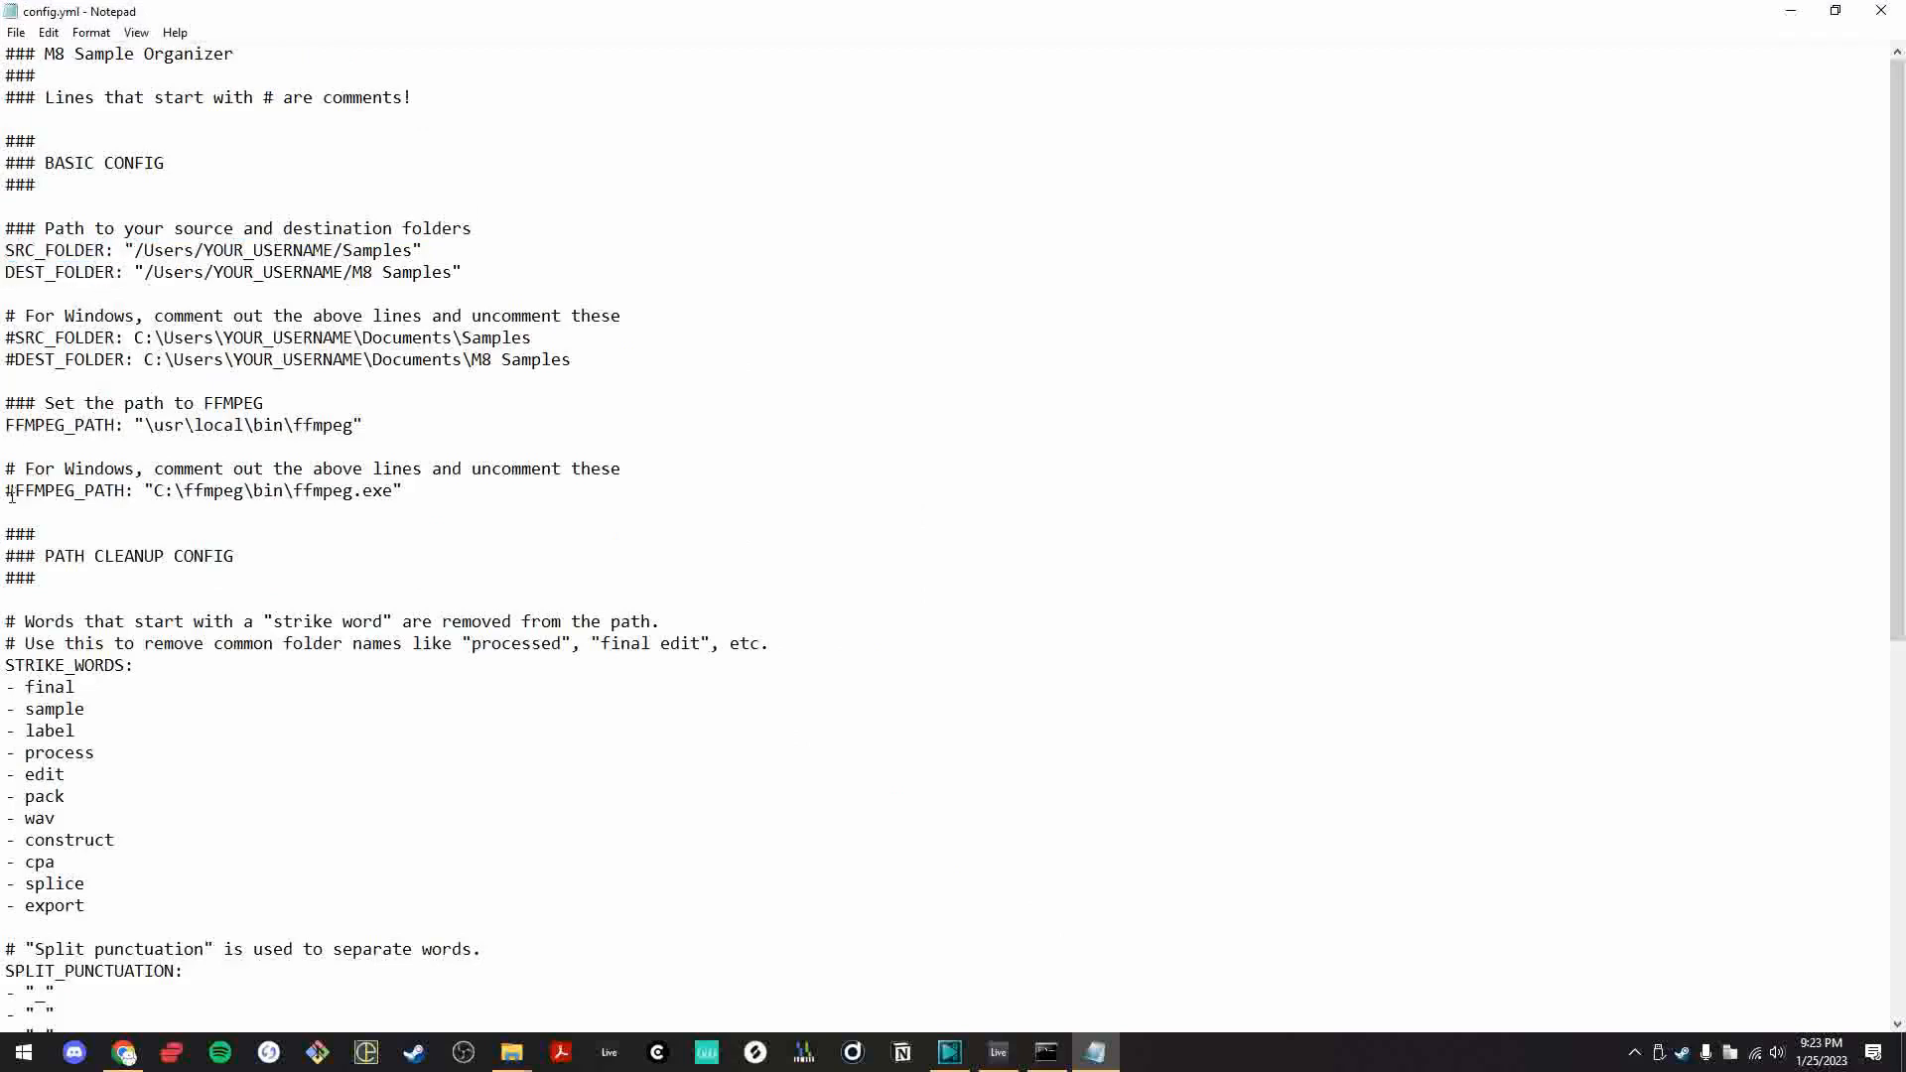
drag(4, 493, 15, 493)
shift+click(447, 510)
click(447, 510)
- Comment out the non-Windows SRC_FOLDER and DEST_FOLDER lines with #, and delete both lines from config.yml
click(4, 251)
text(#)
click(4, 272)
text(#)
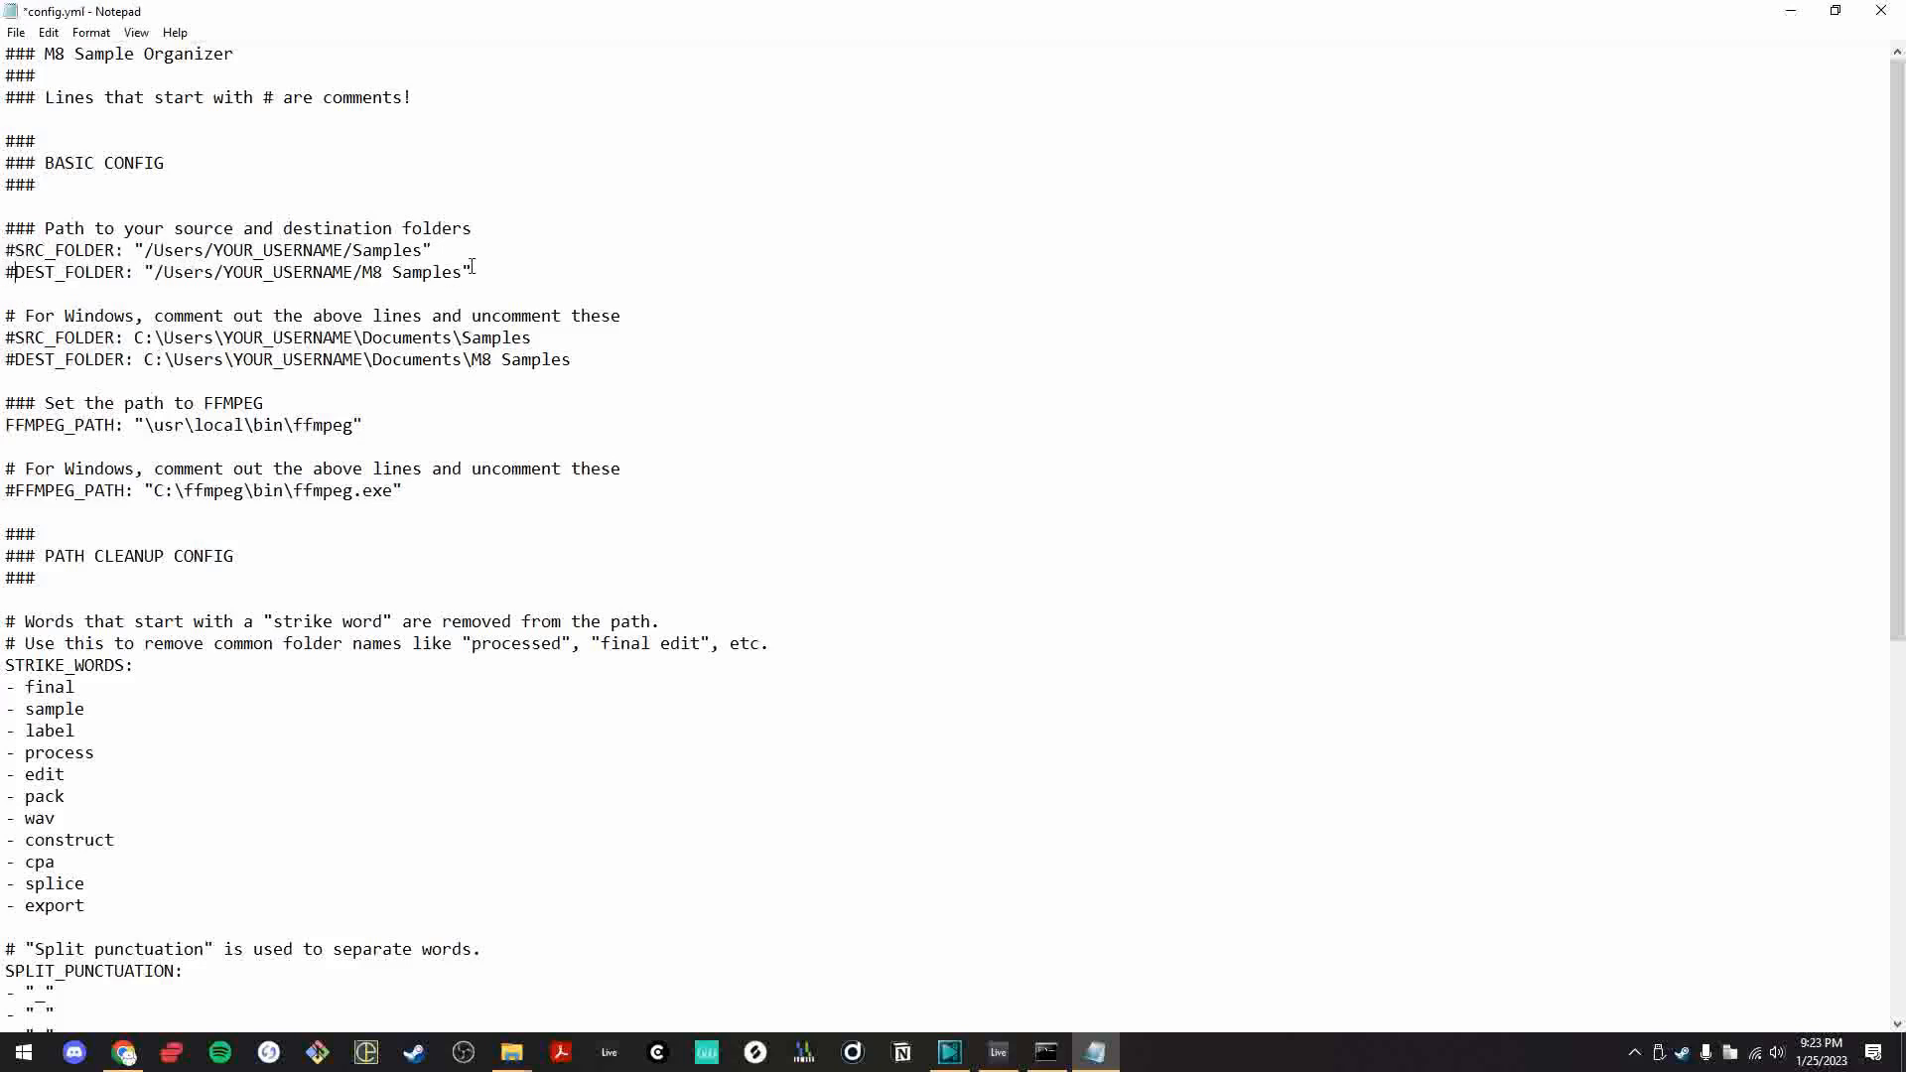
drag(473, 266, 525, 222)
key(Delete)
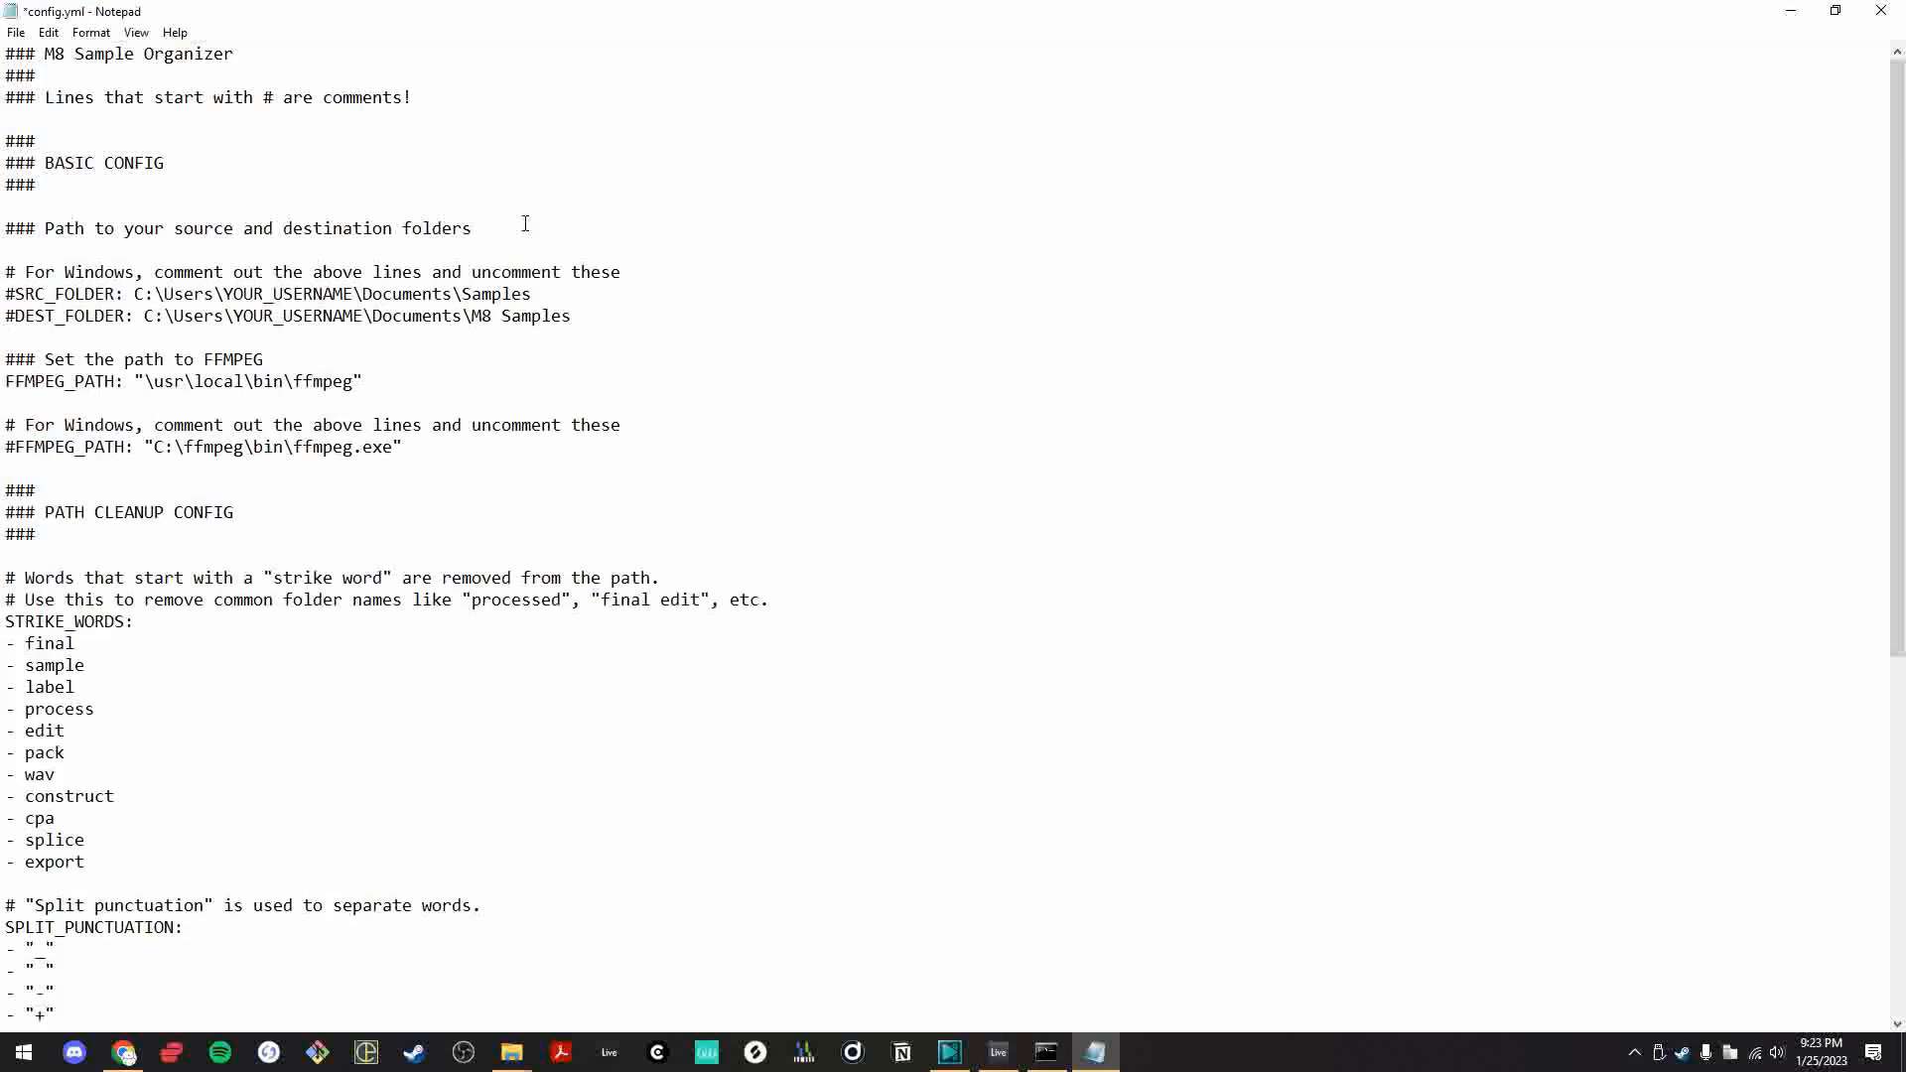
- Uncomment the Windows SRC_FOLDER and DEST_FOLDER lines by removing their leading # characters
click(4, 293)
key(Delete)
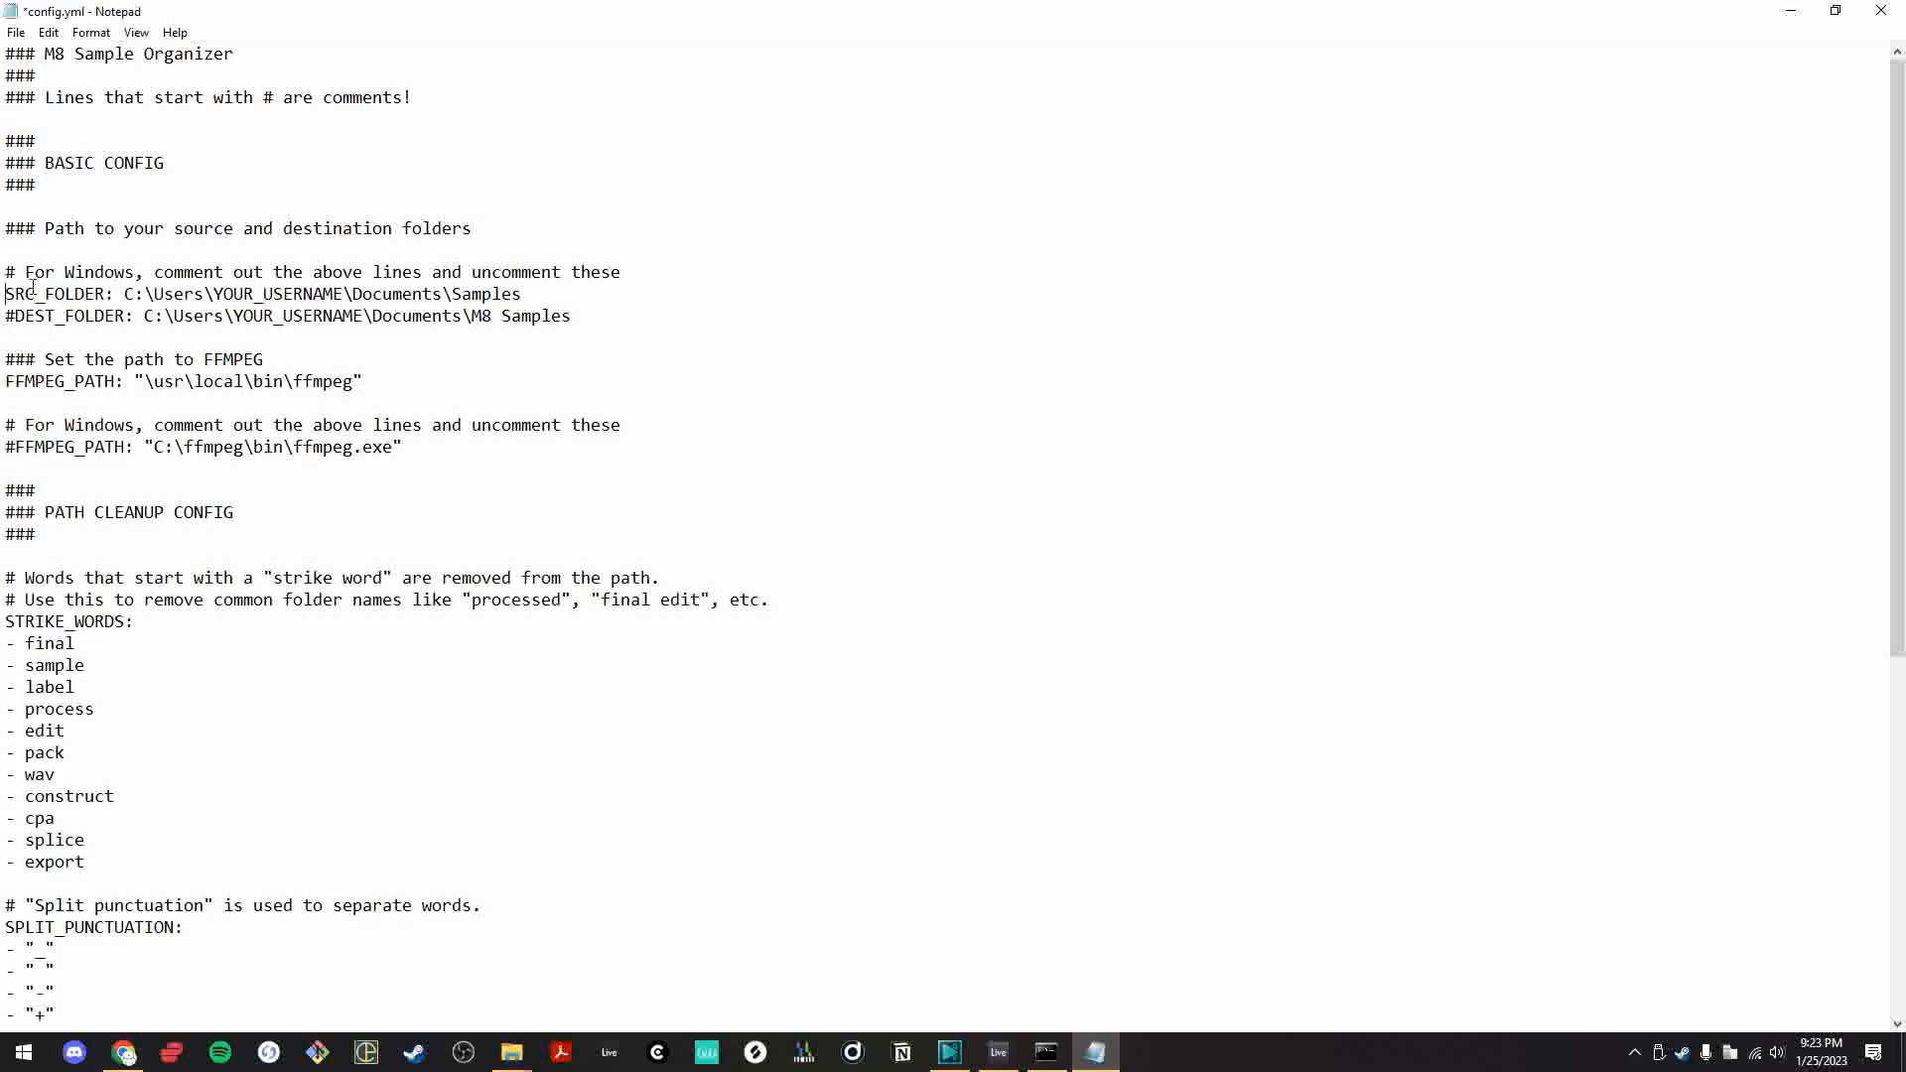
key(Down)
key(Right)
key(BackSpace)
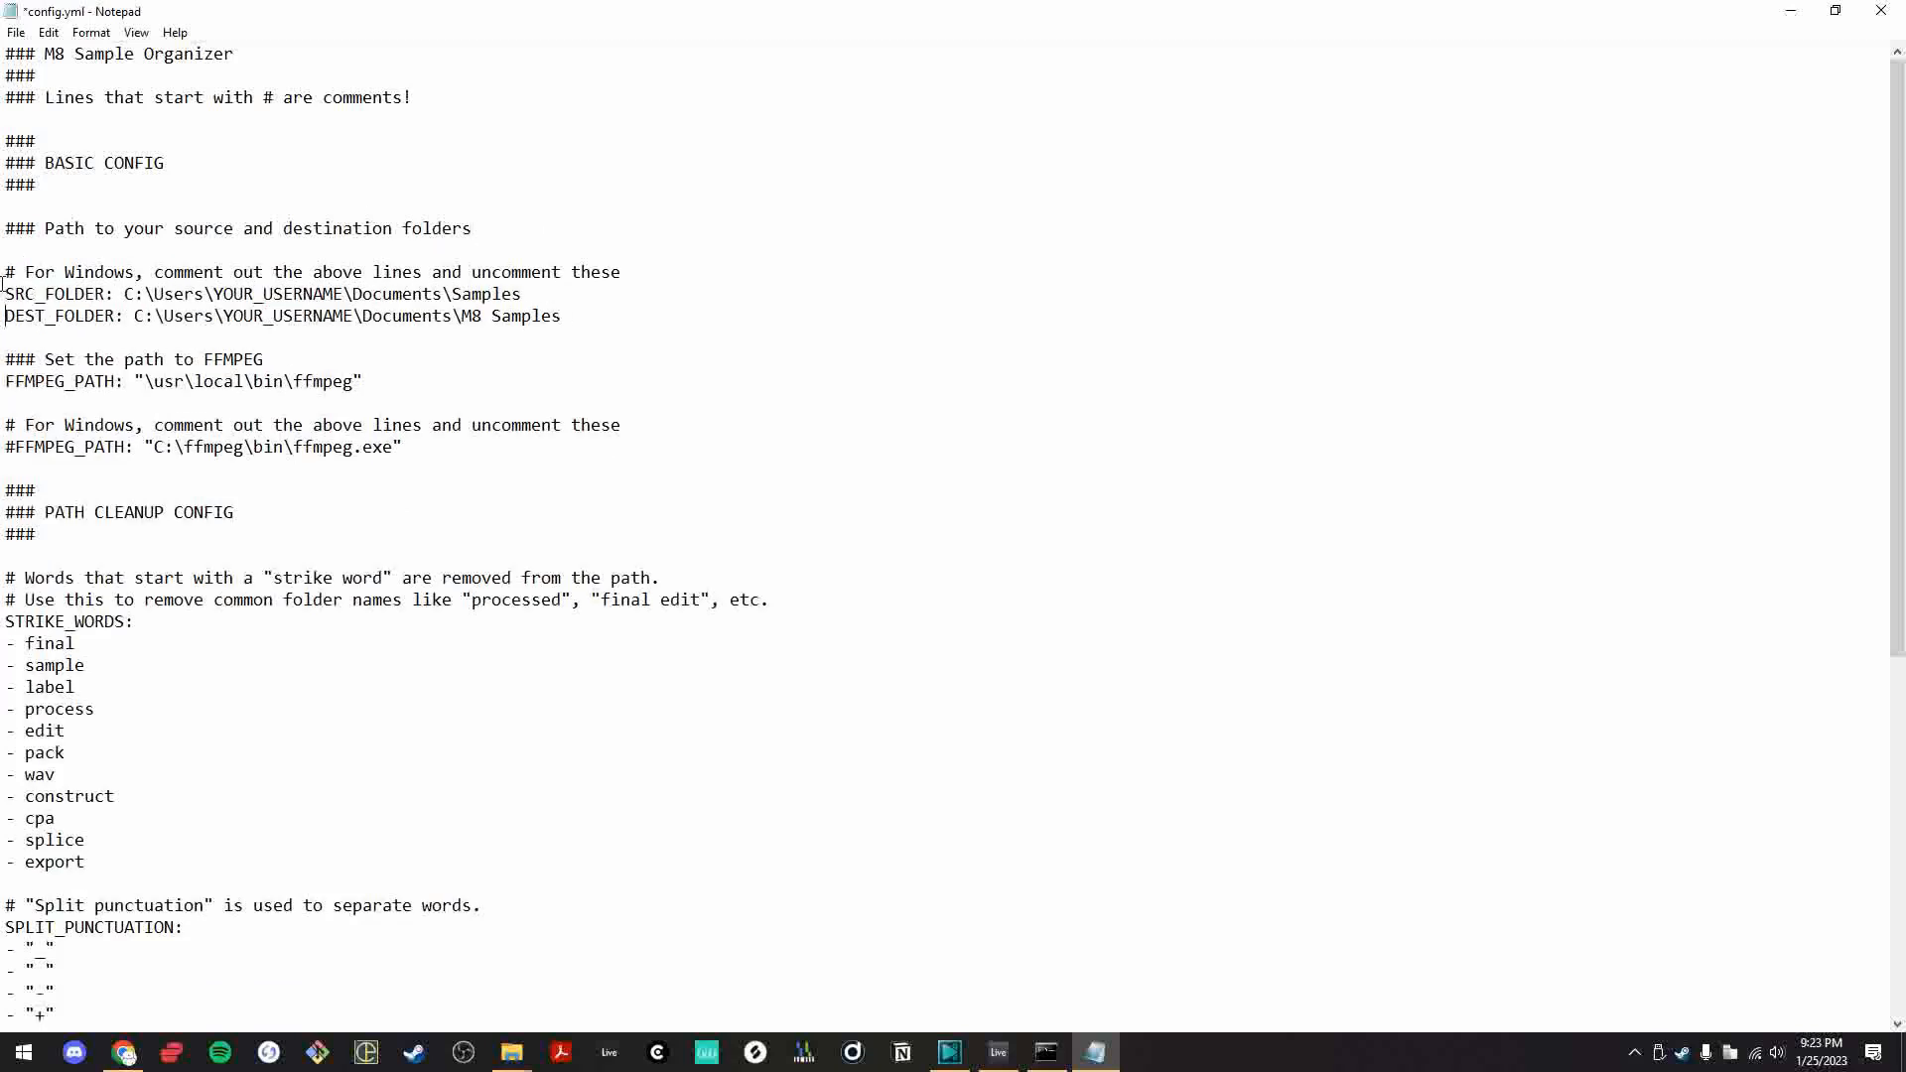
drag(4, 293, 603, 312)
click(600, 315)
- Move Notepad and the organizer folder window aside, open the Samples folder and copy its full path
drag(340, 9, 1486, 86)
drag(939, 378, 1016, 318)
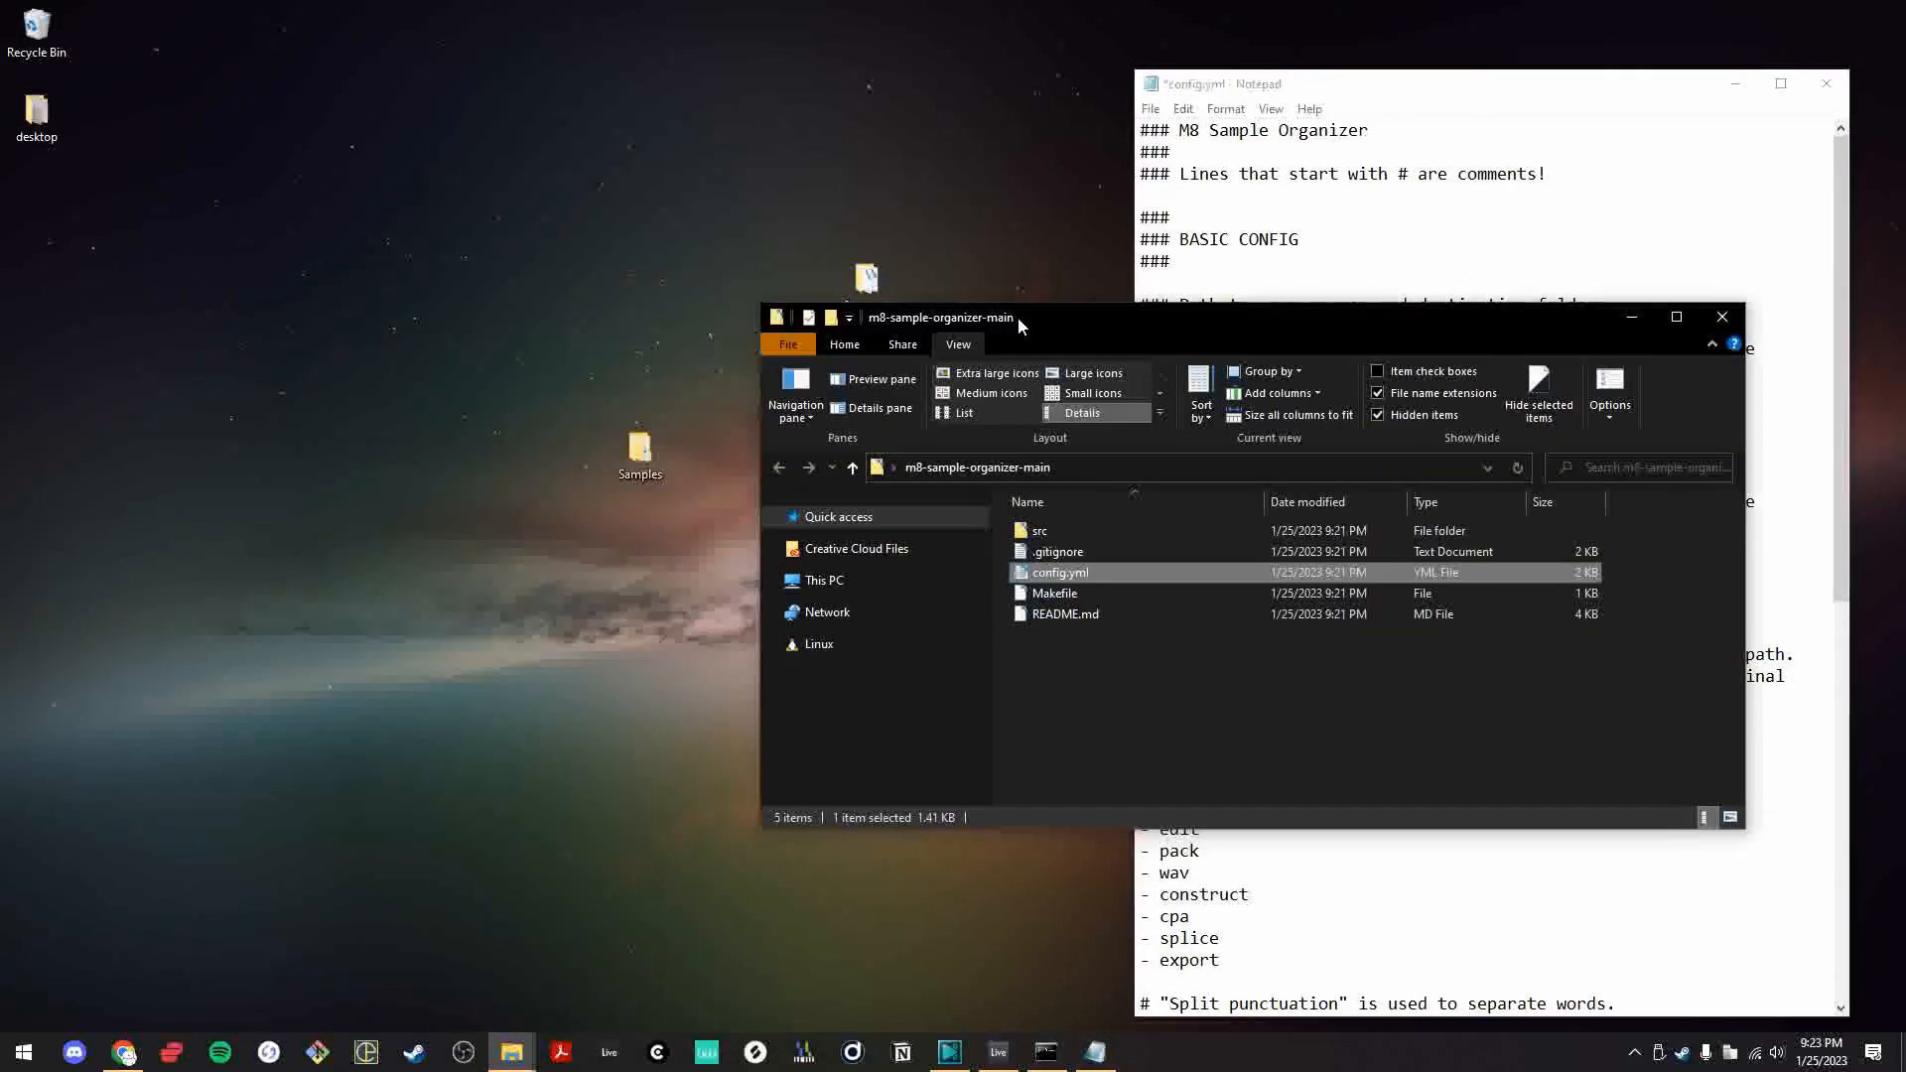
double_click(639, 452)
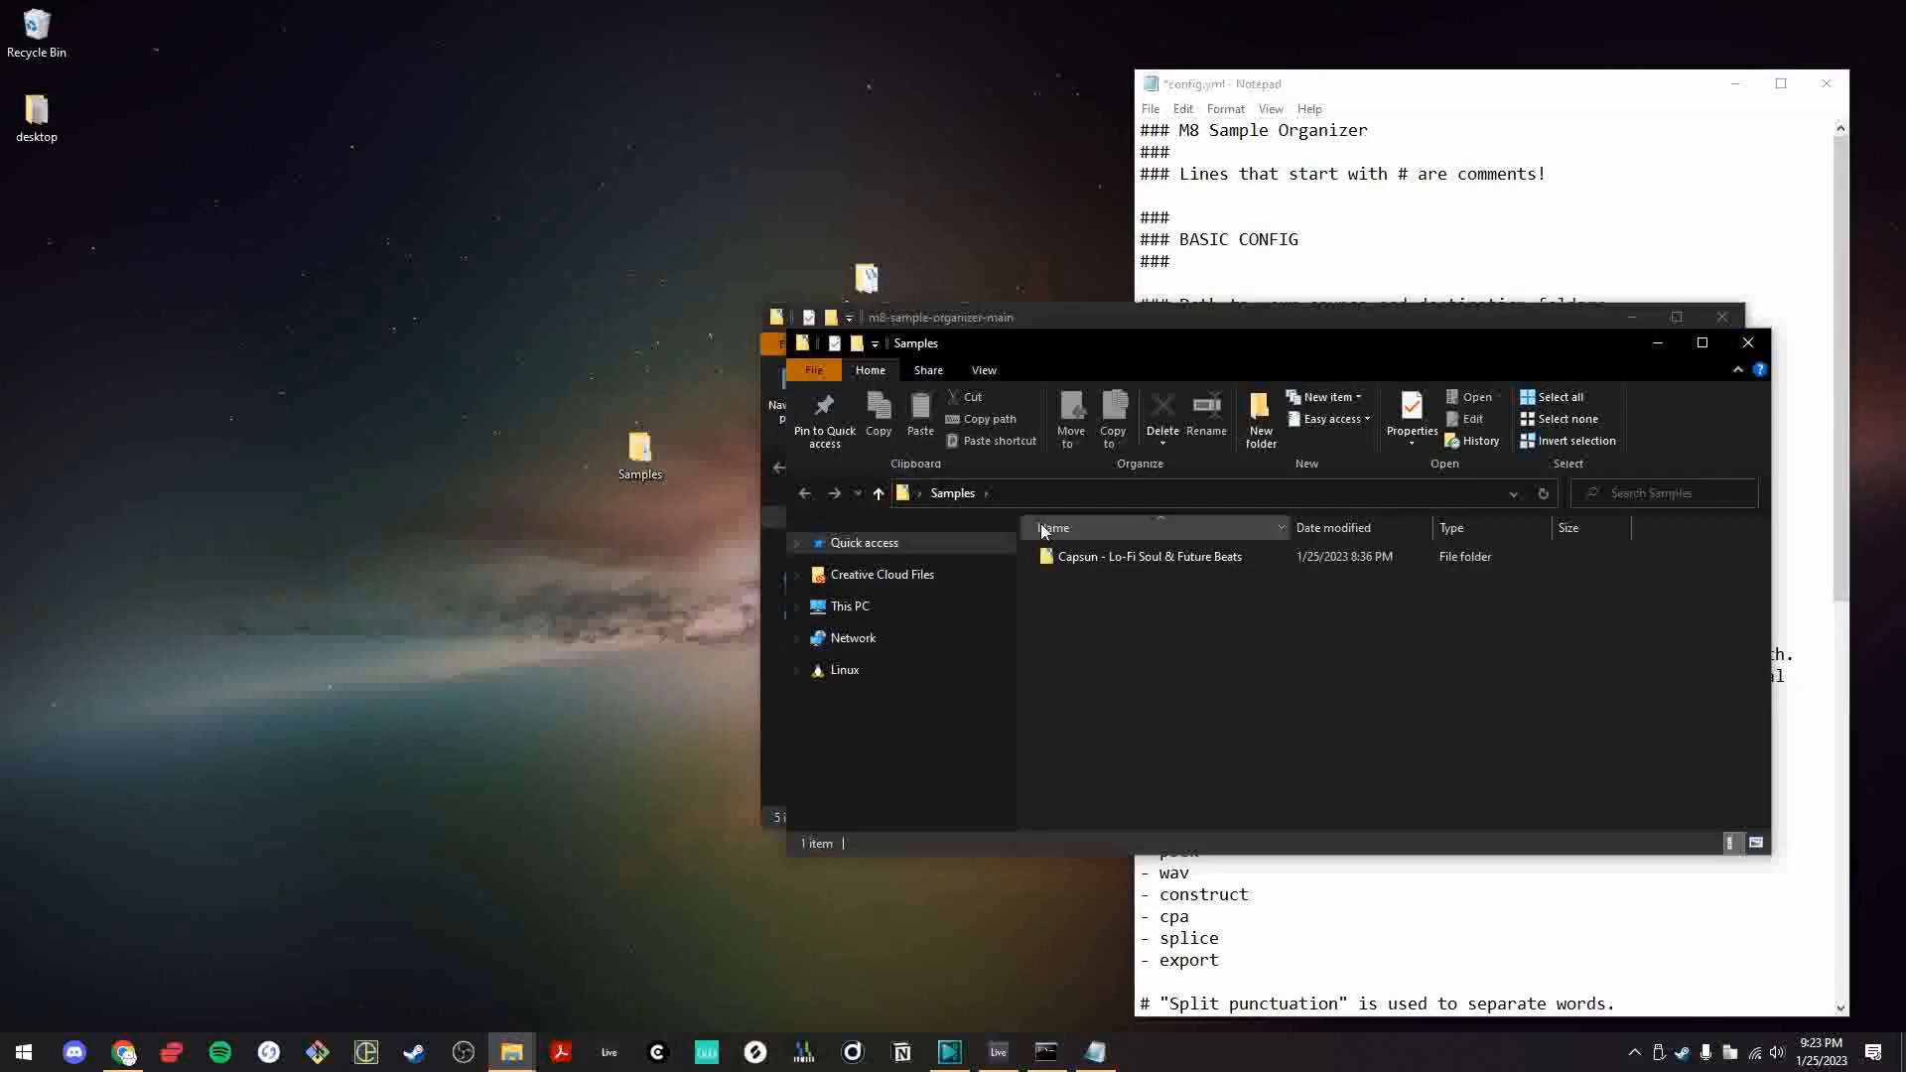
click(1242, 495)
key(ctrl+c)
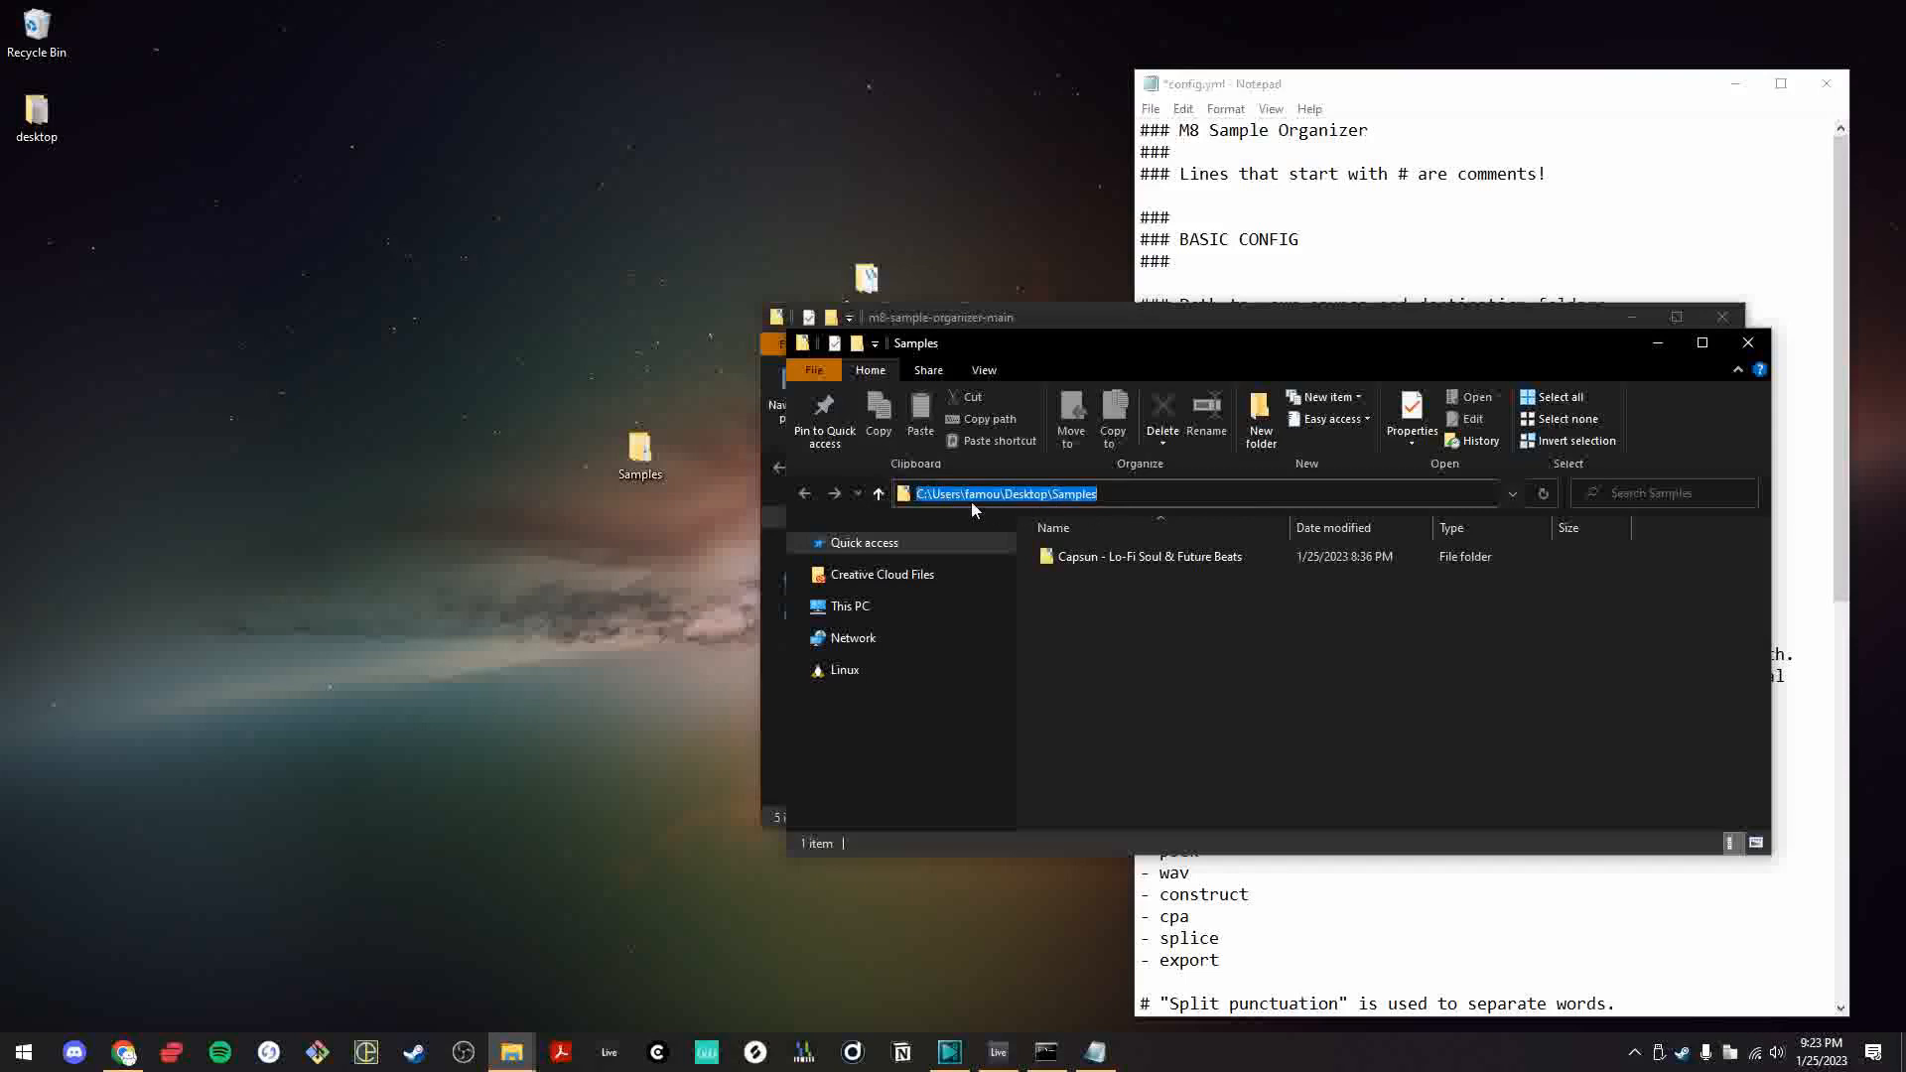
- Replace the SRC_FOLDER placeholder path in config.yml with the copied path of the desktop Samples folder
click(1457, 226)
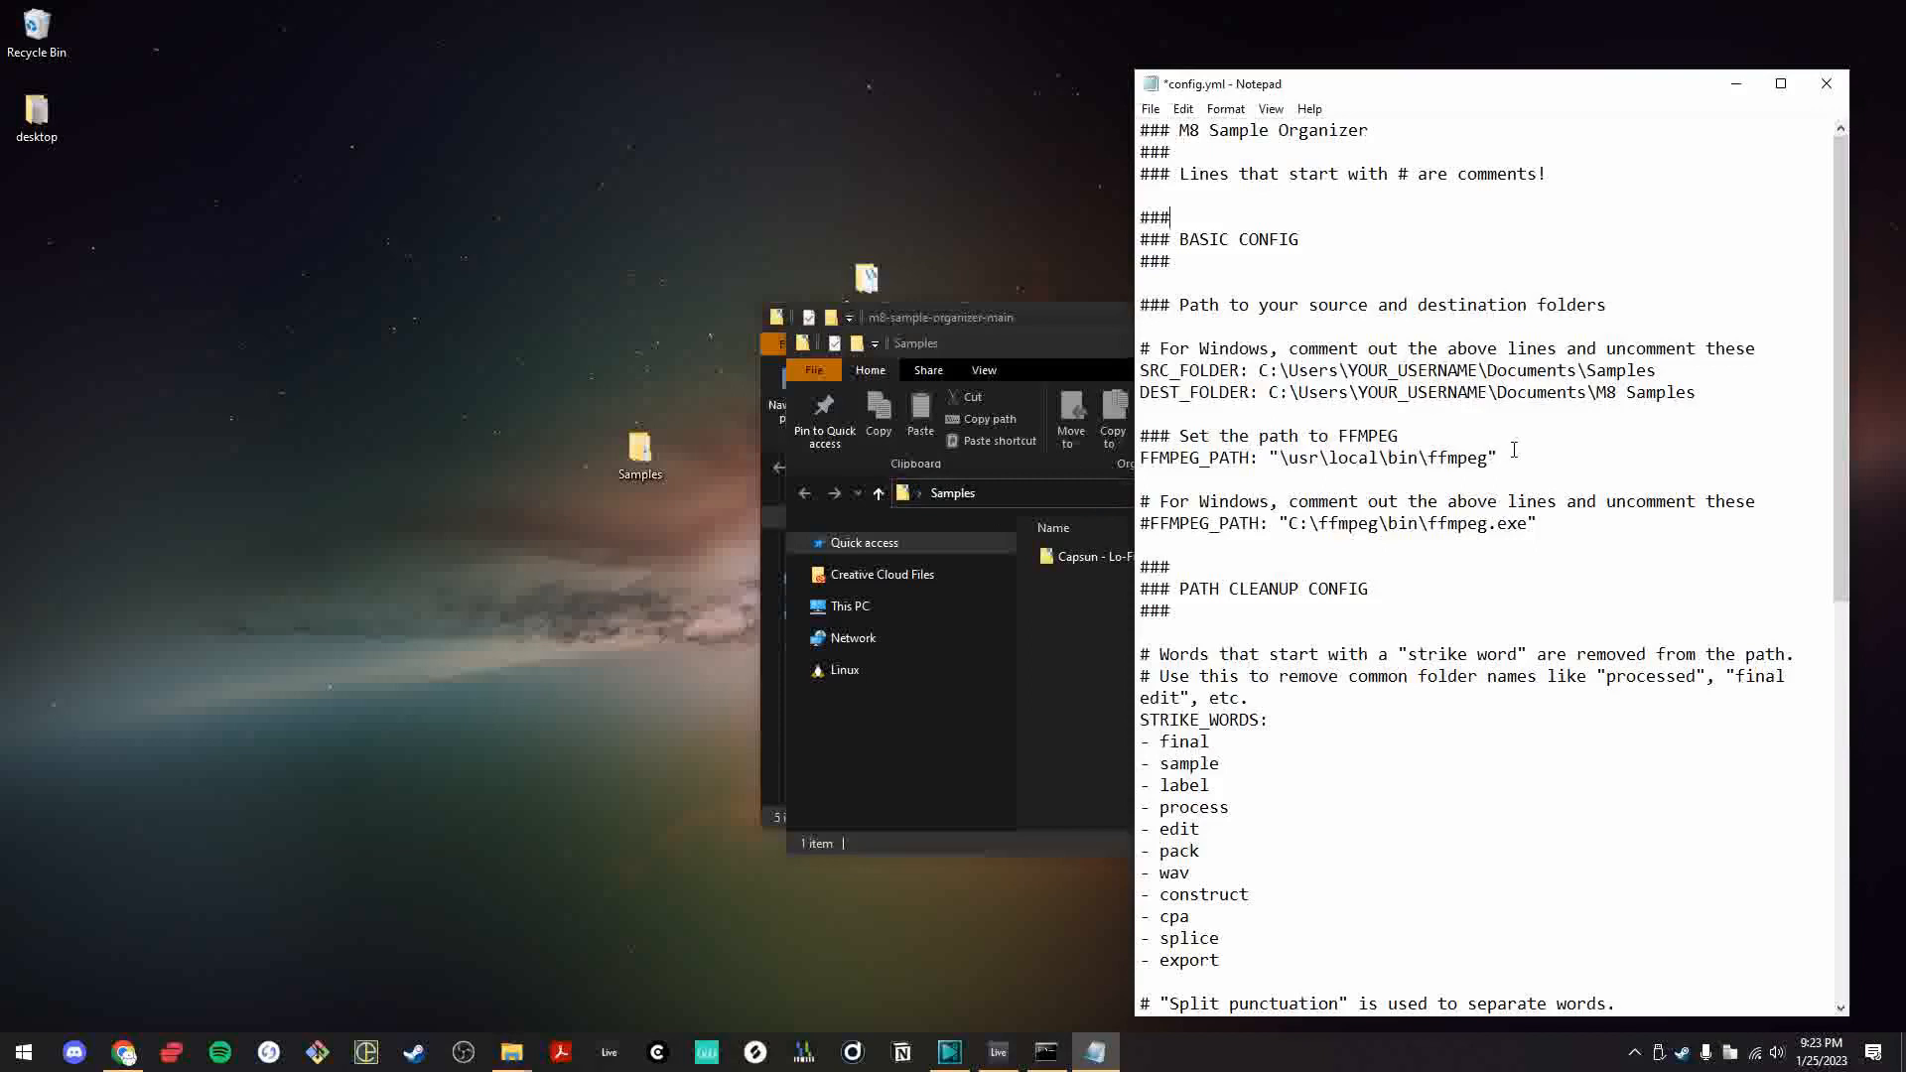
drag(1657, 370, 1259, 371)
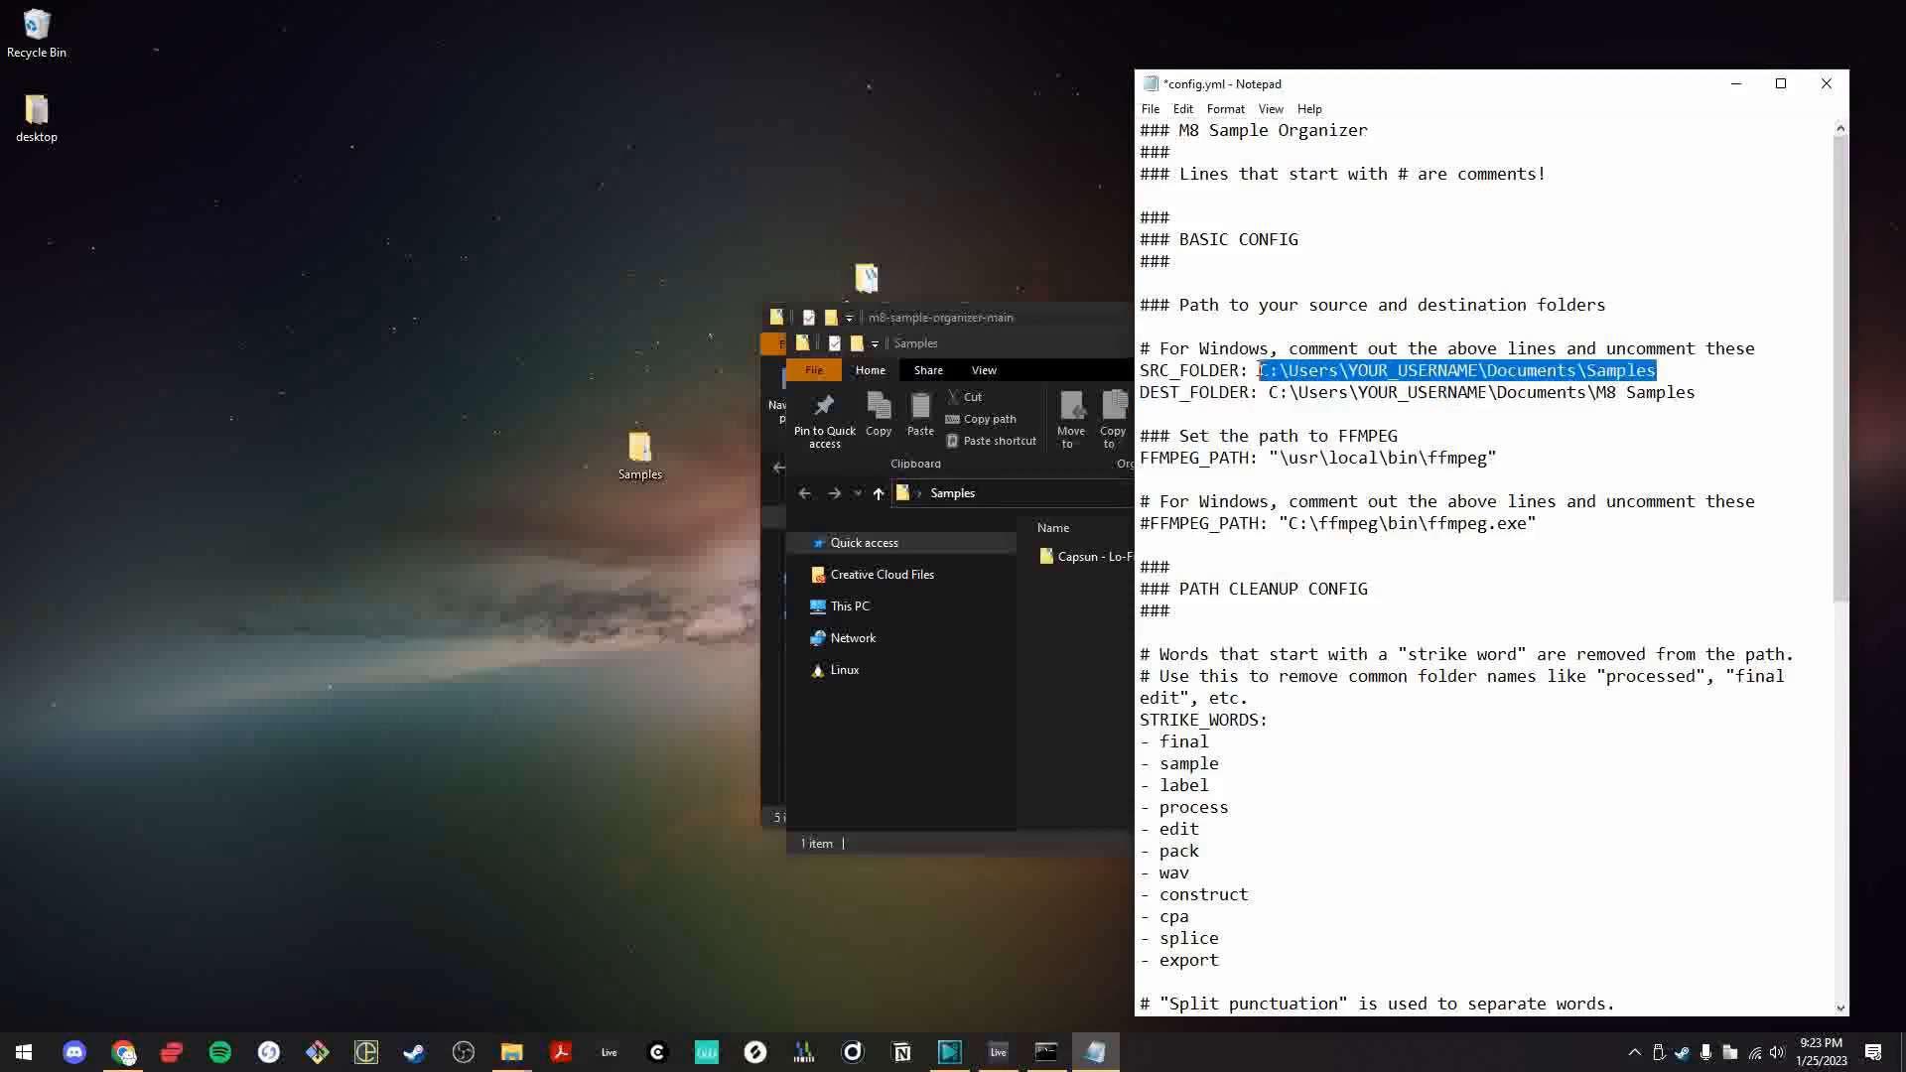
key(ctrl+v)
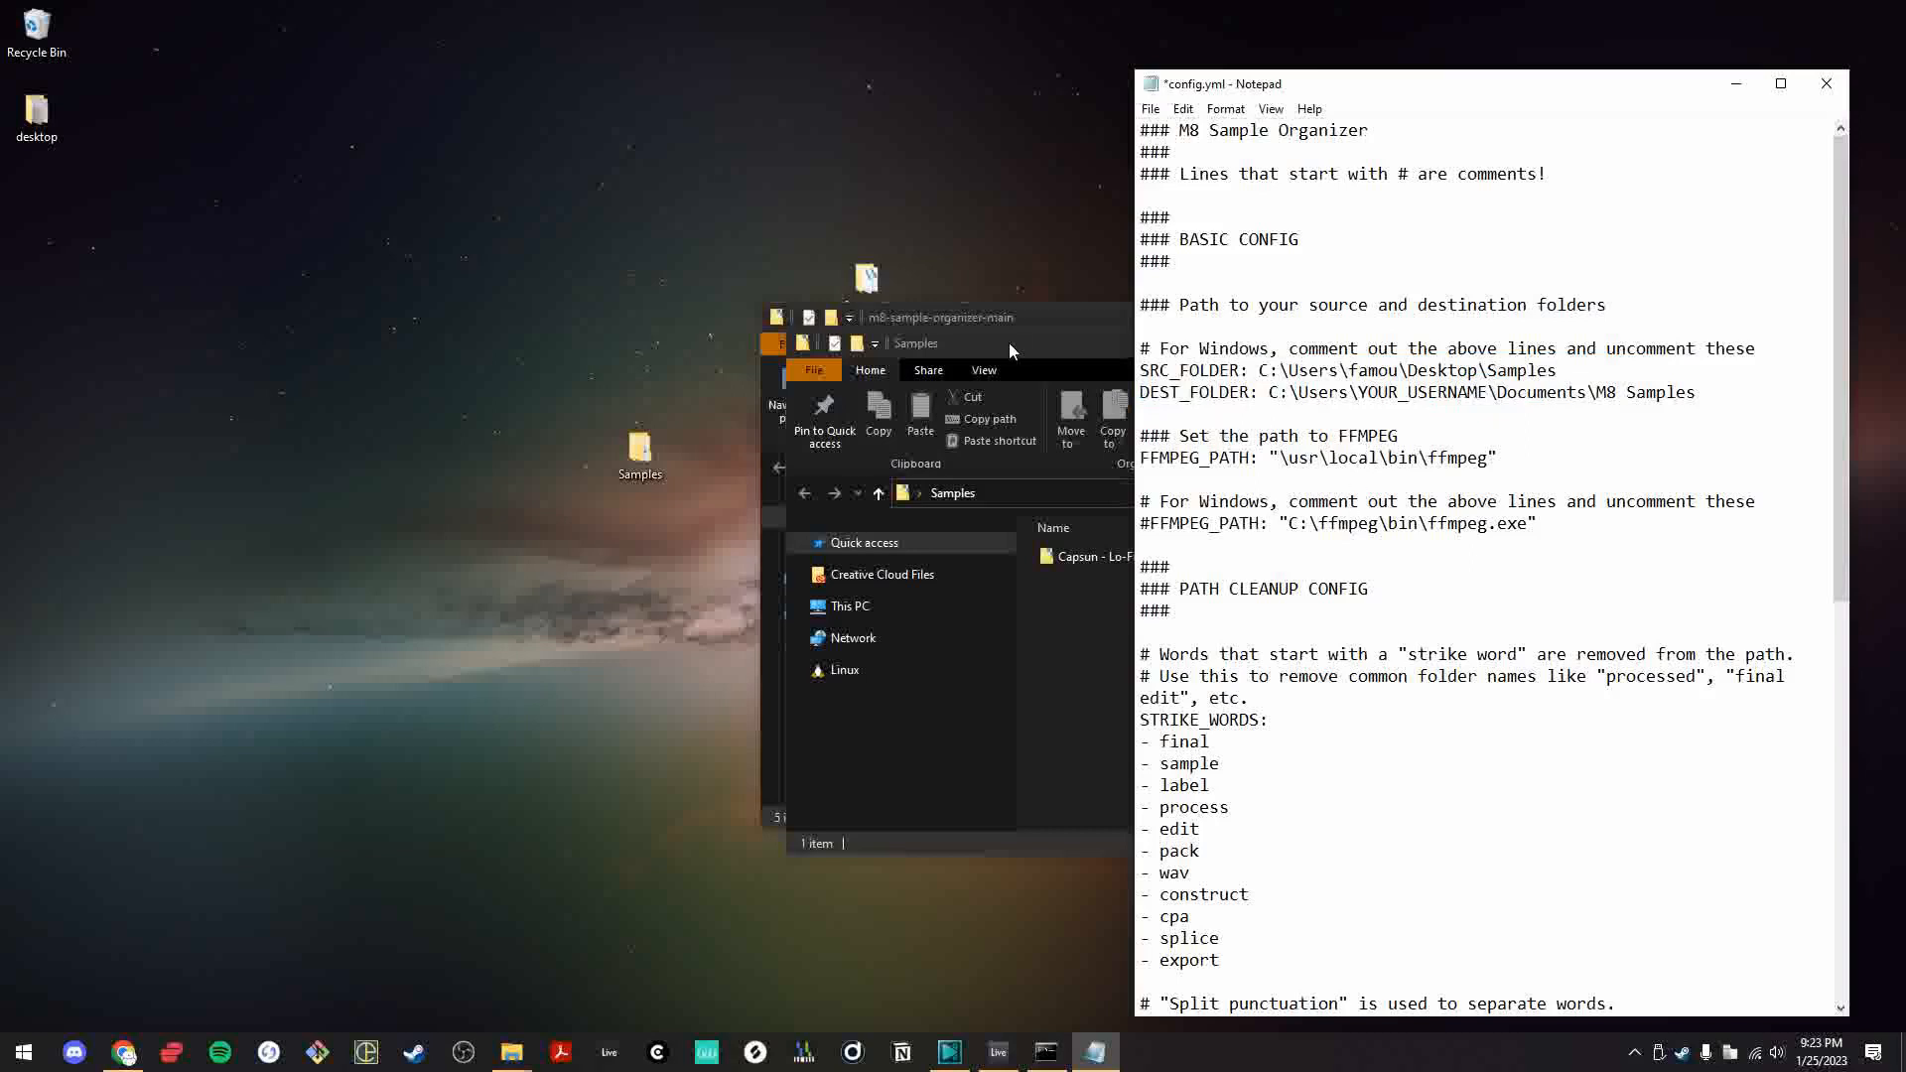
- Clear the folder windows covering the desktop icons, open the M8 Samples folder and copy its full path
drag(1011, 337, 551, 365)
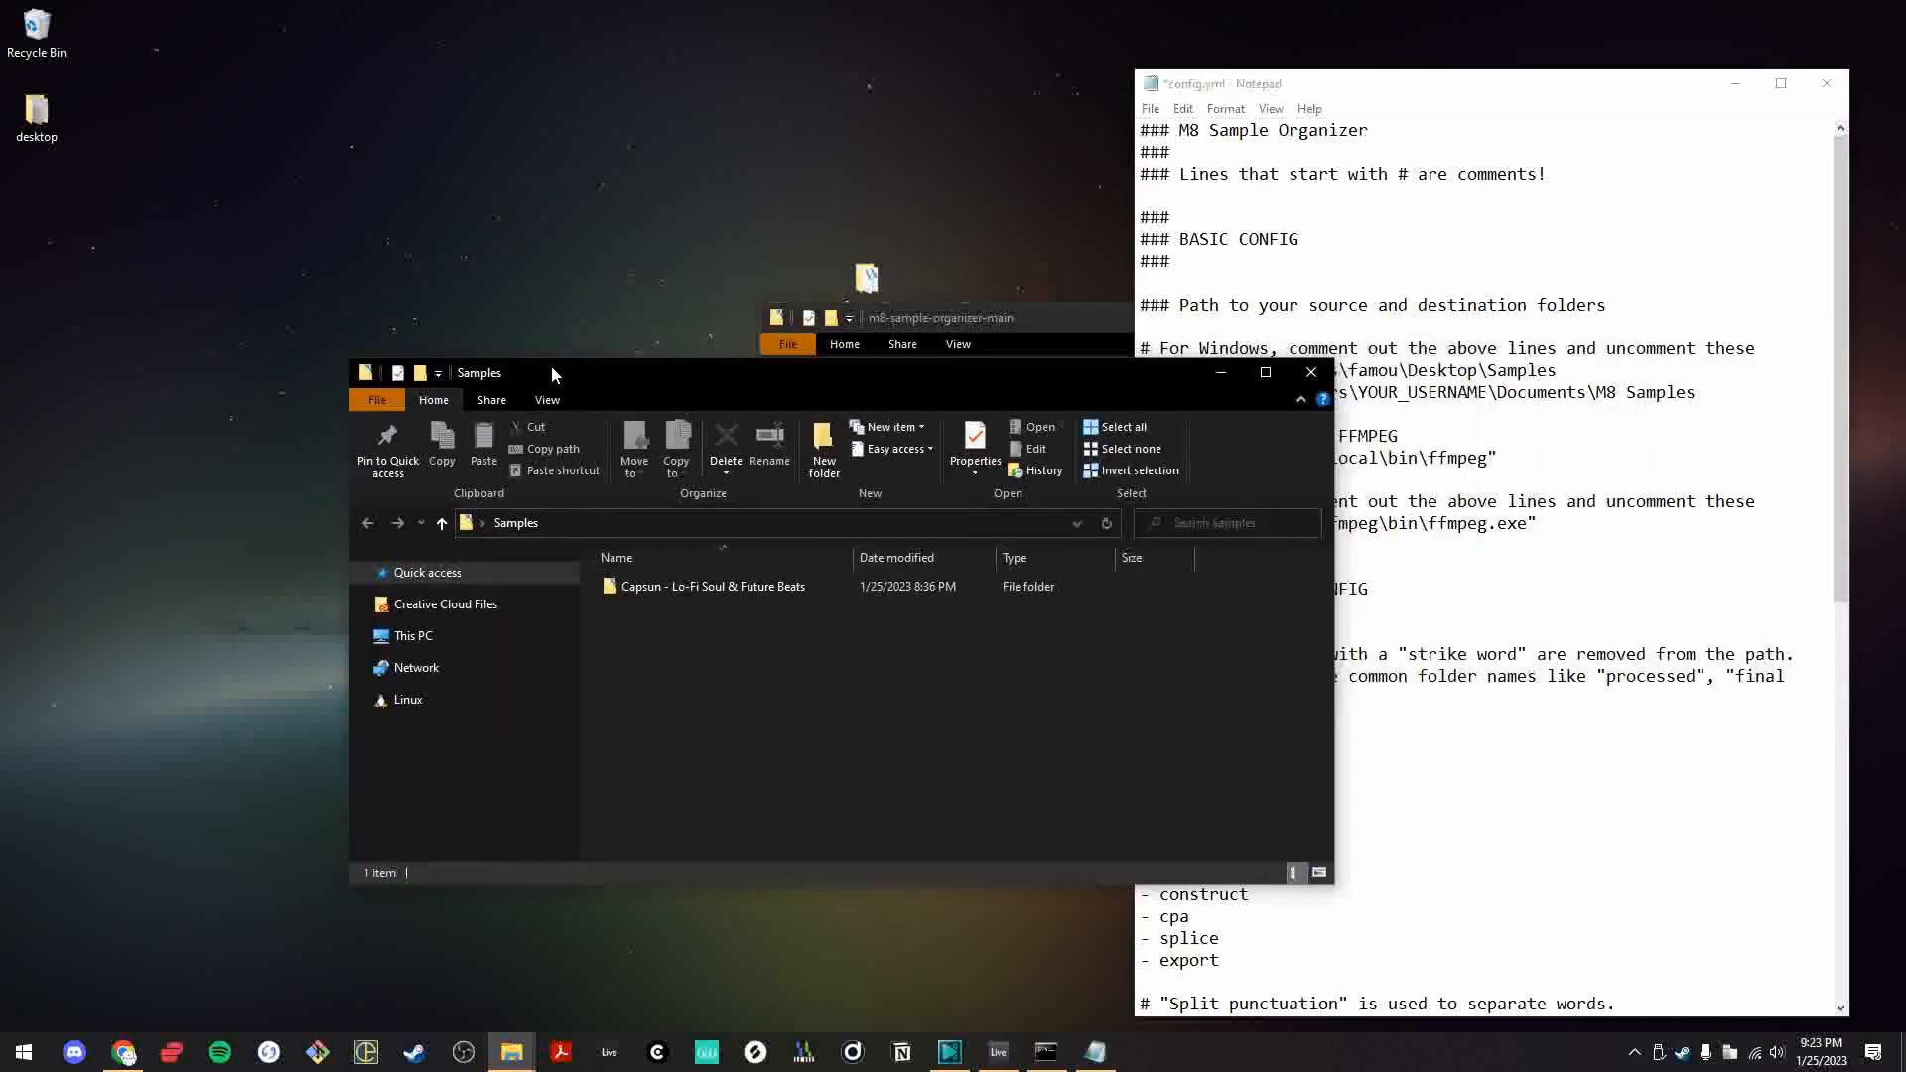
click(1278, 370)
drag(973, 304, 454, 595)
double_click(1017, 449)
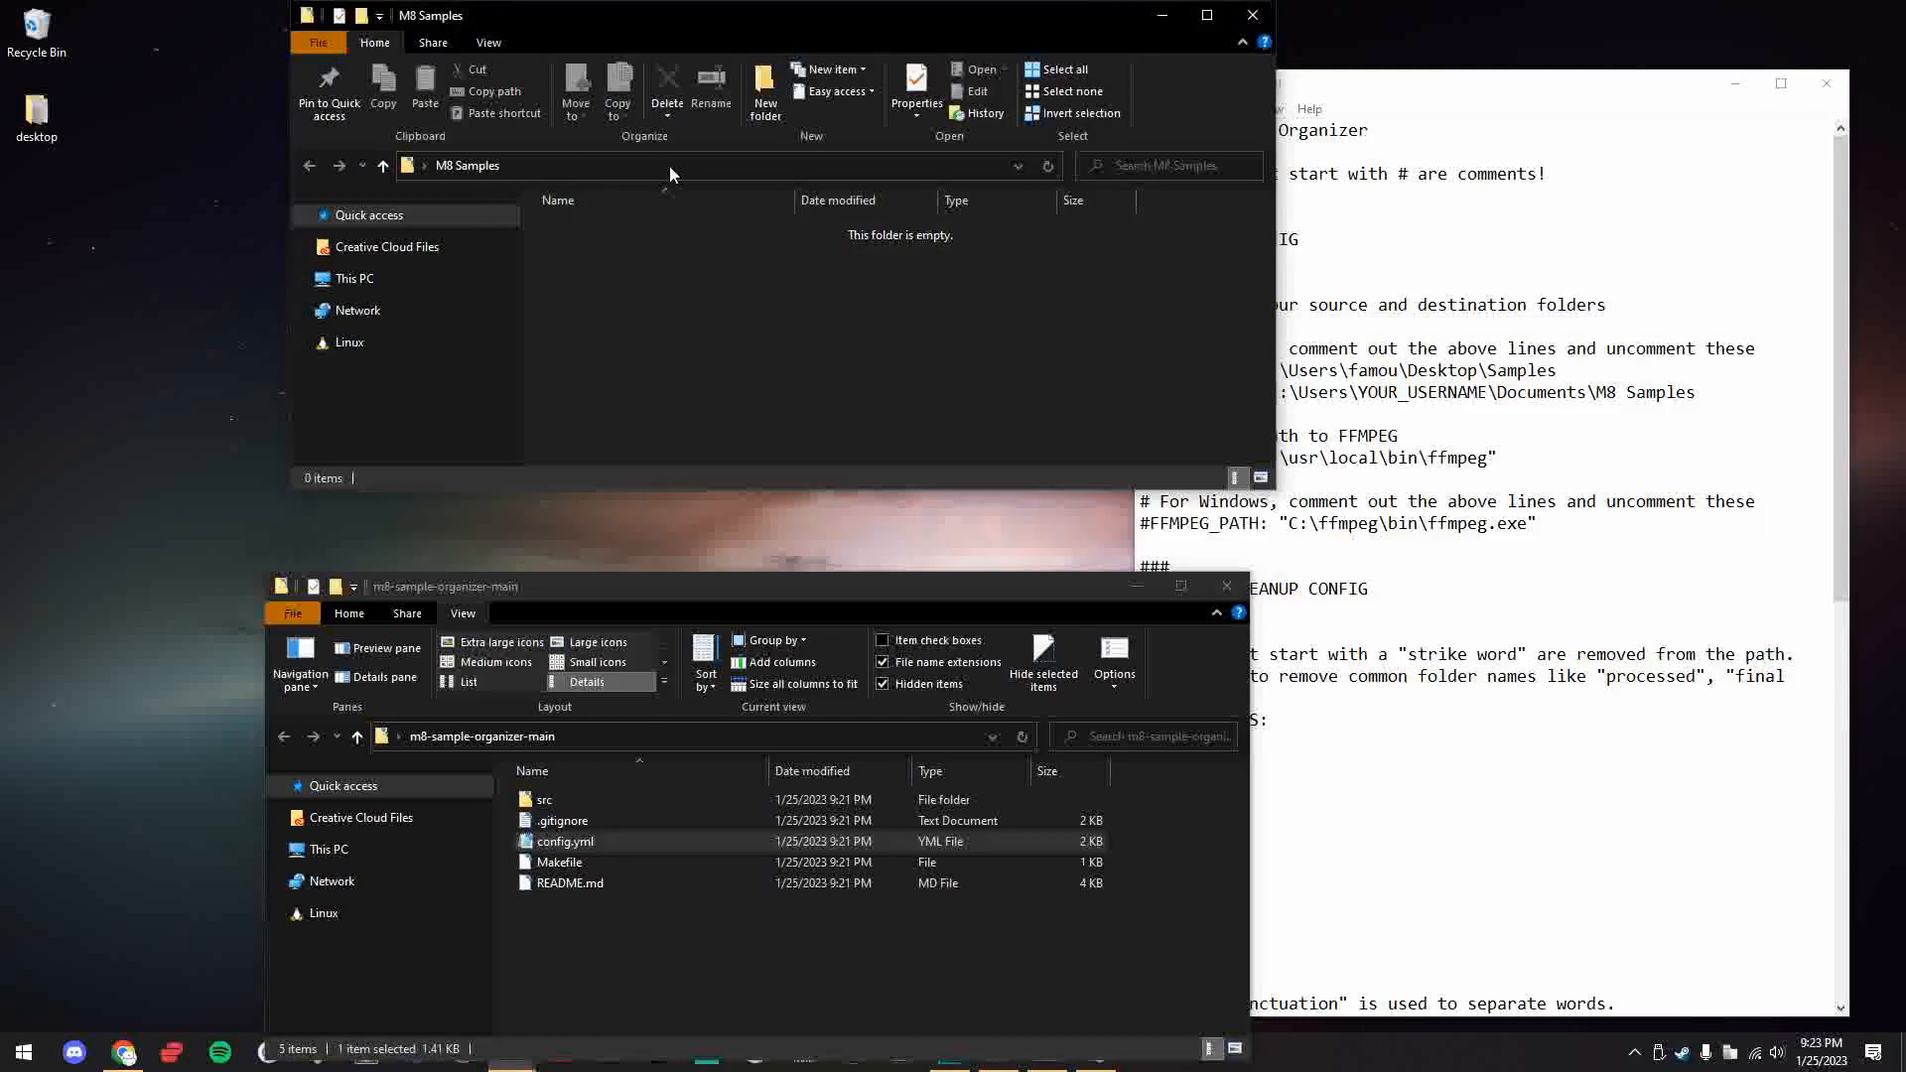
click(669, 165)
key(ctrl+c)
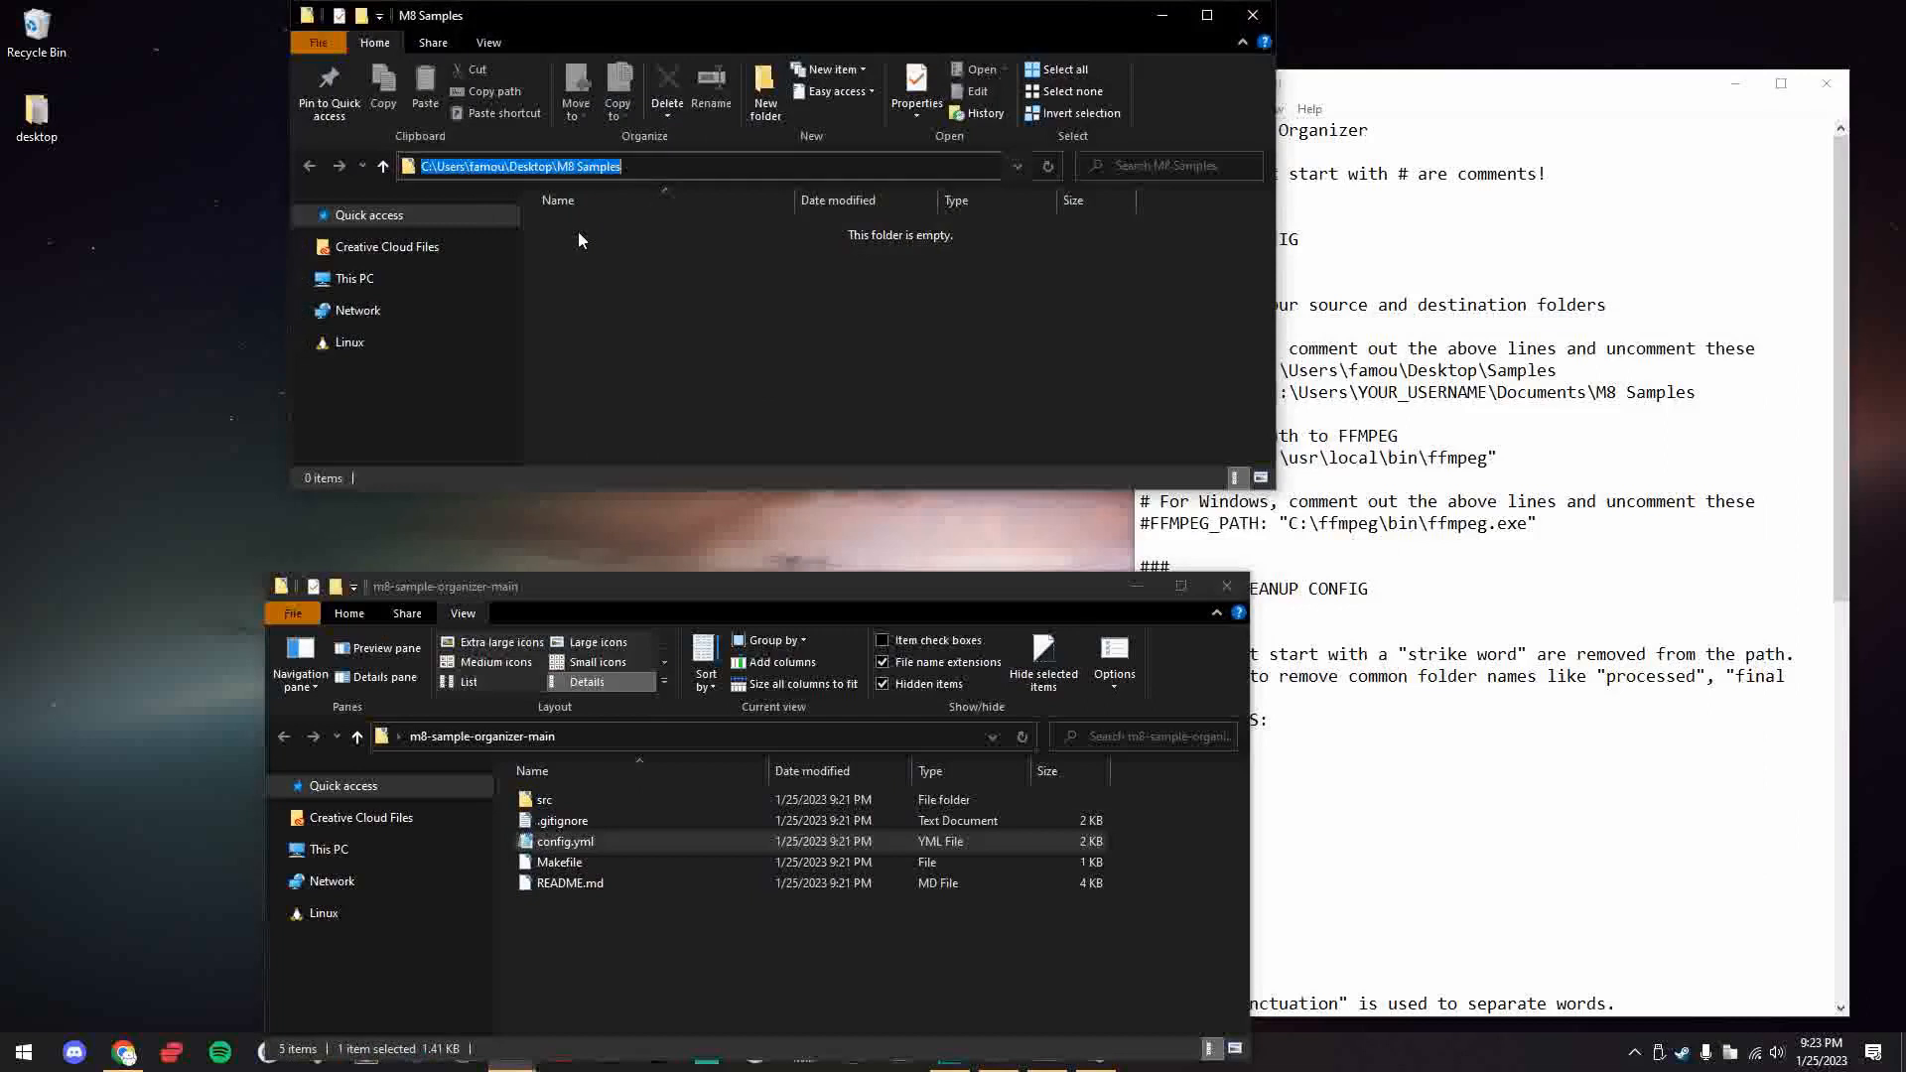
- Replace the DEST_FOLDER placeholder path in config.yml with the copied path of the desktop M8 Samples folder
click(1396, 357)
drag(1700, 394, 1269, 397)
key(ctrl+v)
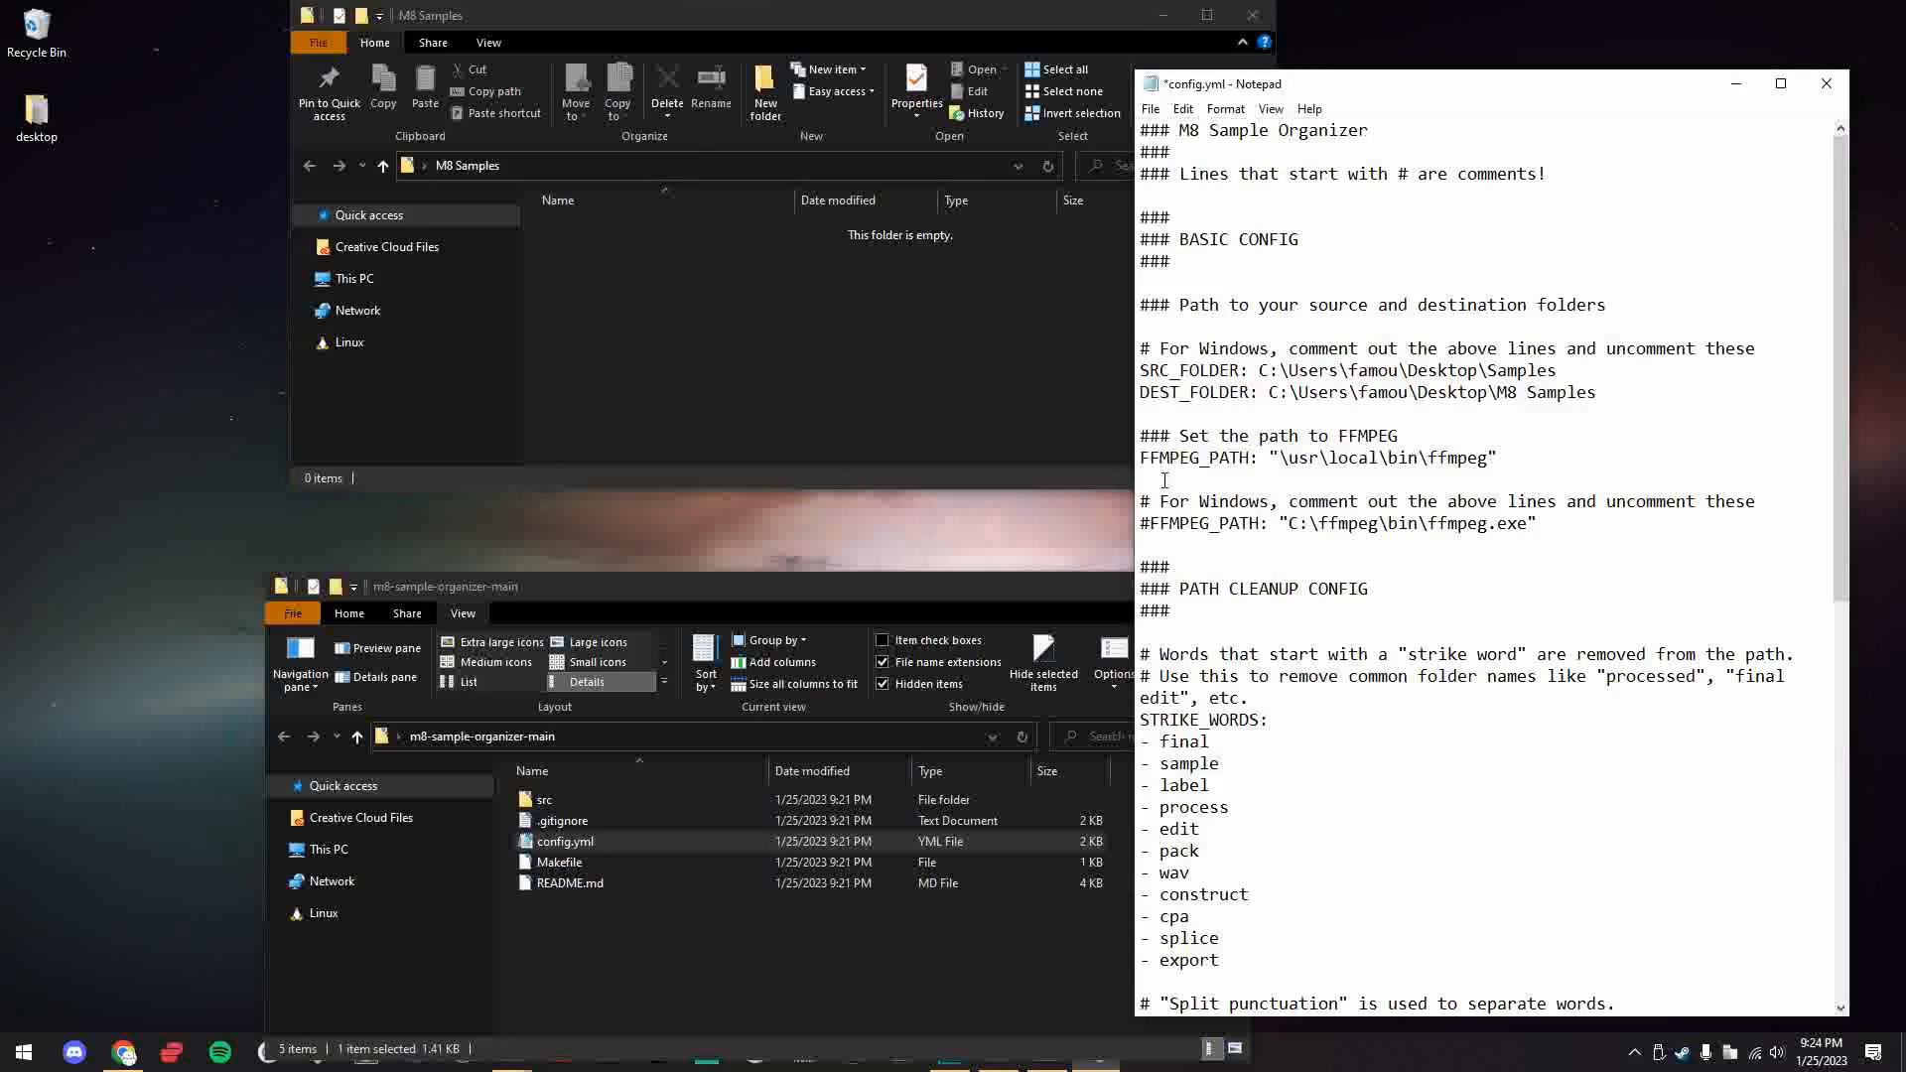
- Delete the non-Windows FFMPEG_PATH line from config.yml and uncomment the Windows FFMPEG_PATH line by removing its leading #
drag(1555, 463, 1546, 434)
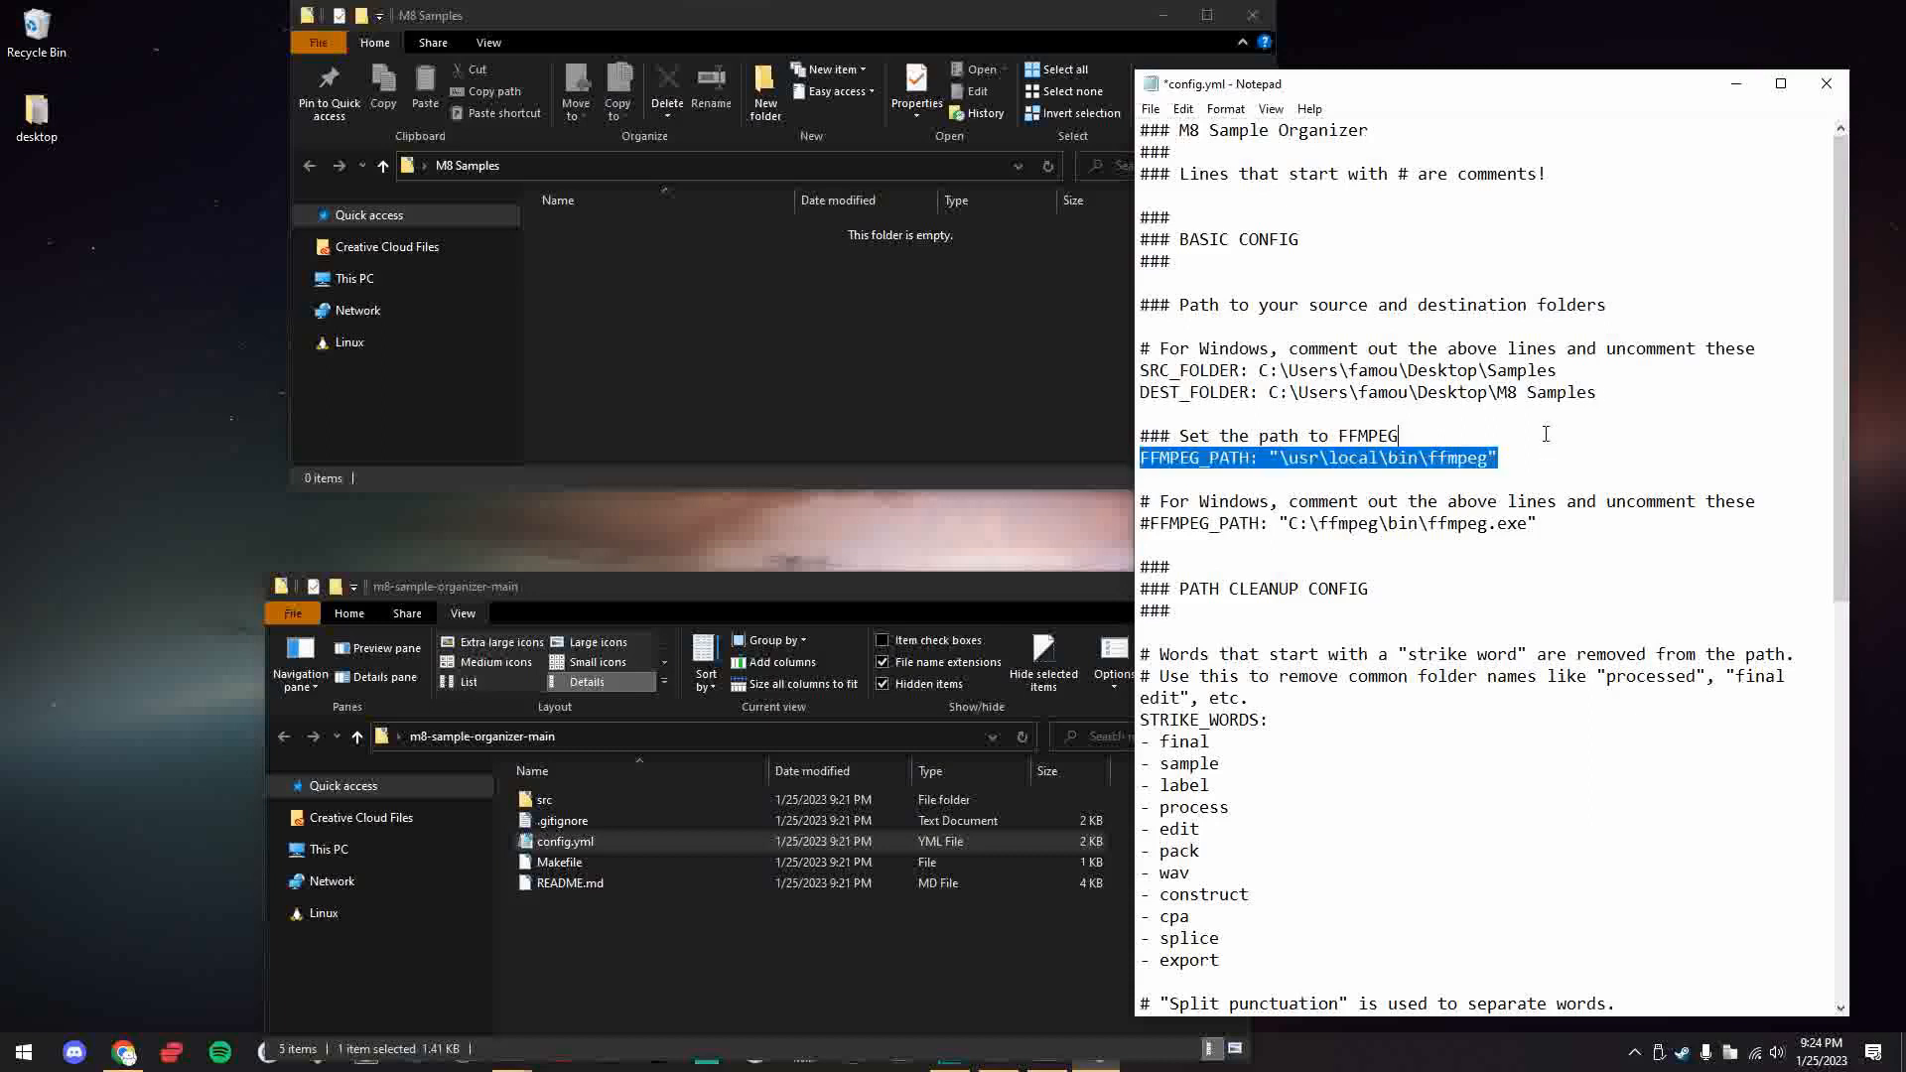
key(BackSpace)
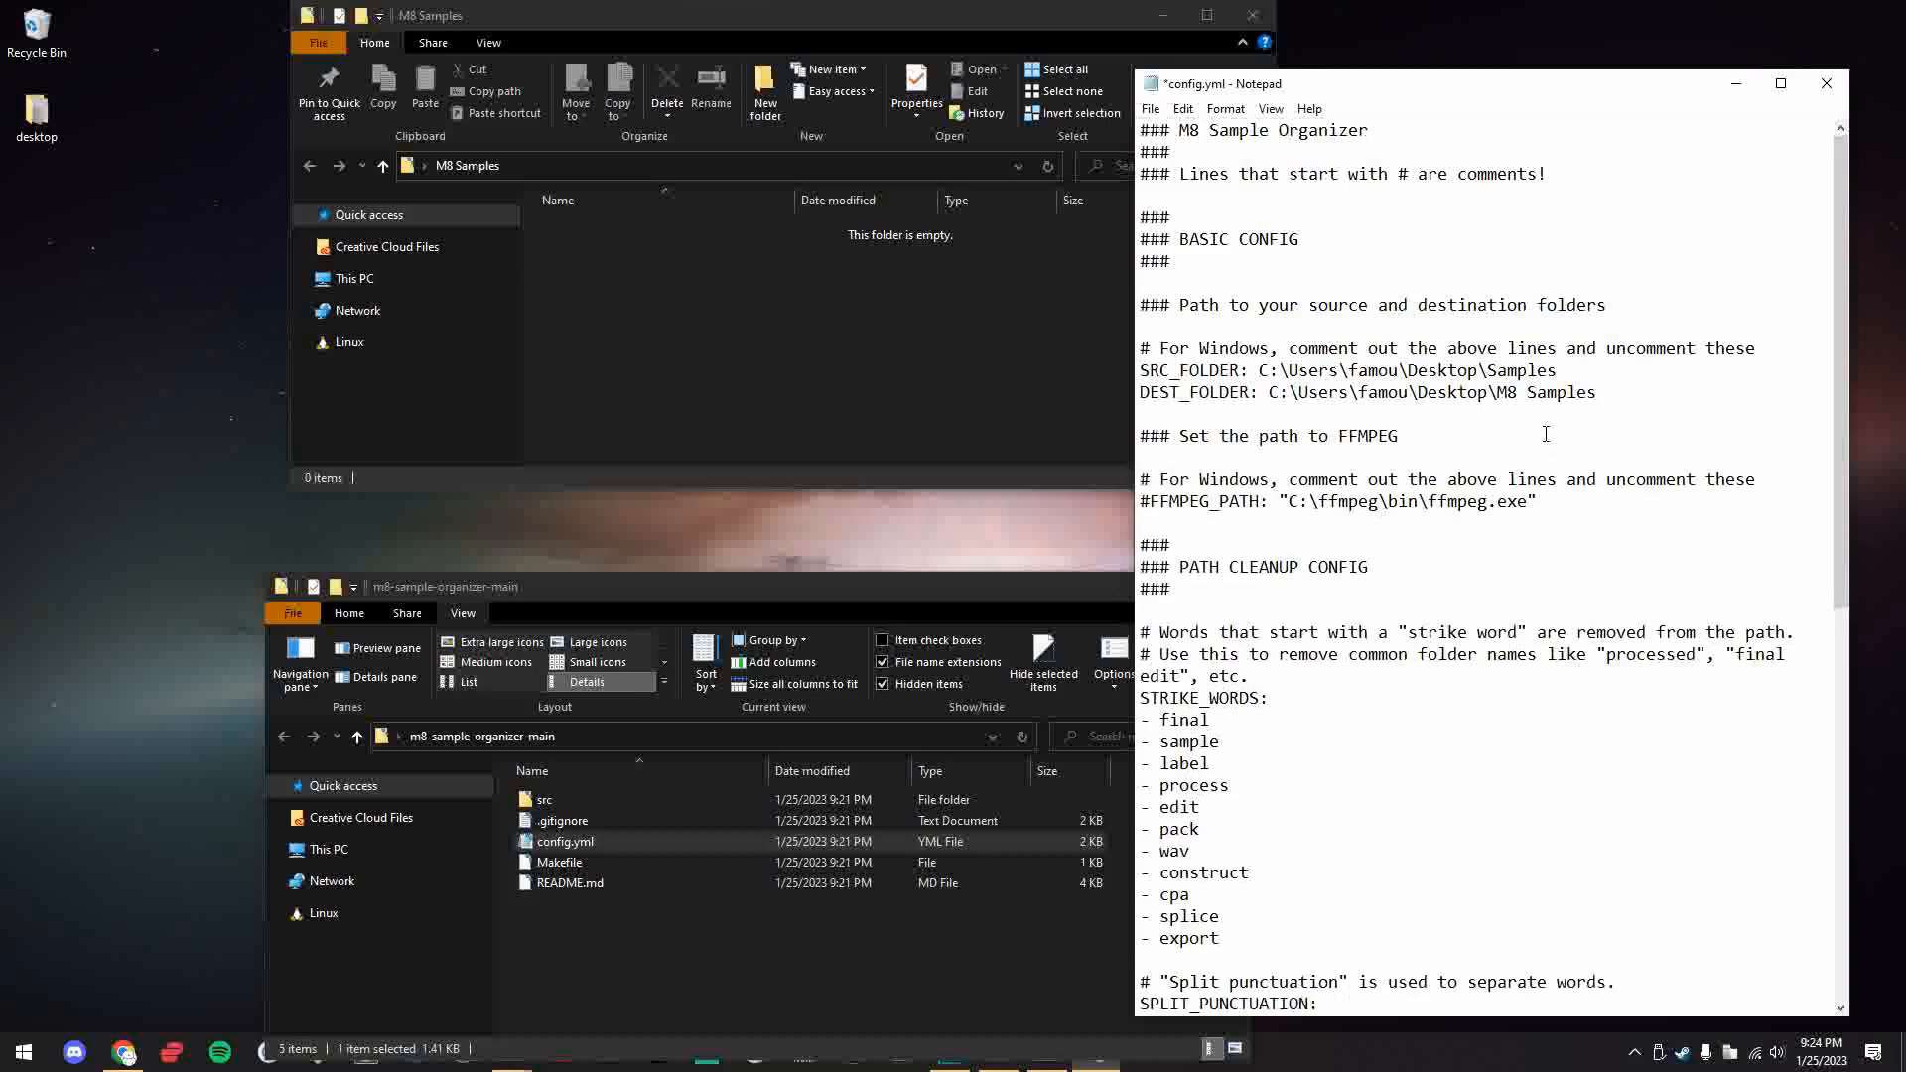
click(1150, 502)
key(BackSpace)
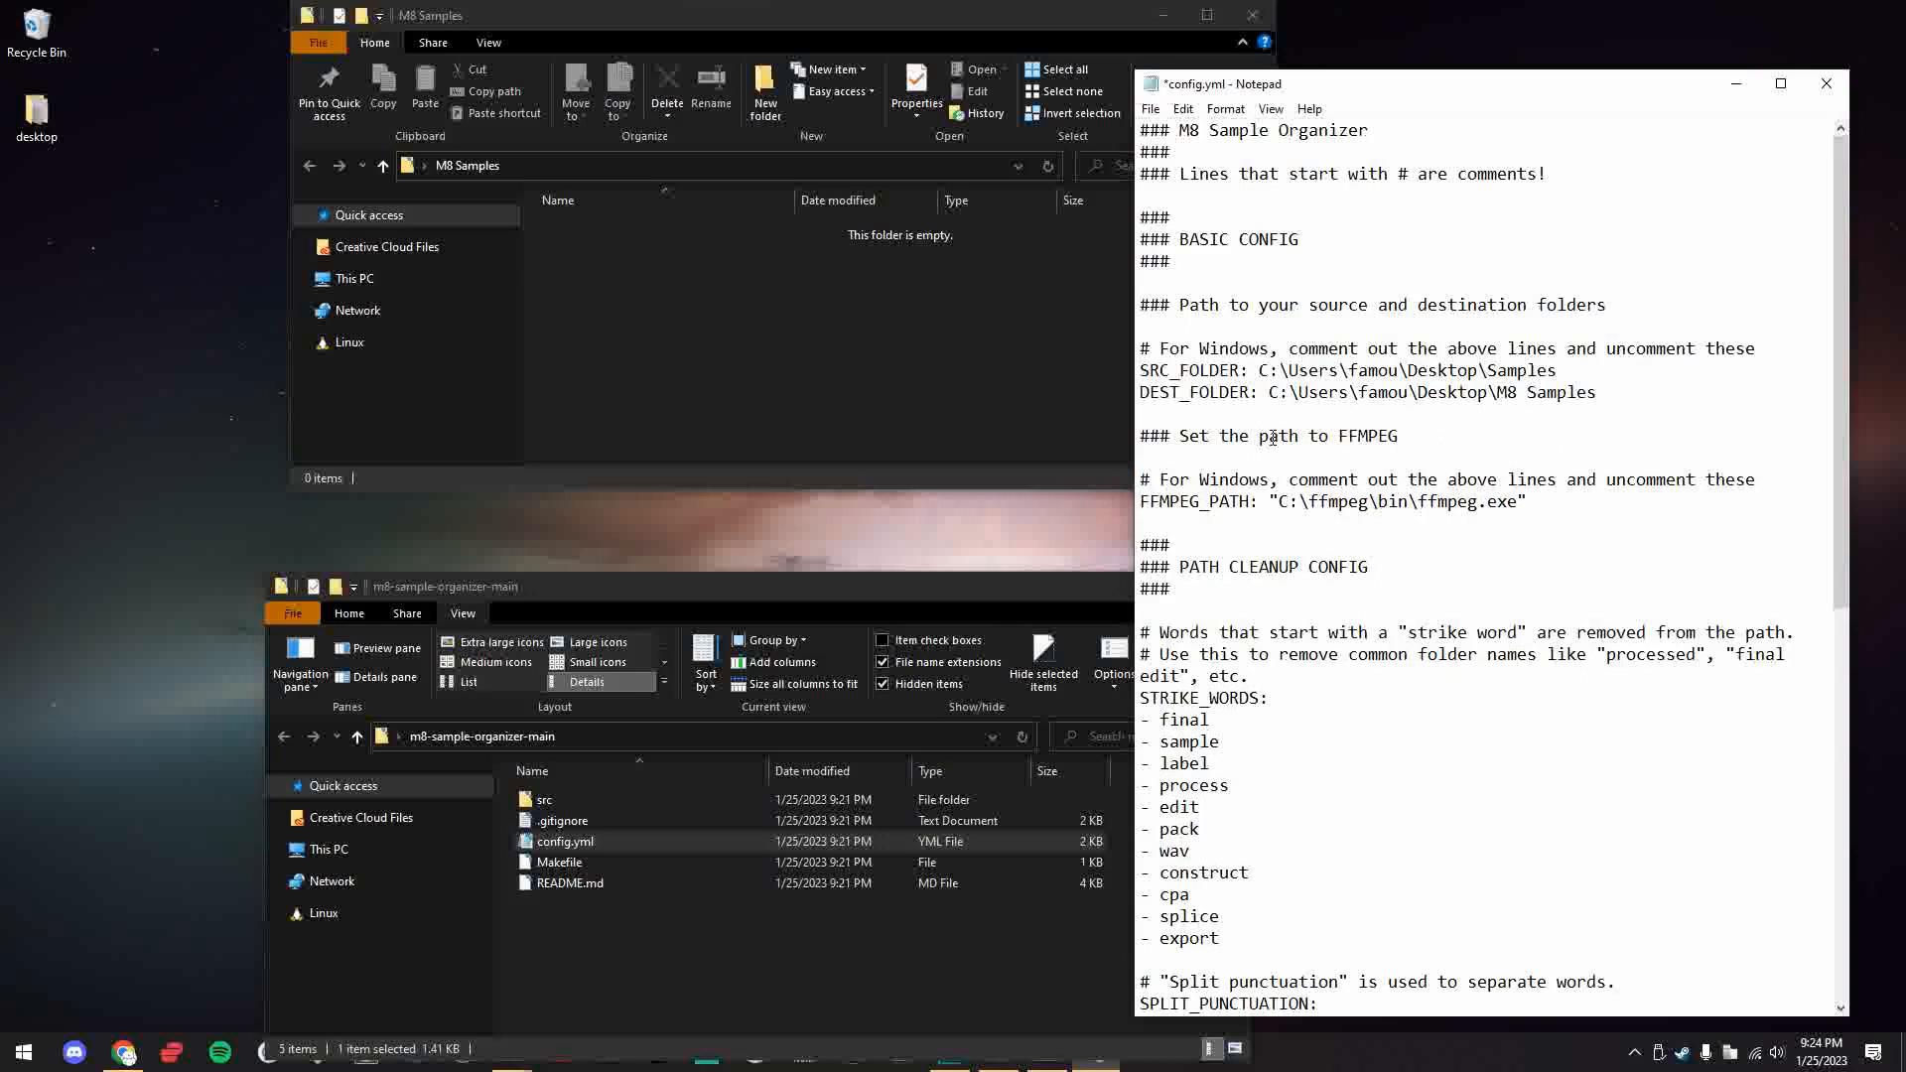
- Extend the path of the ffmpeg bin folder to C:\ffmpeg\bin\ffmpeg.exe in File Explorer and copy the full path
drag(1270, 503, 1633, 514)
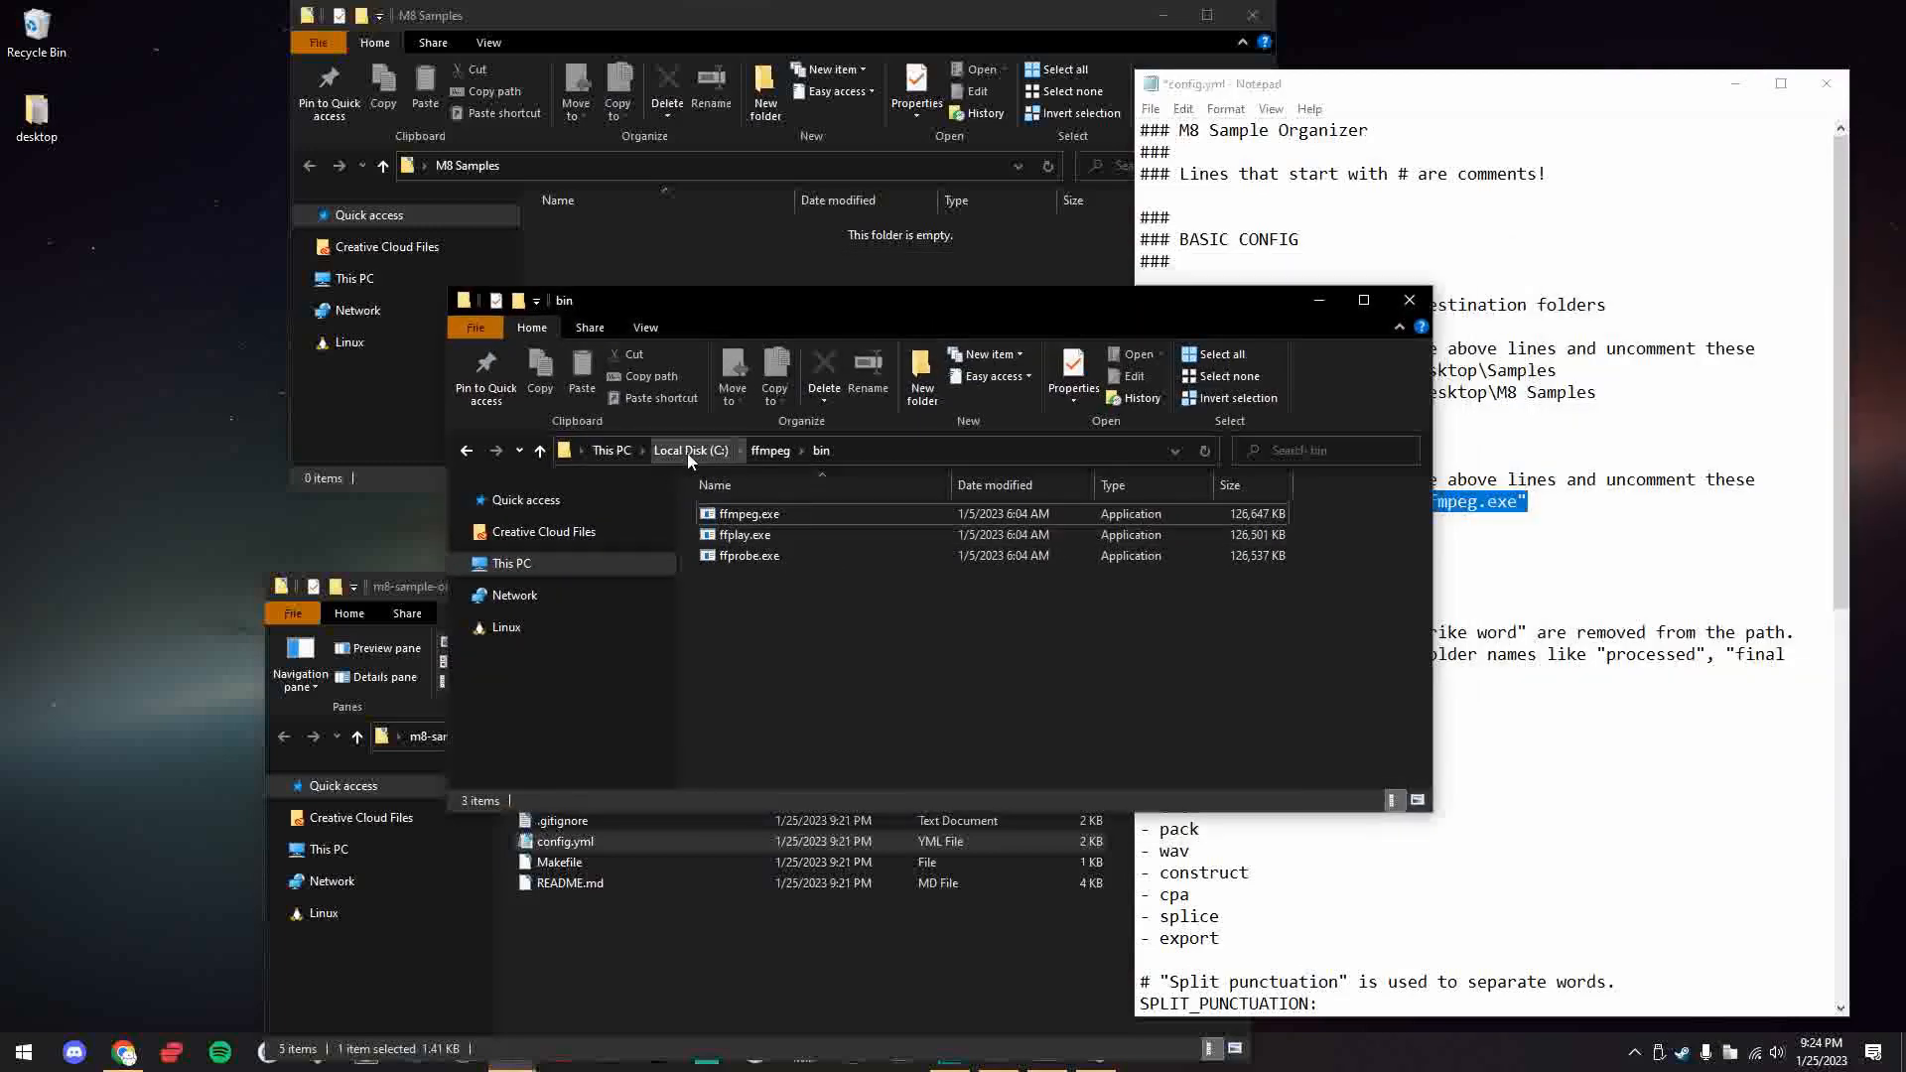
click(884, 455)
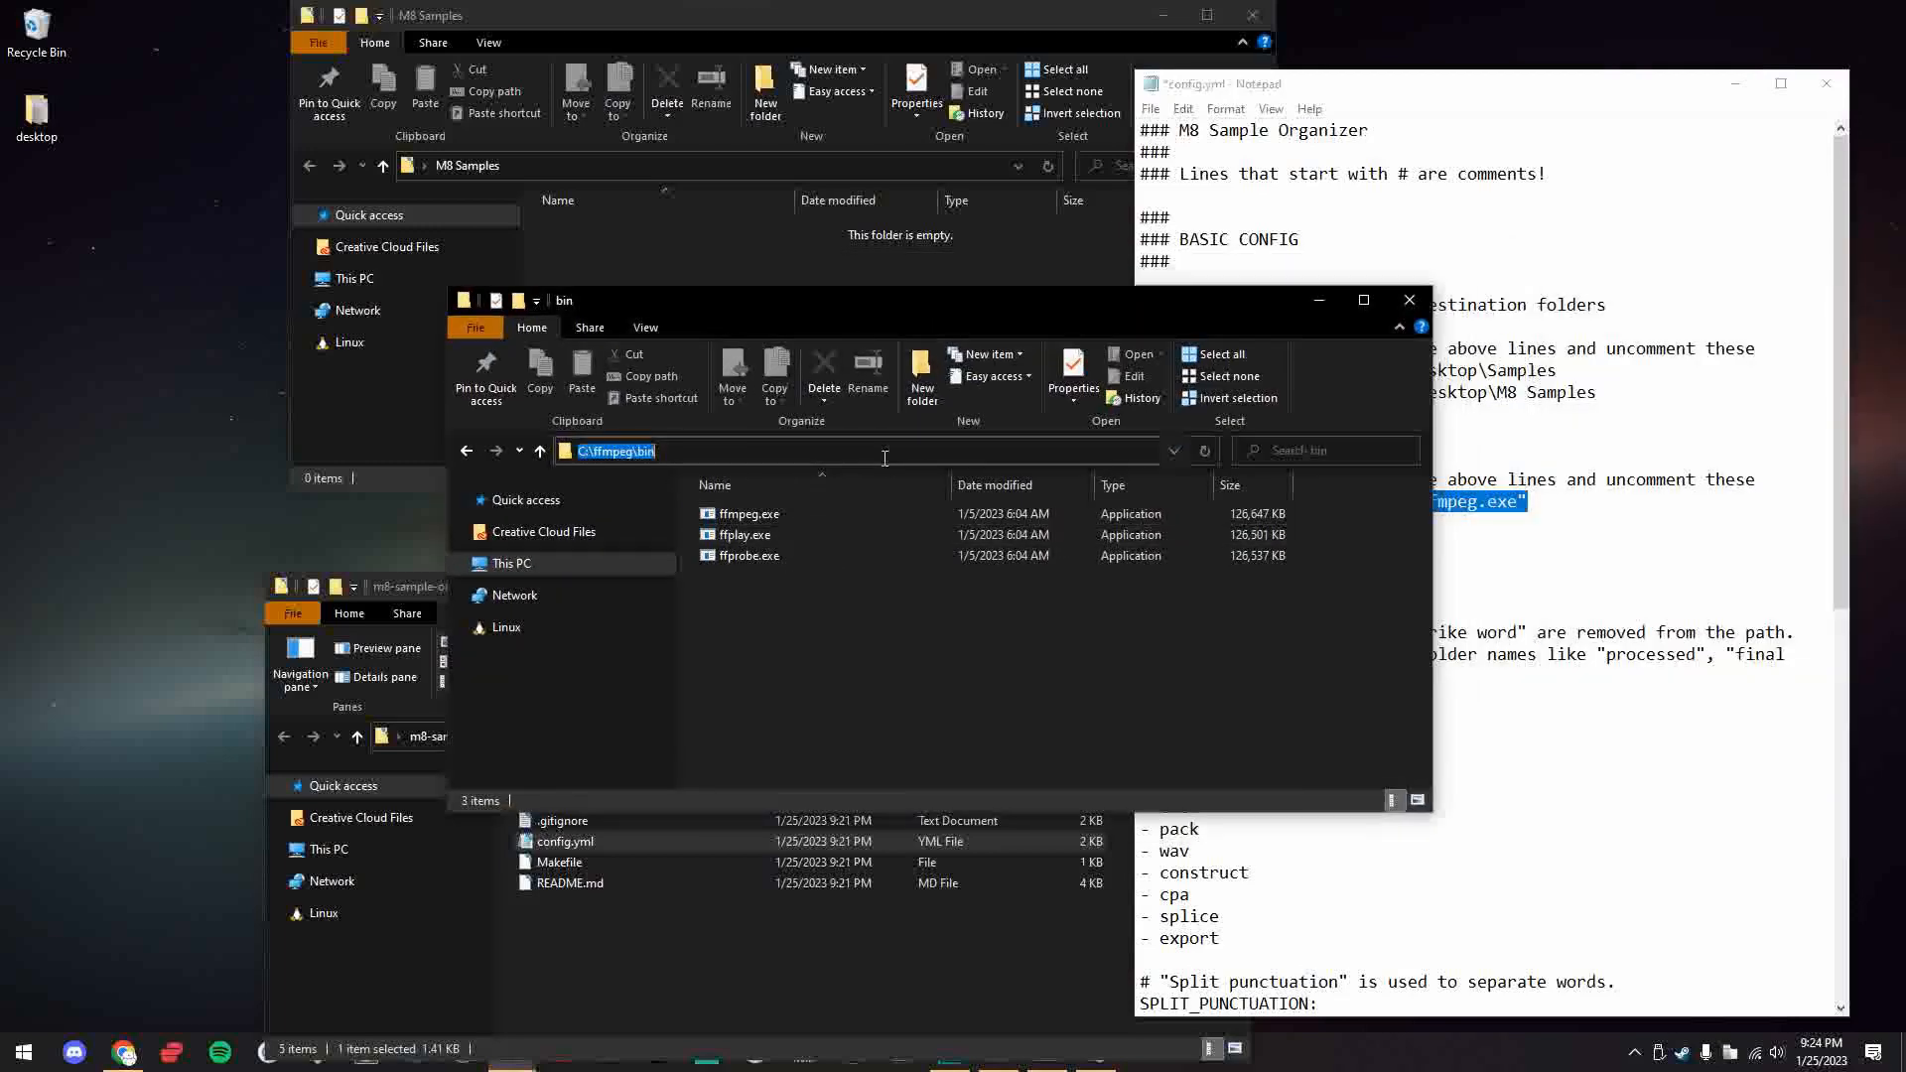
click(721, 448)
text(\)
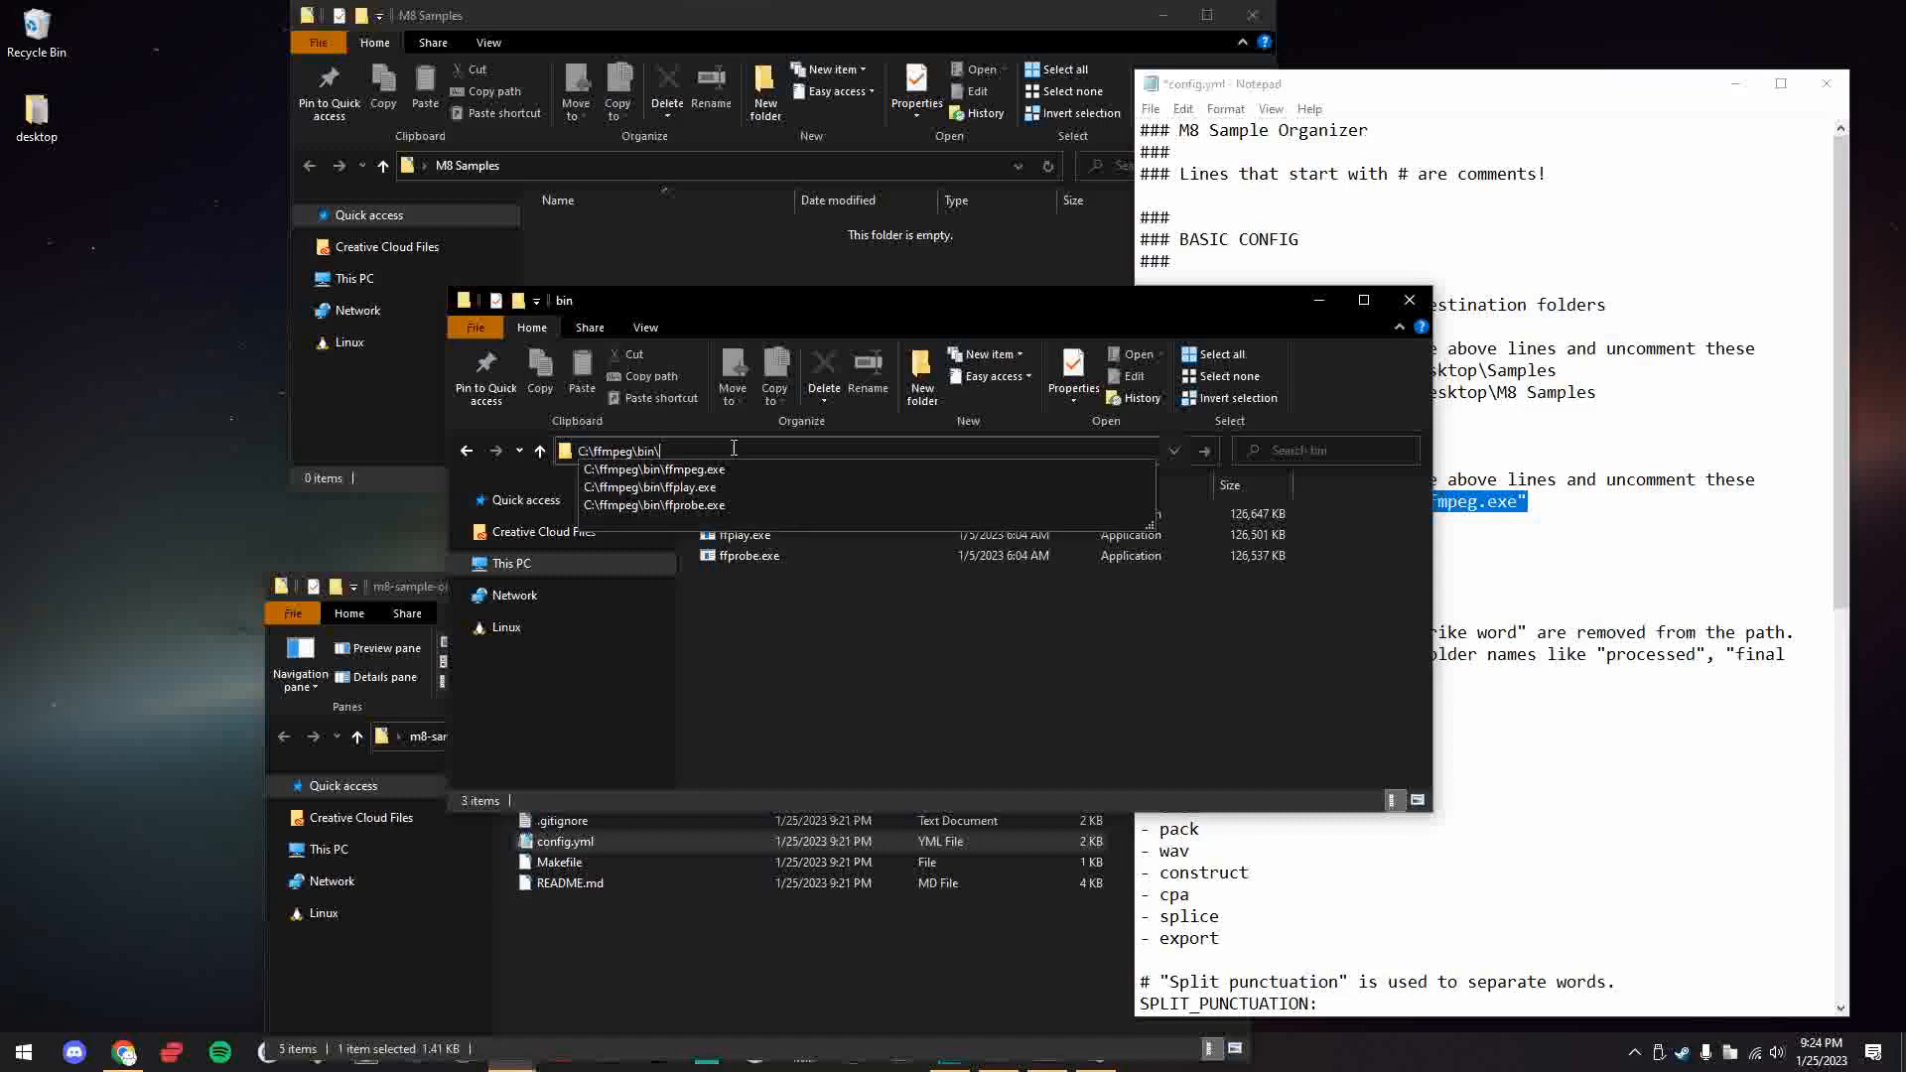
key(Down)
drag(751, 450, 492, 446)
key(ctrl+c)
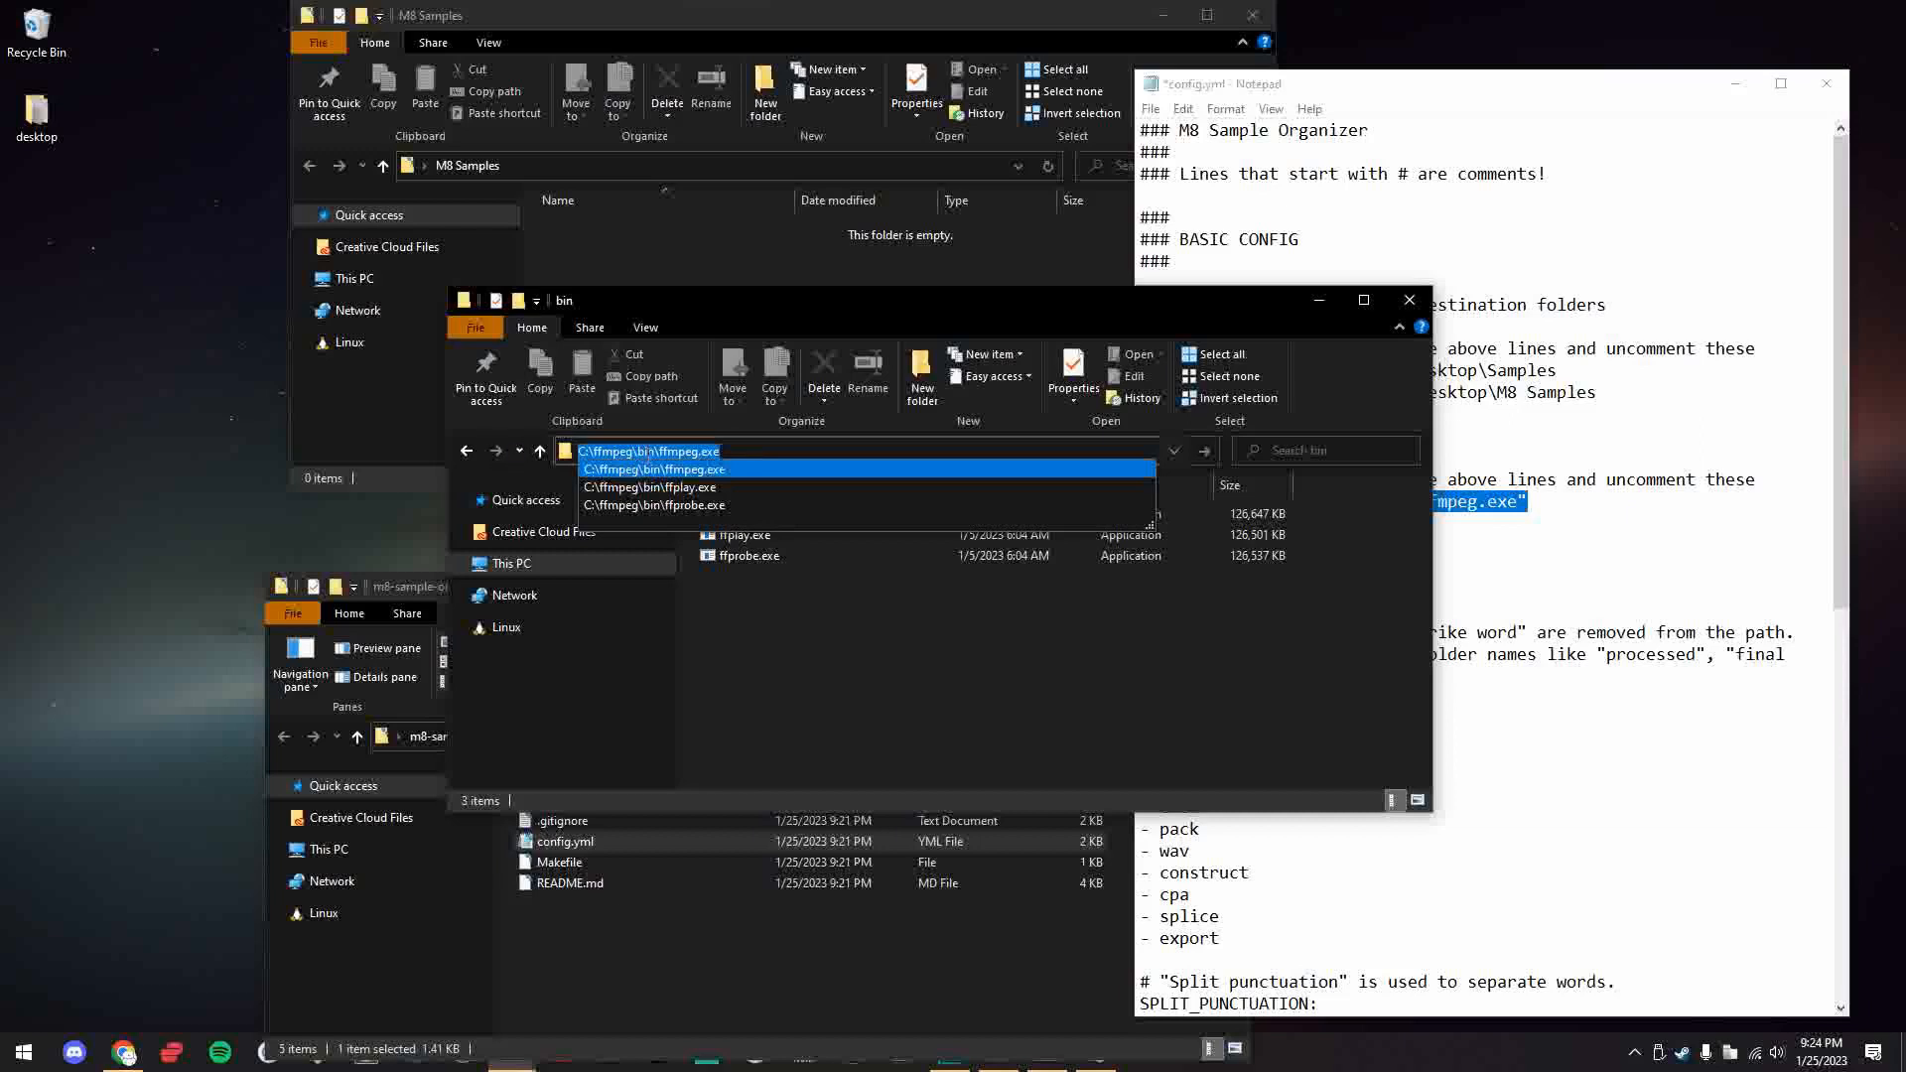
- Replace the quoted FFMPEG_PATH value in config.yml with C:\ffmpeg\bin\ffmpeg.exe and move the bin folder window out of the way
click(1553, 496)
drag(1554, 497, 1271, 501)
key(ctrl+v)
click(879, 301)
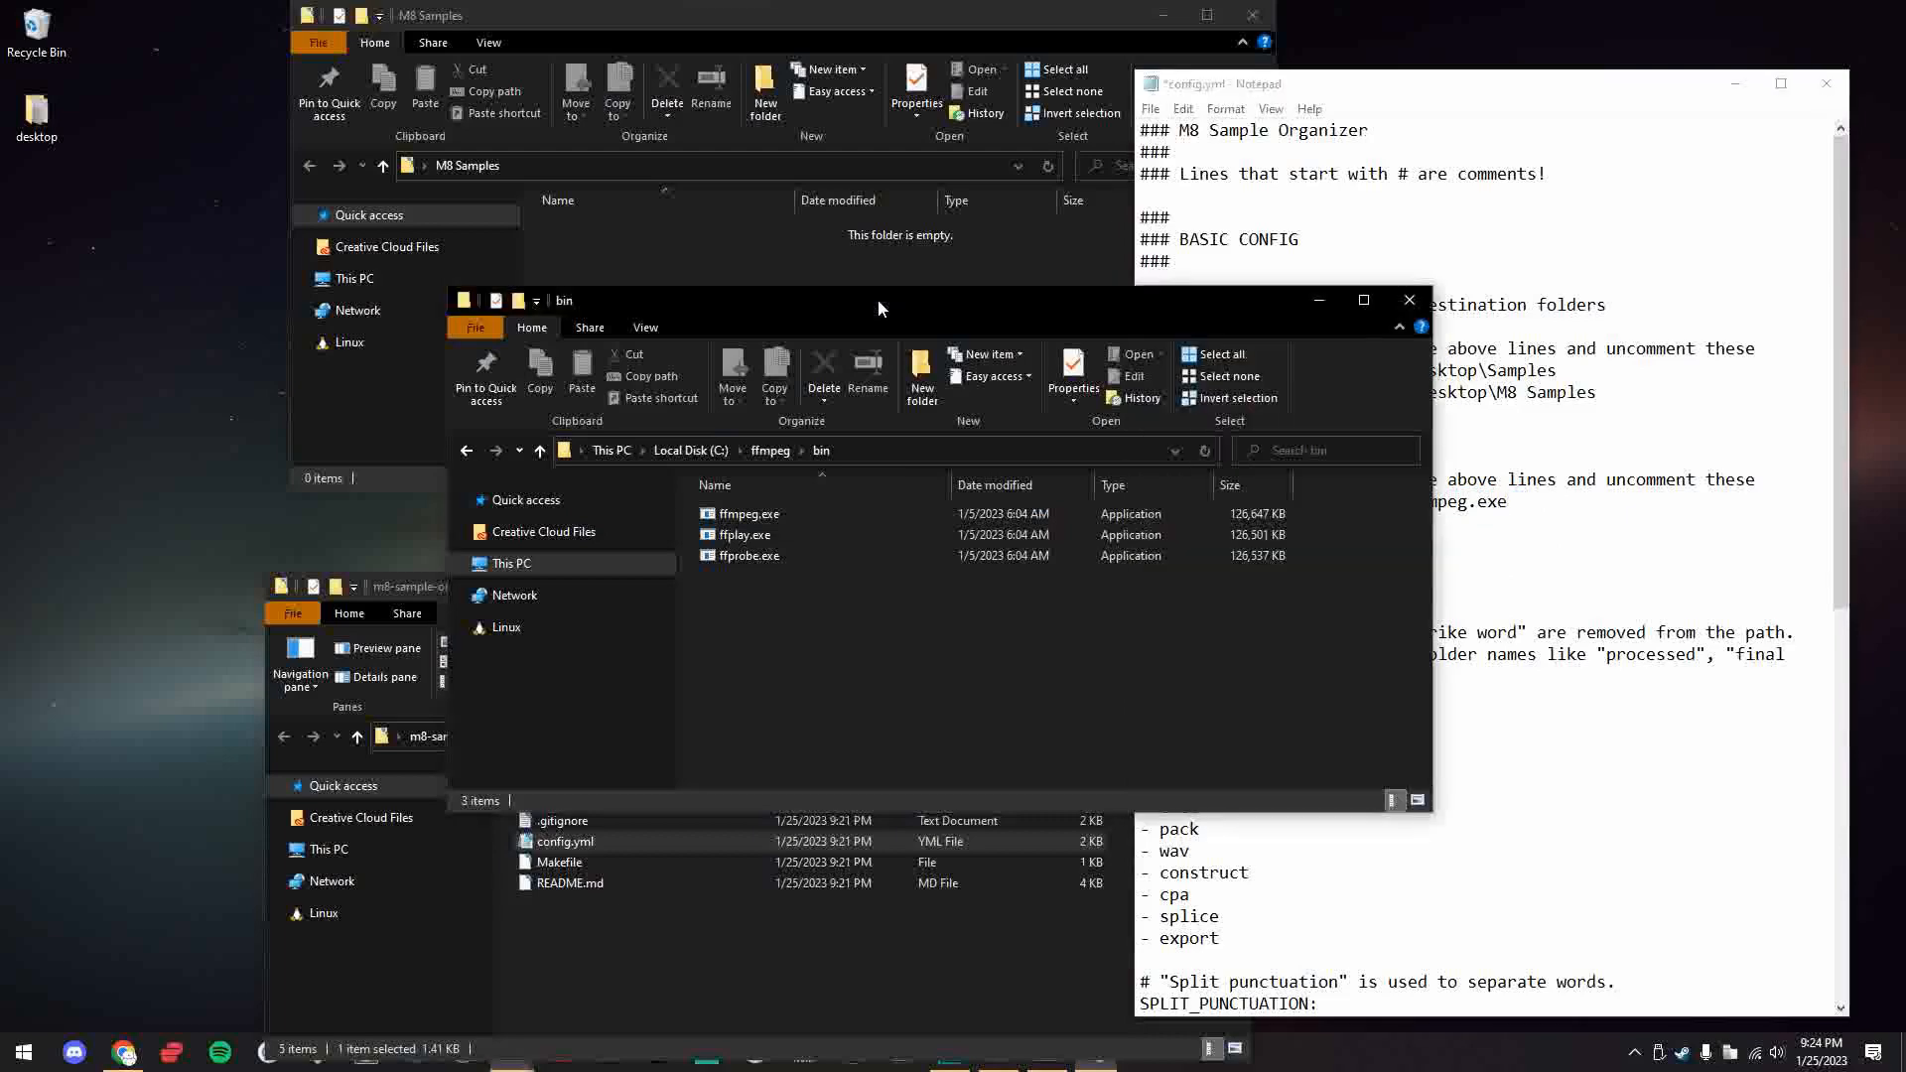
drag(879, 301, 1905, 362)
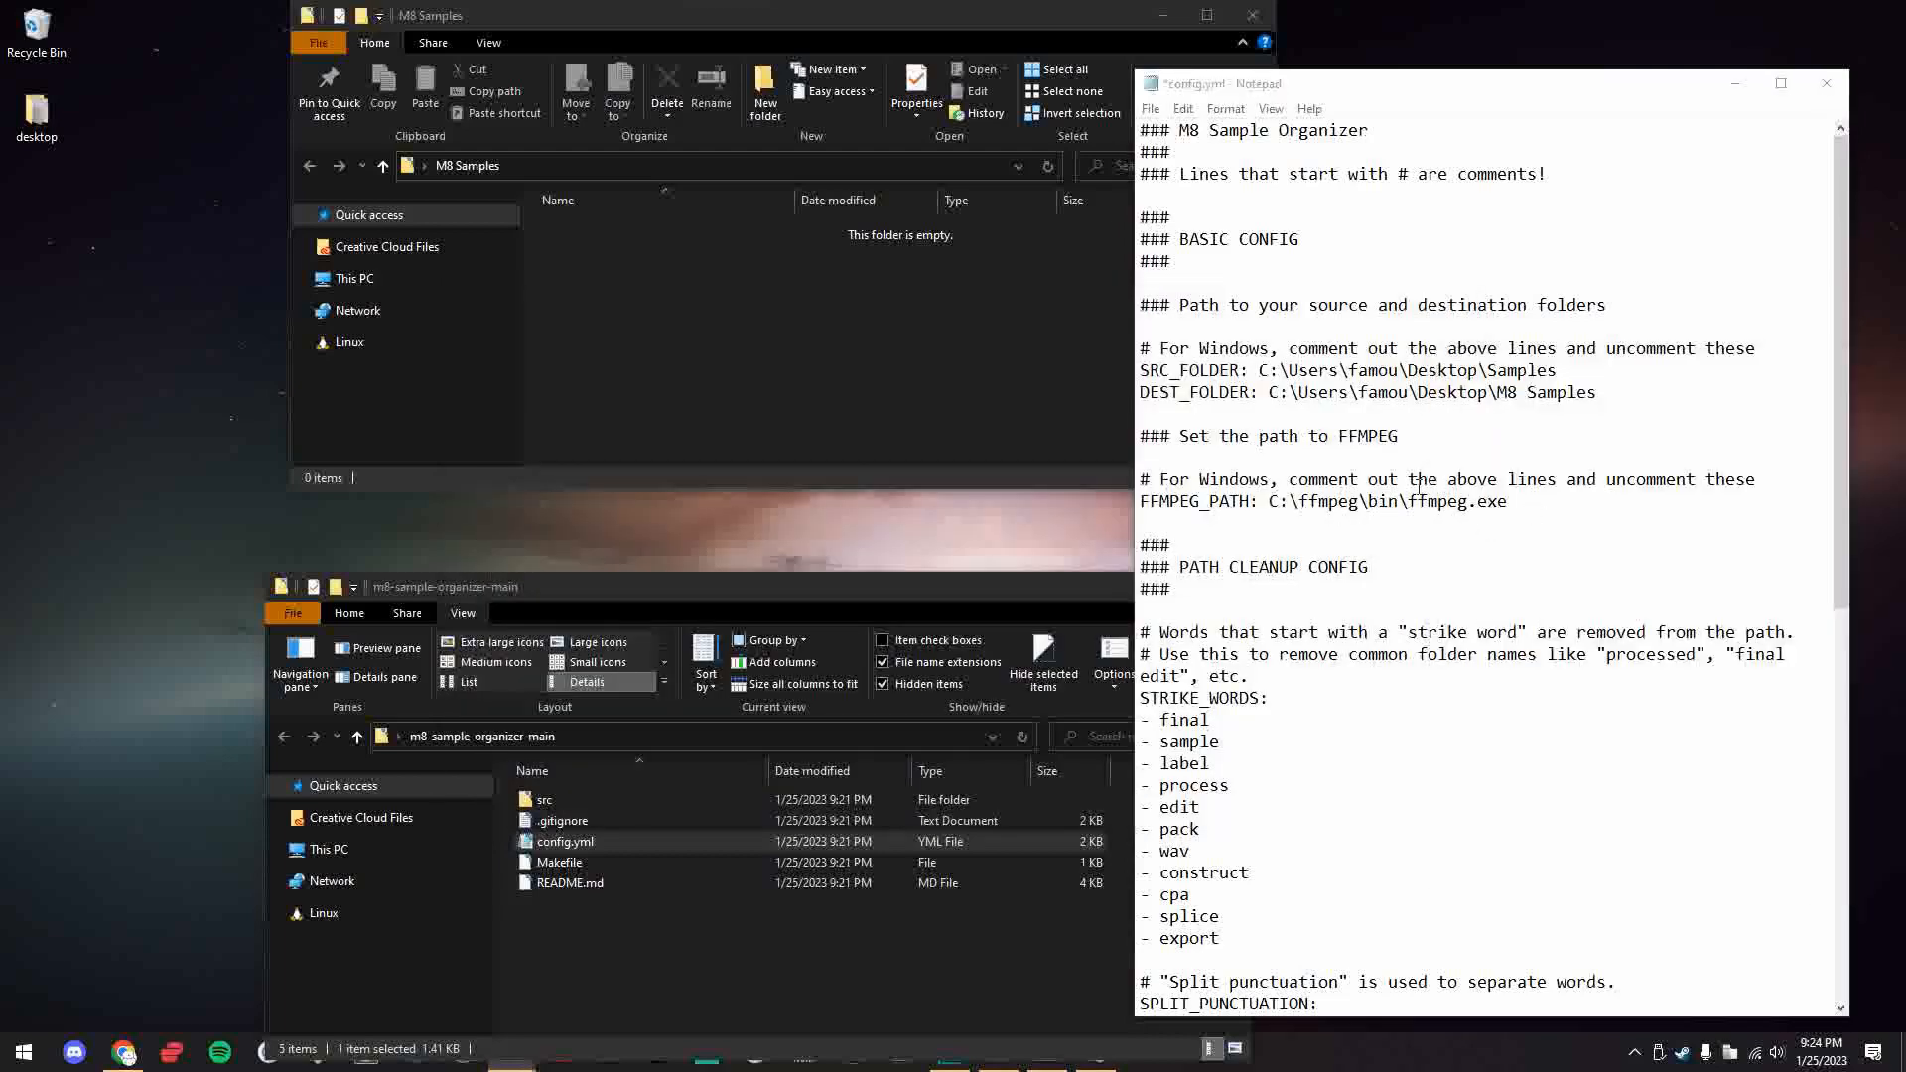
- Add "- draft" as a new entry at the end of the STRIKE_WORDS list in config.yml
scroll(1413, 489, down, 4)
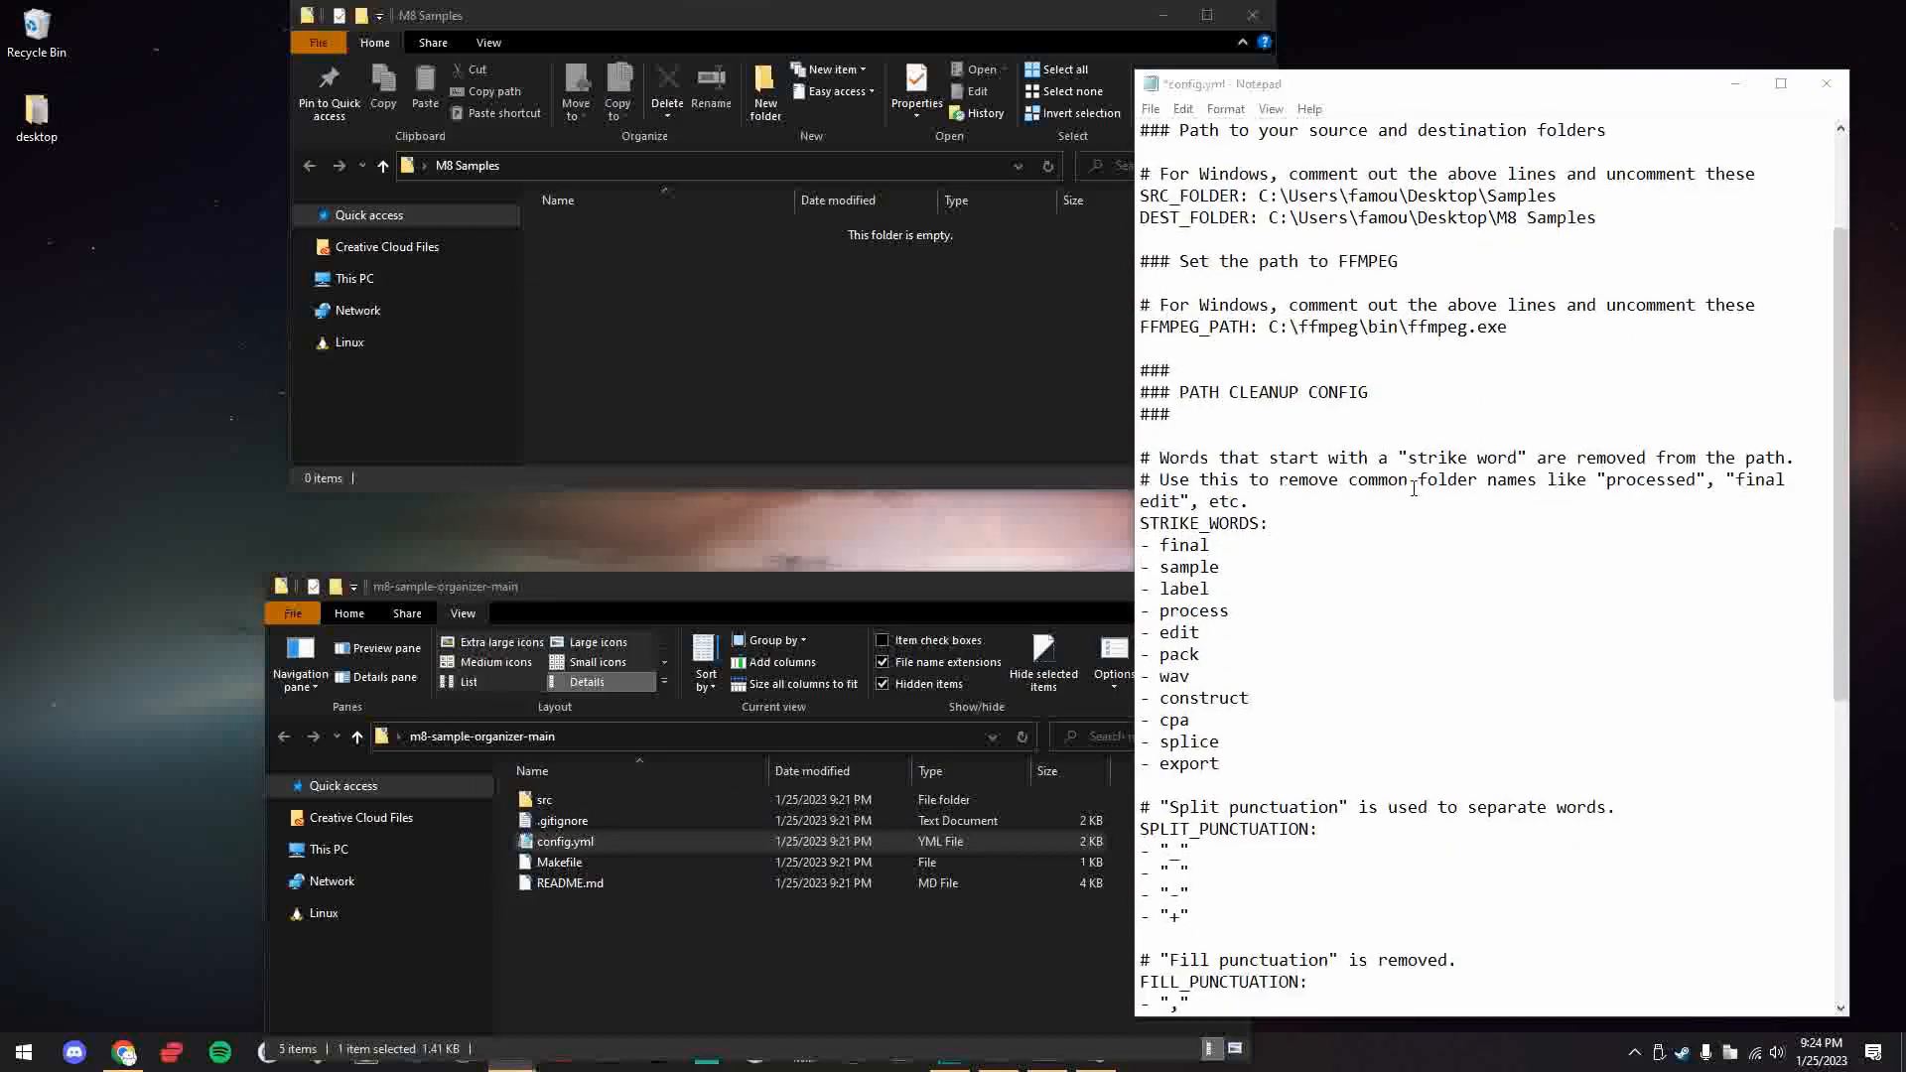
scroll(1414, 489, down, 2)
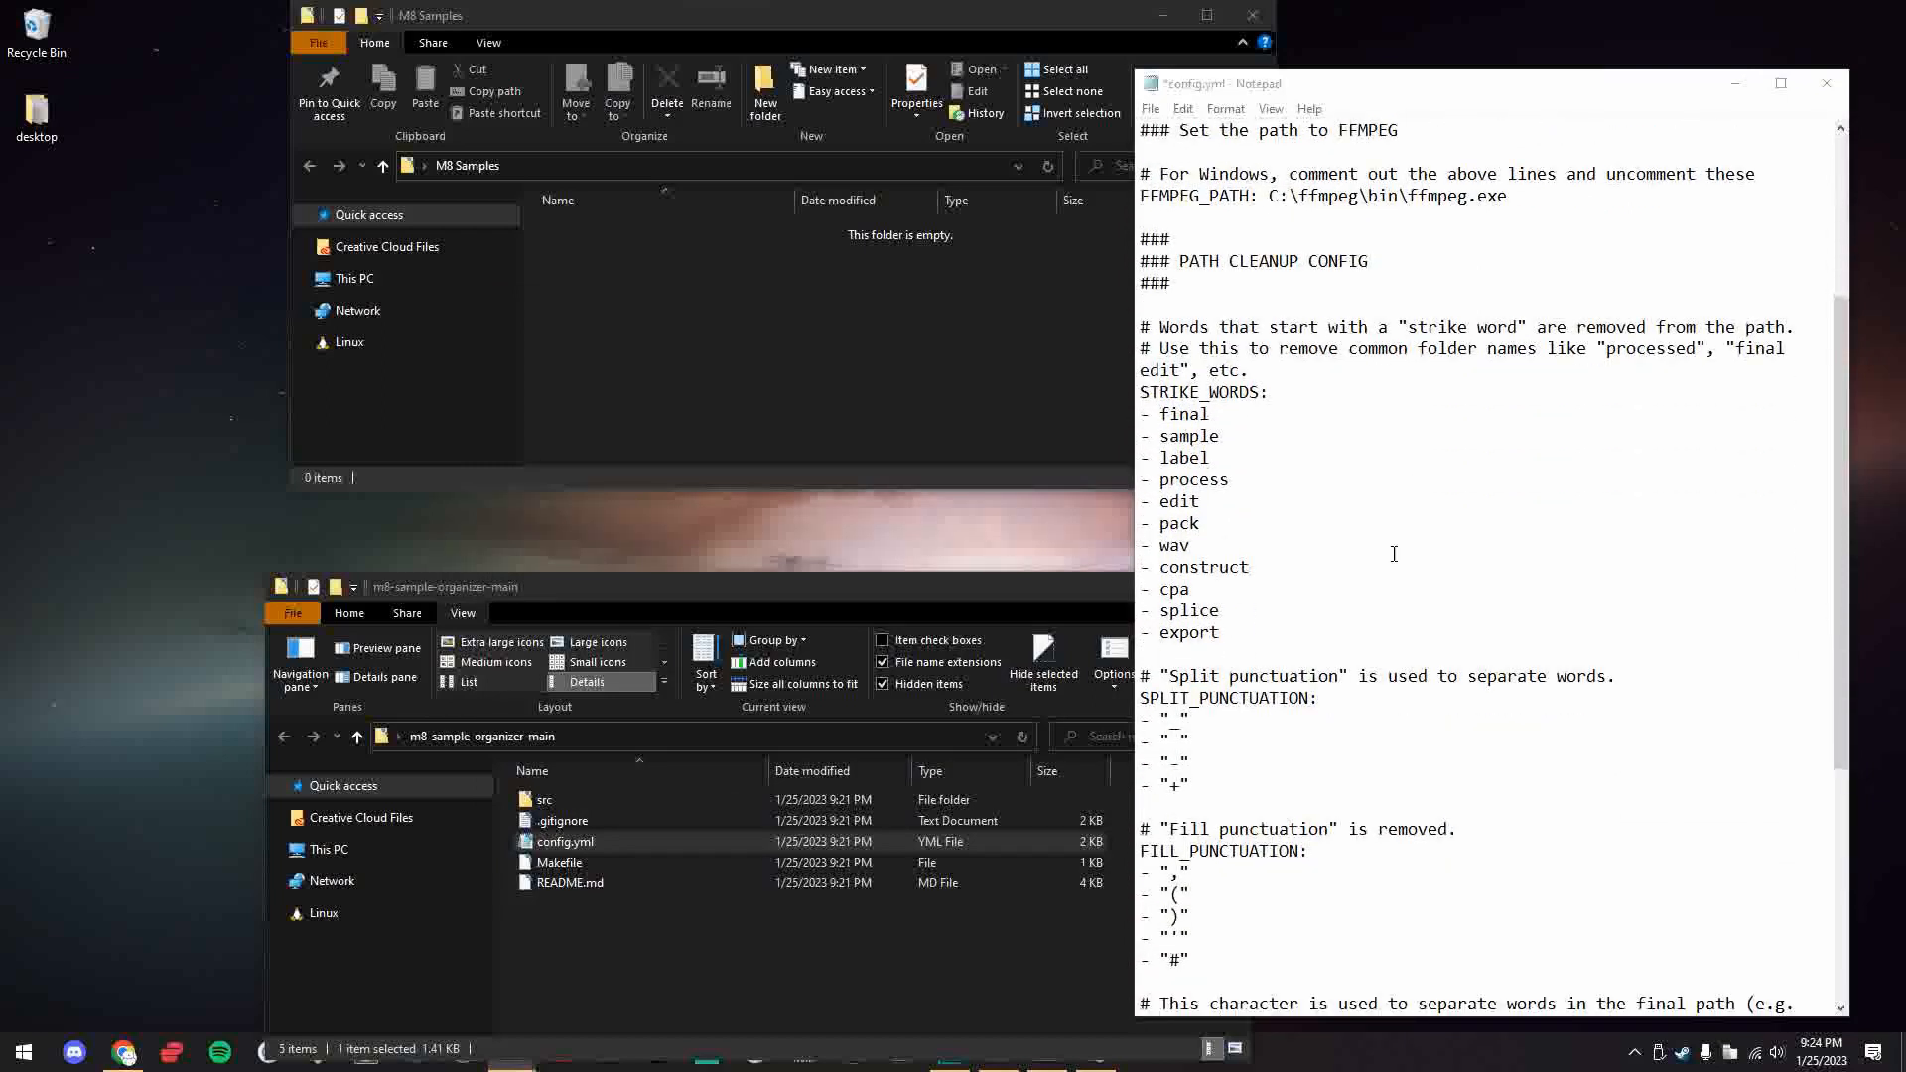
click(1276, 632)
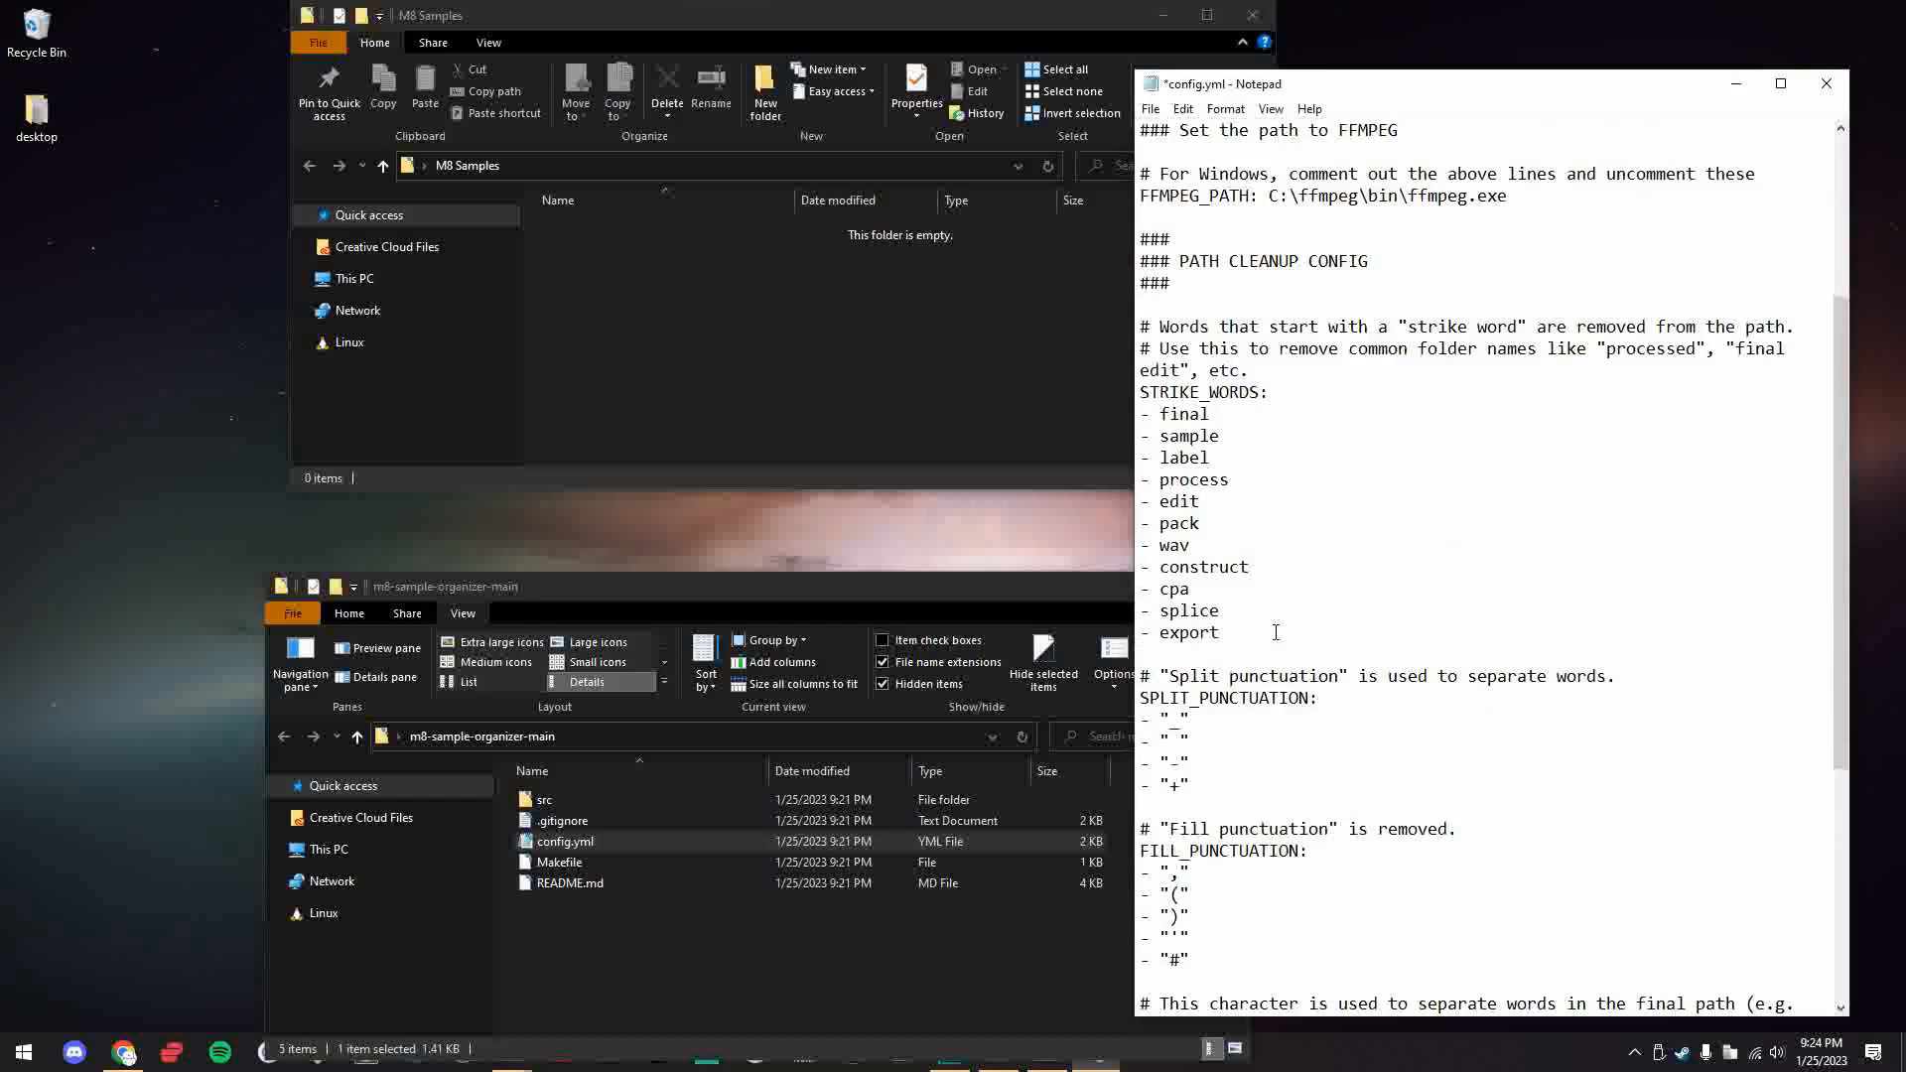
key(Return)
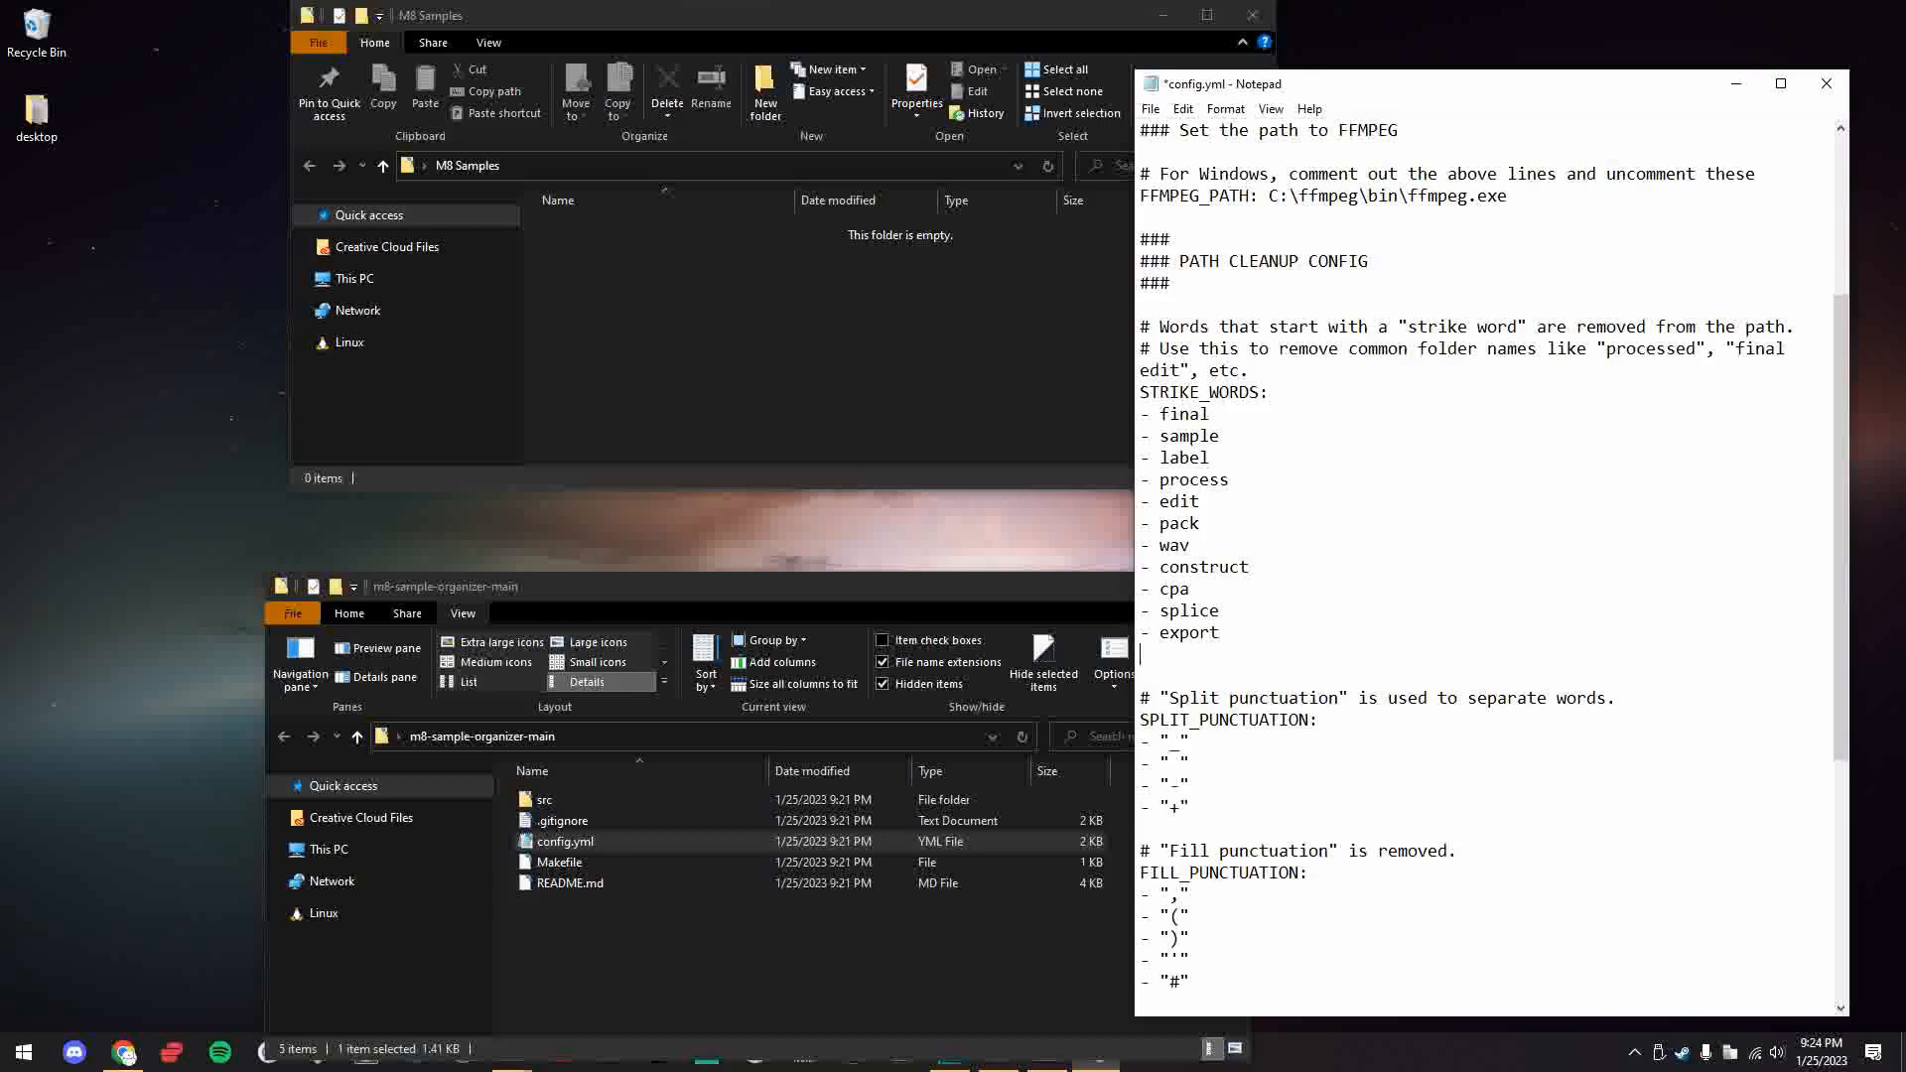
text(- draft)
- Review the SPLIT_PUNCTUATION, FILL_PUNCTUATION and JOIN_SEP settings in the path cleanup section of config.yml
scroll(1335, 571, down, 2)
scroll(1336, 571, down, 4)
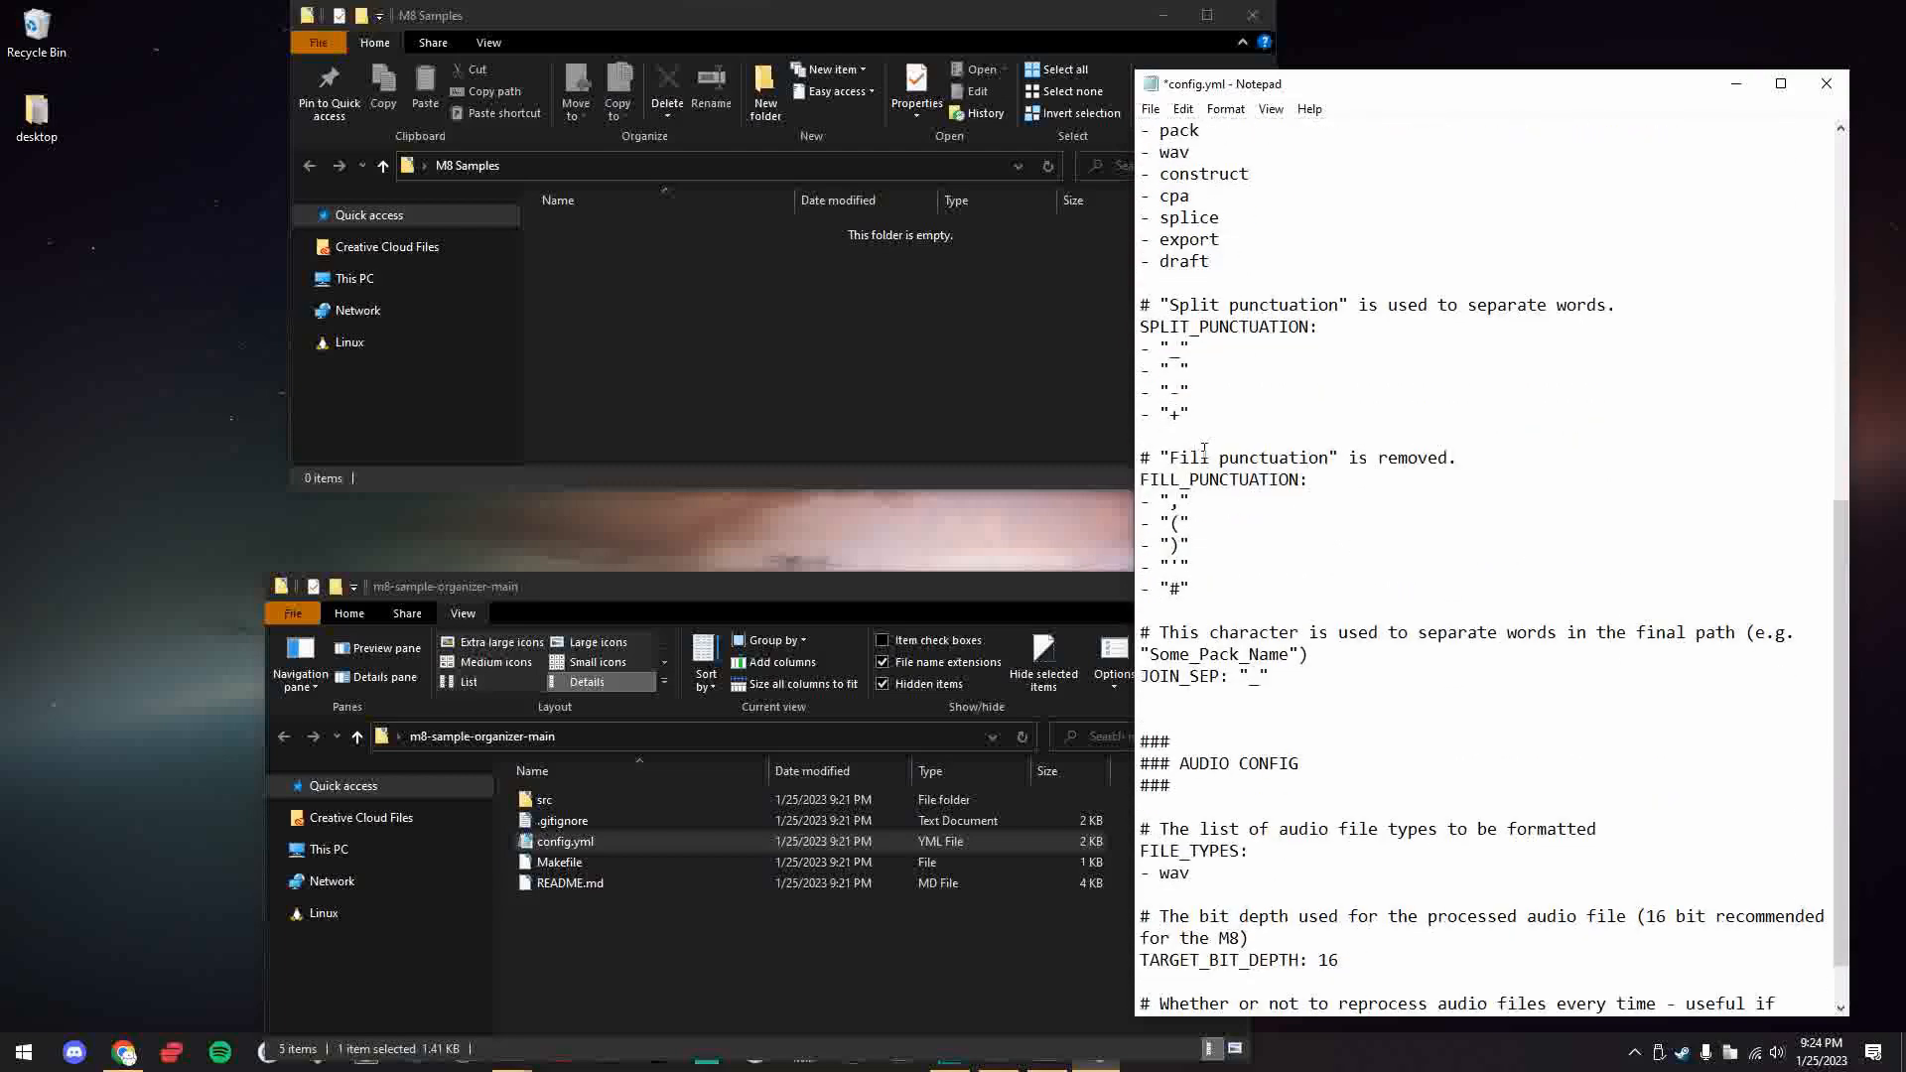
drag(1213, 421, 1132, 346)
click(1326, 381)
drag(1200, 417, 1127, 344)
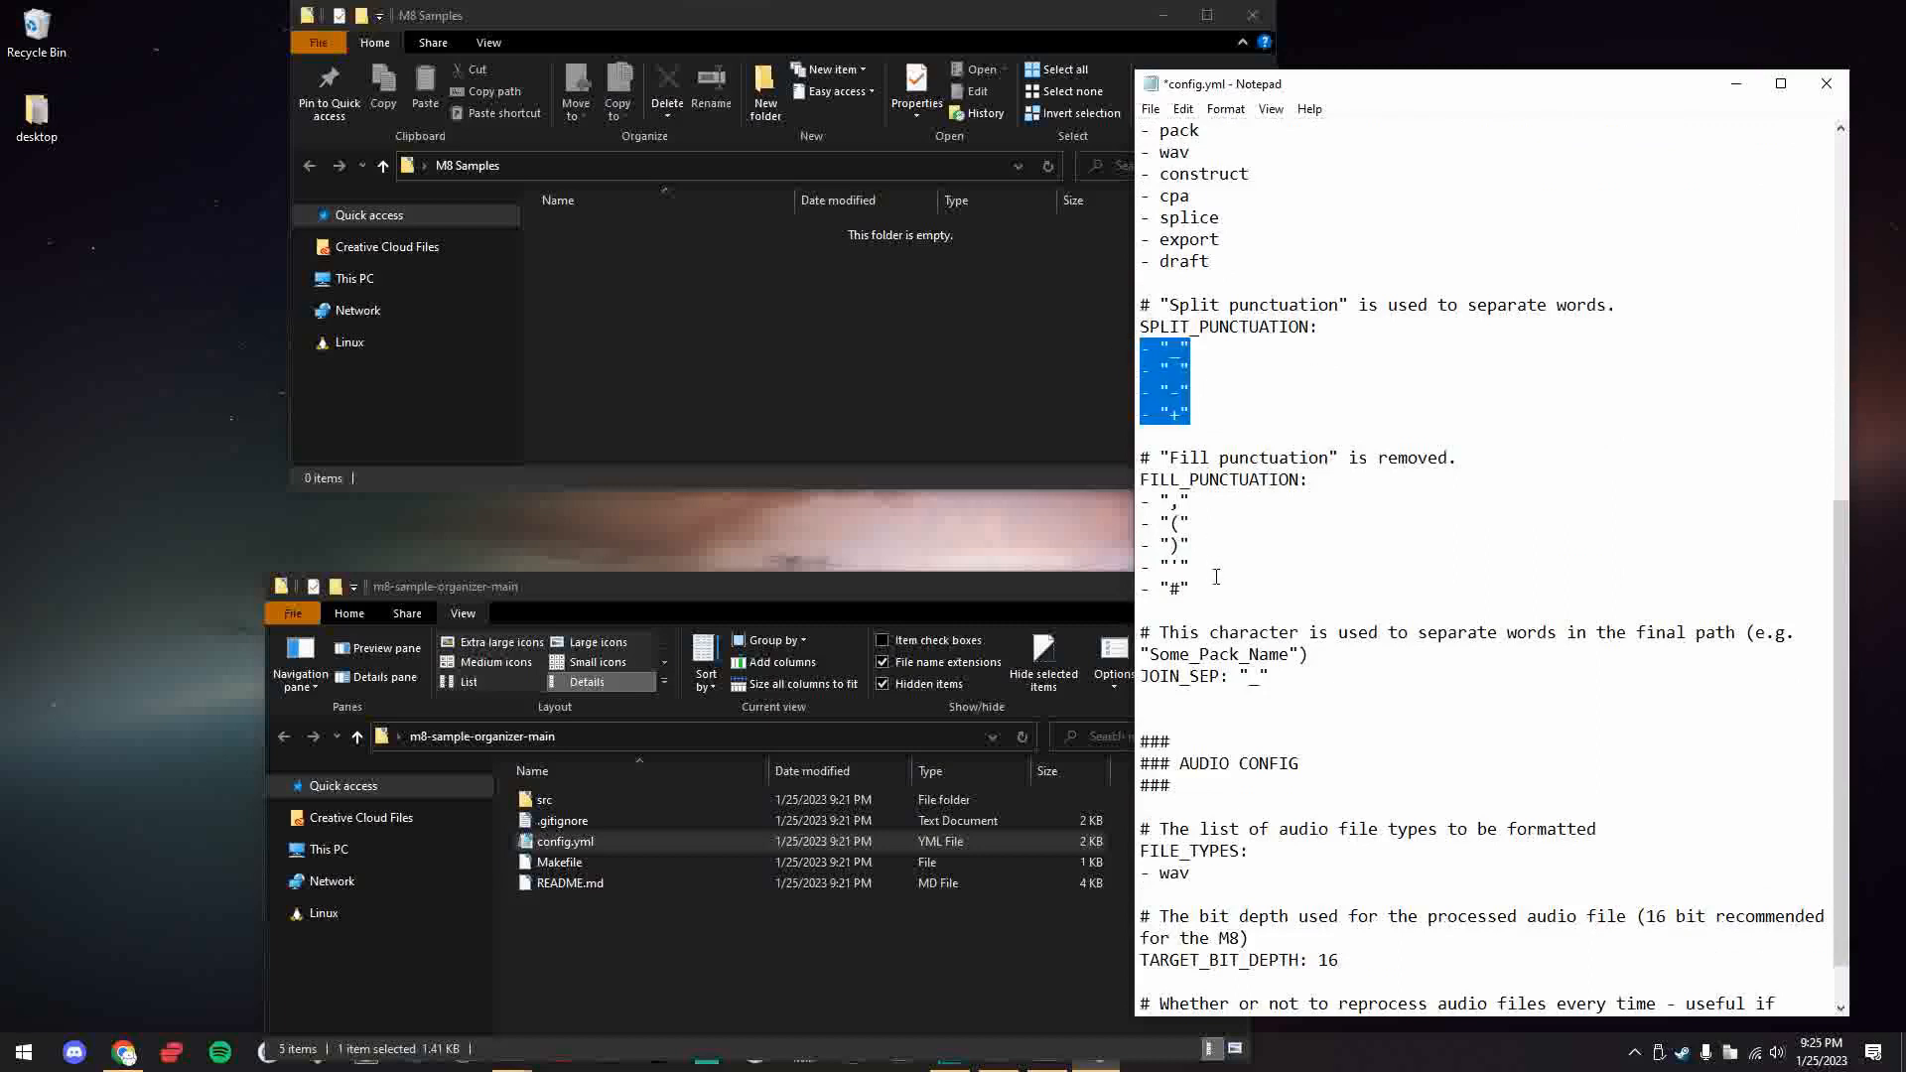
drag(1217, 578, 1138, 506)
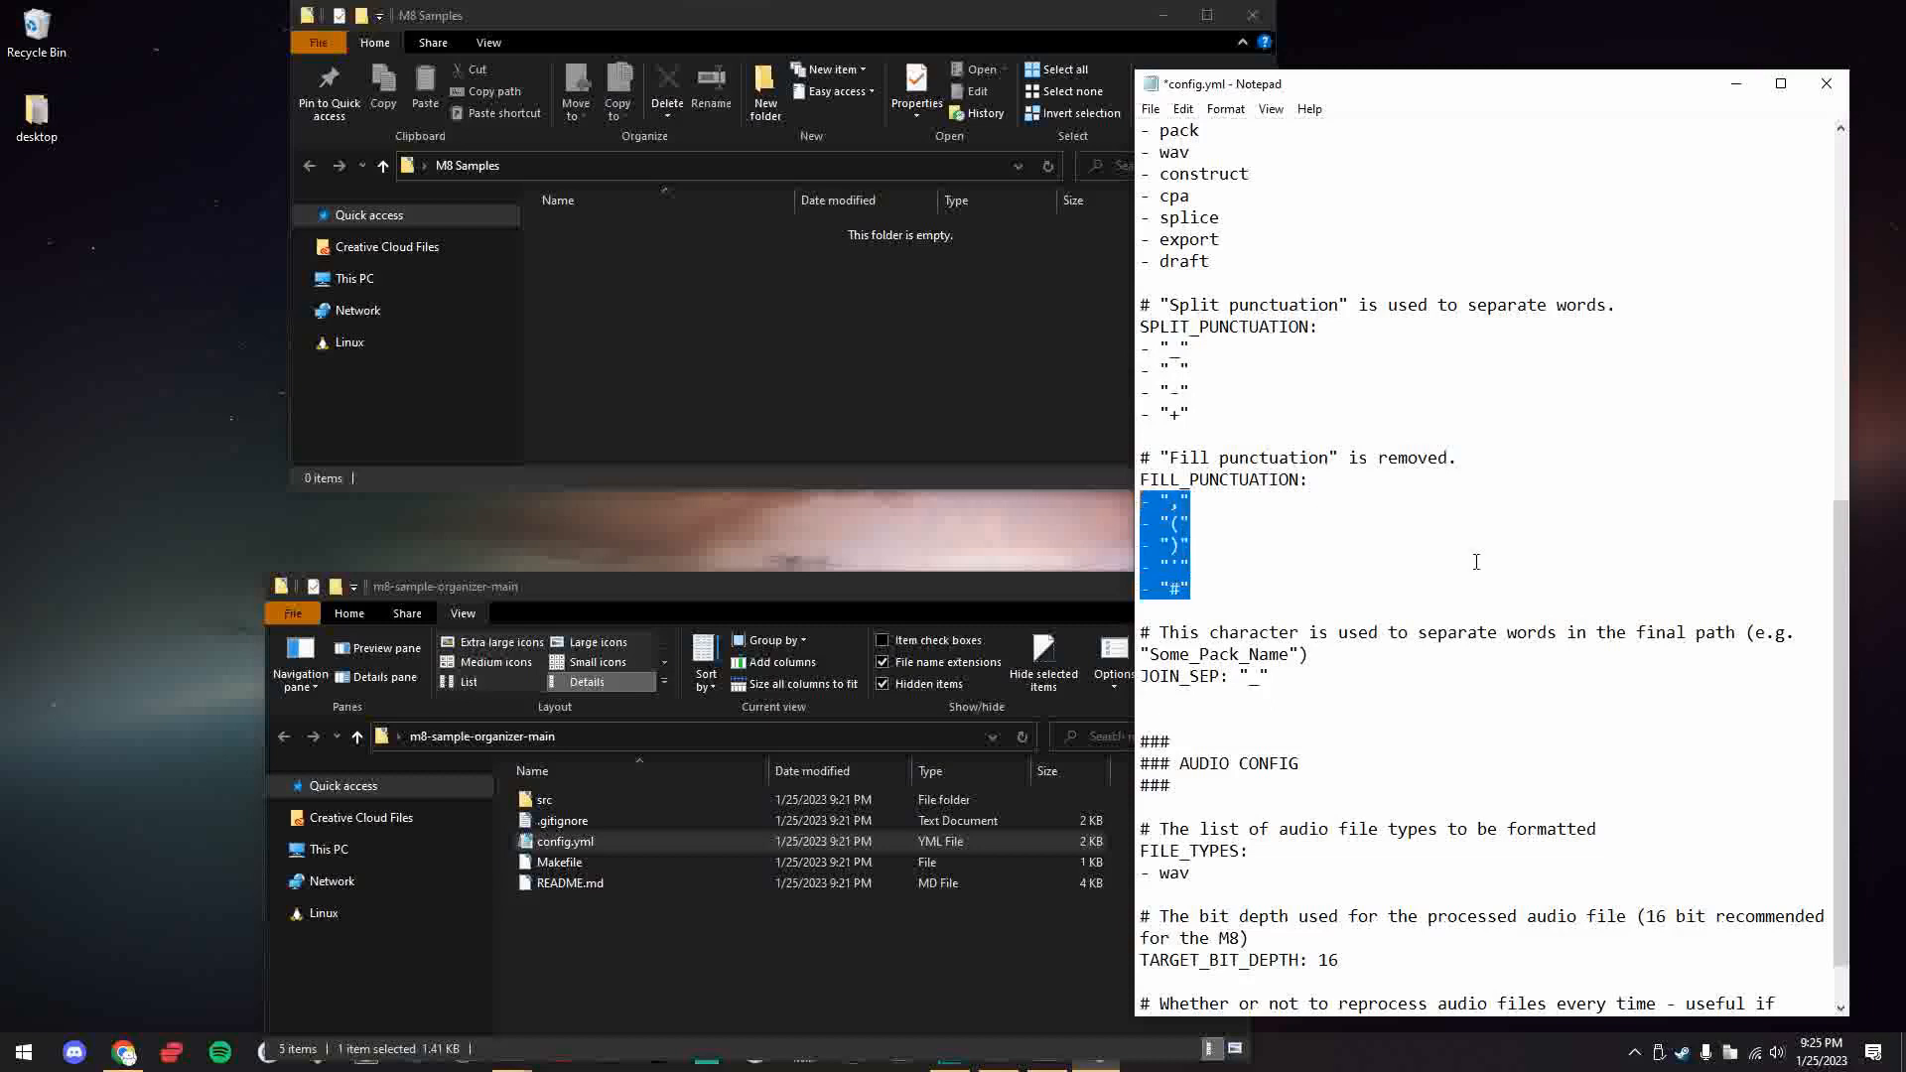
click(1316, 553)
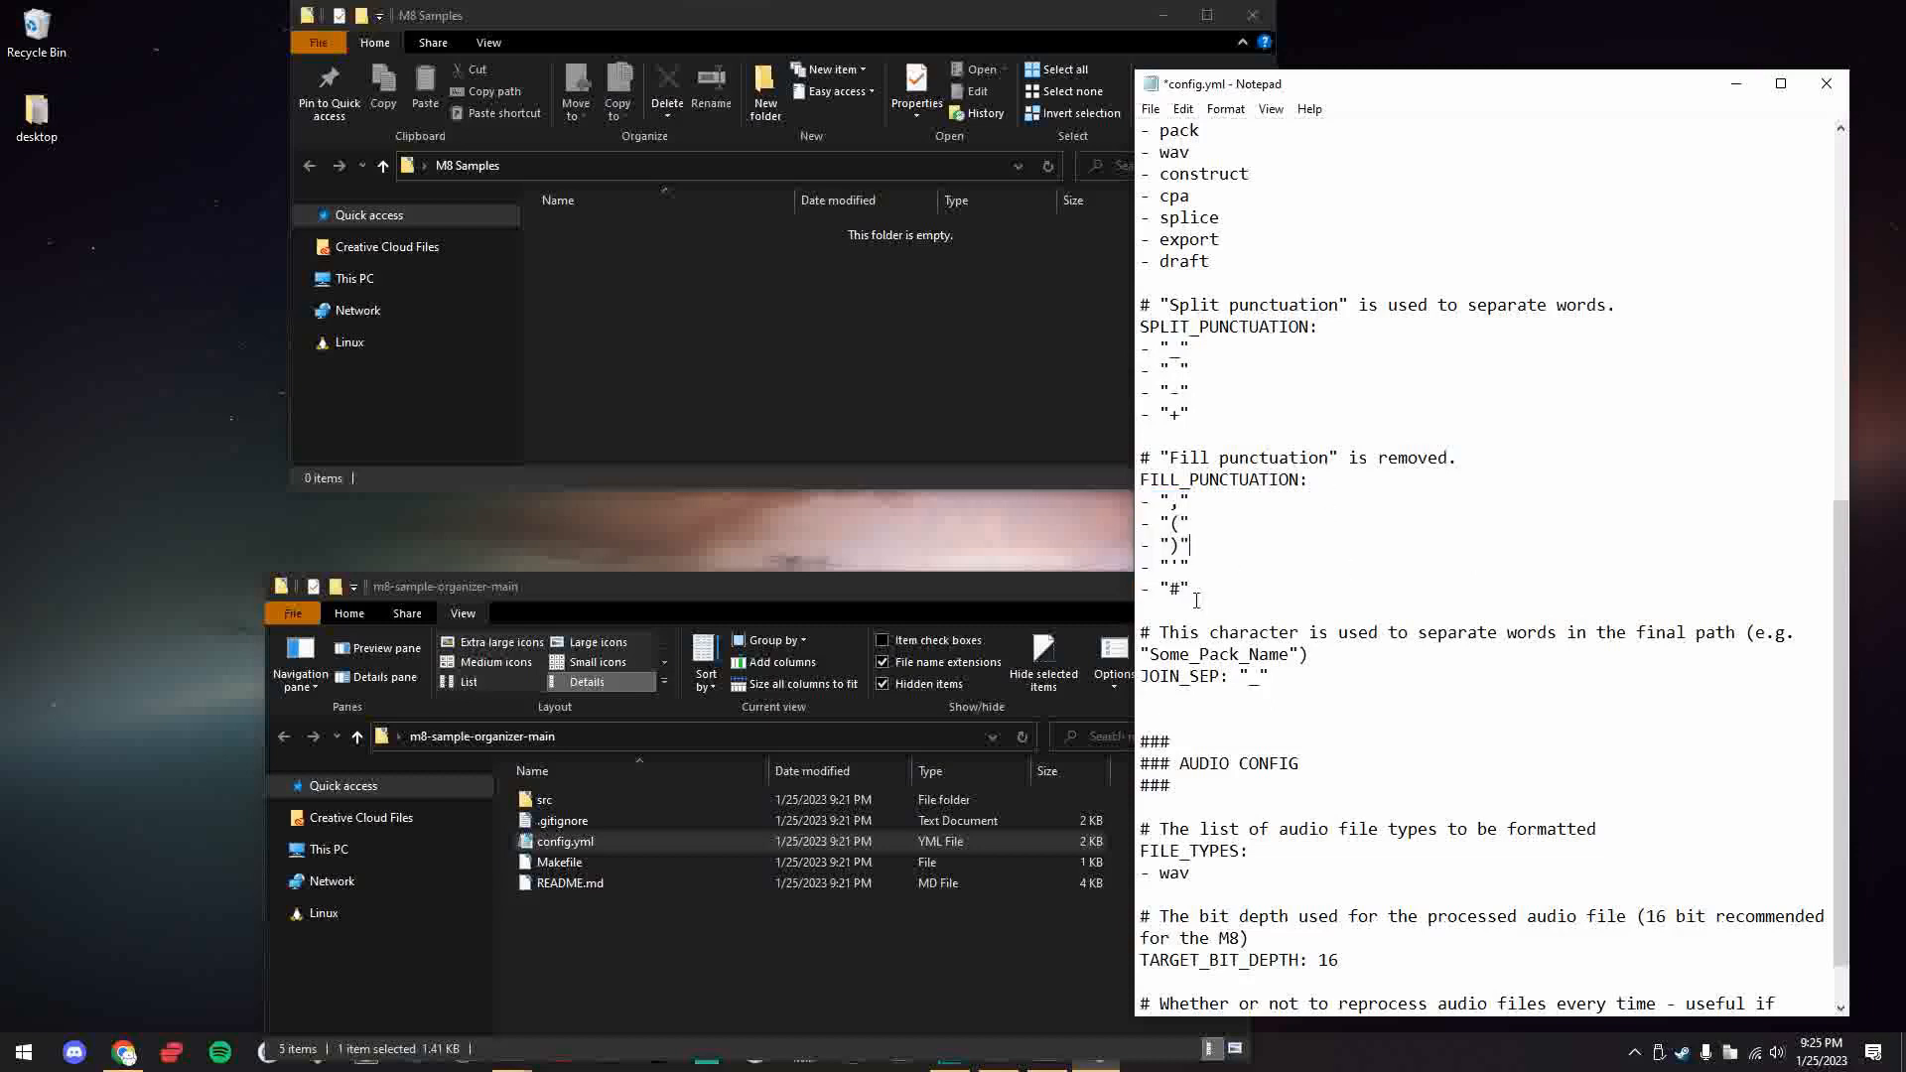
drag(1223, 590, 1140, 499)
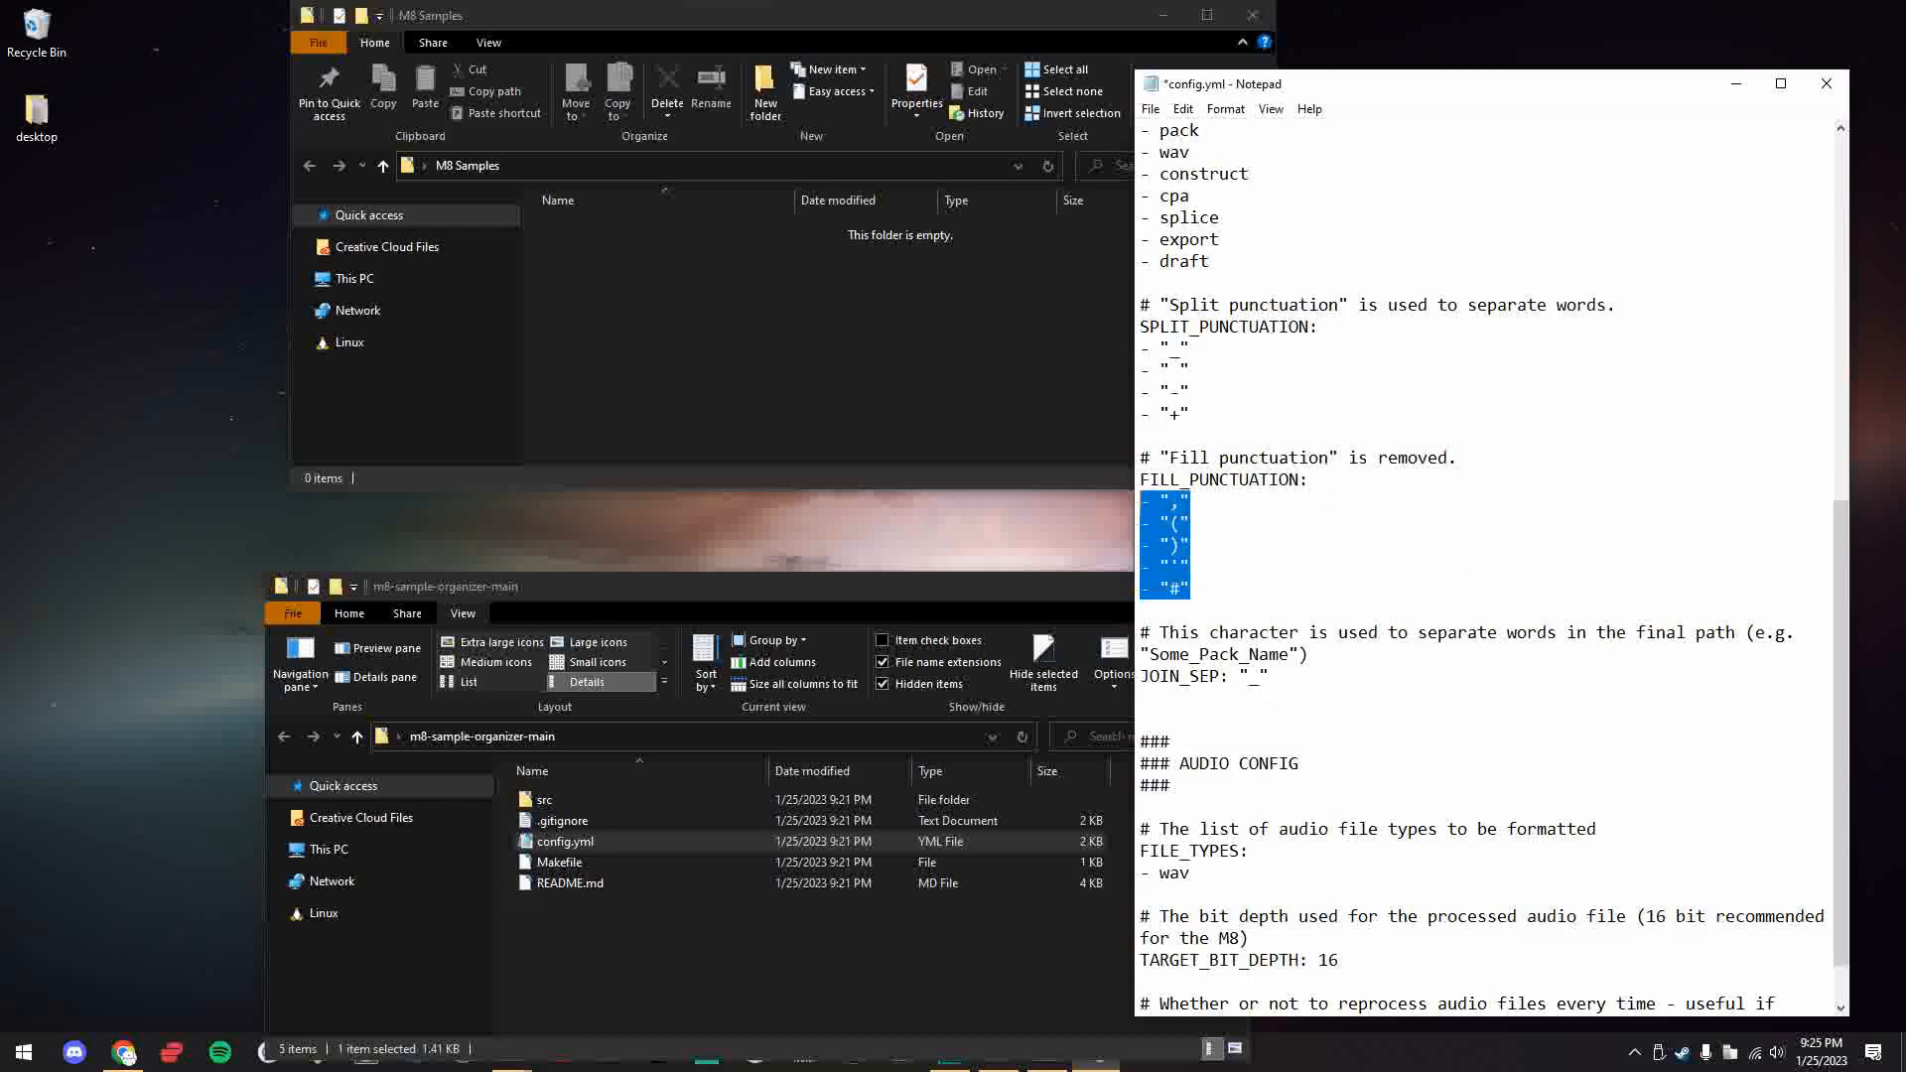
click(1344, 488)
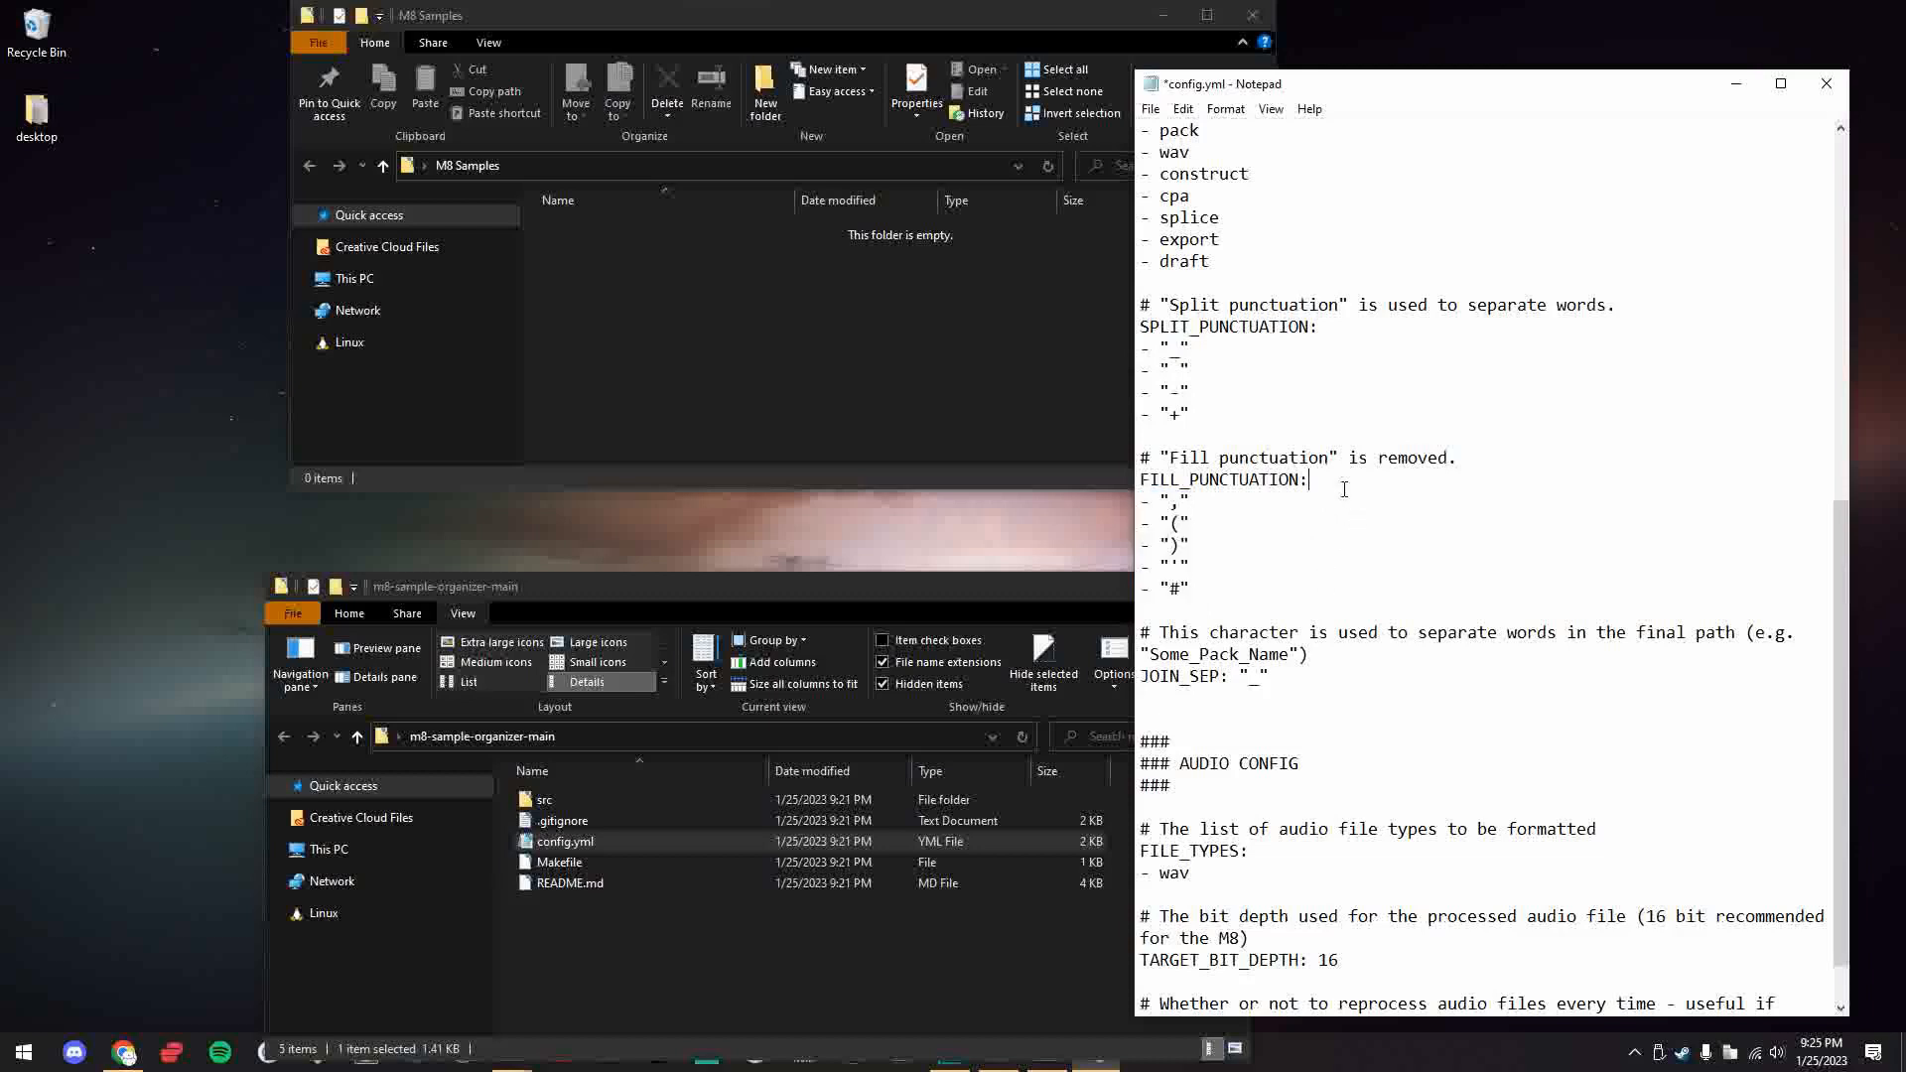
drag(1275, 679, 1117, 679)
click(1390, 677)
- Review the FILE_TYPES, TARGET_BIT_DEPTH and SKIP_EXISTING settings in the audio section of config.yml
scroll(1390, 677, down, 1)
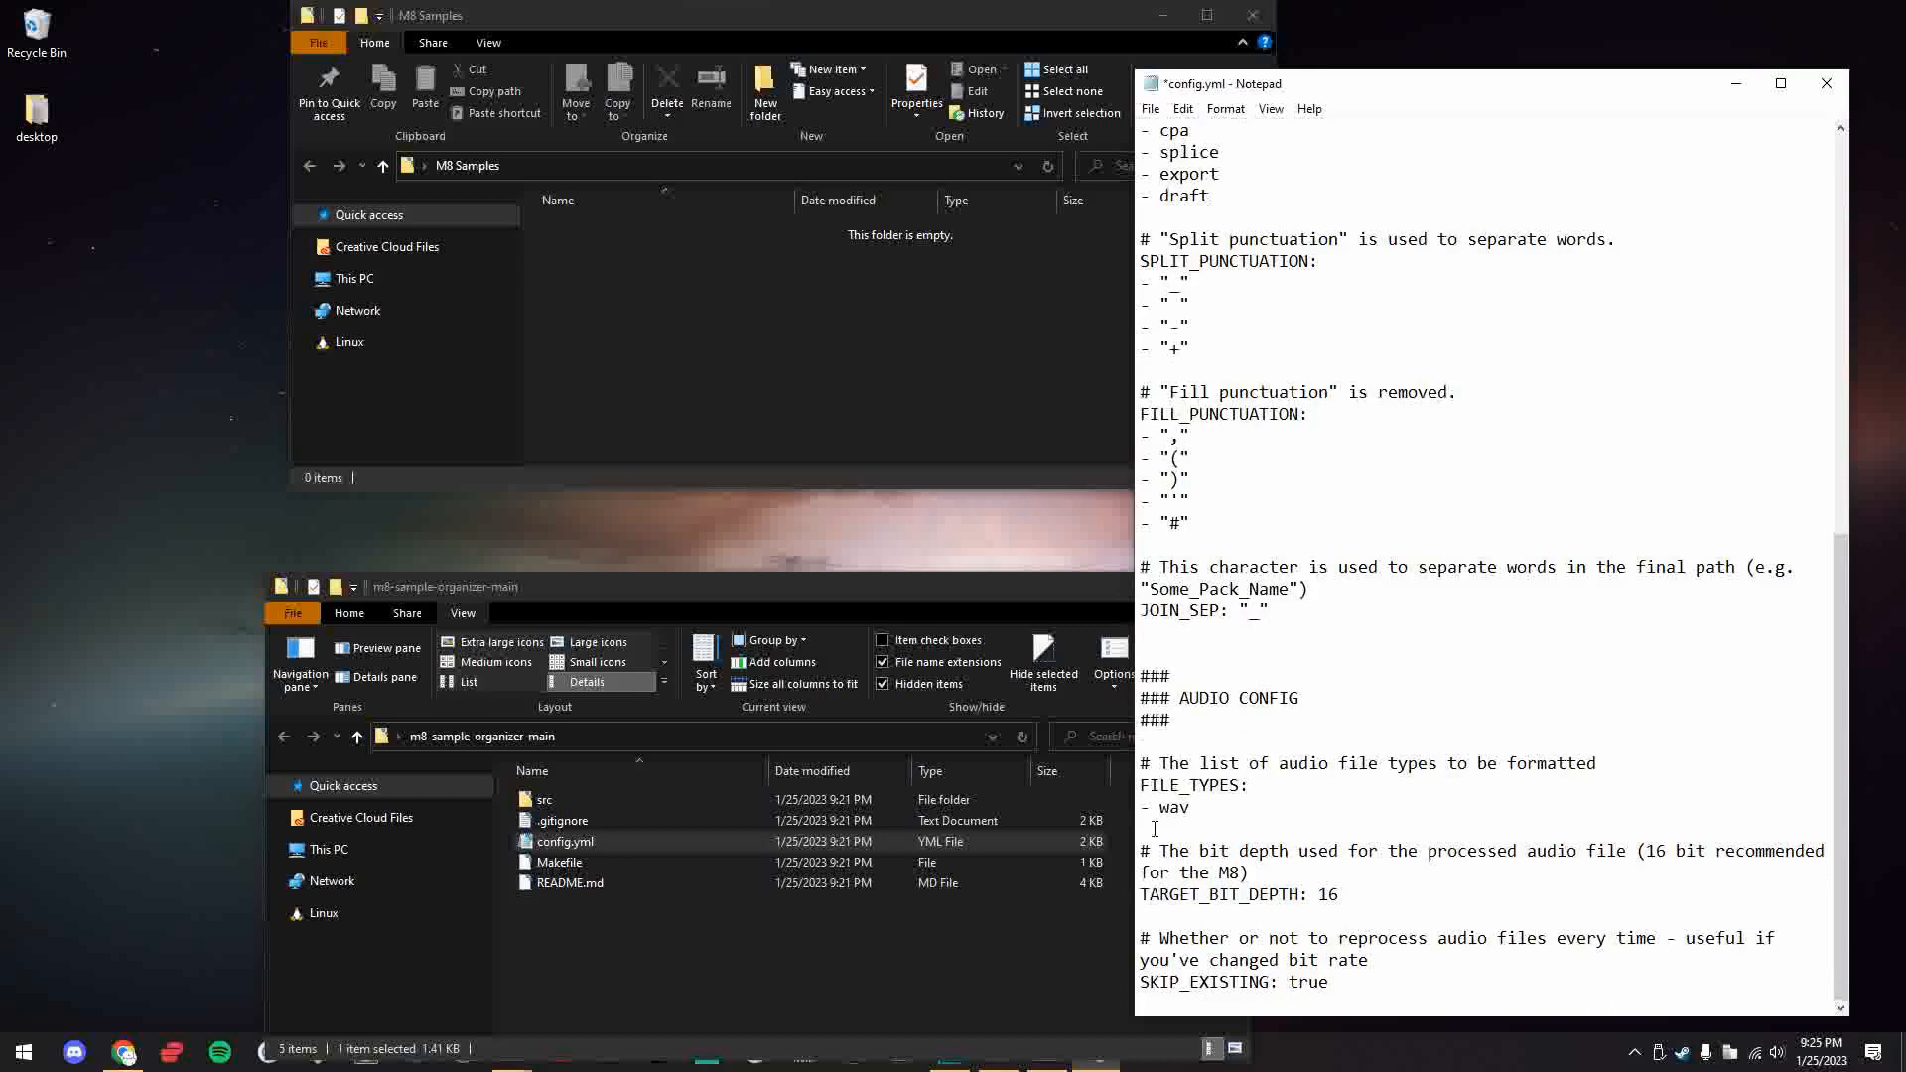
drag(1204, 806, 1151, 809)
click(1247, 811)
double_click(1325, 895)
click(1414, 878)
double_click(1419, 983)
click(1429, 983)
- Save config.yml, then close it and the open folder windows
scroll(1519, 437, up, 12)
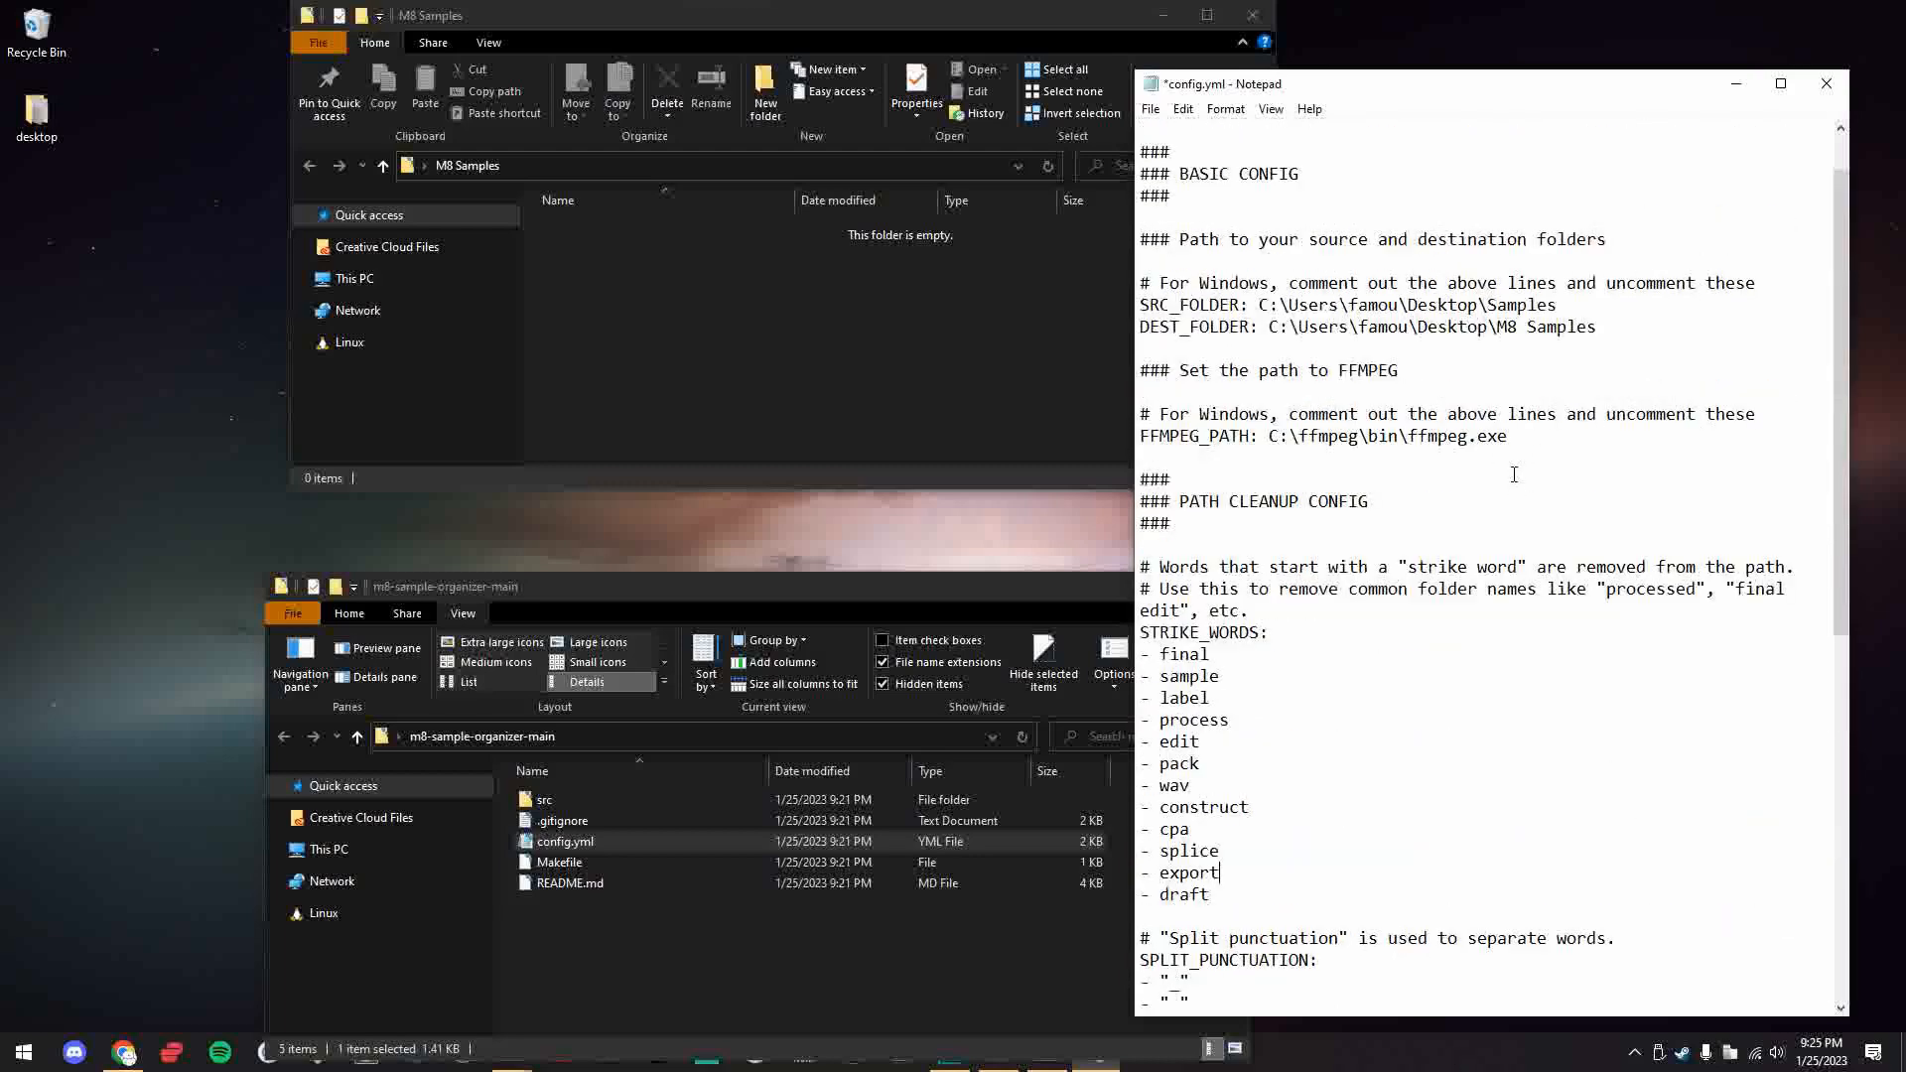
key(ctrl+s)
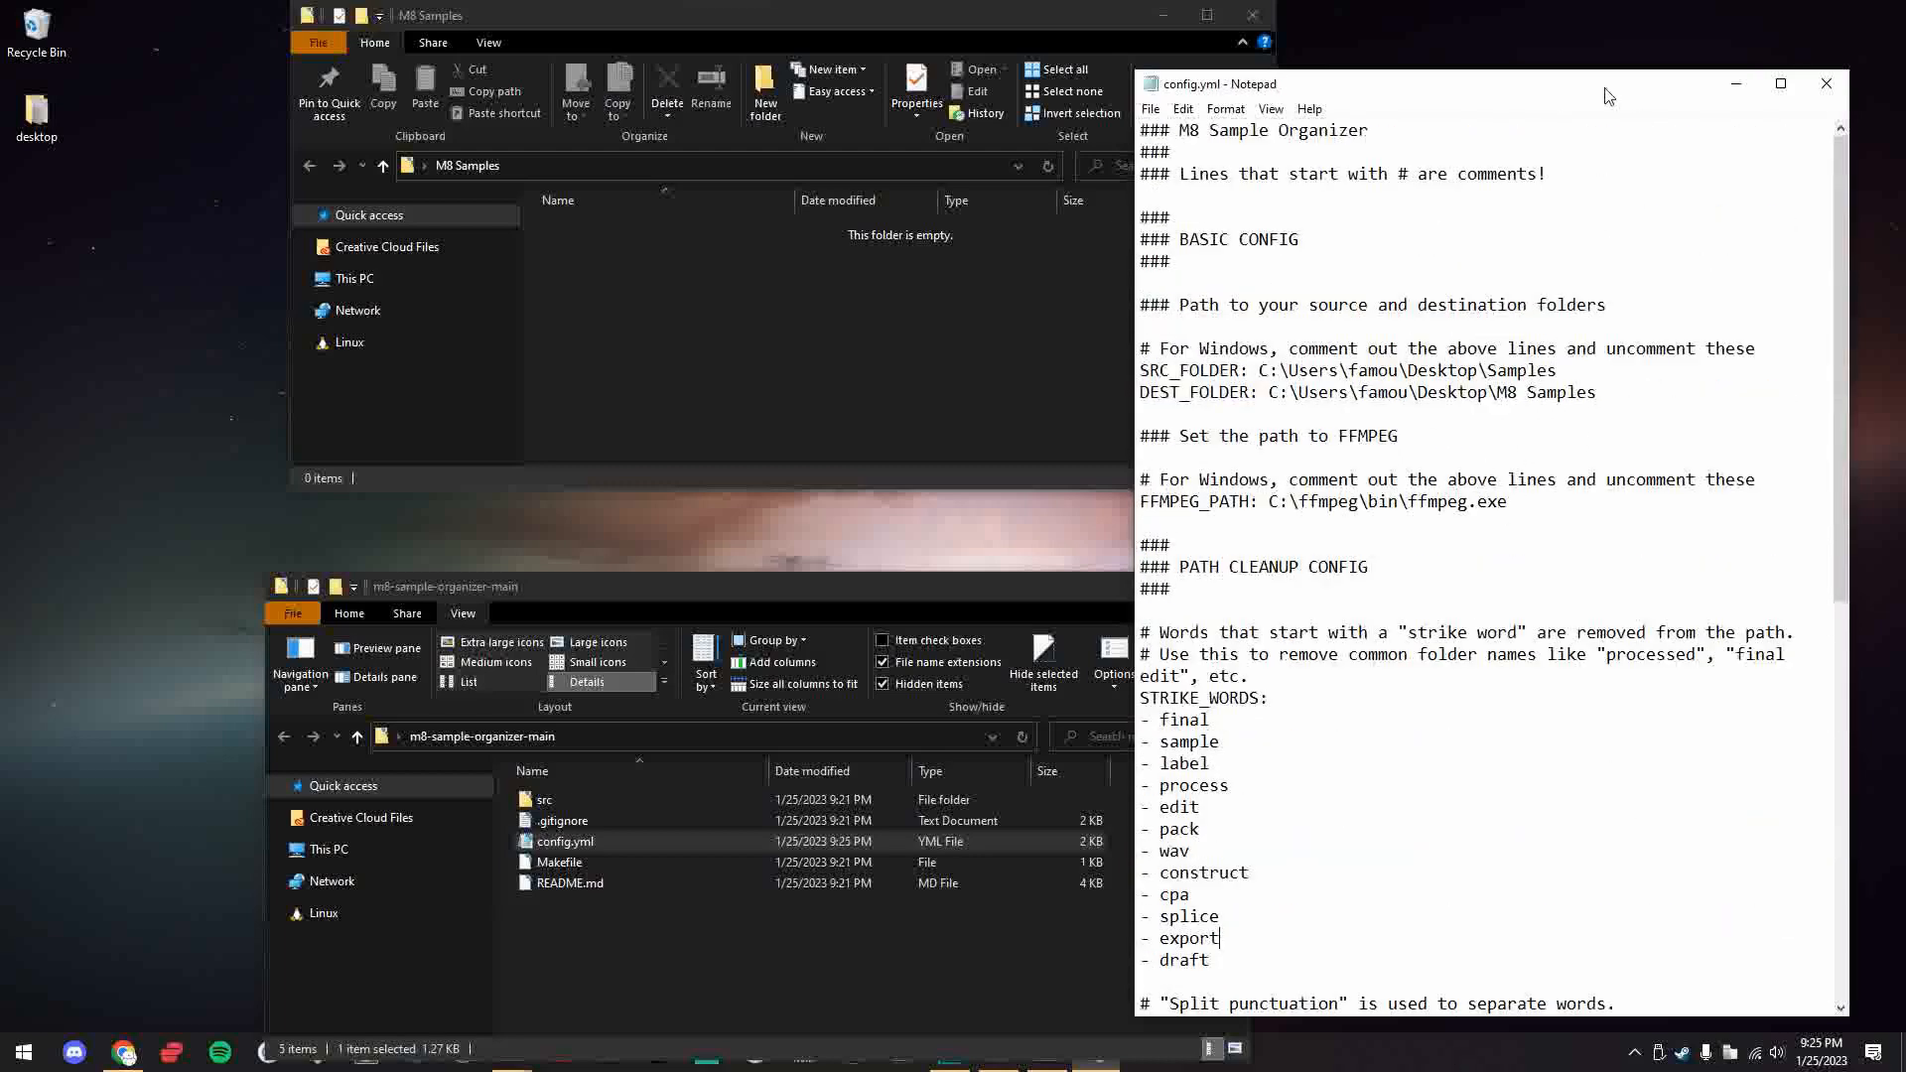
click(1826, 86)
drag(730, 576, 961, 444)
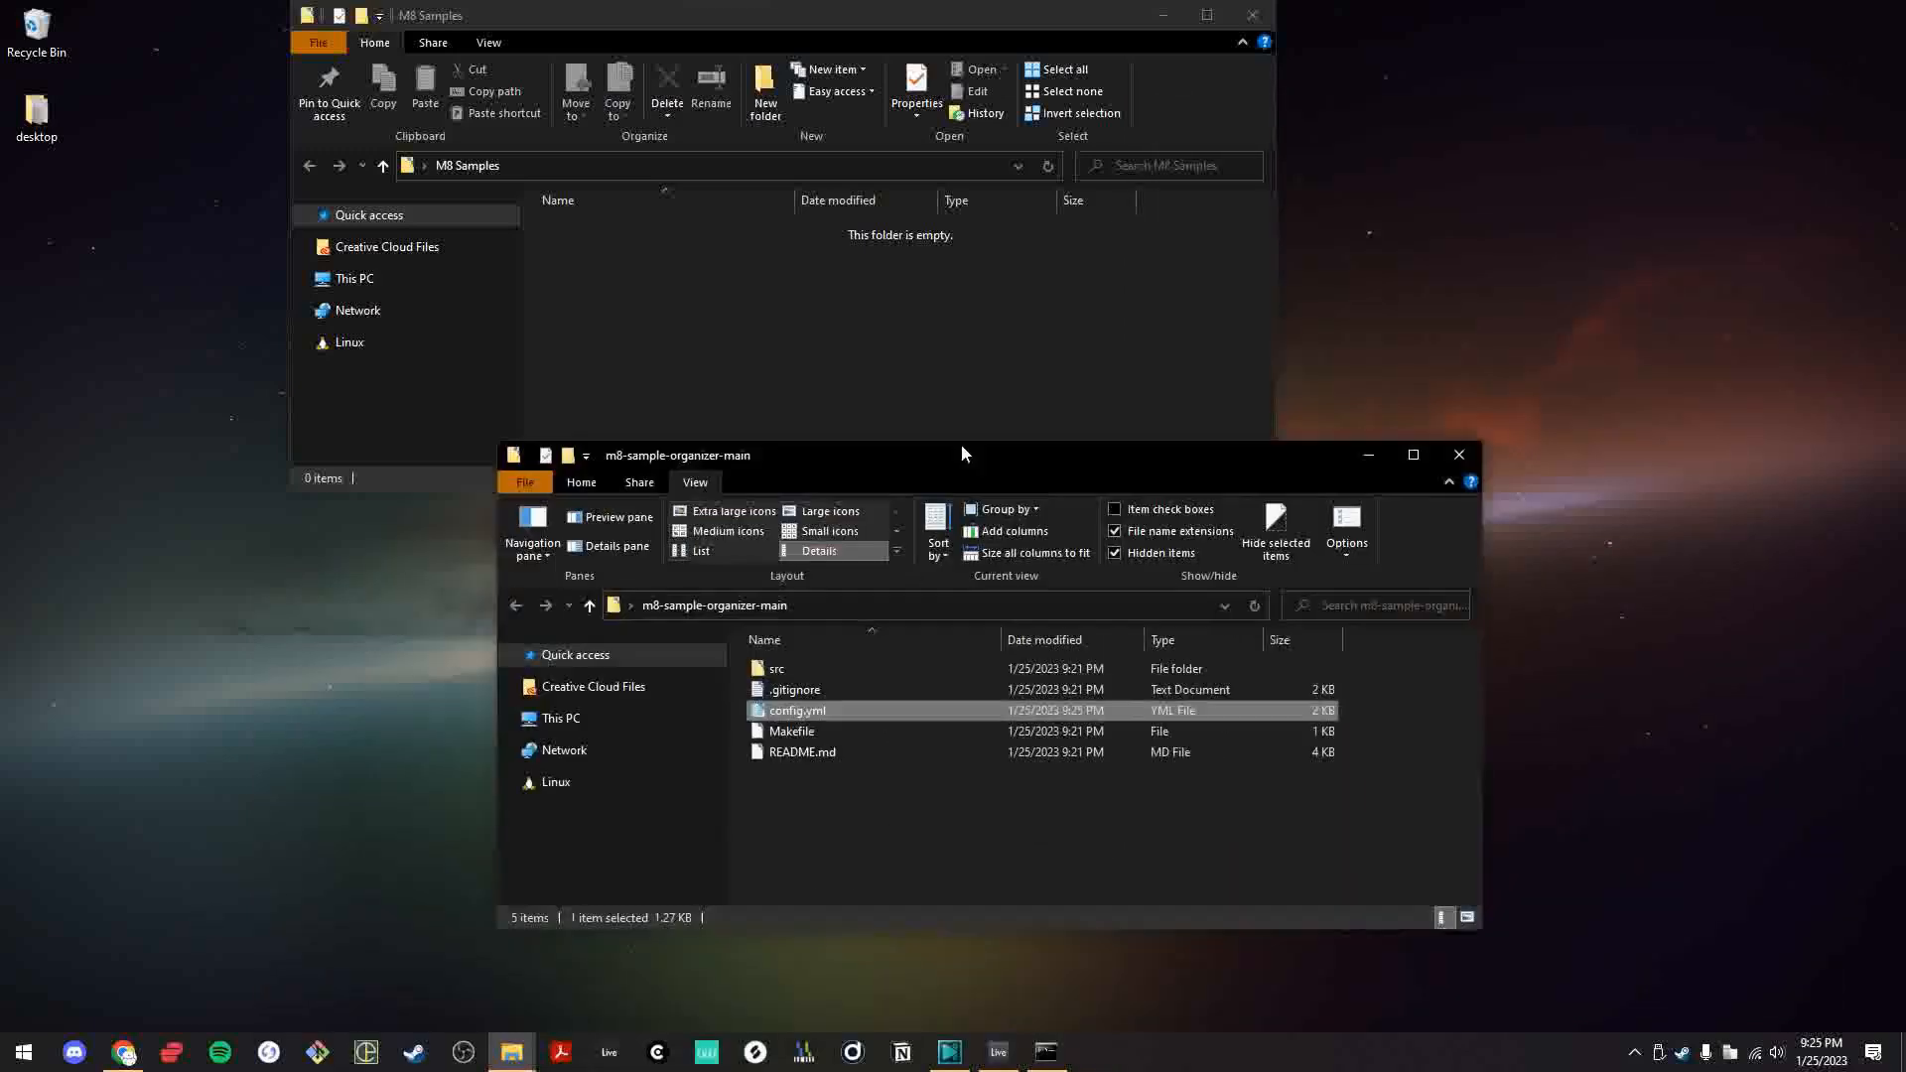
click(1445, 439)
click(1252, 15)
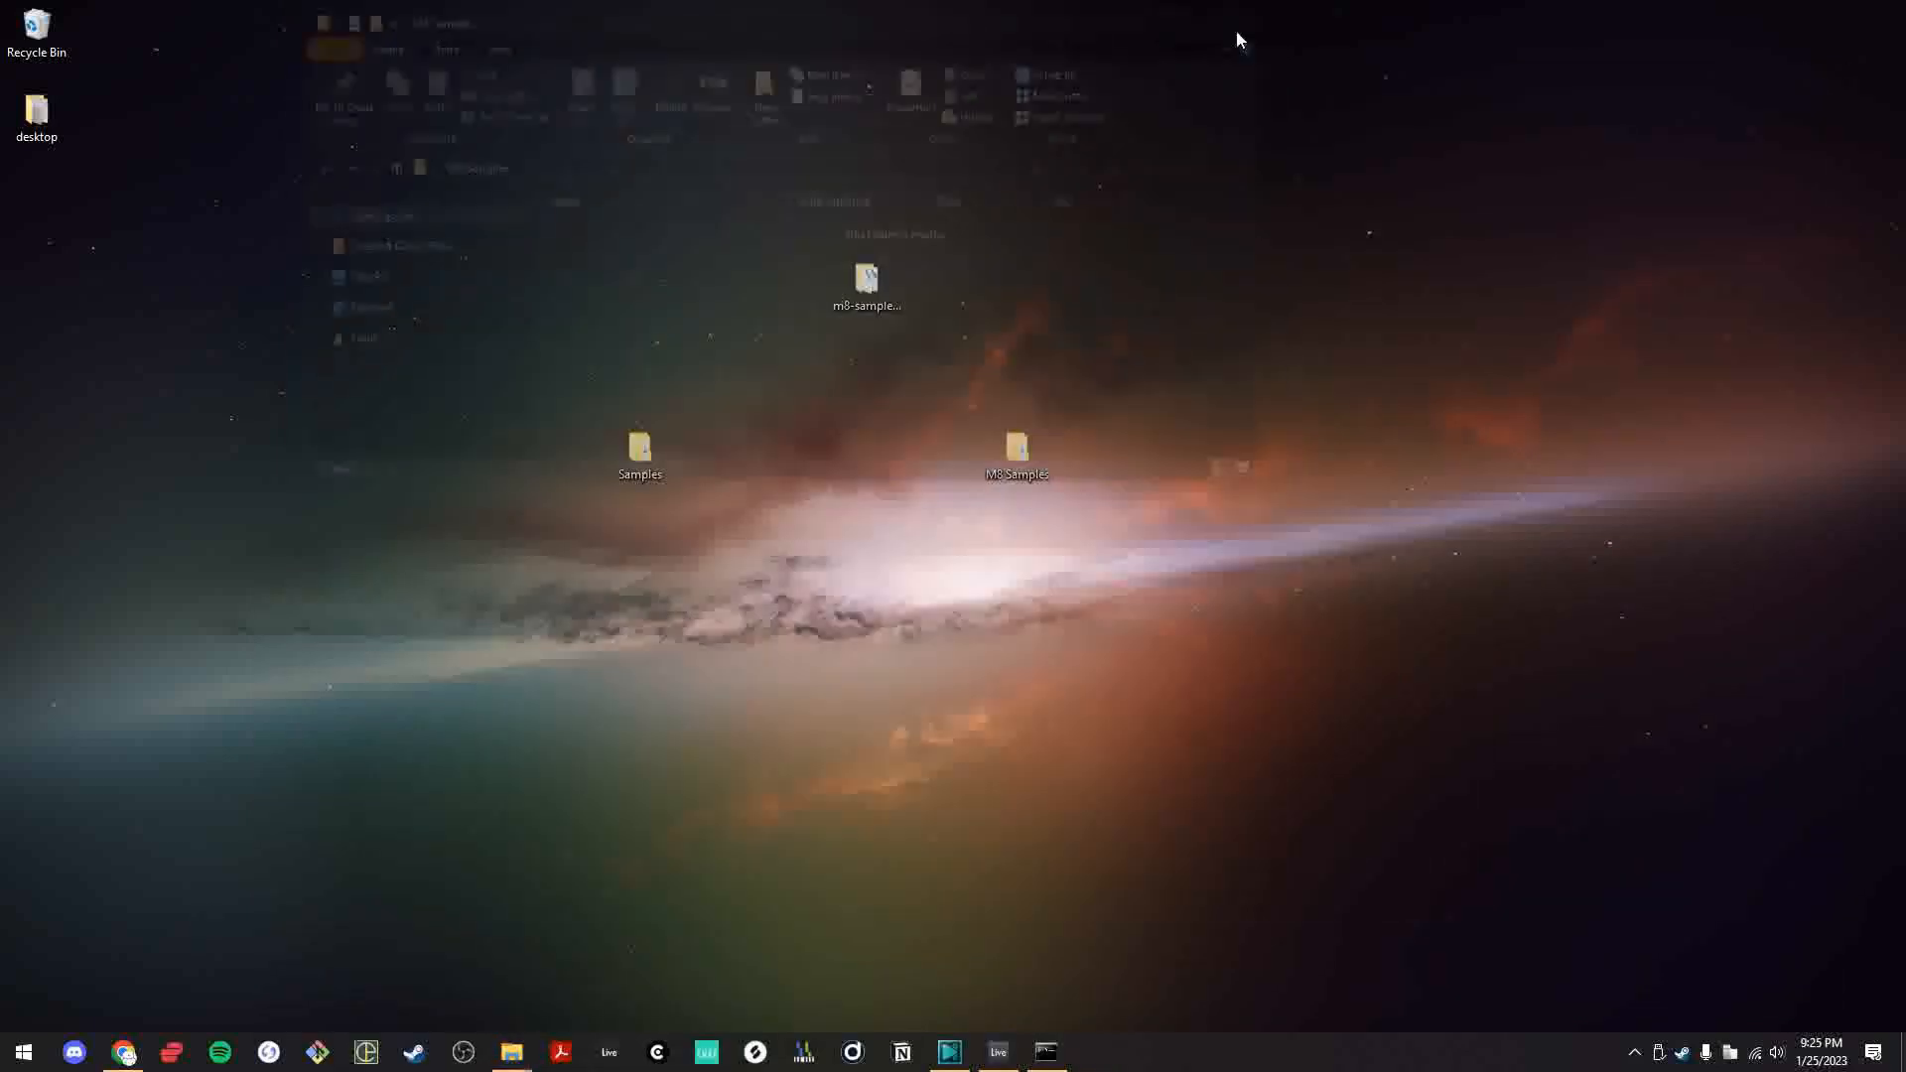
- Switch to the organizer's GitHub README in Chrome and copy the pyyaml installation command from the Install yaml section
click(123, 1051)
click(959, 721)
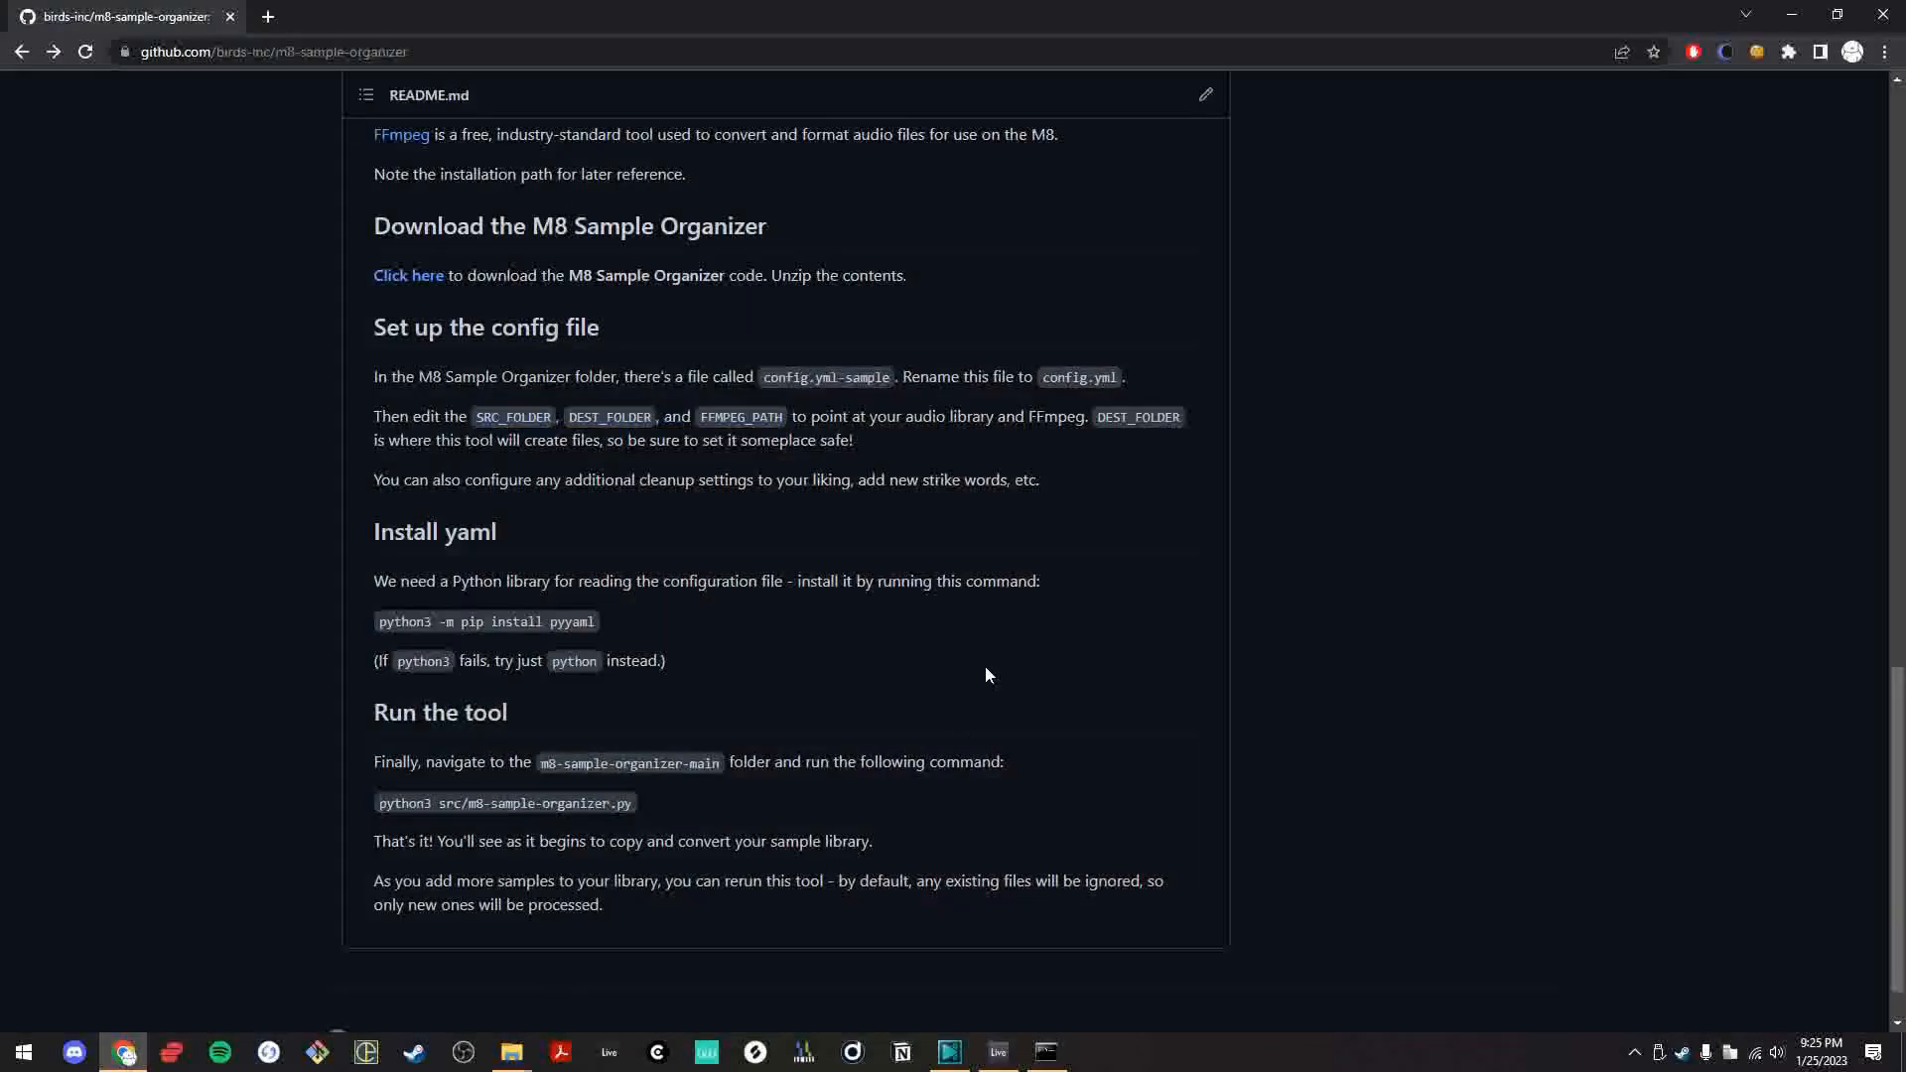
scroll(914, 643, down, 1)
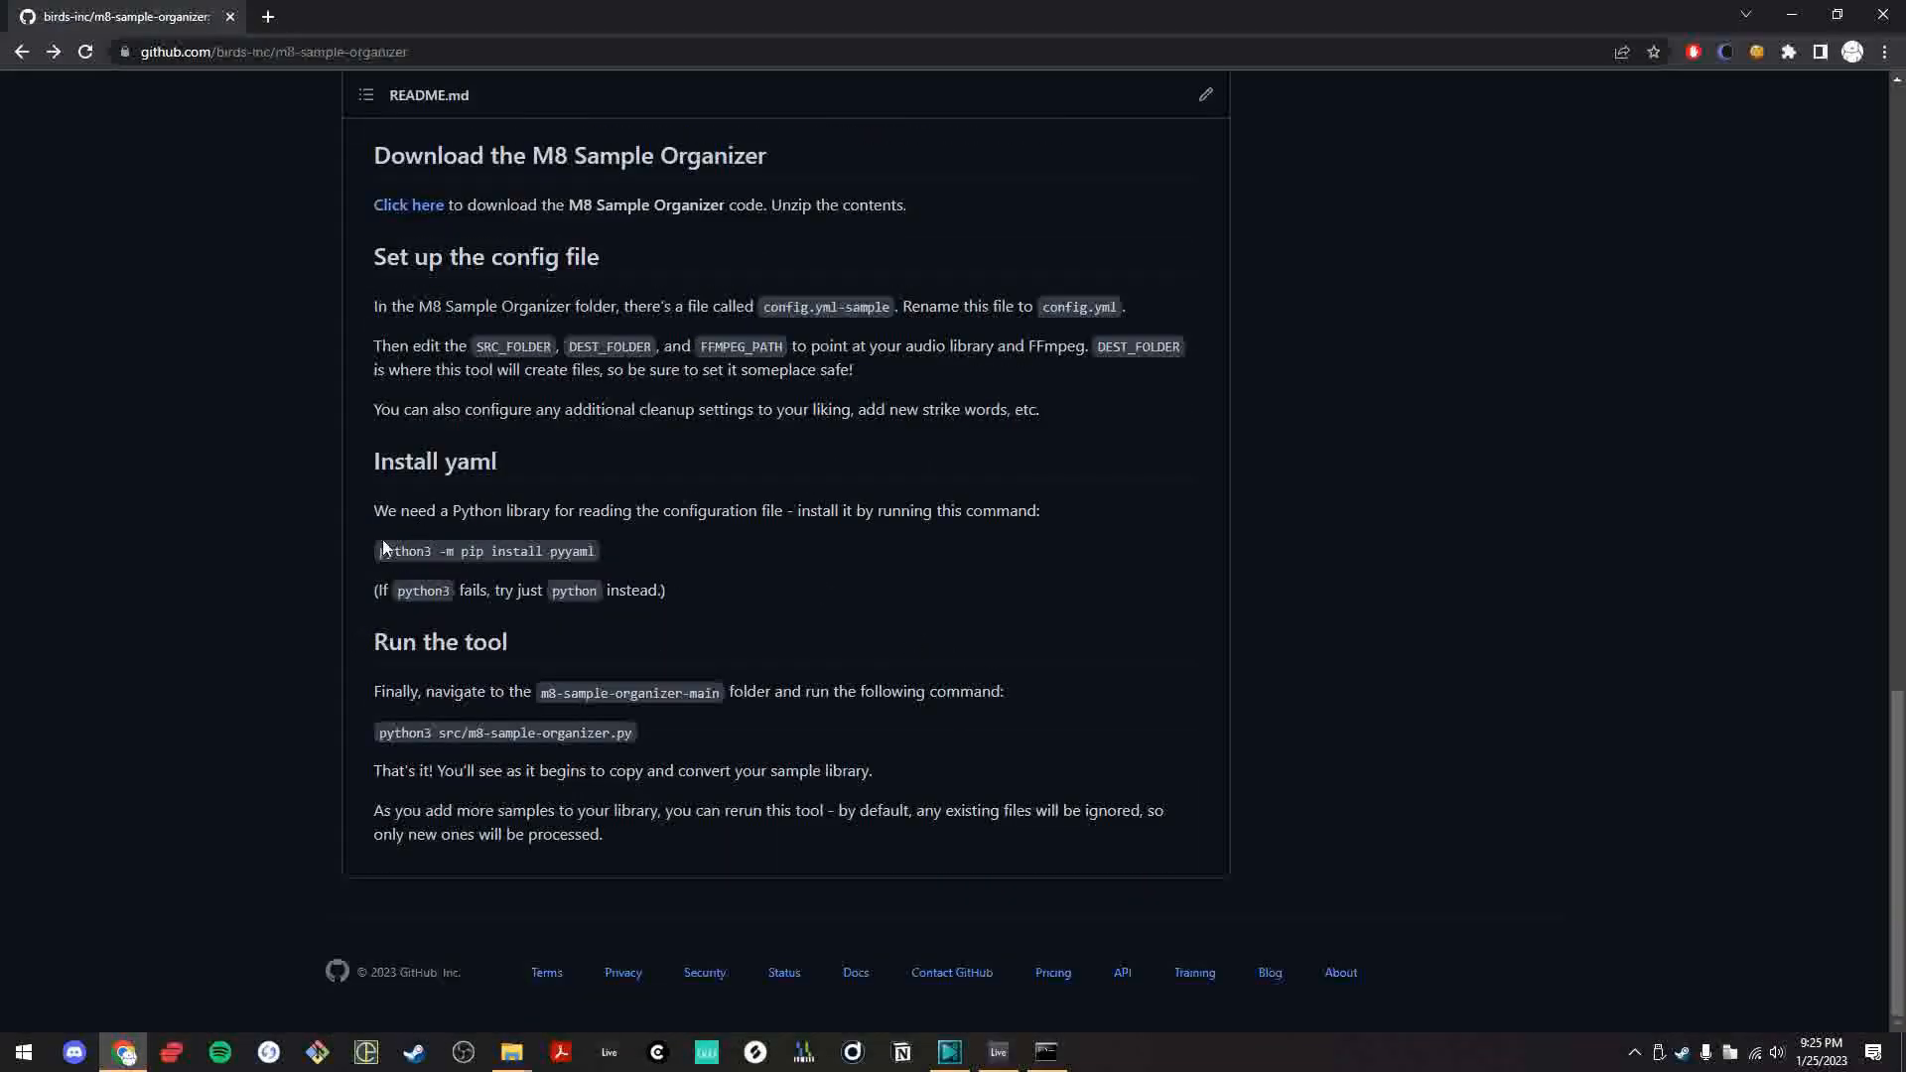
double_click(557, 552)
click(432, 548)
drag(372, 554, 803, 559)
key(ctrl+c)
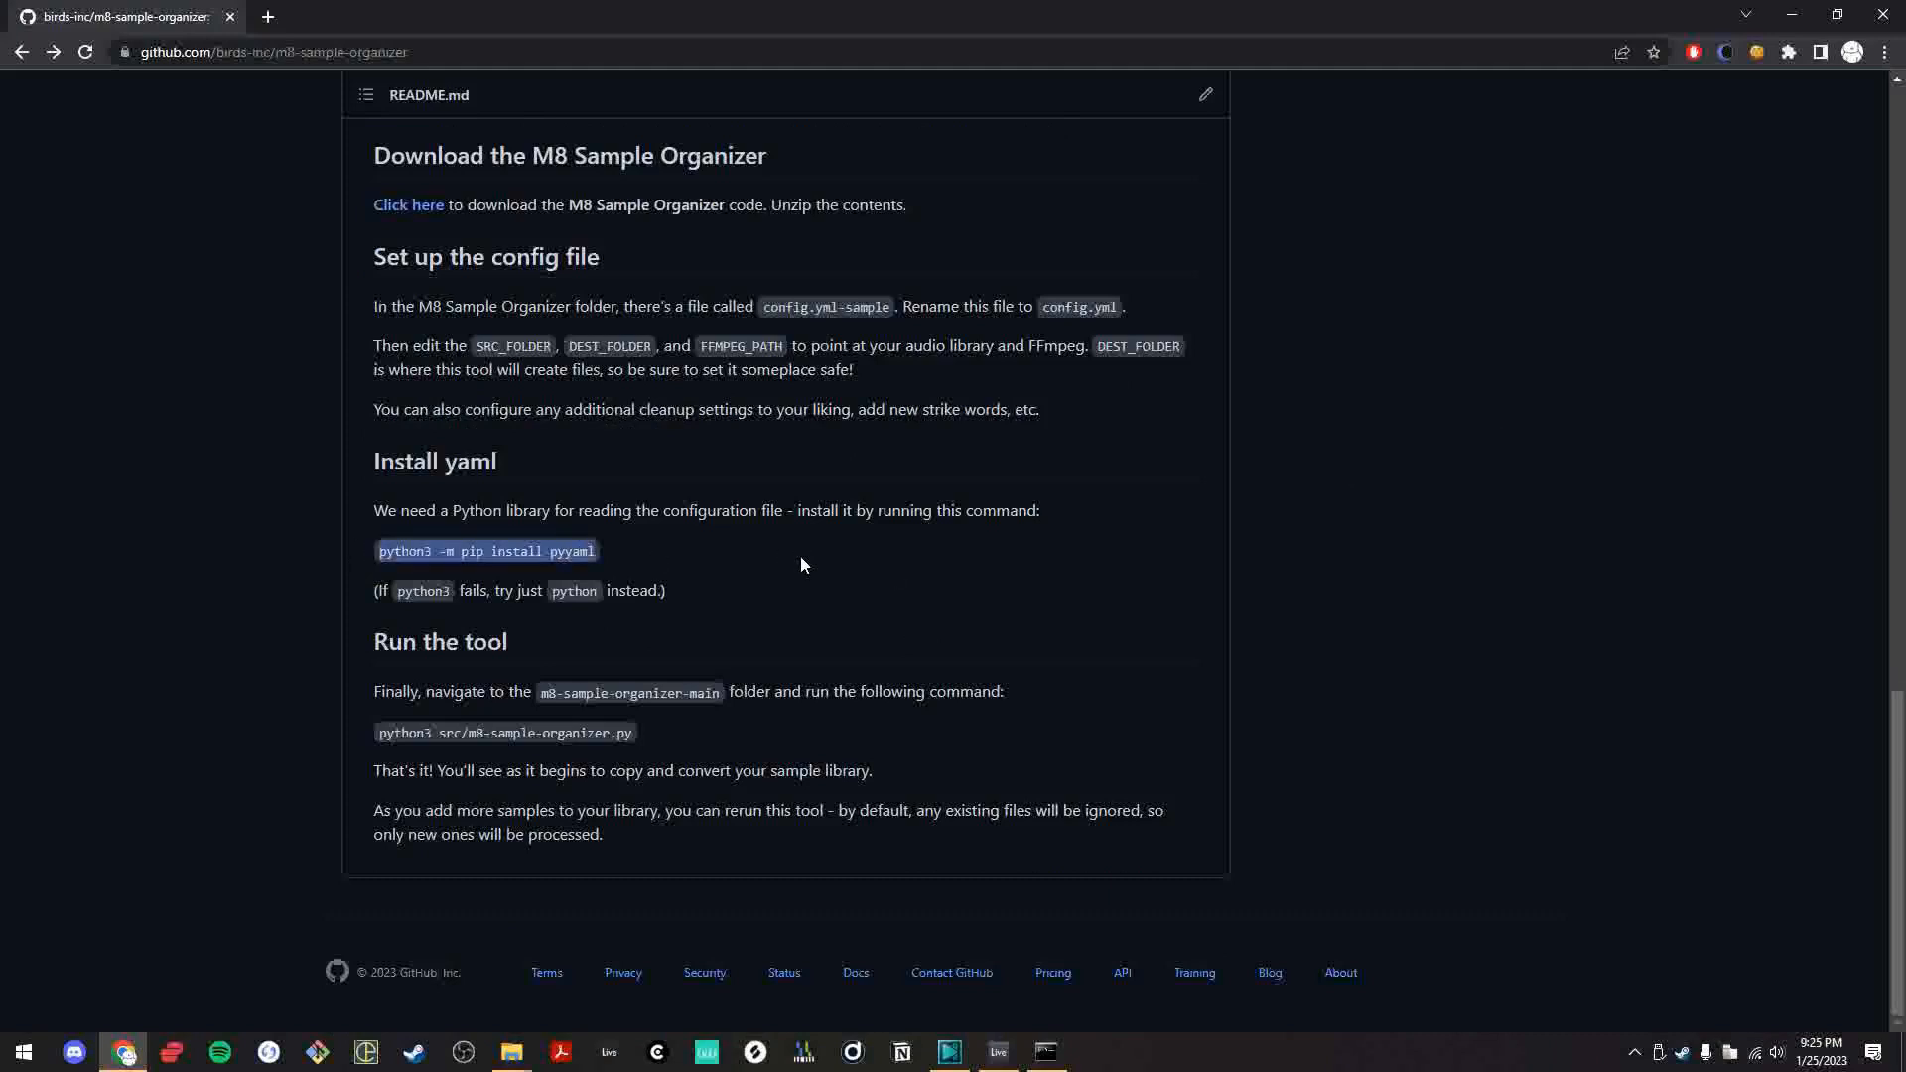
- Run "python3 -m pip install pyyaml" in Command Prompt, then return to the README in Chrome
click(1046, 1052)
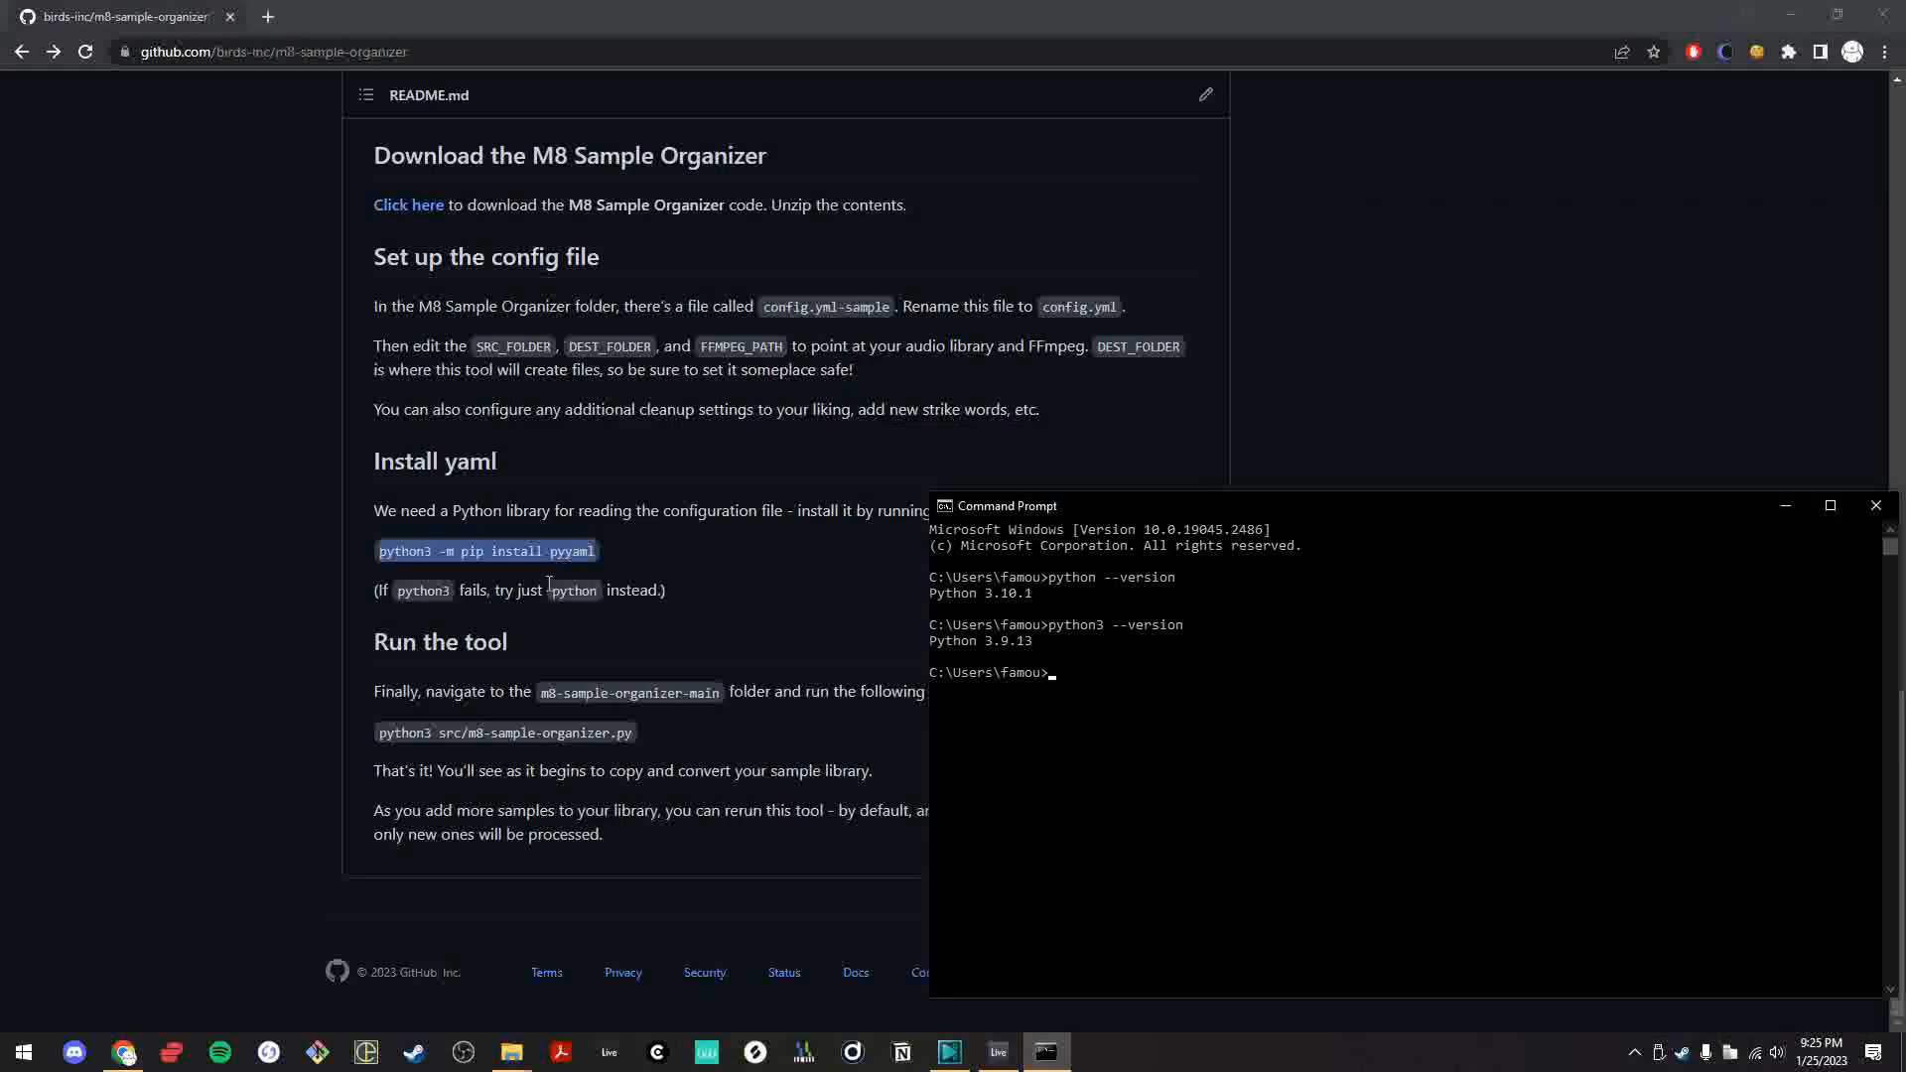
right_click(1181, 716)
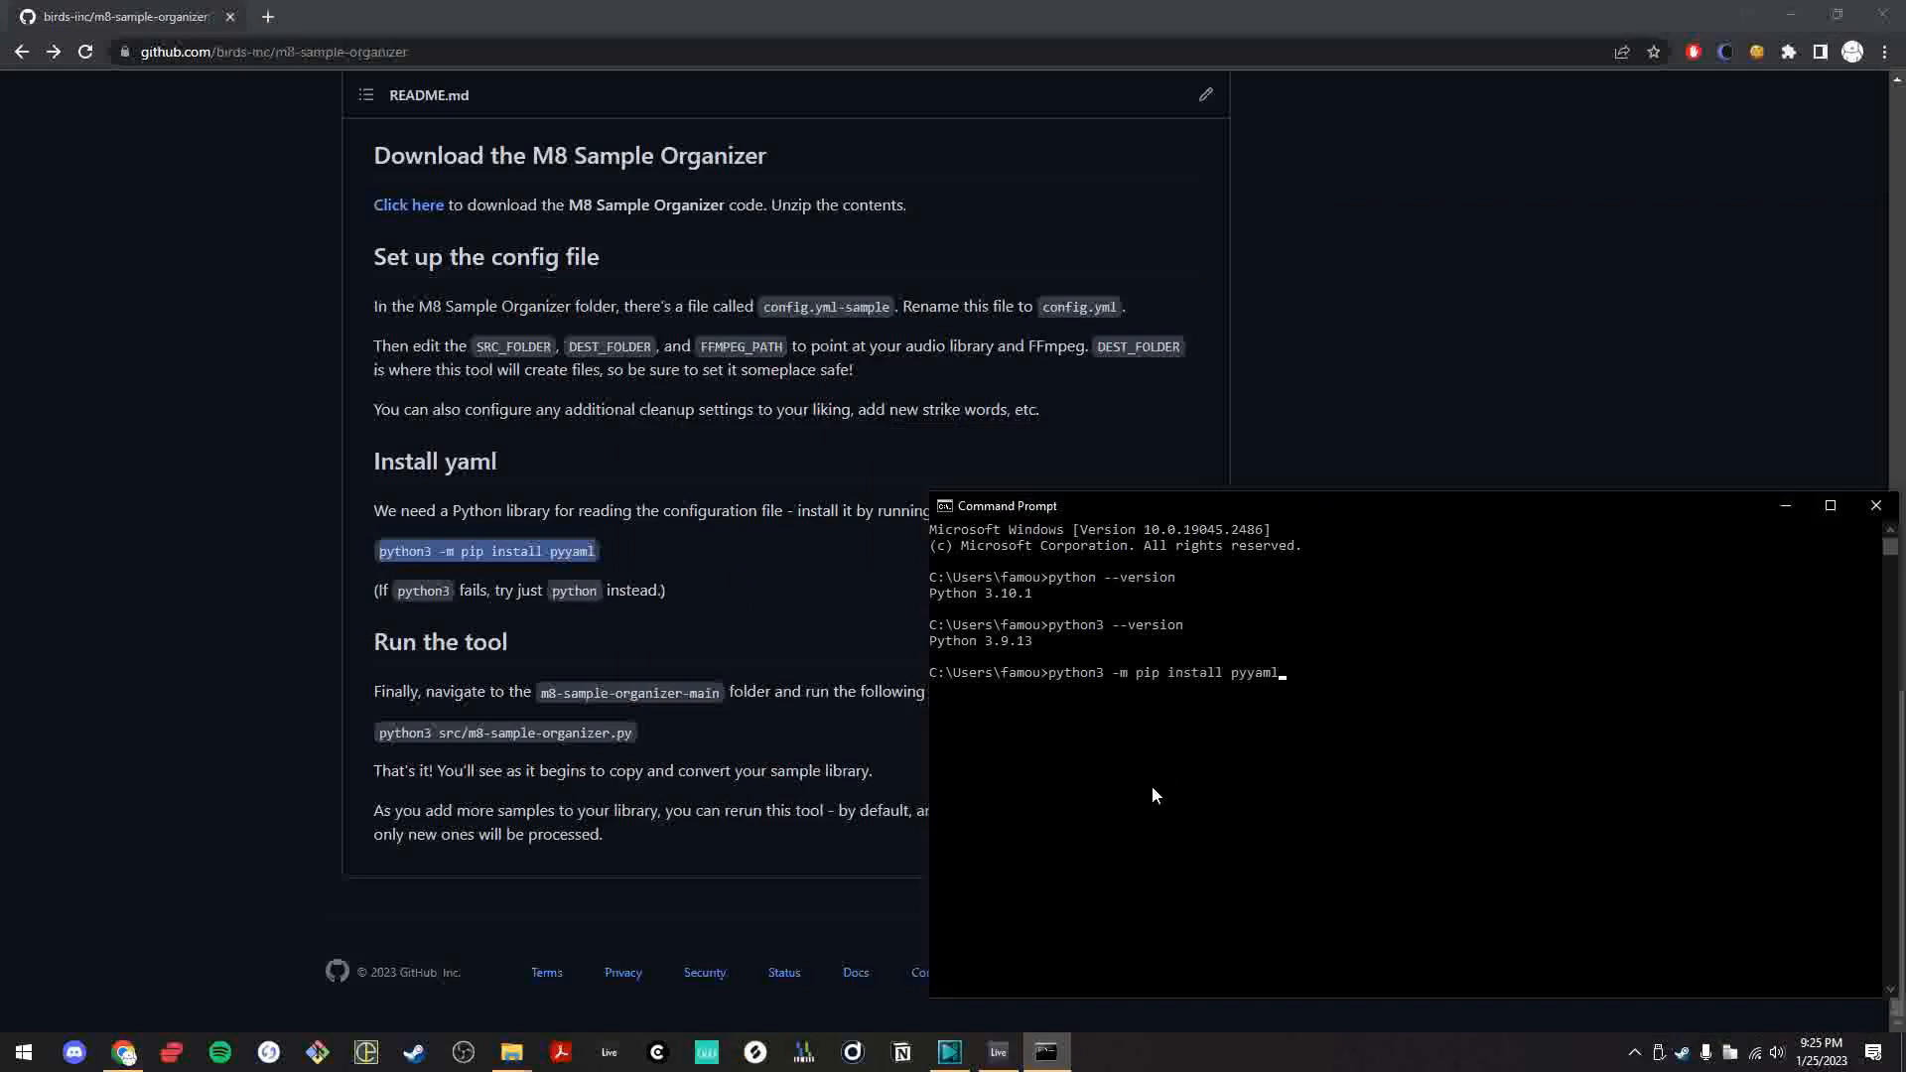
key(Return)
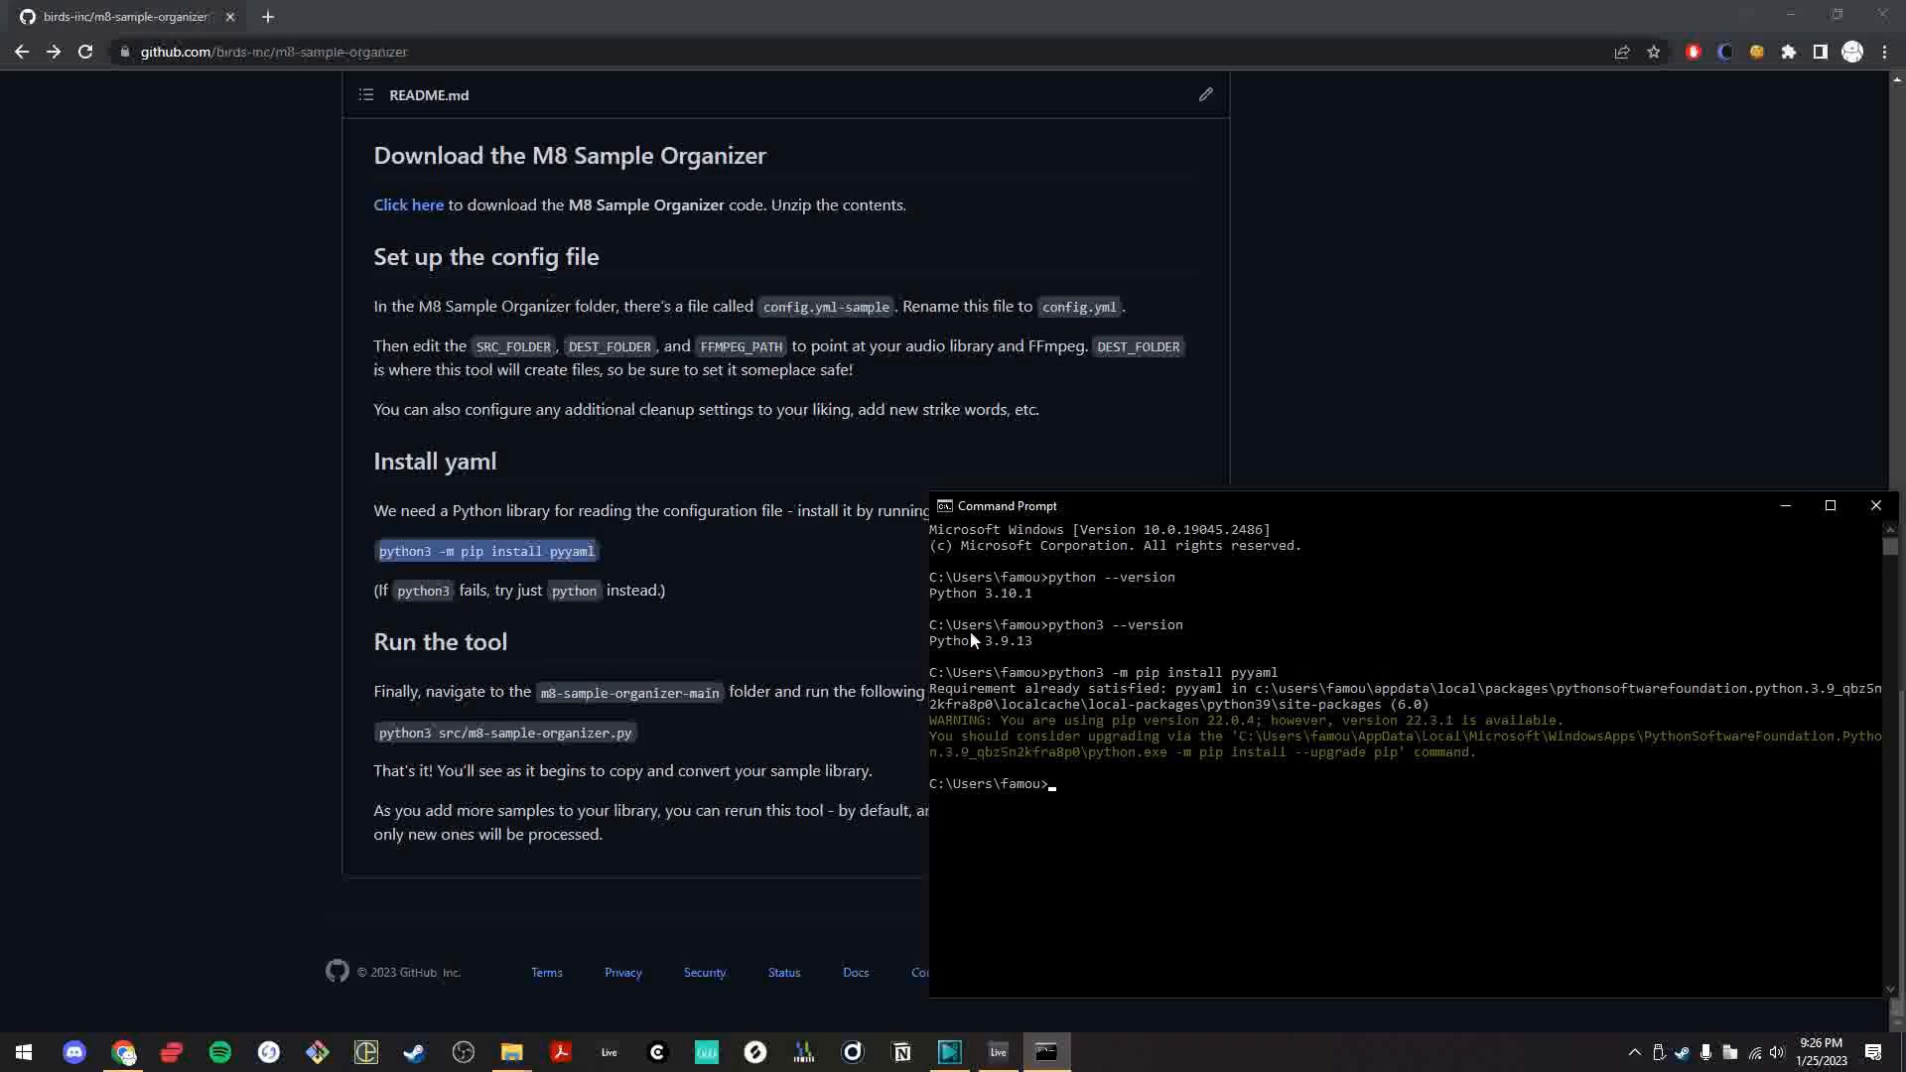
click(874, 542)
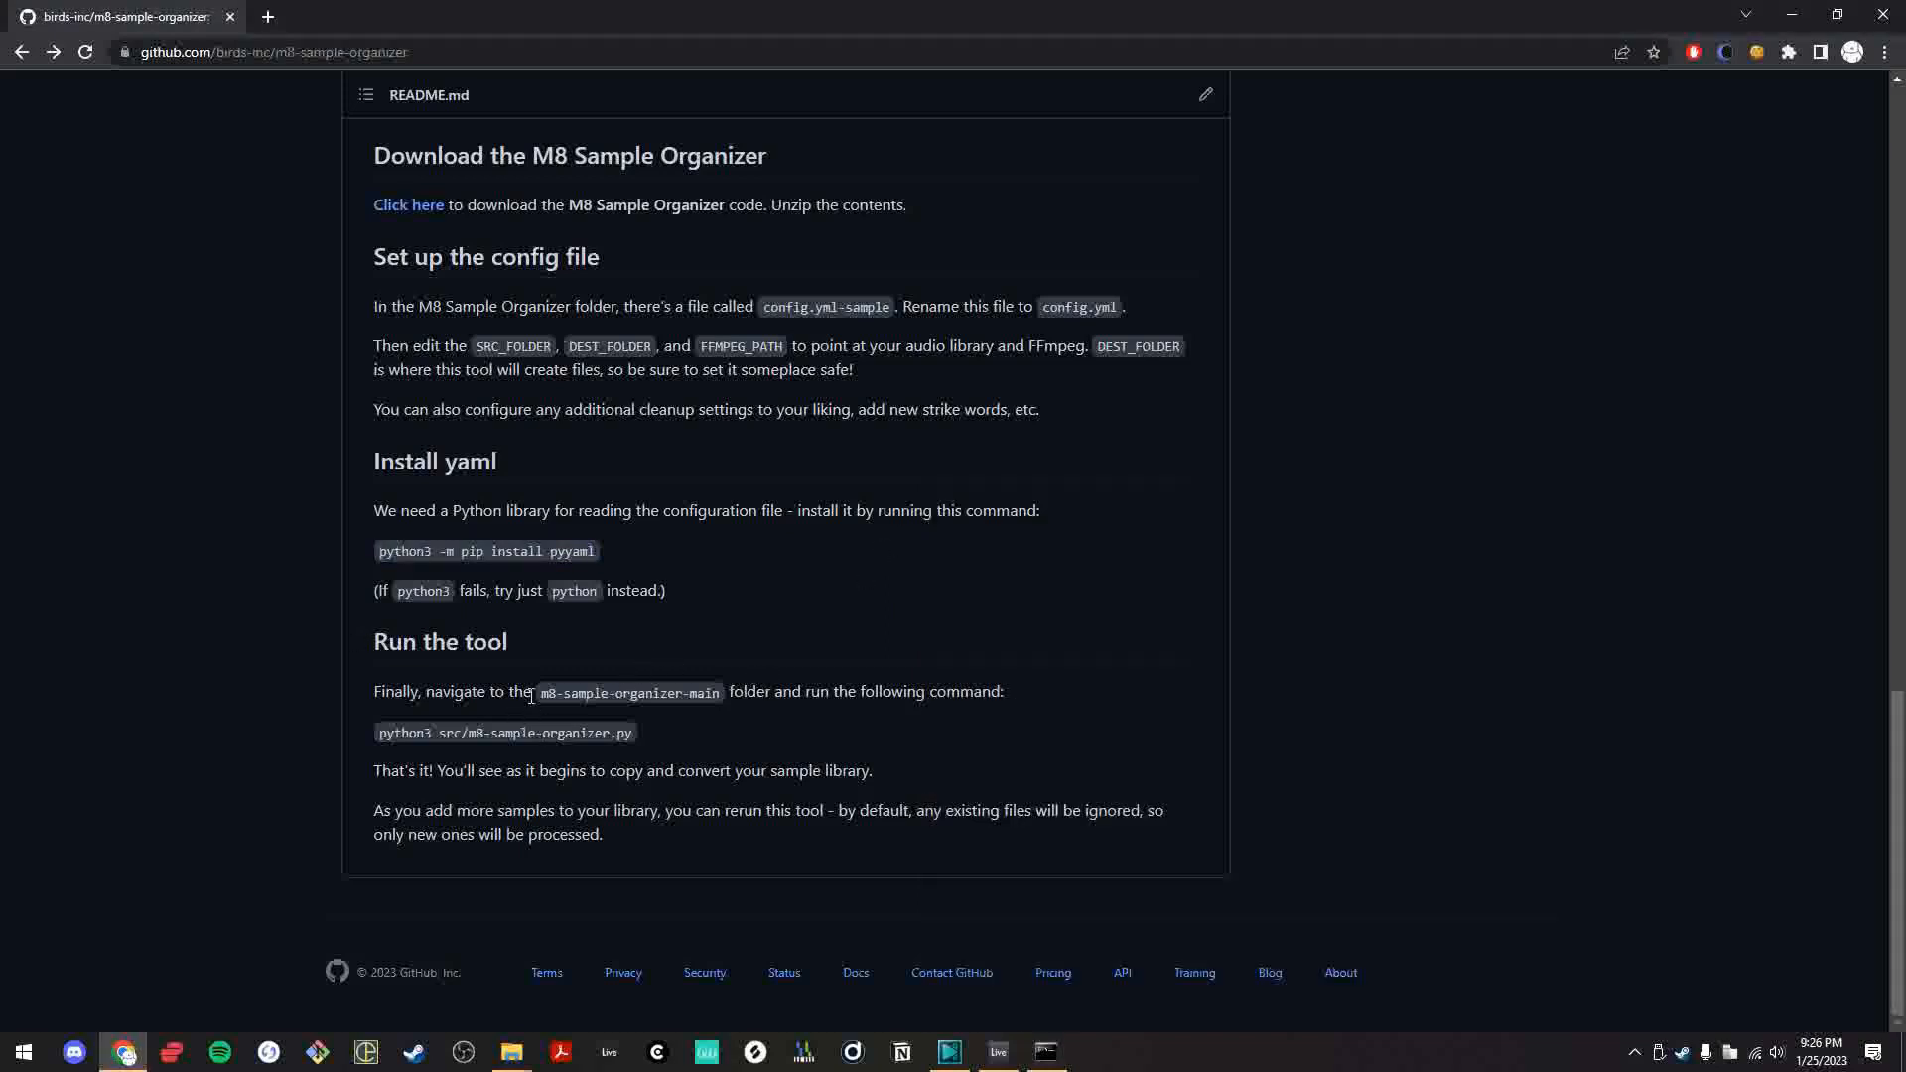
- Open the m8-sample-organizer-main folder from the desktop and copy its full path
drag(531, 695, 735, 694)
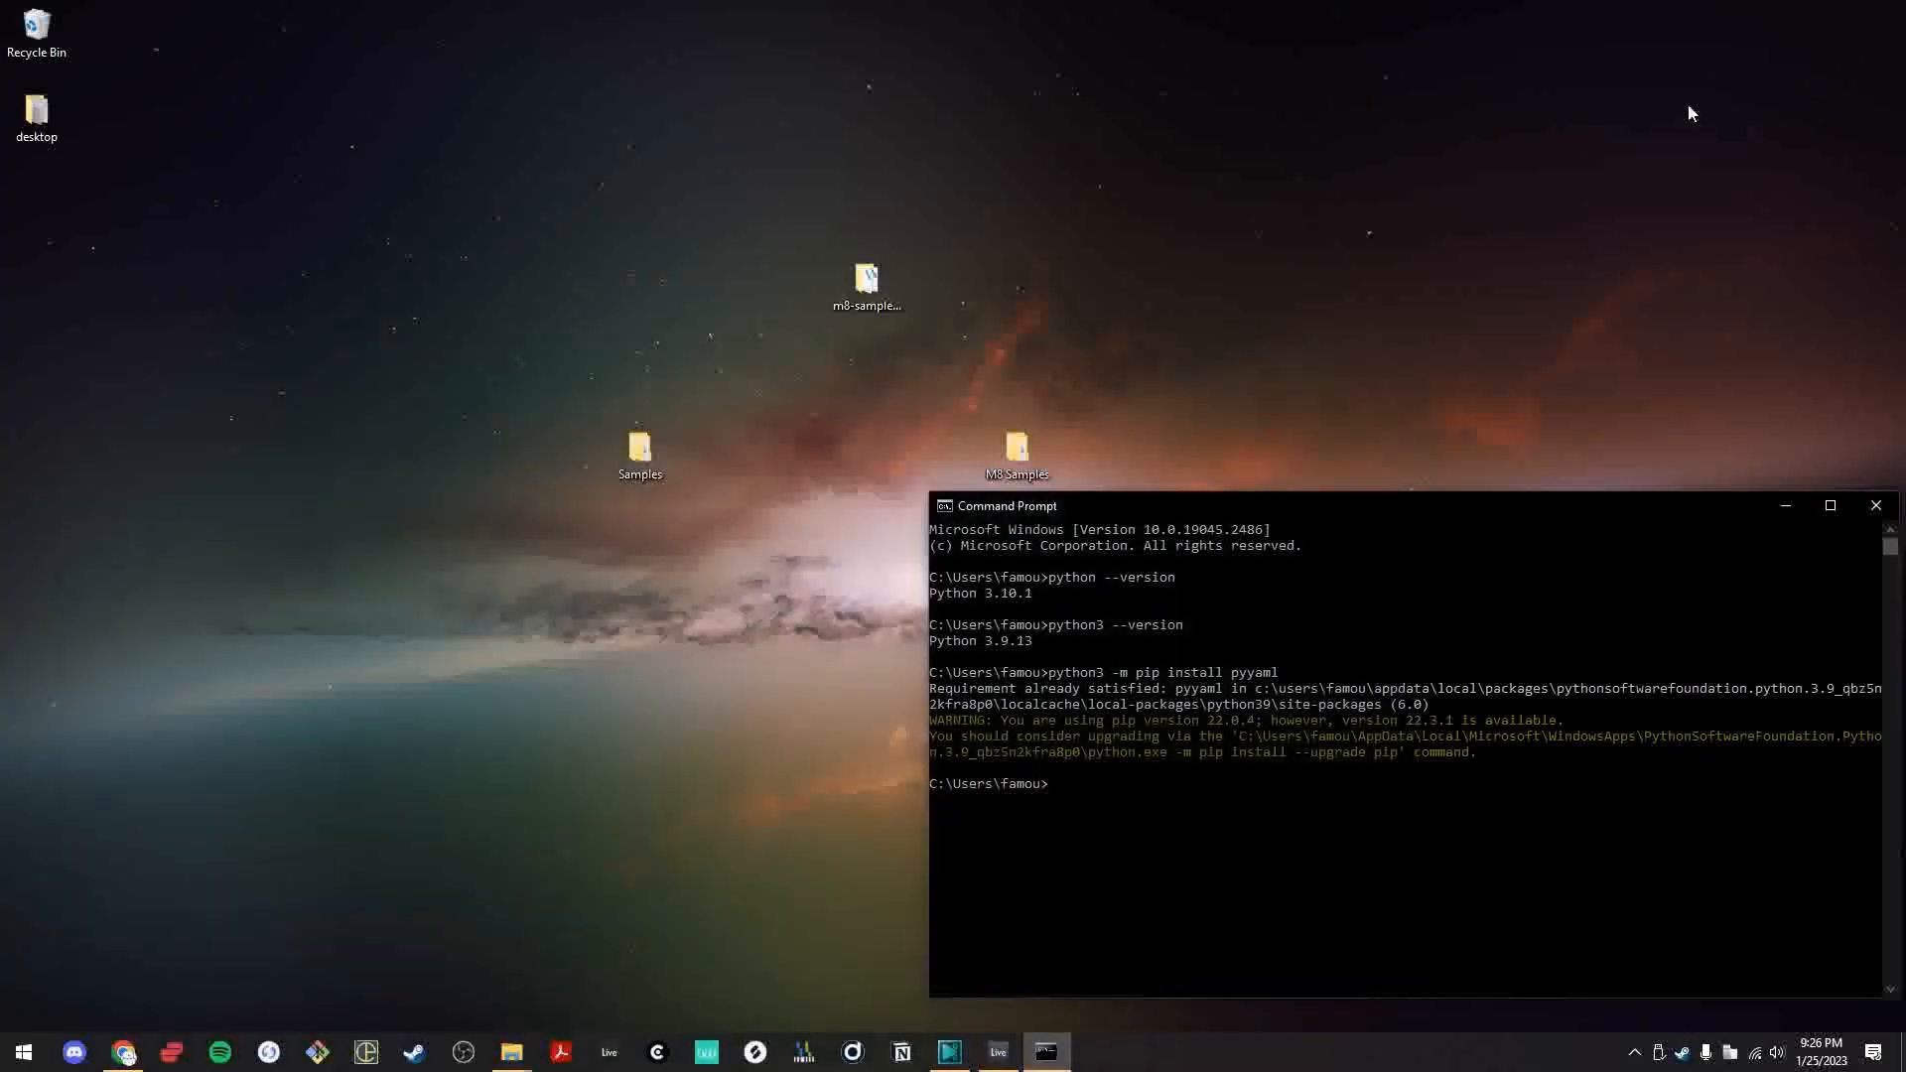
click(1792, 14)
click(872, 283)
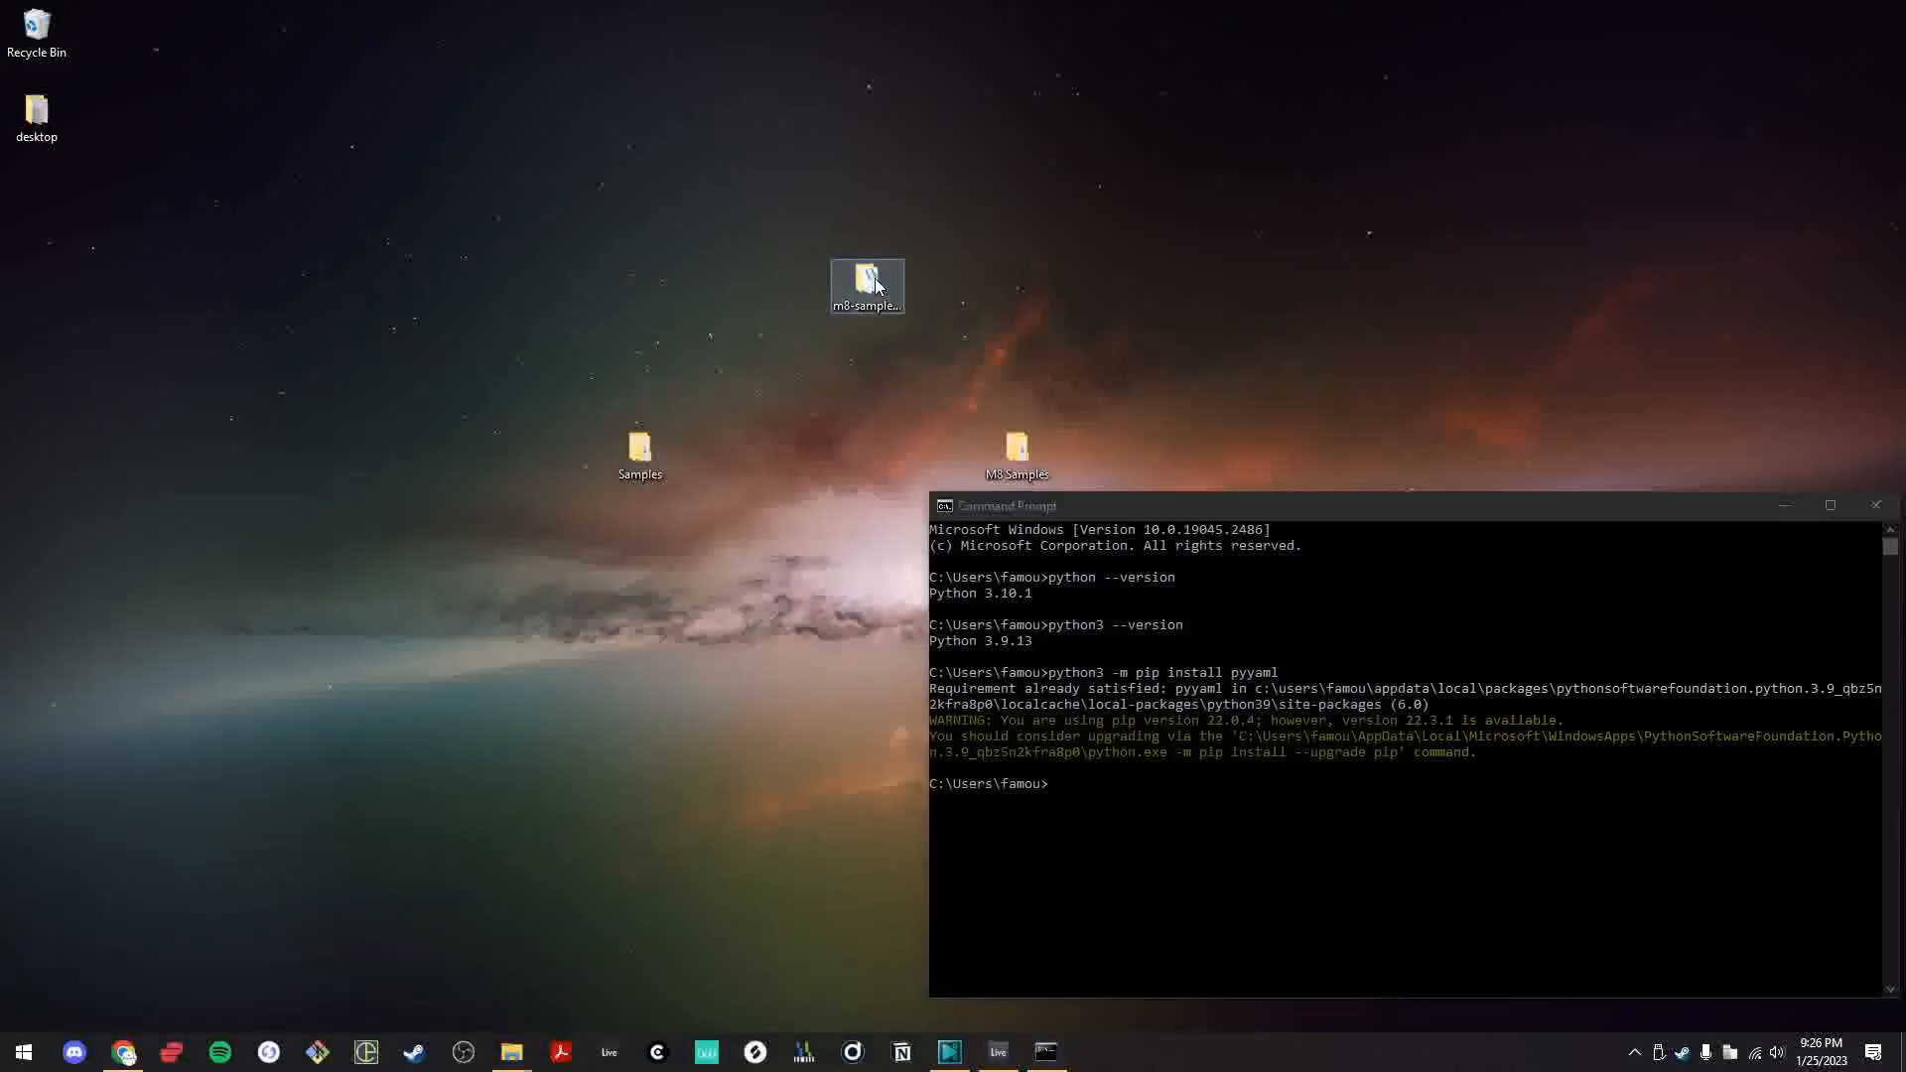
double_click(873, 281)
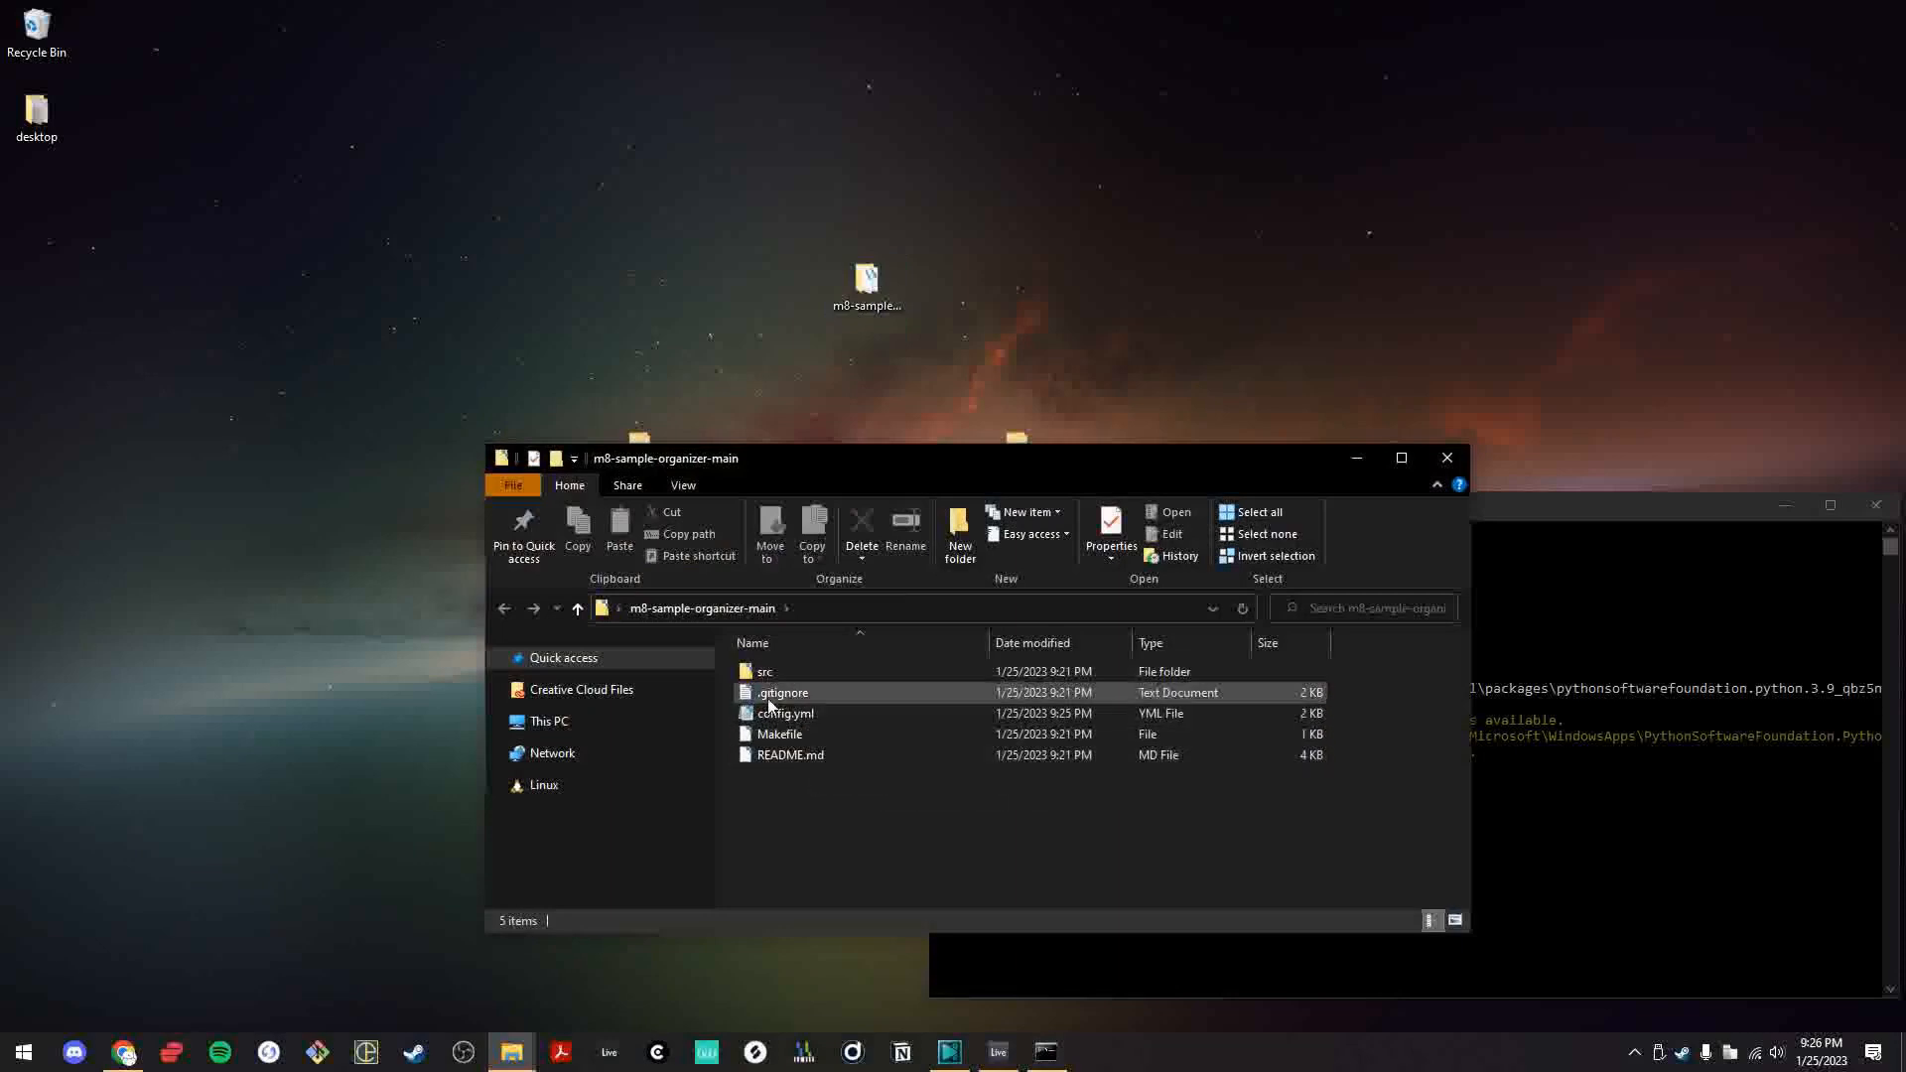
click(913, 609)
key(ctrl+c)
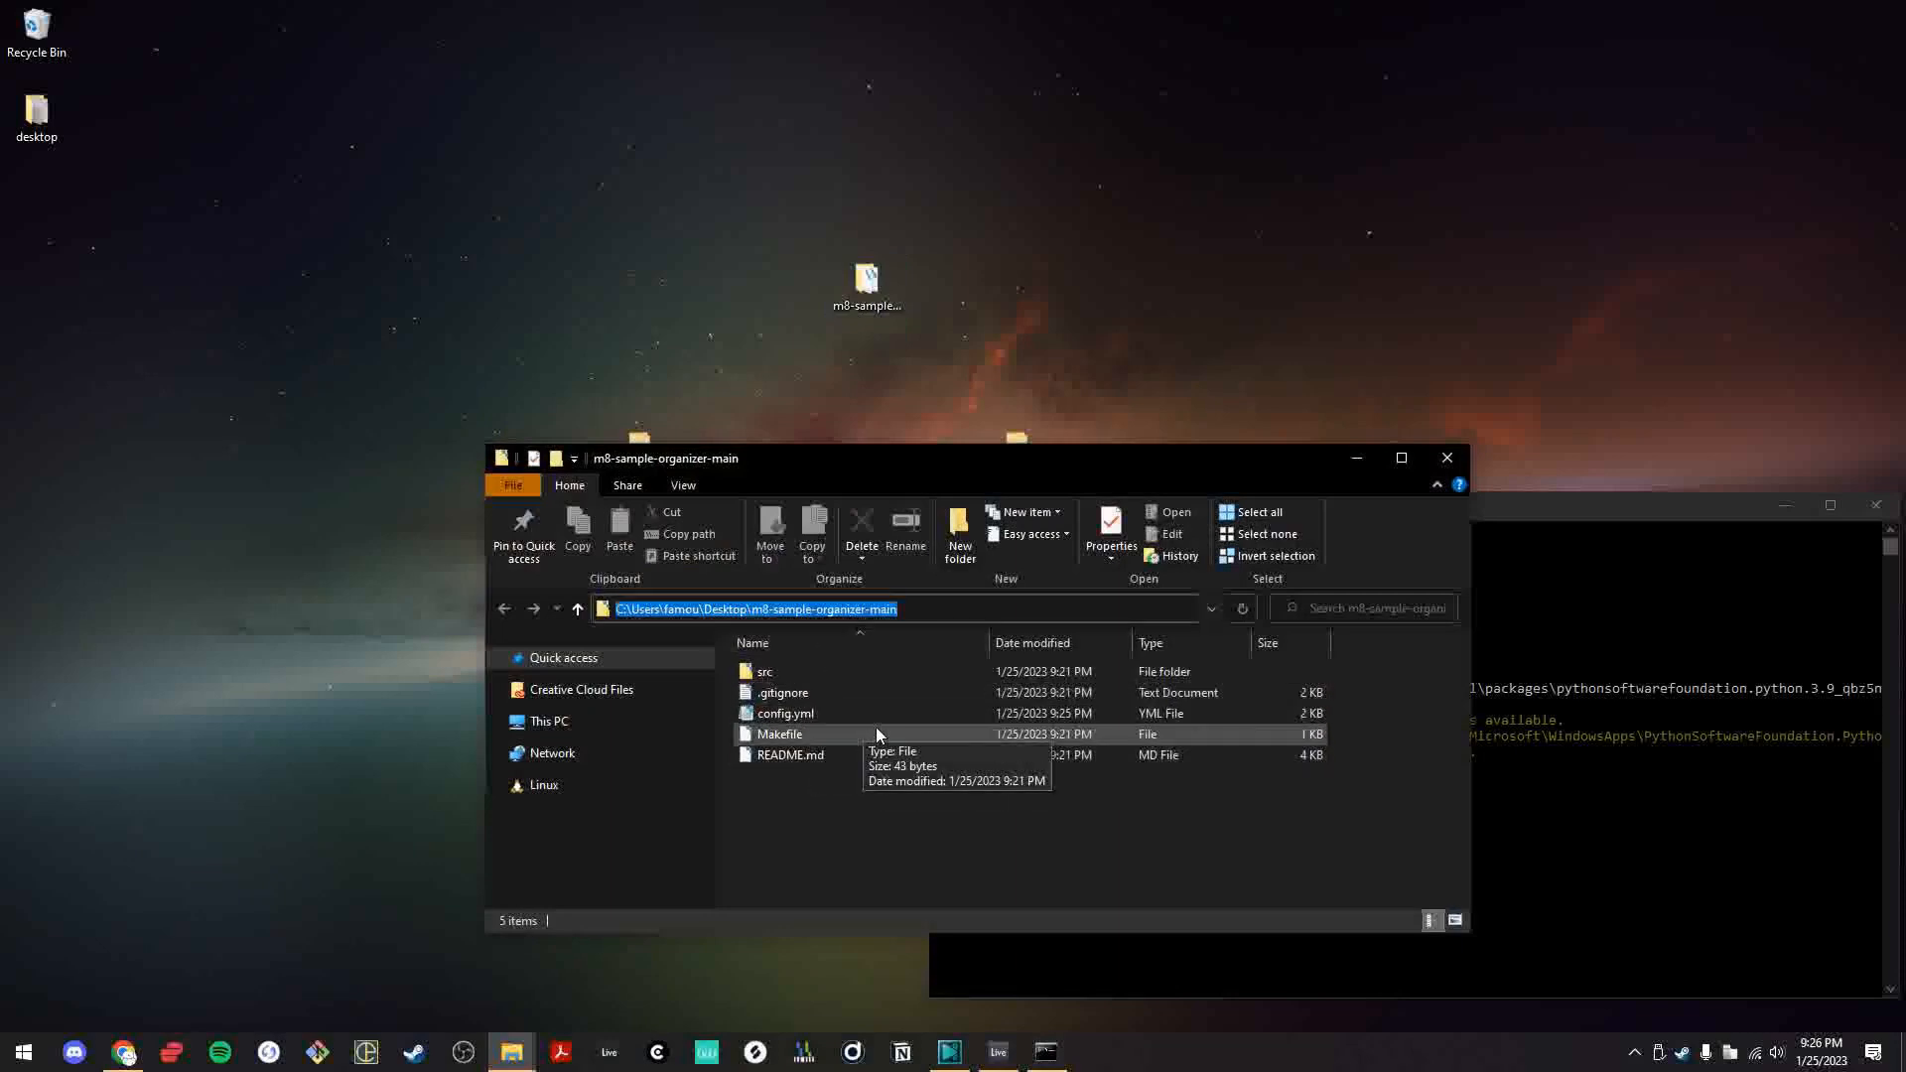
- In Command Prompt, change to the copied m8-sample-organizer-main path, list its contents with "dir", and close the folder window
click(1632, 881)
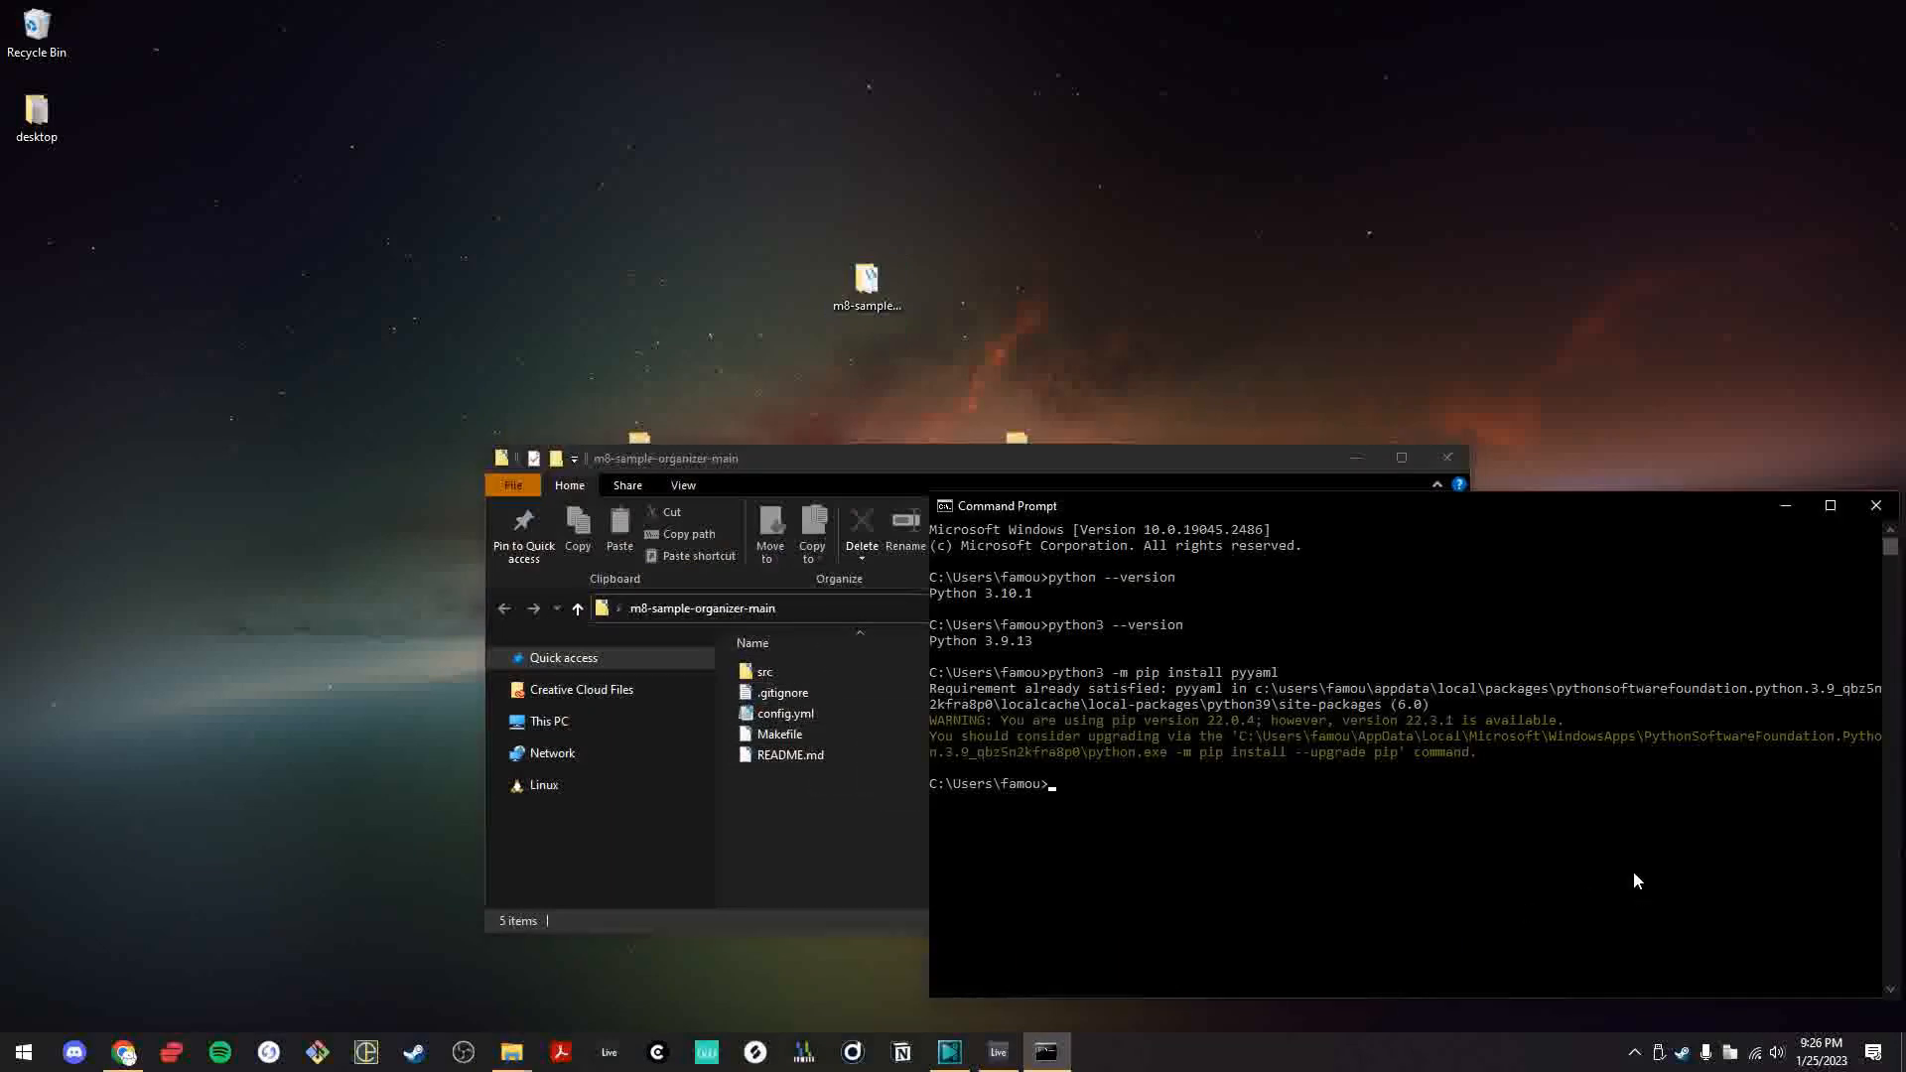
text(cd)
key(ctrl+v)
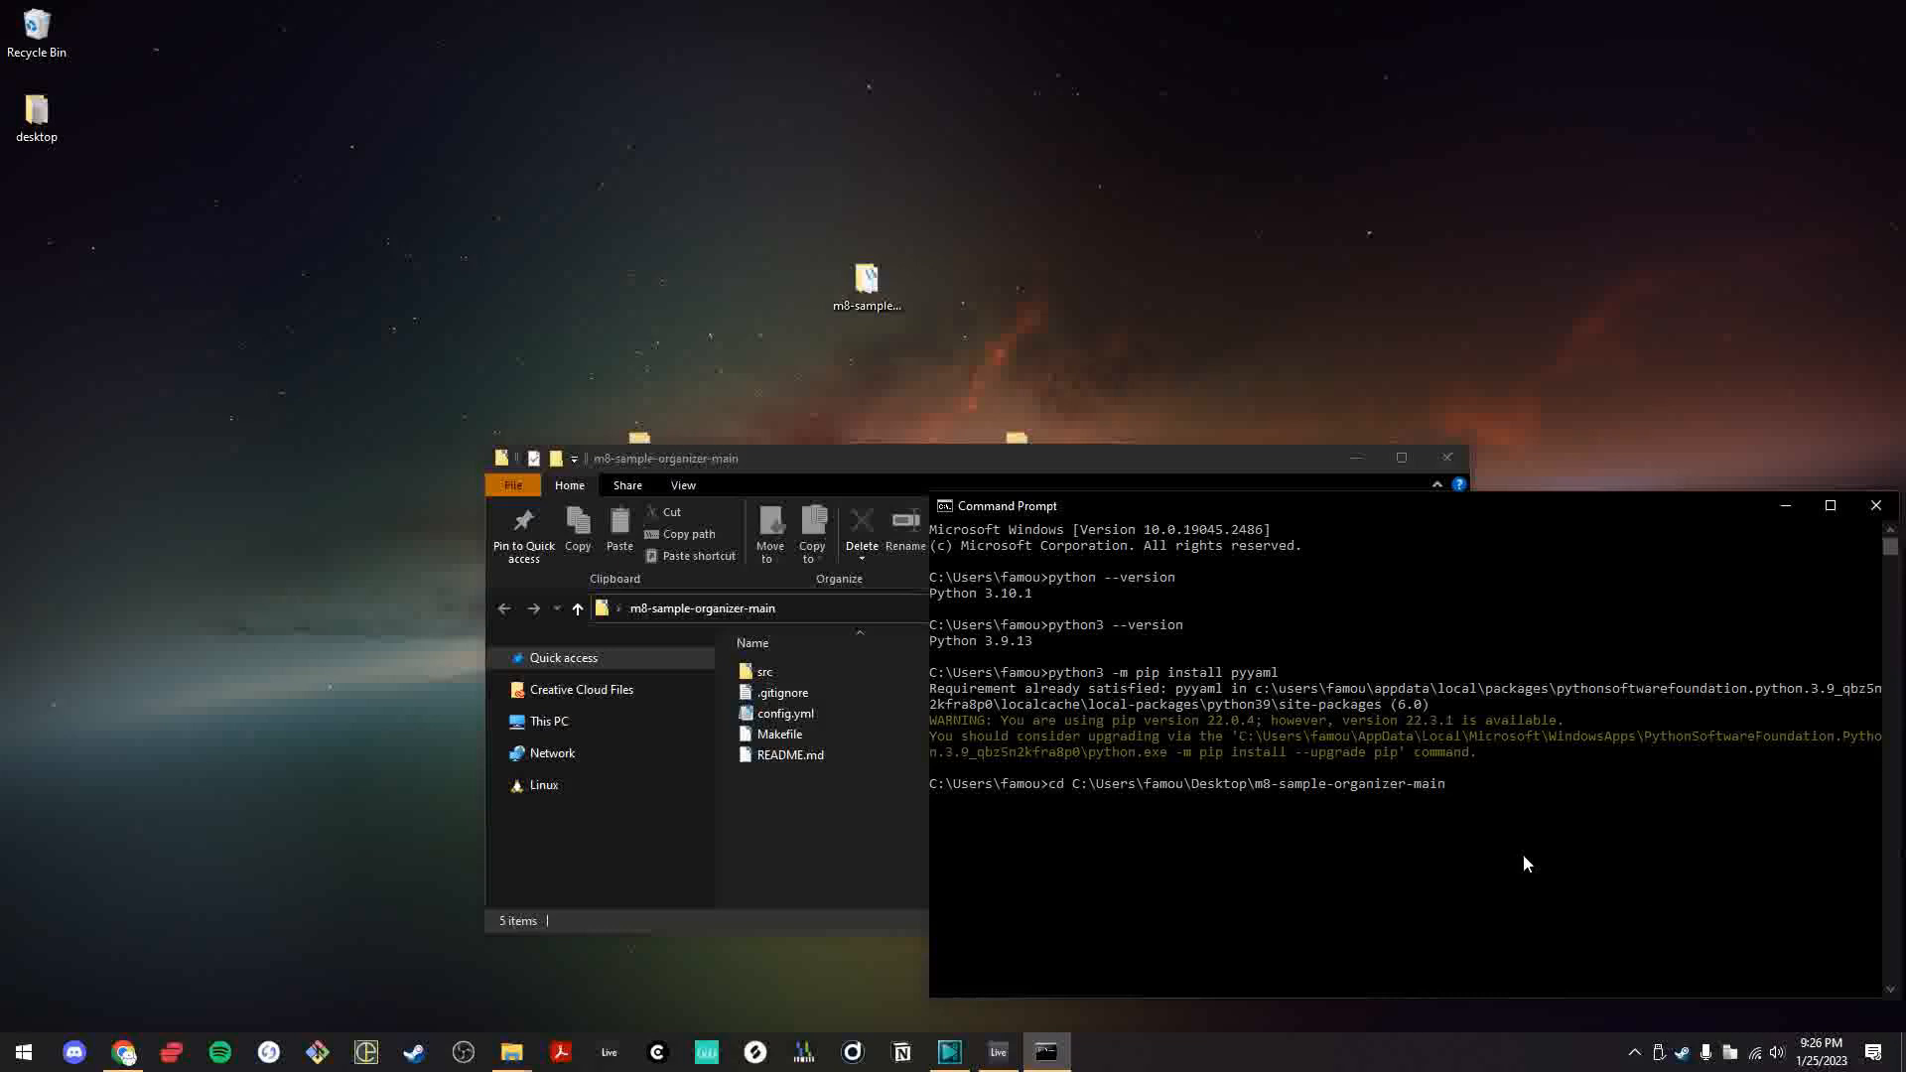
key(Return)
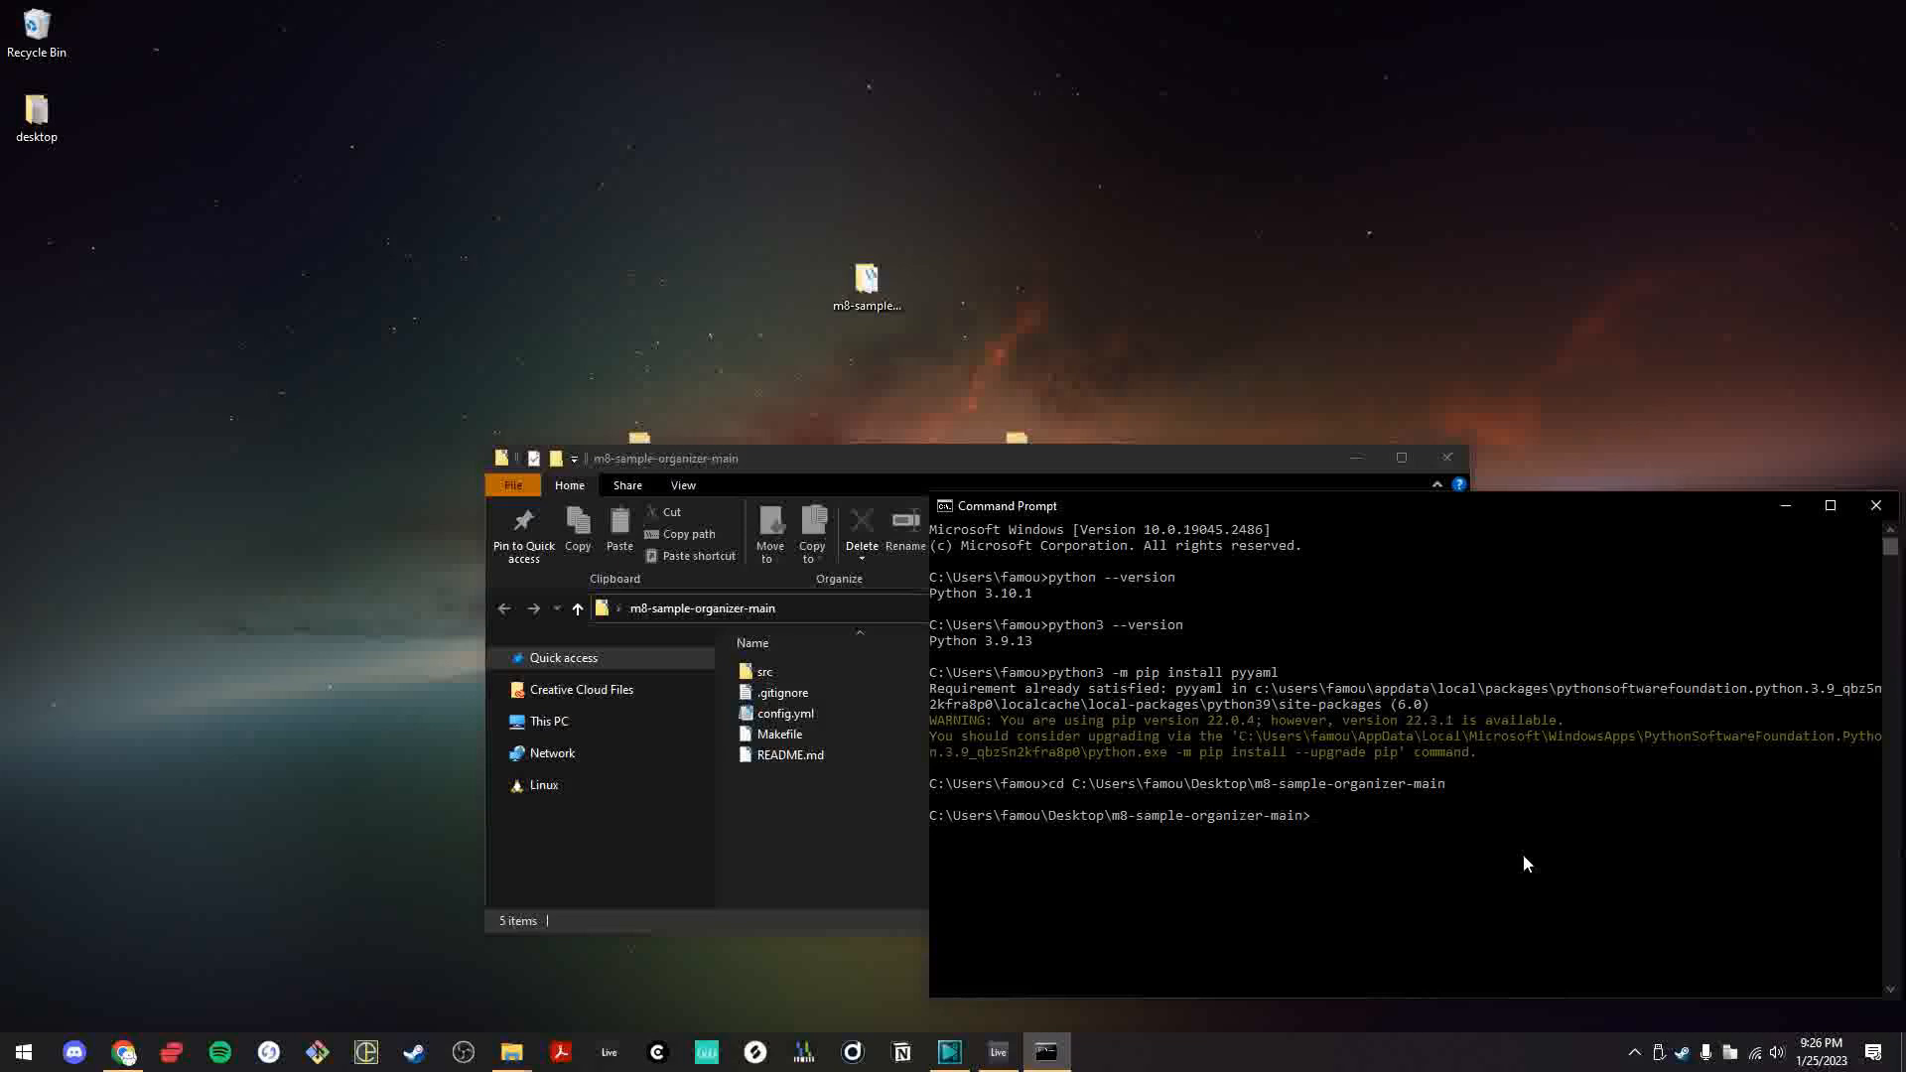
text(dir)
key(Return)
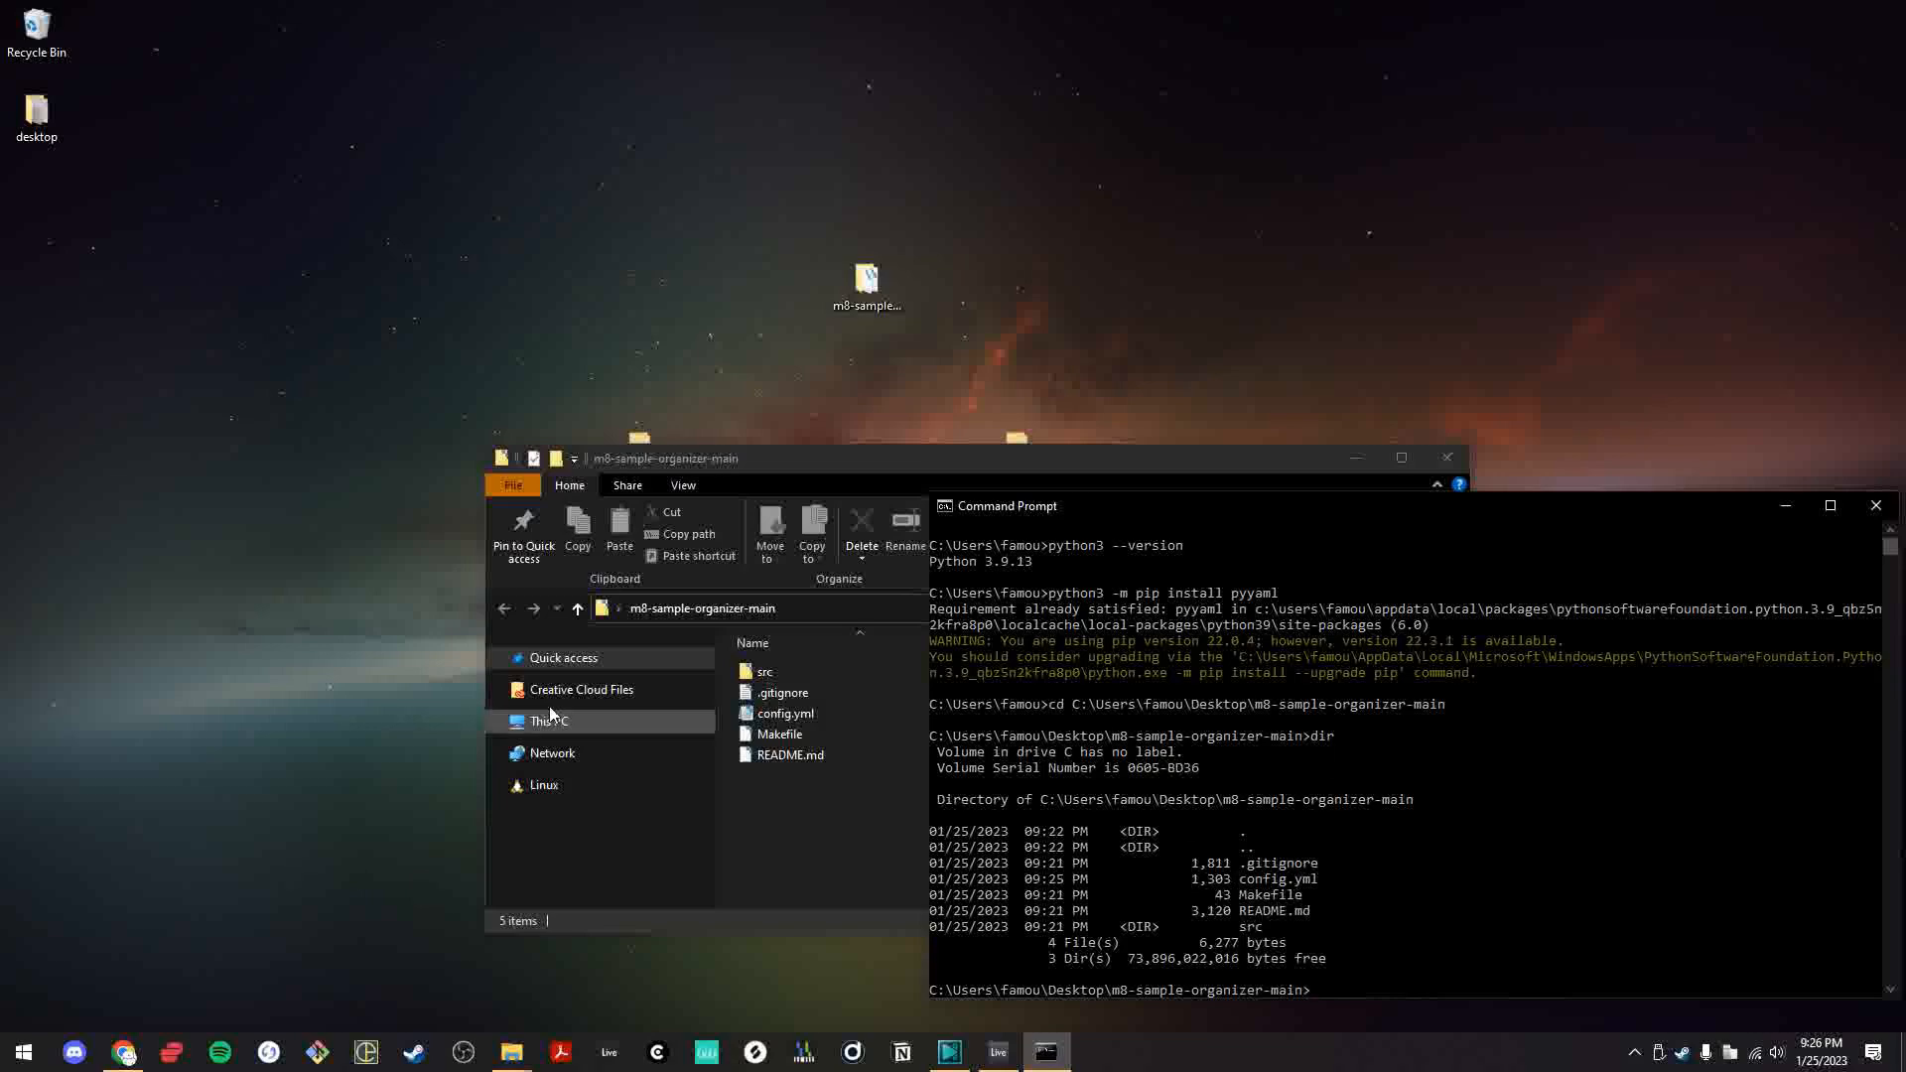
click(1447, 458)
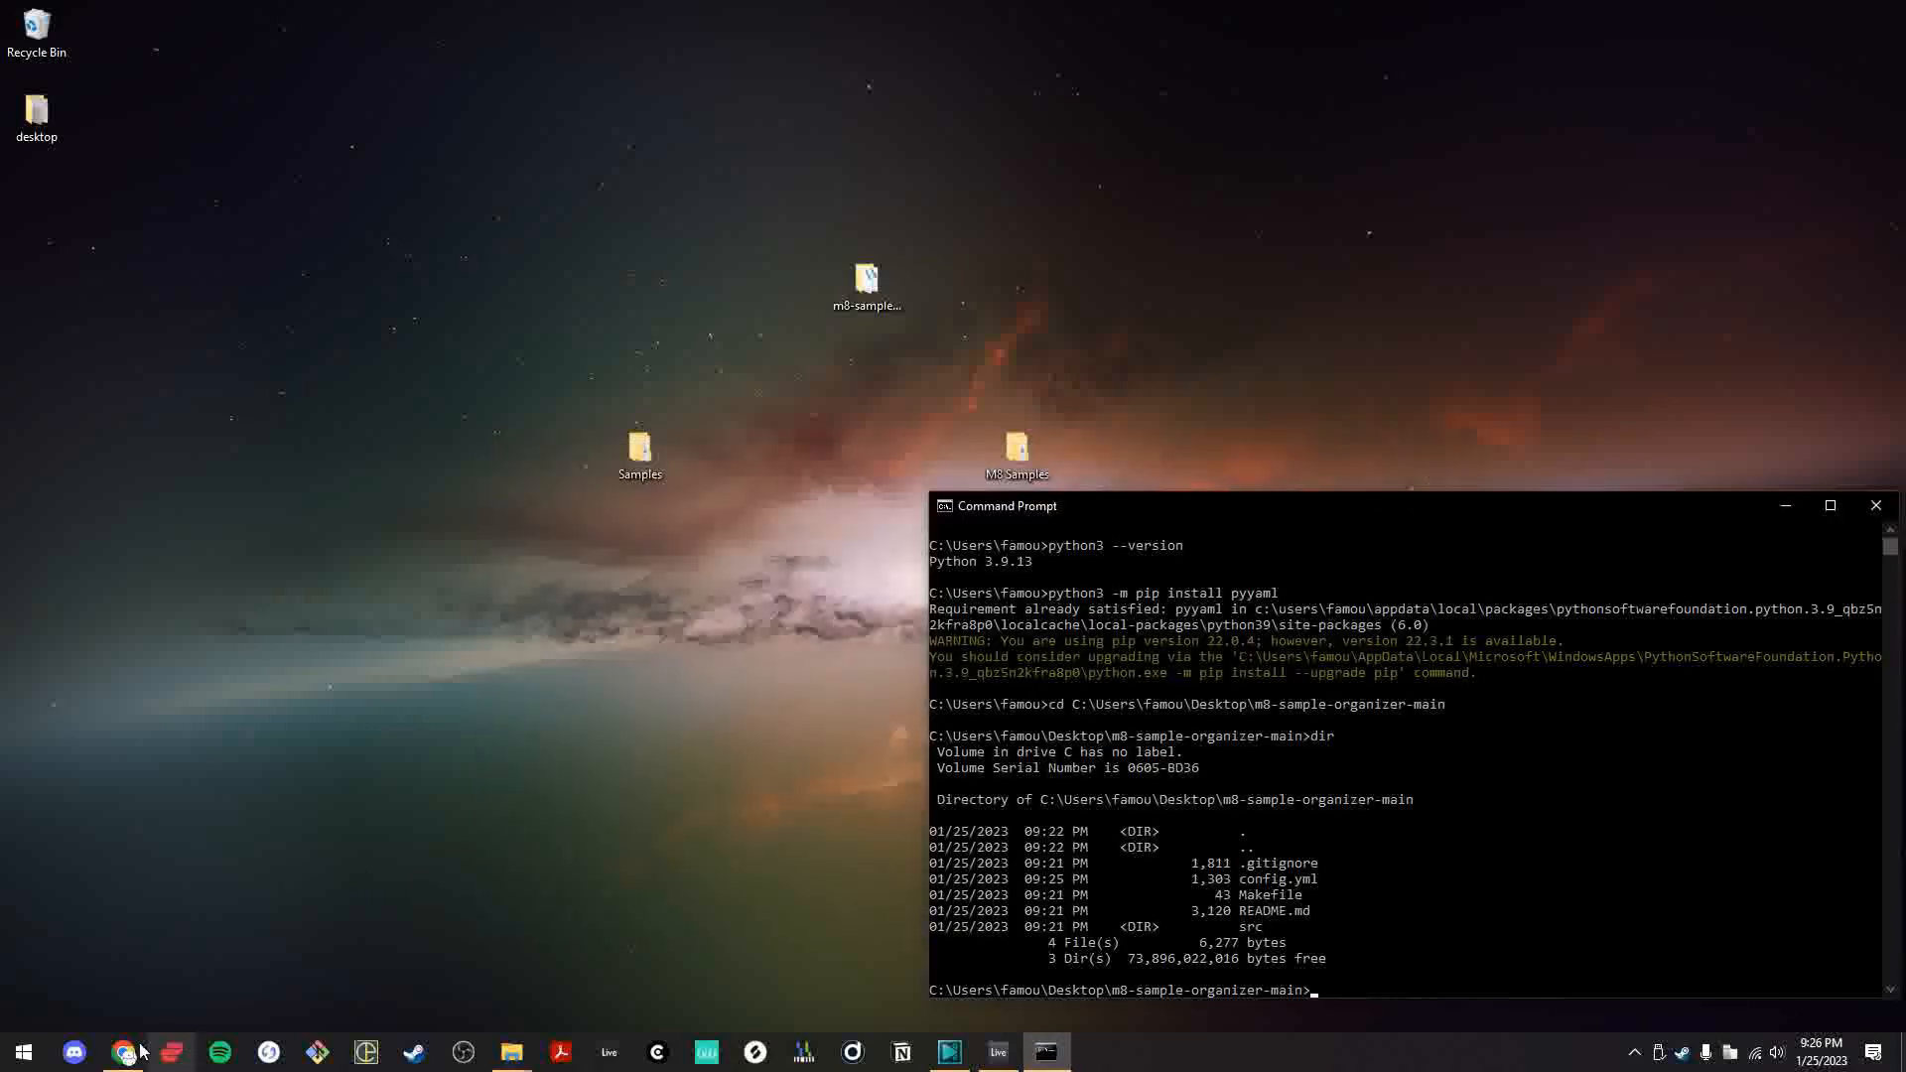
- Switch to the README in Chrome and copy the "python3 src/m8-sample-organizer.py" command from the Run the tool section
click(140, 1050)
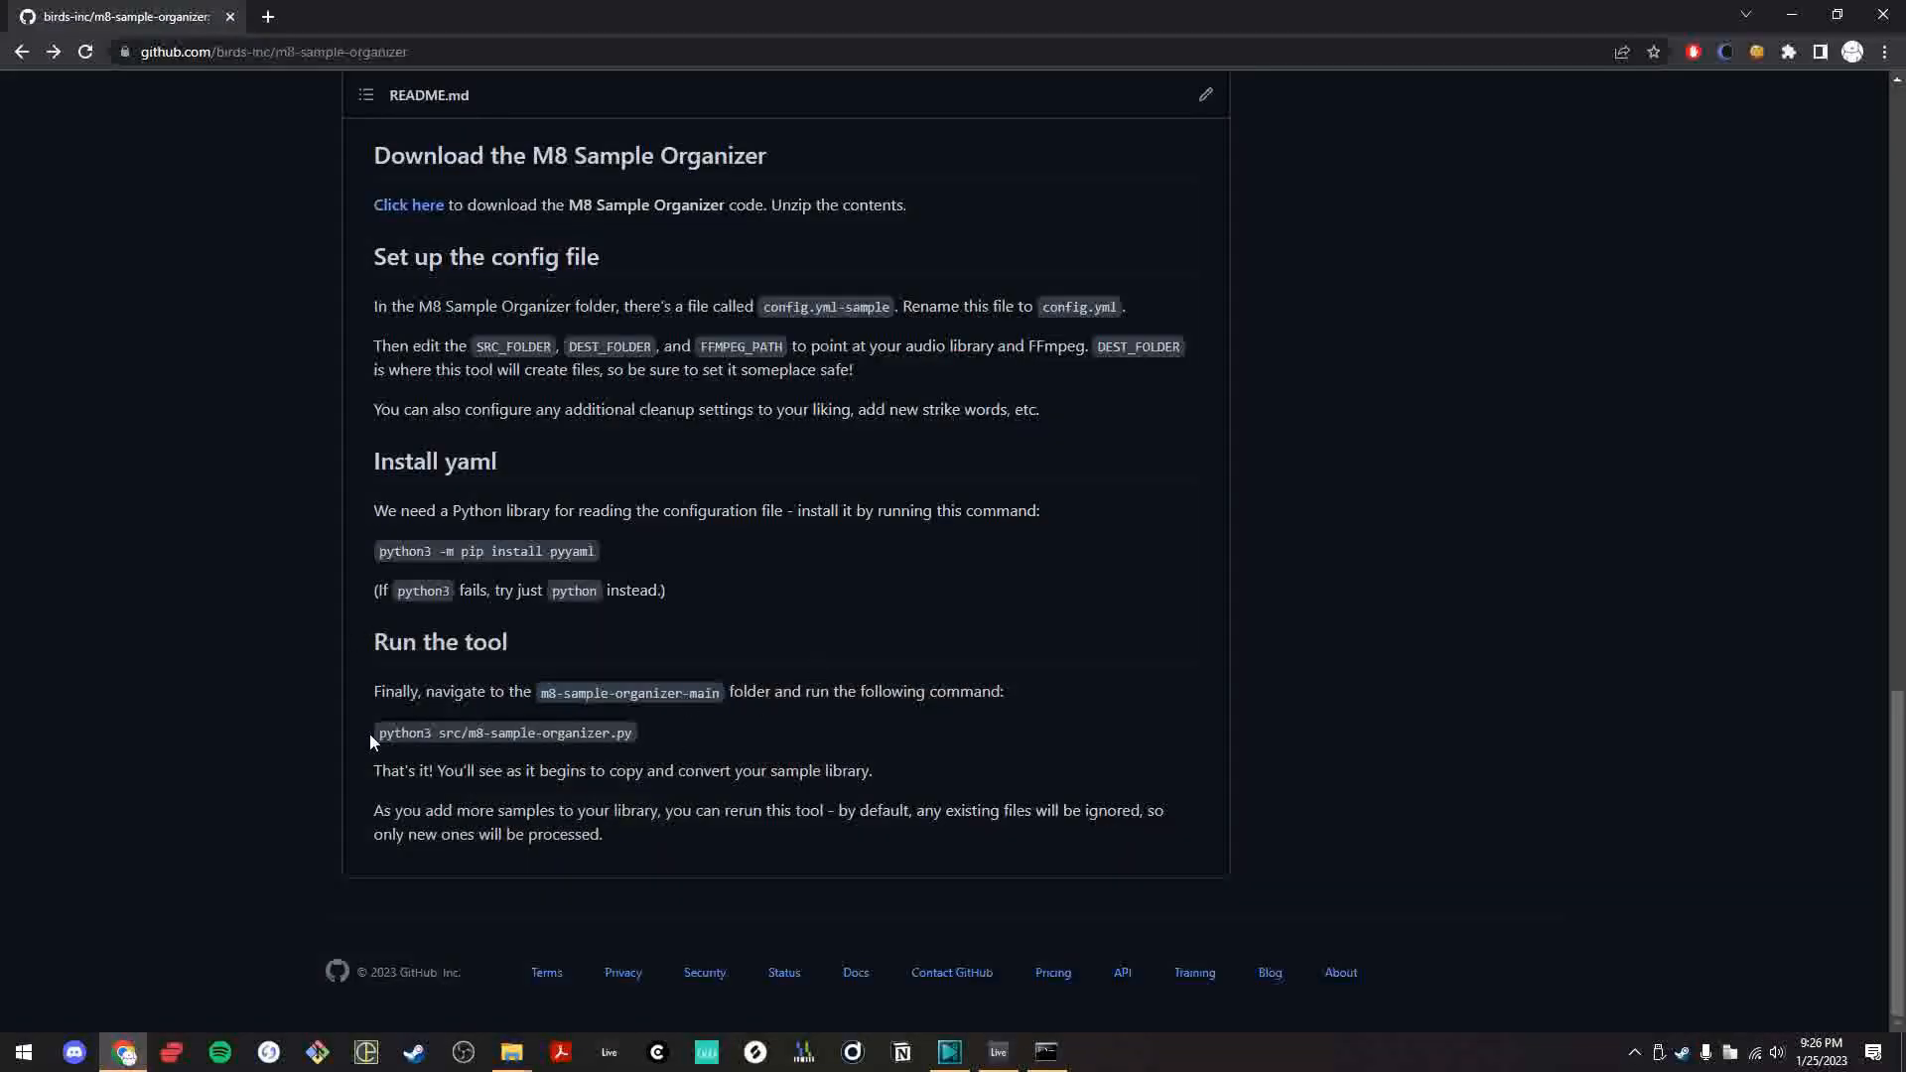
drag(374, 735, 720, 751)
key(ctrl+c)
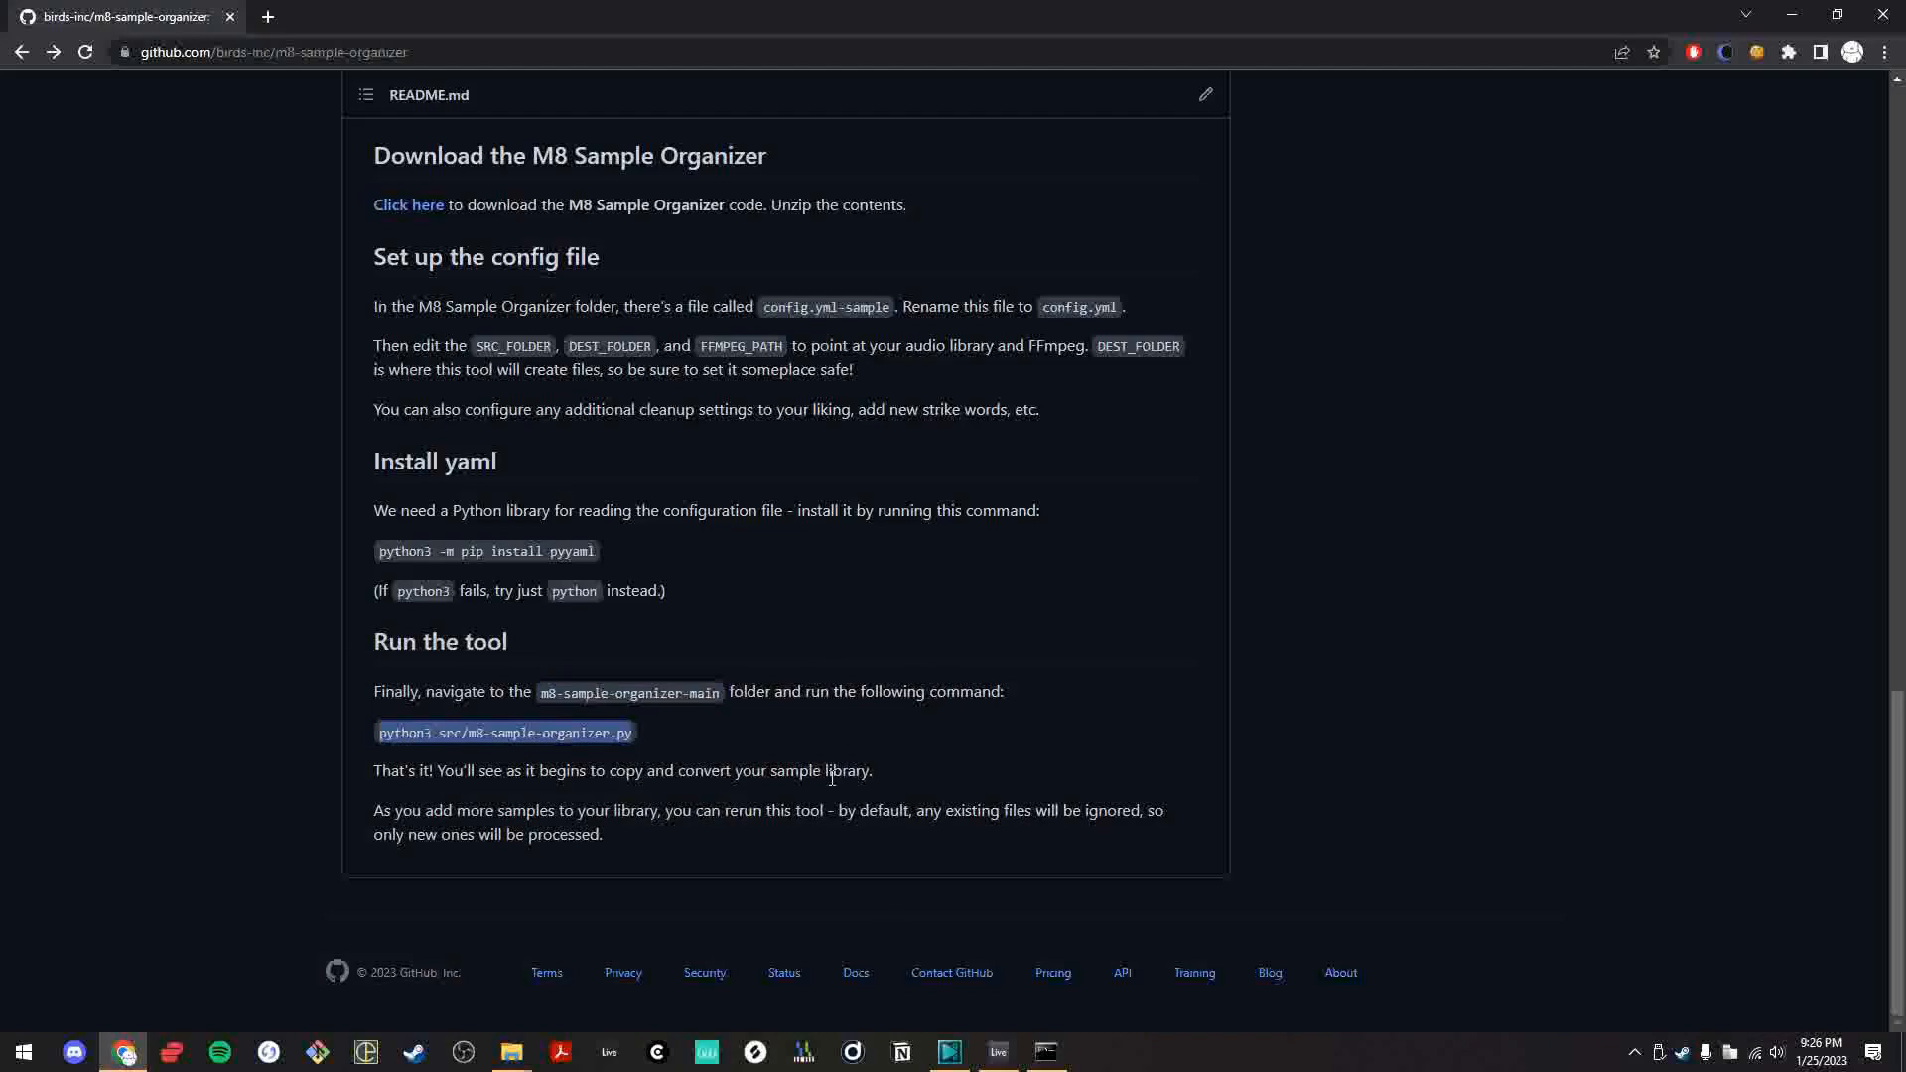
- Run "python3 src/m8-sample-organizer.py" in Command Prompt and enlarge the window to read its output
click(1046, 1051)
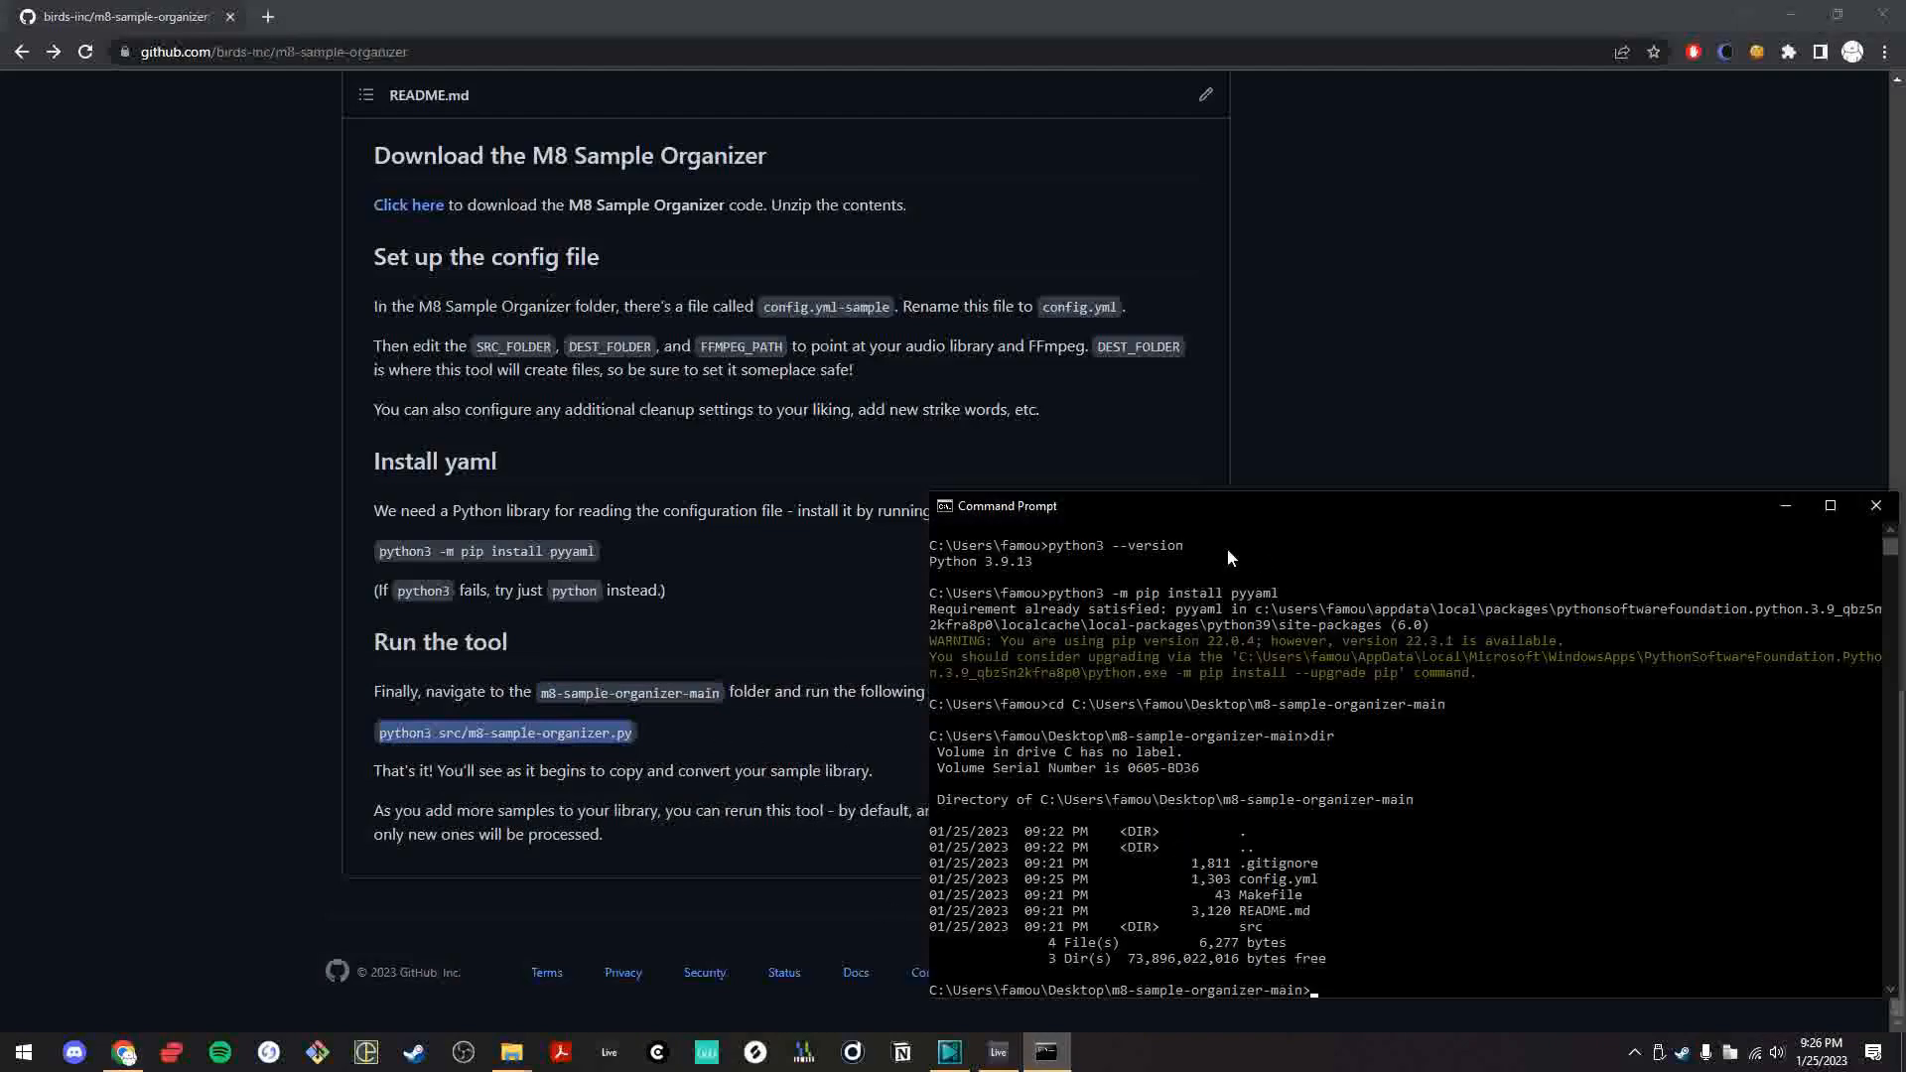
drag(1218, 504, 950, 241)
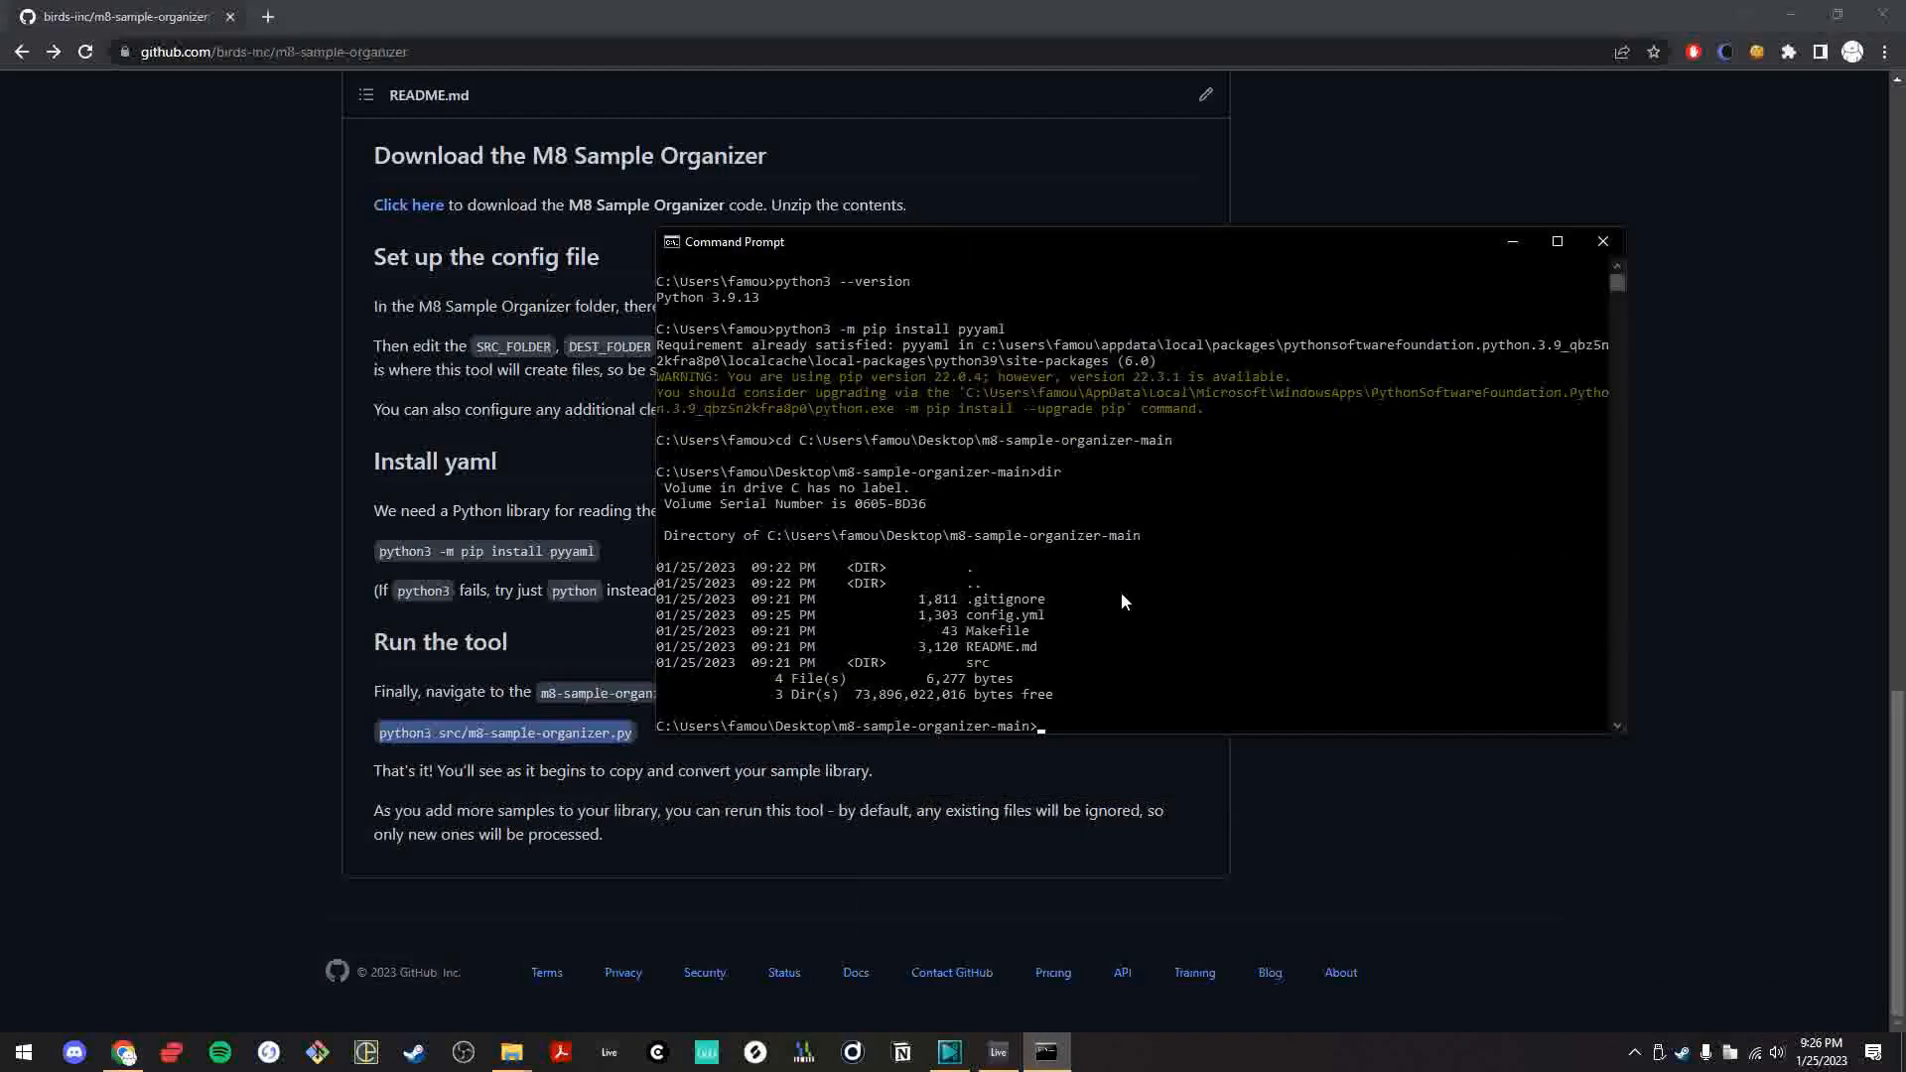
key(ctrl+v)
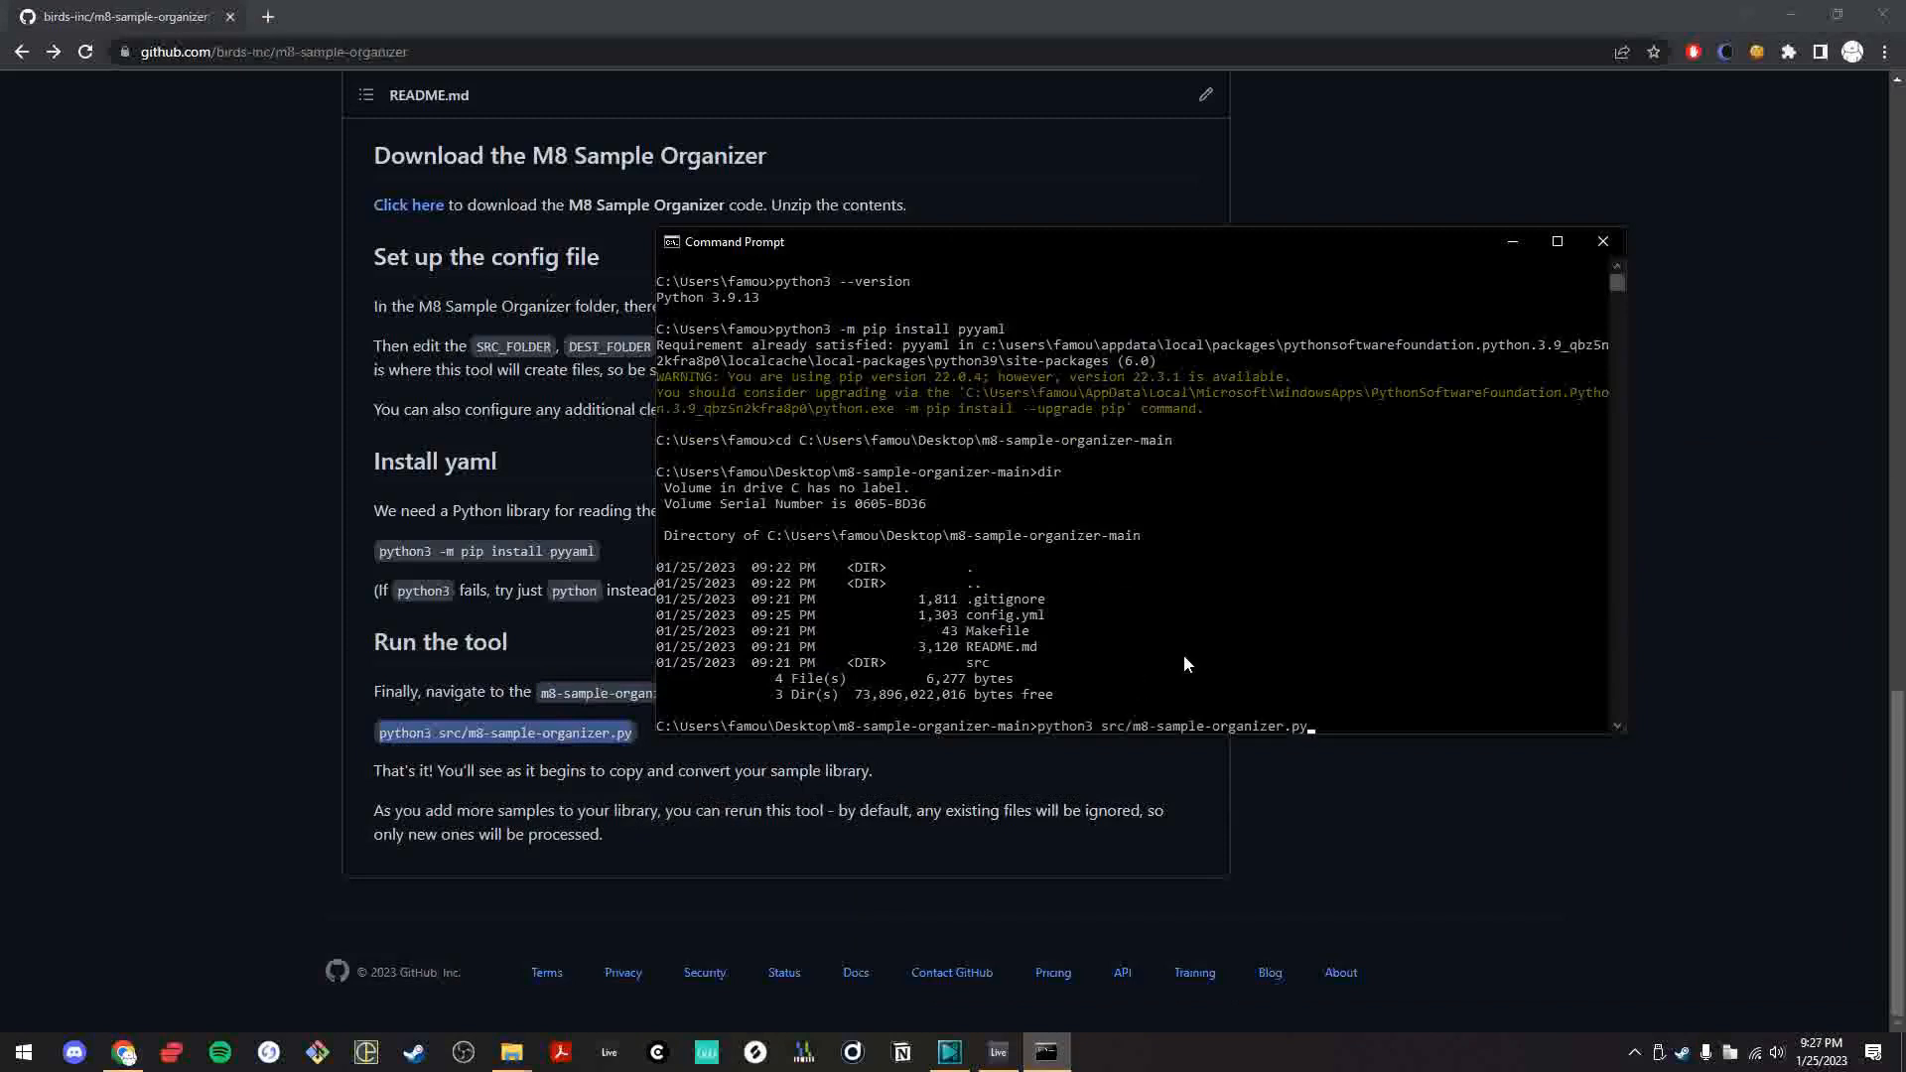
key(Return)
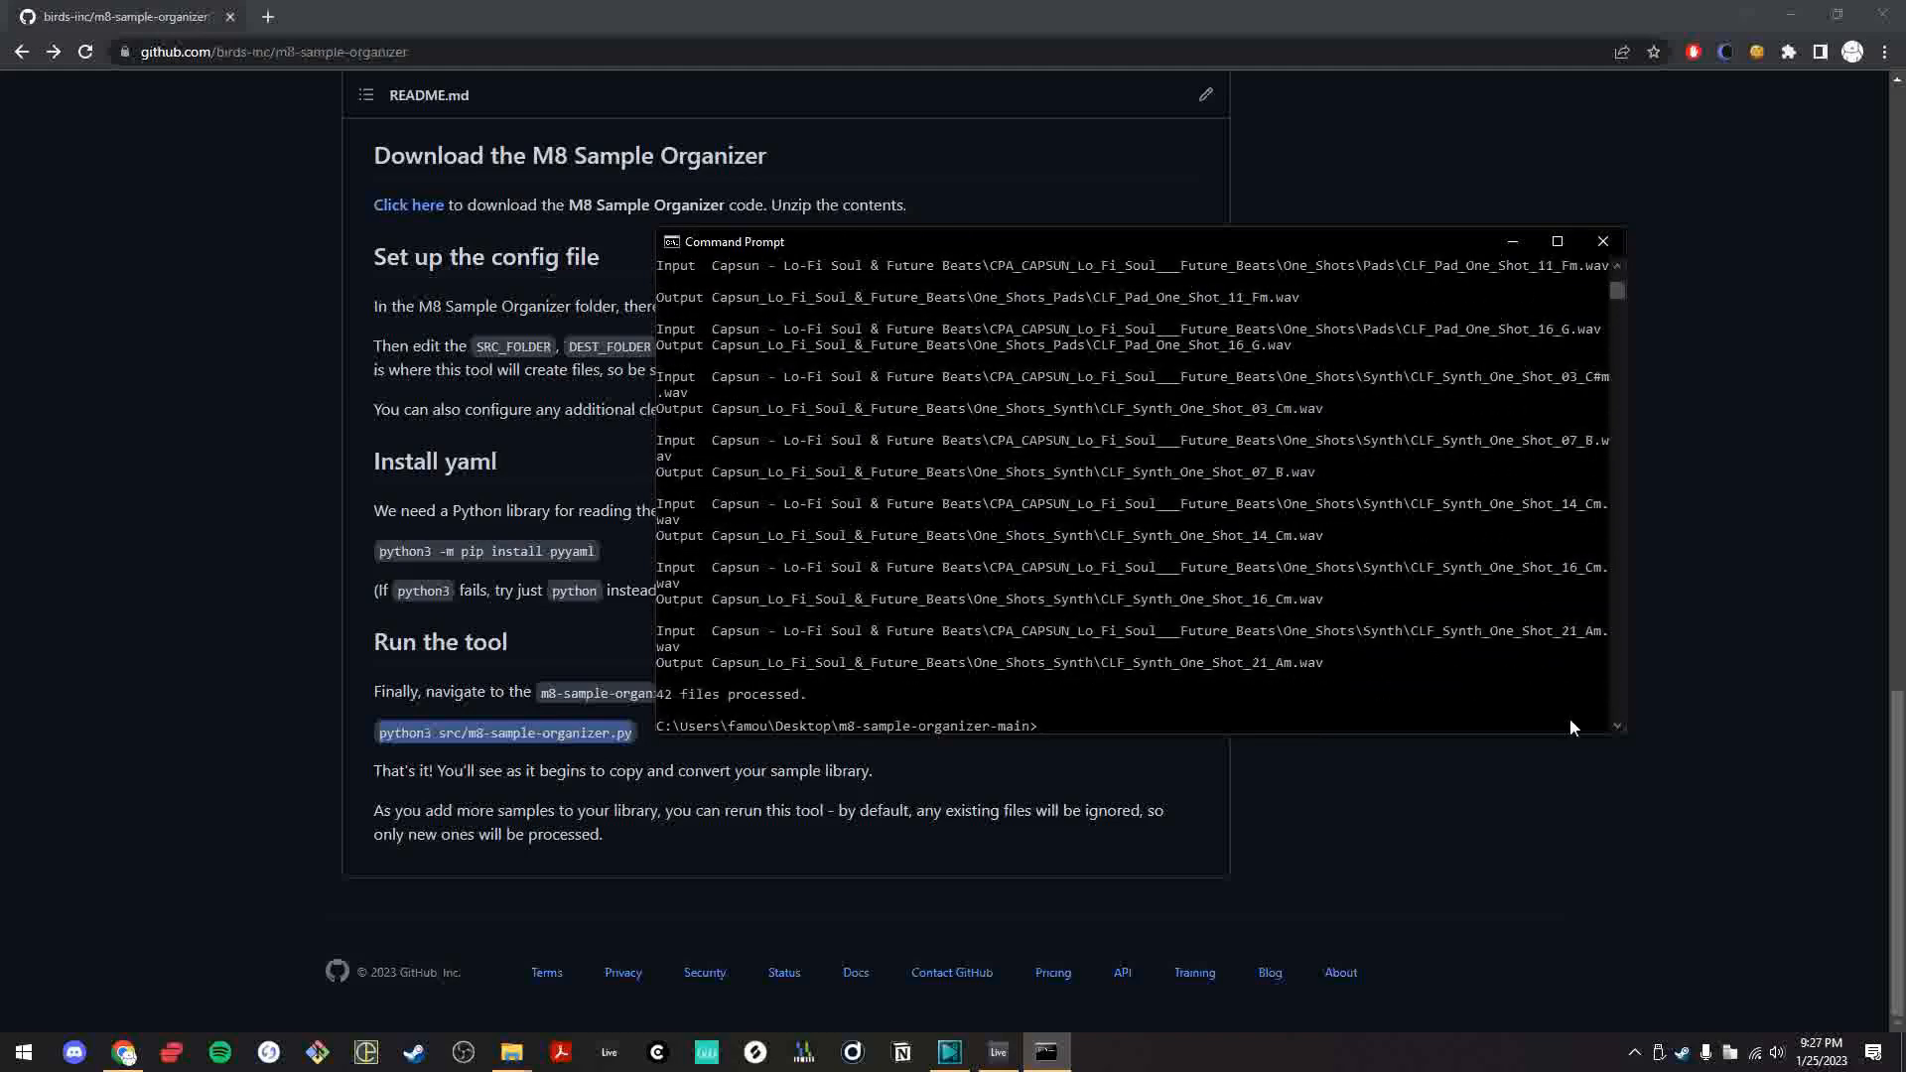
drag(1626, 739, 1868, 792)
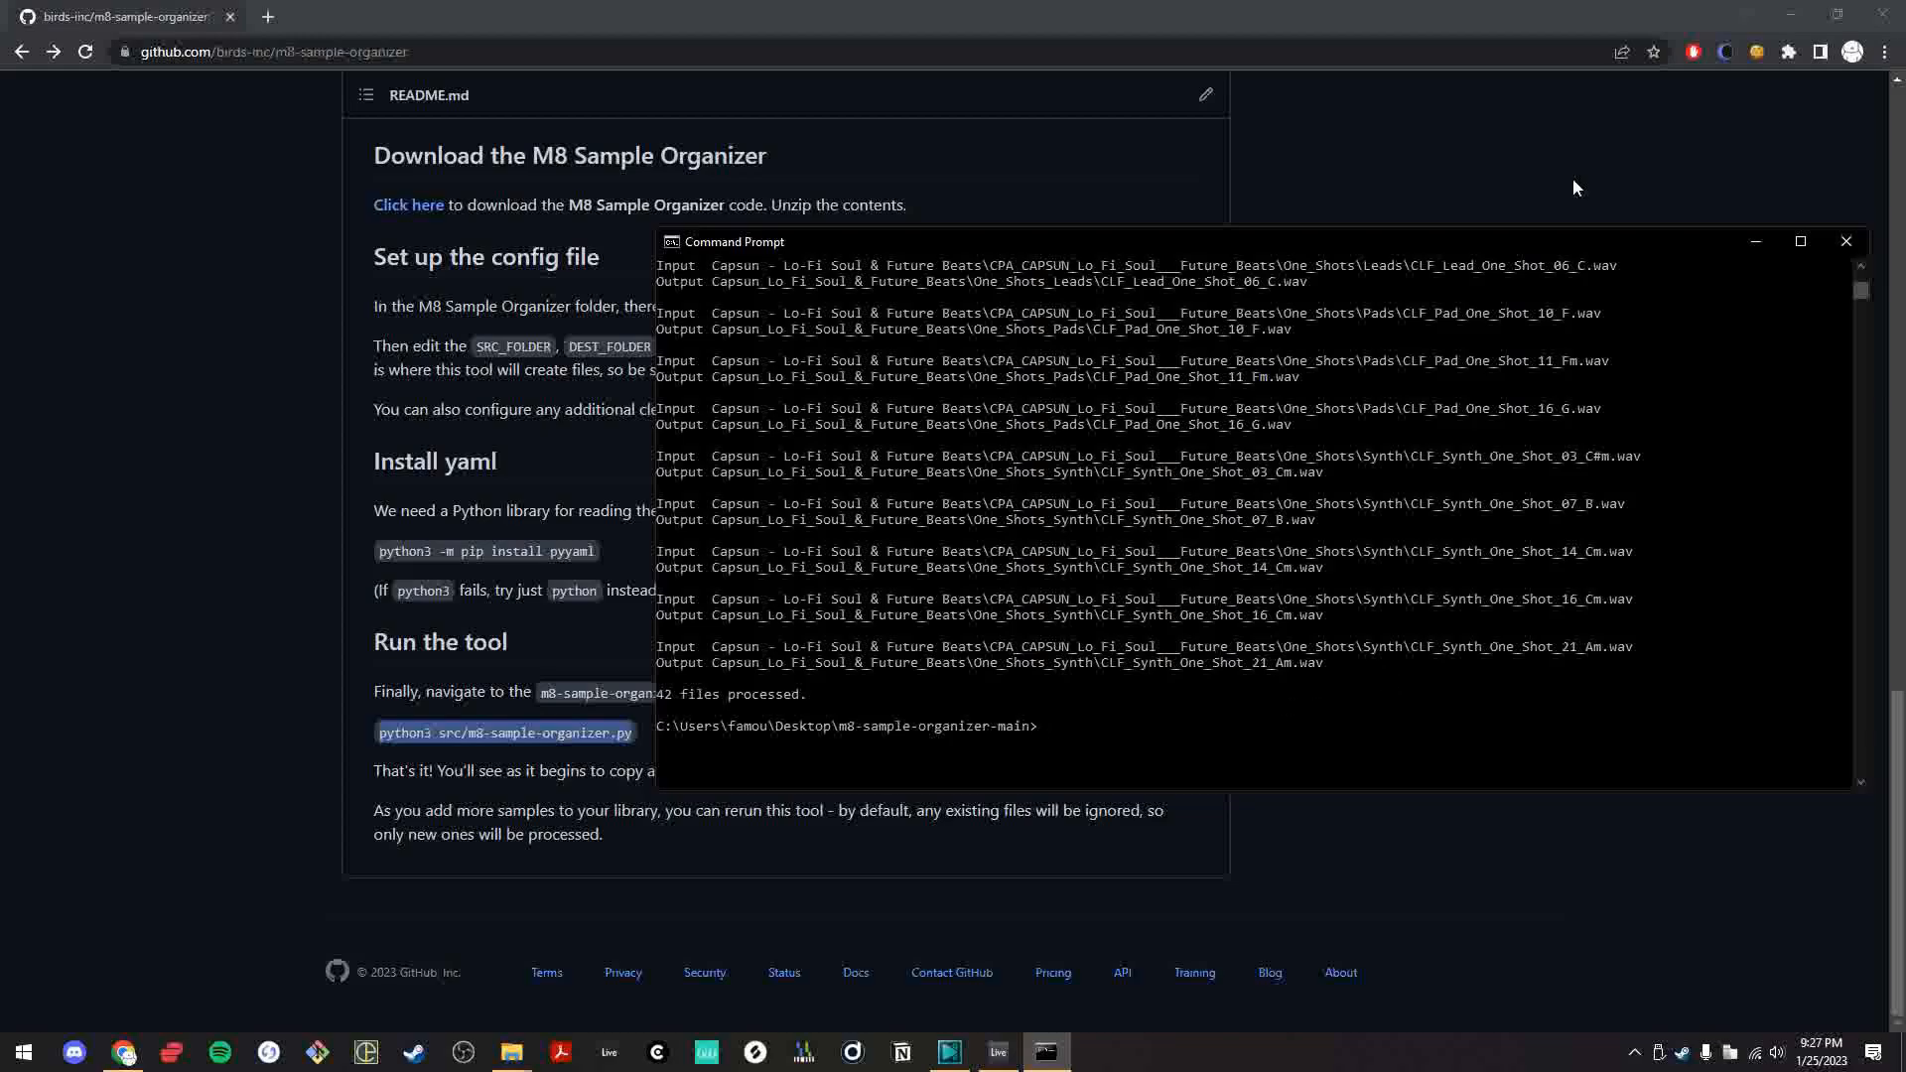
- Open the M8 Samples folder on the desktop and inspect the processed Capsun_Lo_Fi_Soul_&_Future_Beats folder and its clap samples
click(1790, 13)
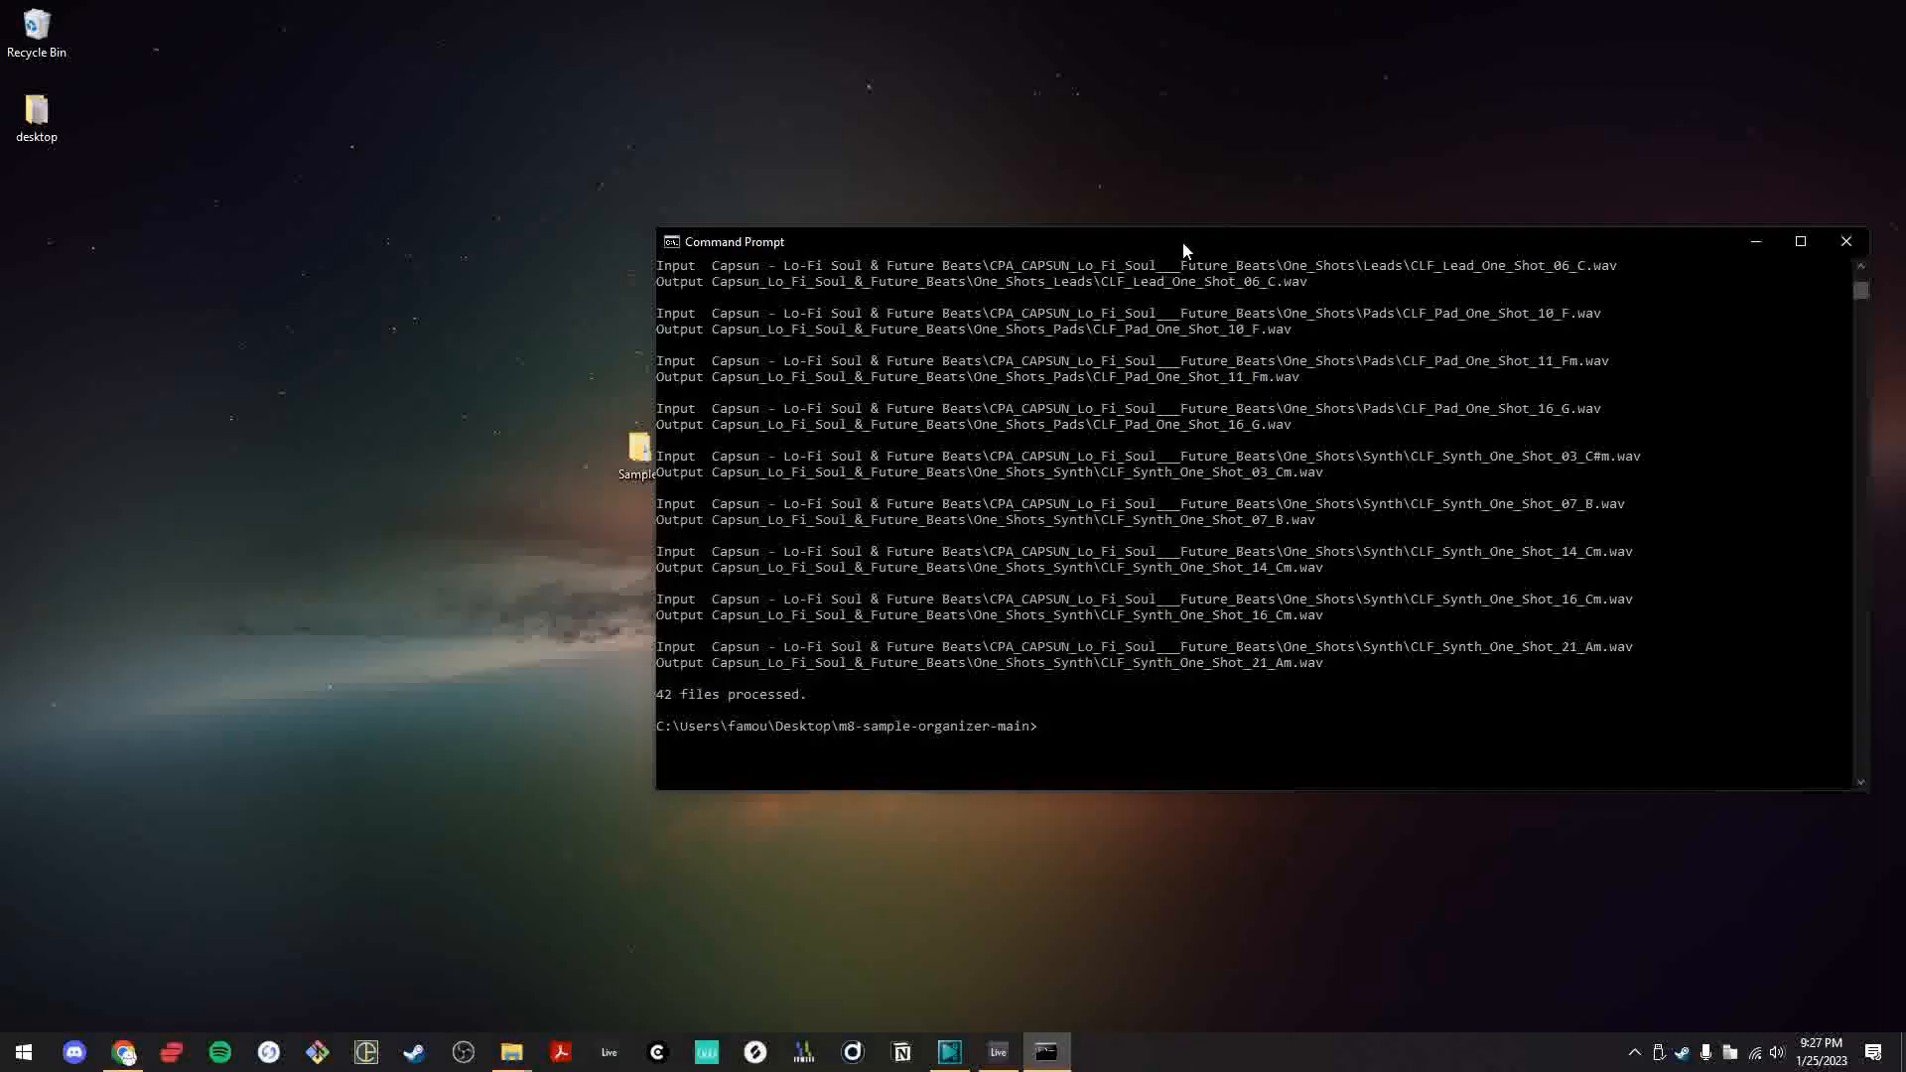
drag(1185, 250, 897, 570)
double_click(1014, 447)
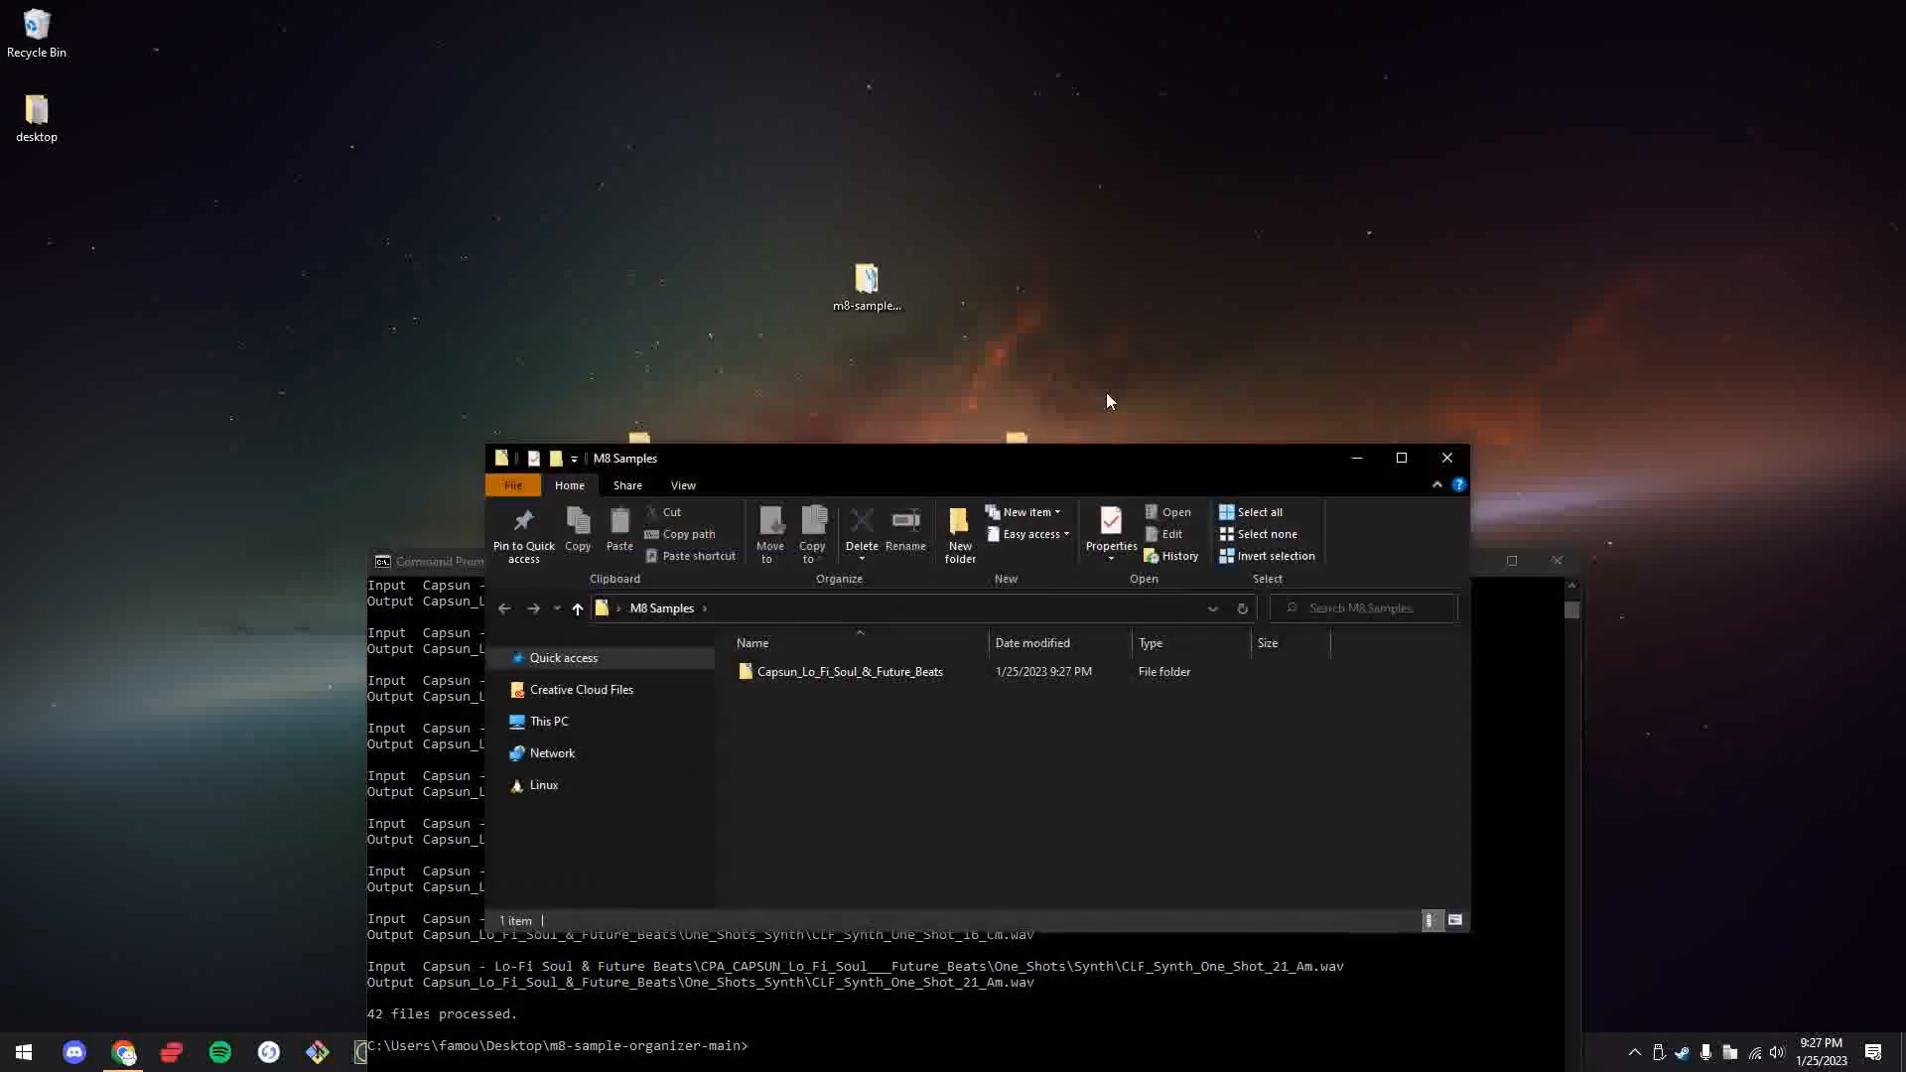
double_click(907, 671)
double_click(906, 672)
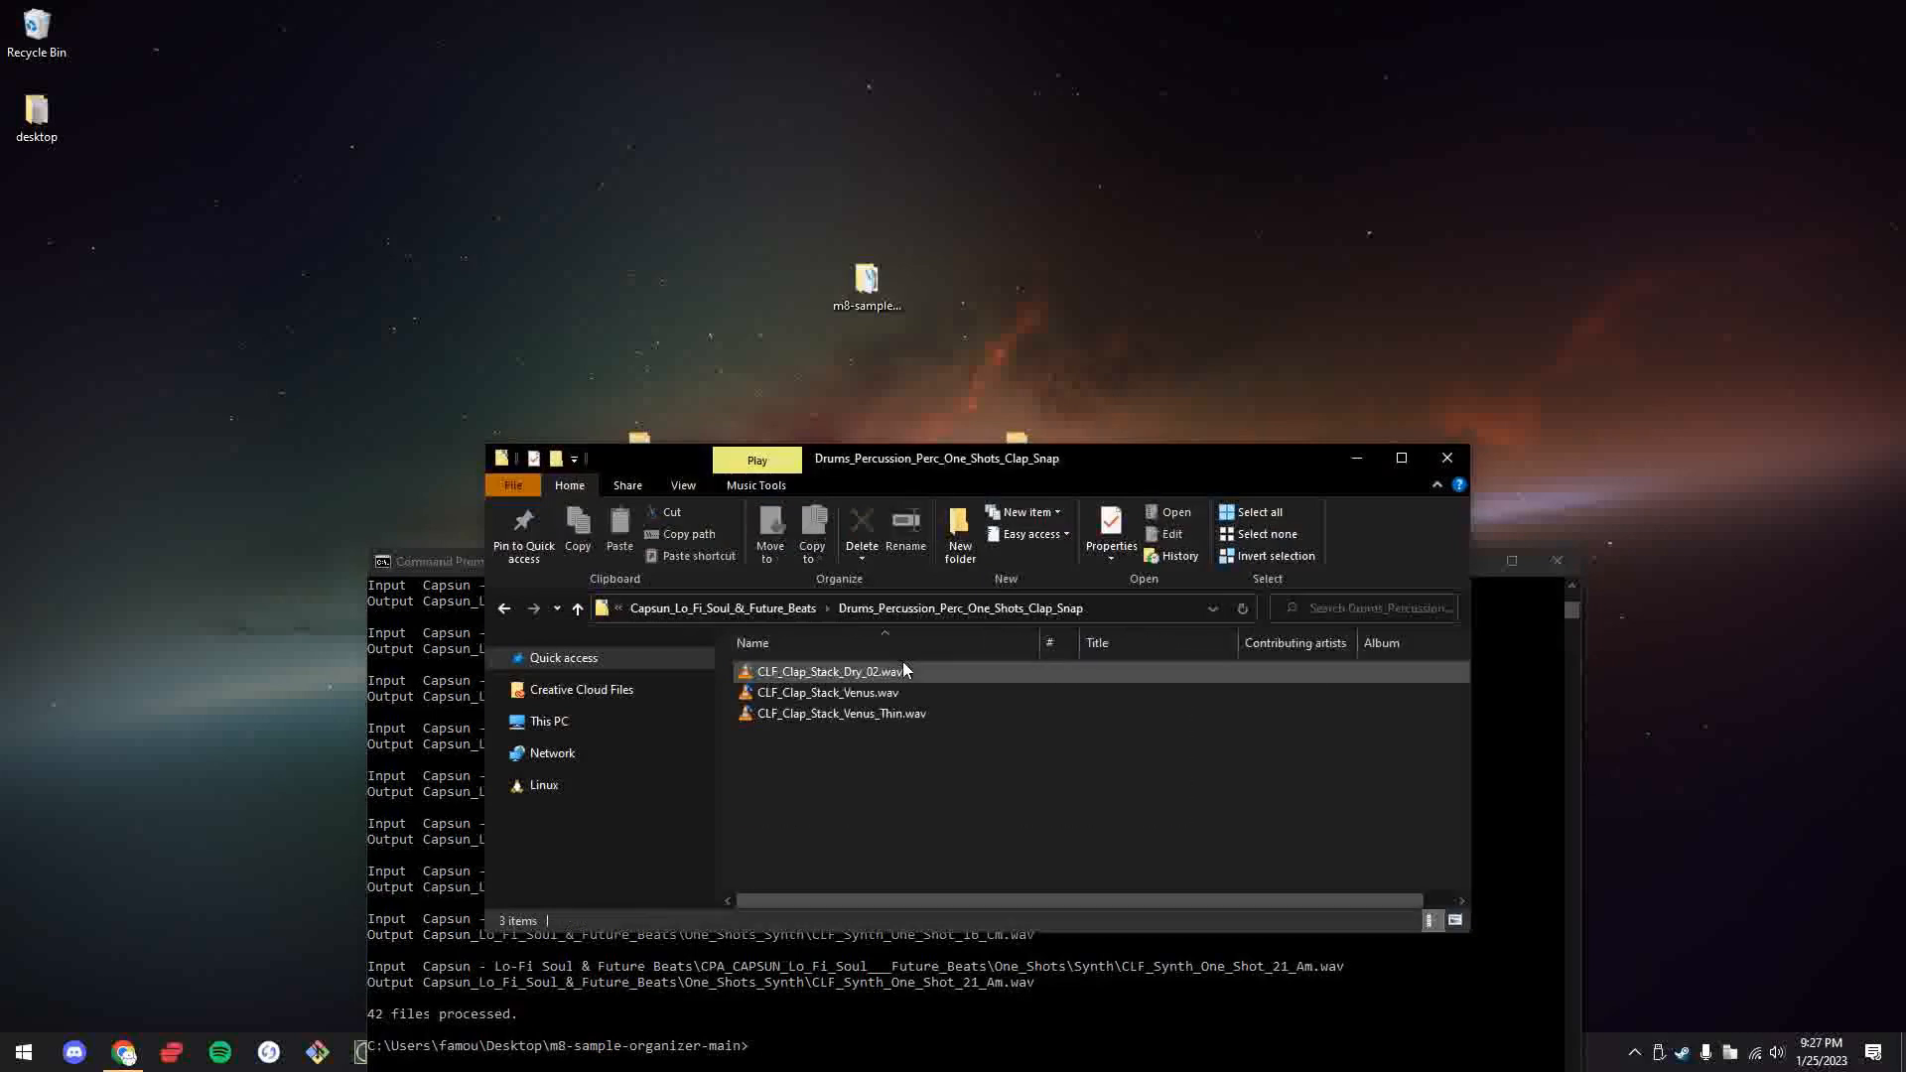
key(BackSpace)
key(BackSpace)
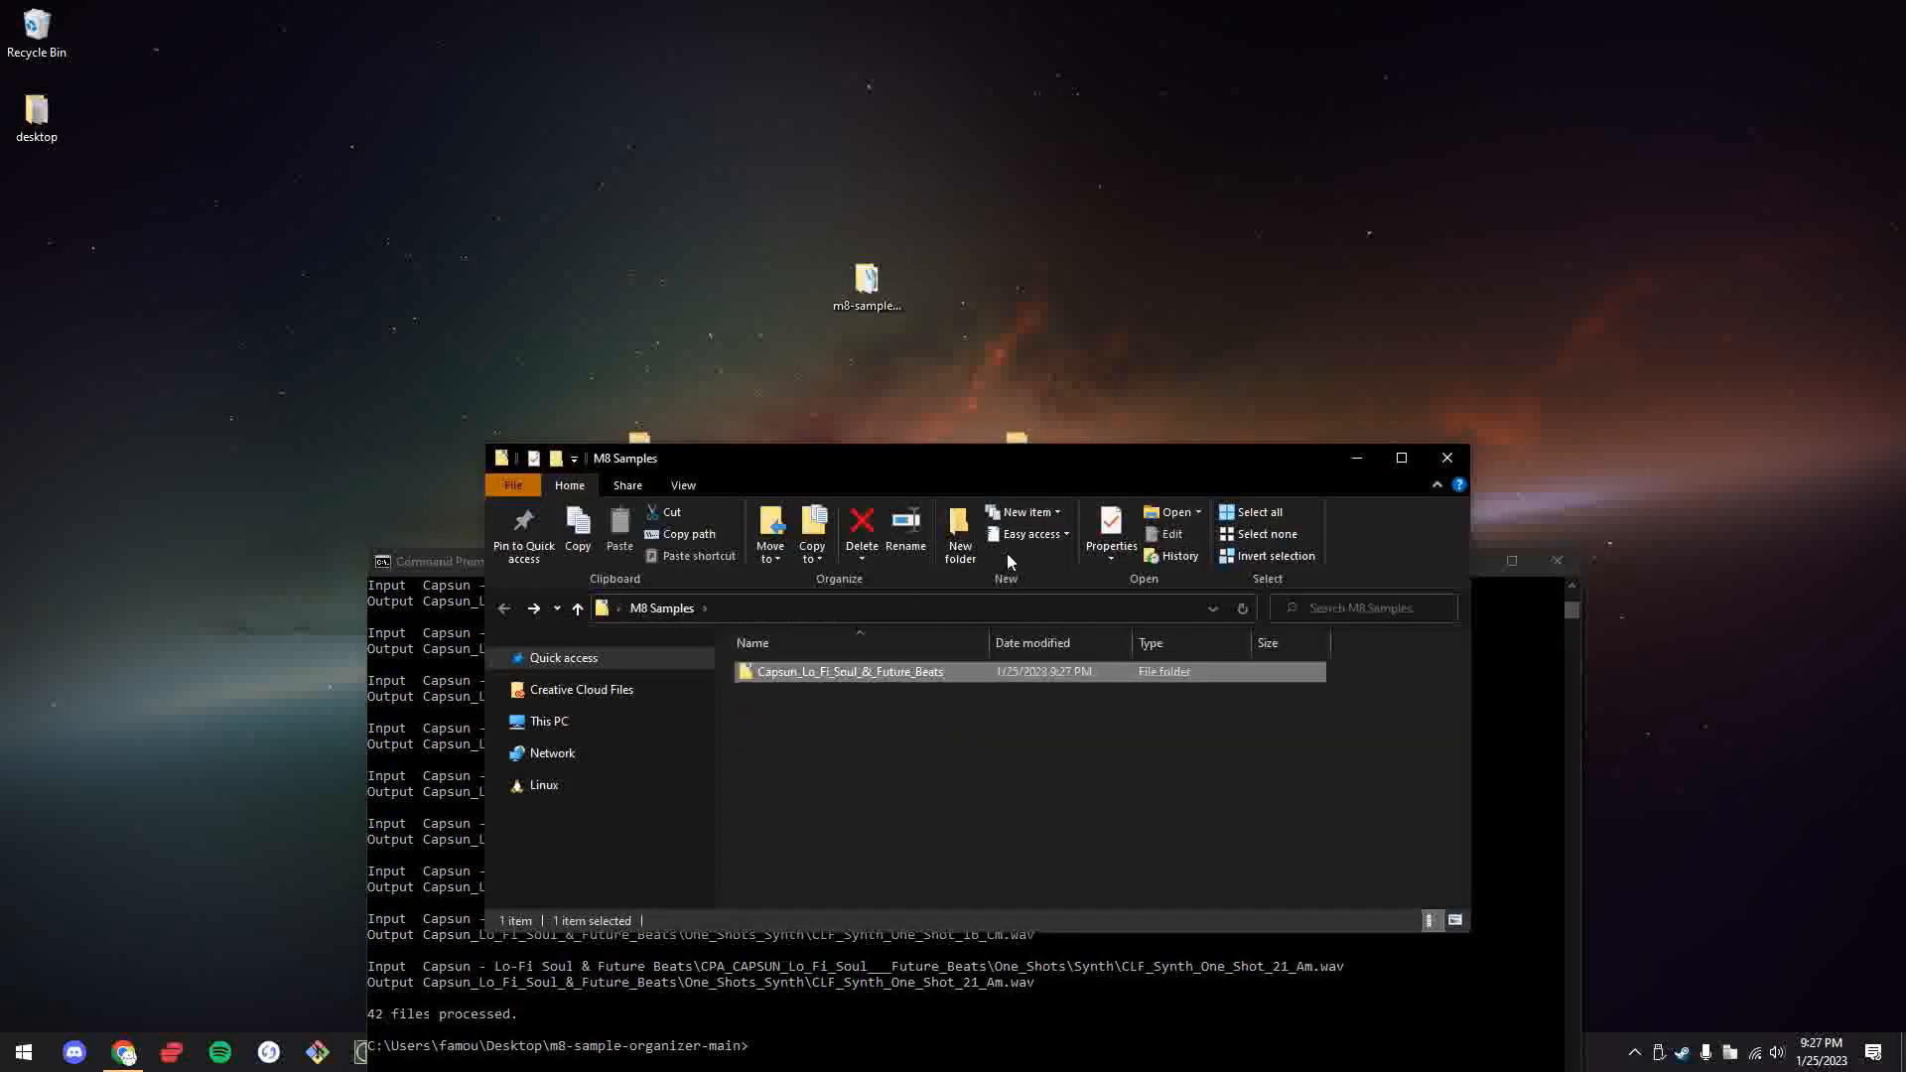
- Delete CLF_Clap_Stack_Dry_02.wav from the Drums_Percussion_Perc_One_Shots_Clap_Snap folder in M8 Samples
double_click(881, 671)
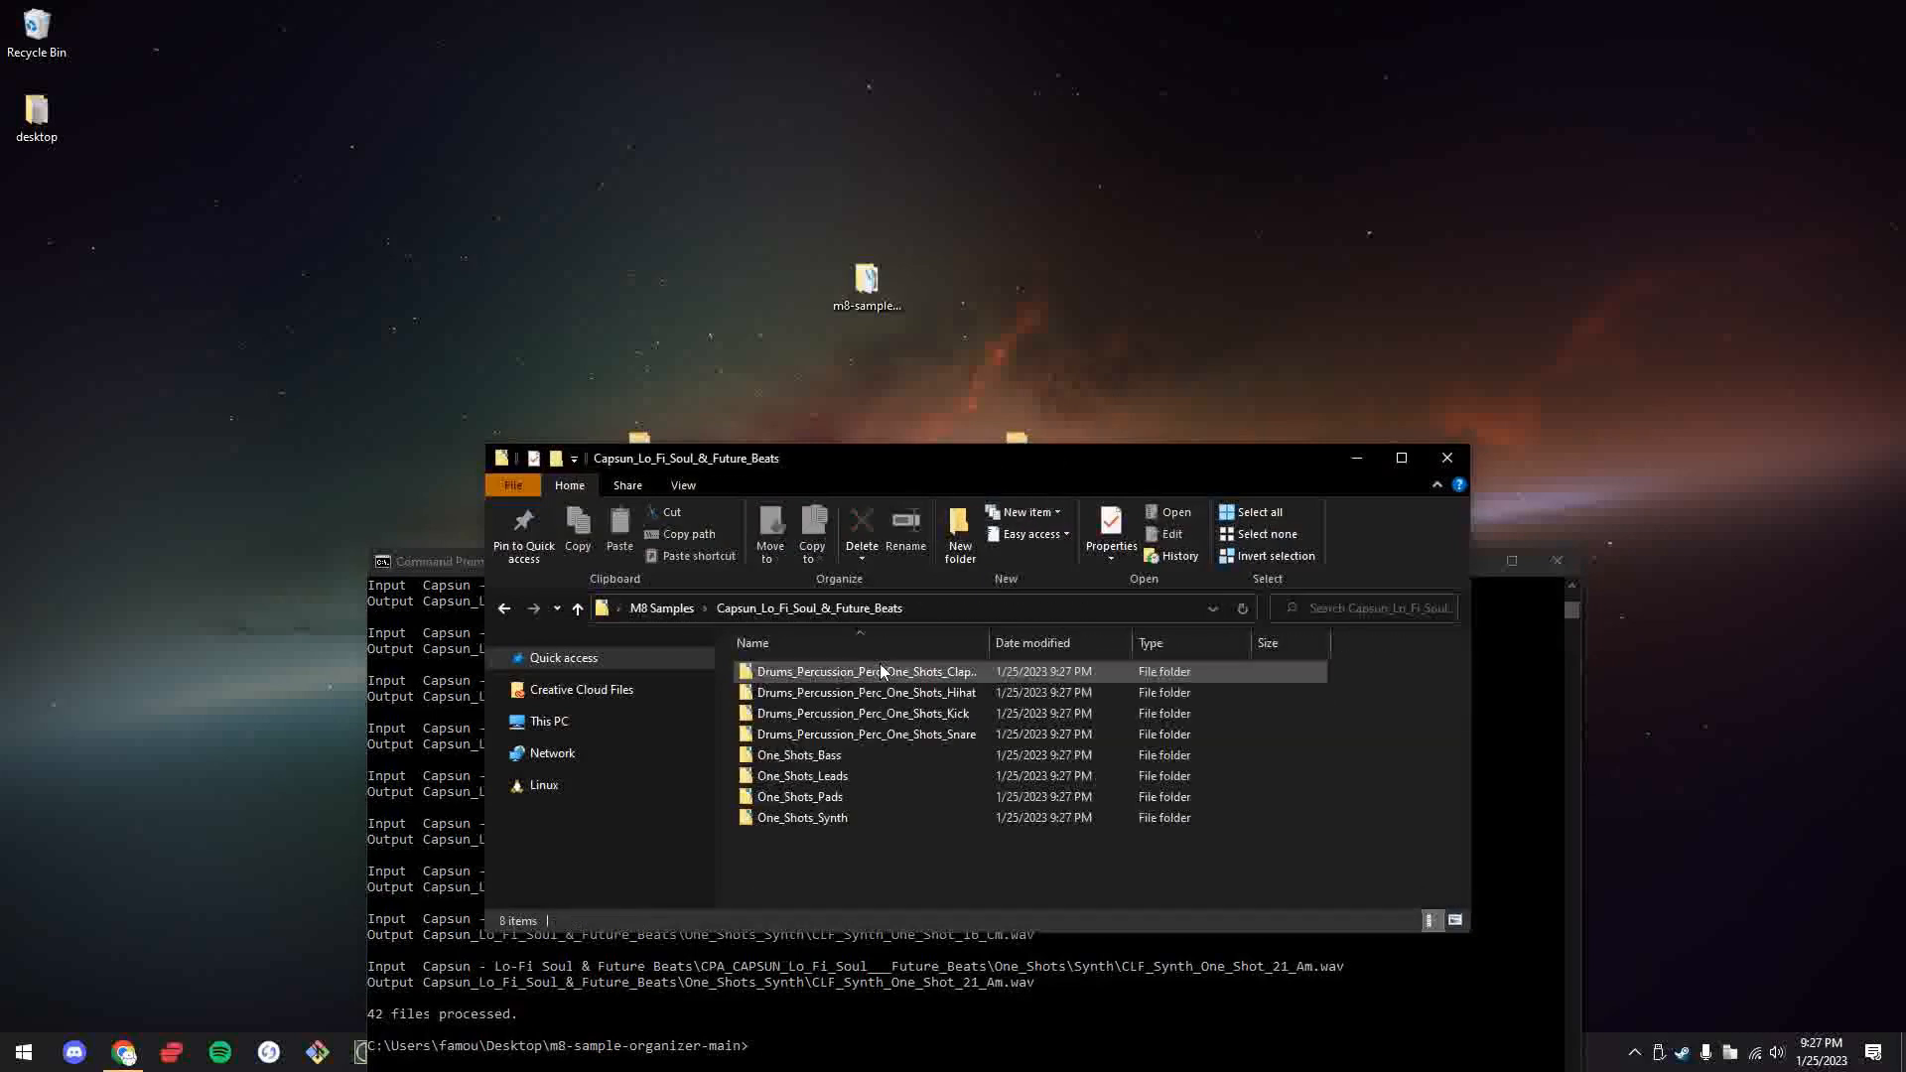
double_click(894, 667)
click(871, 675)
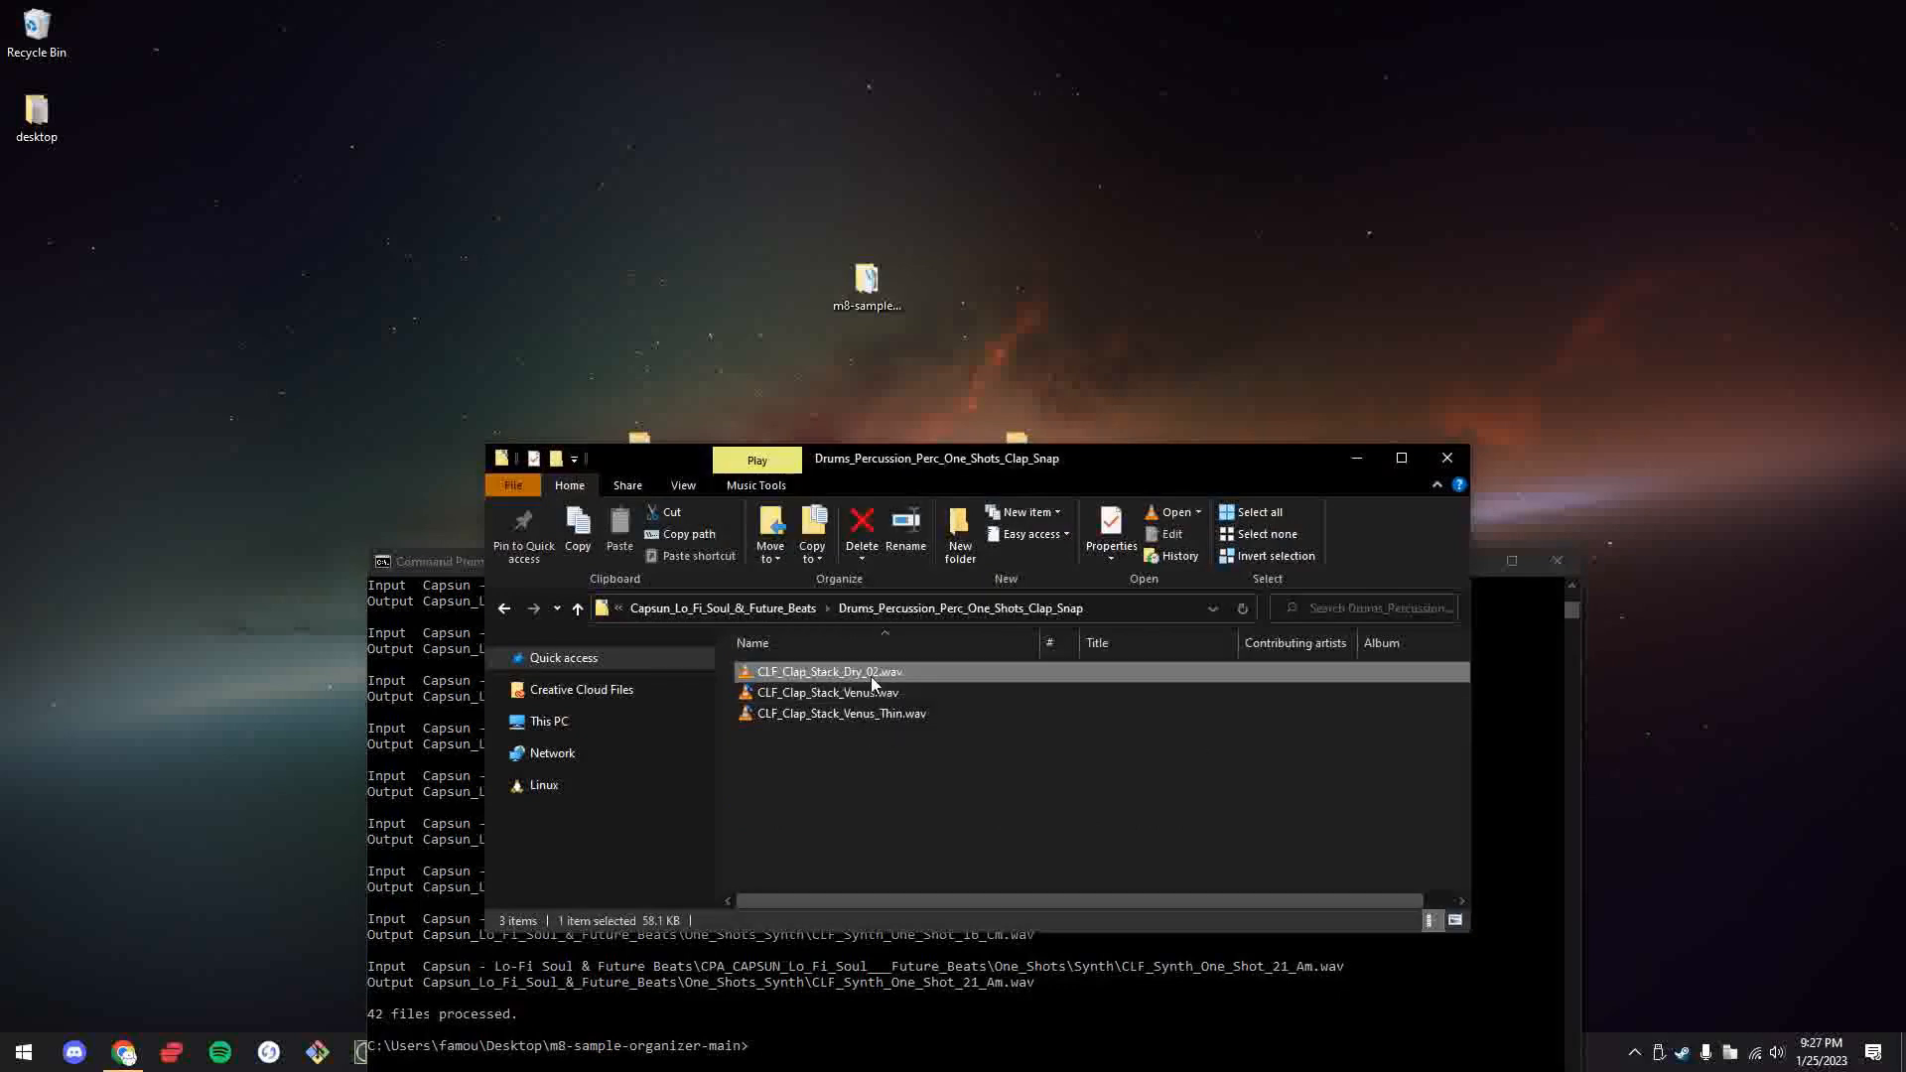
key(Delete)
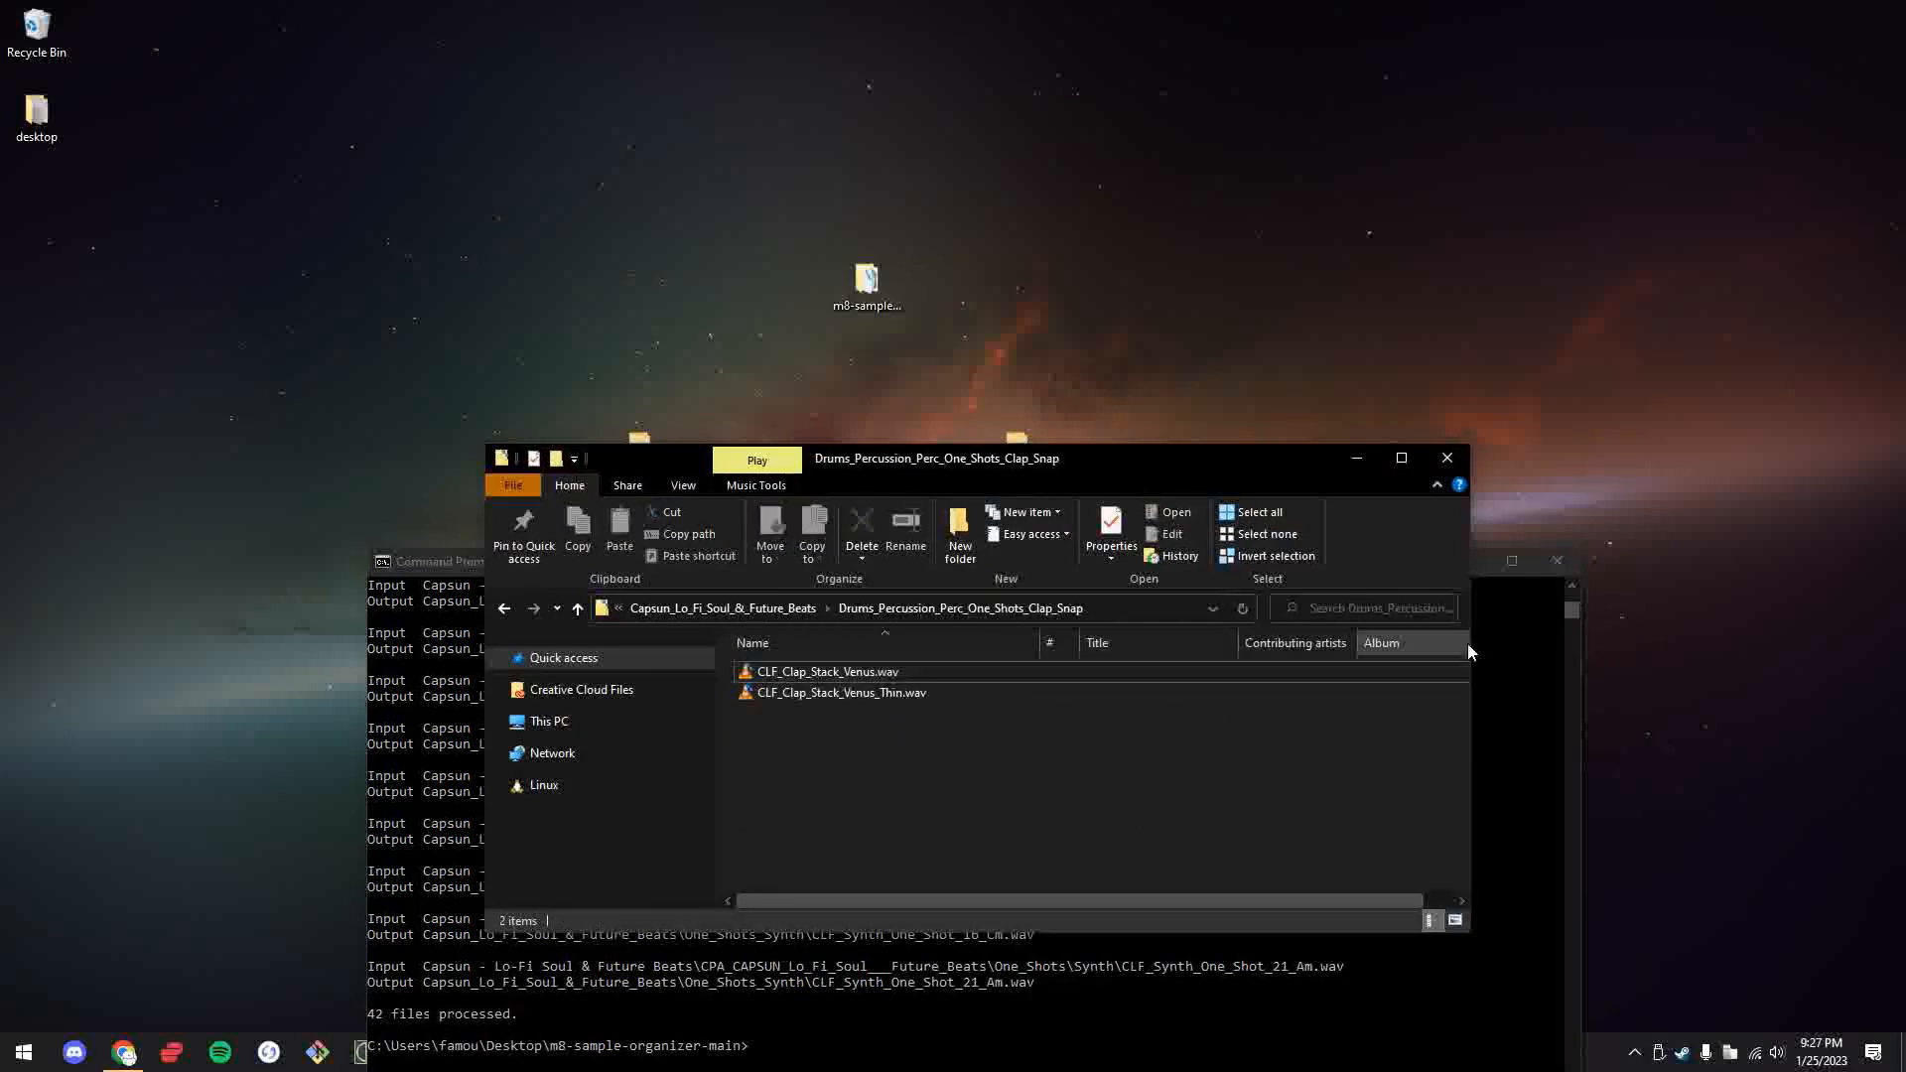
- Rerun "python3 src/m8-sample-organizer.py" in Command Prompt, check the clap samples folder for the deleted file, and close that folder
click(1517, 699)
drag(1279, 571, 1308, 211)
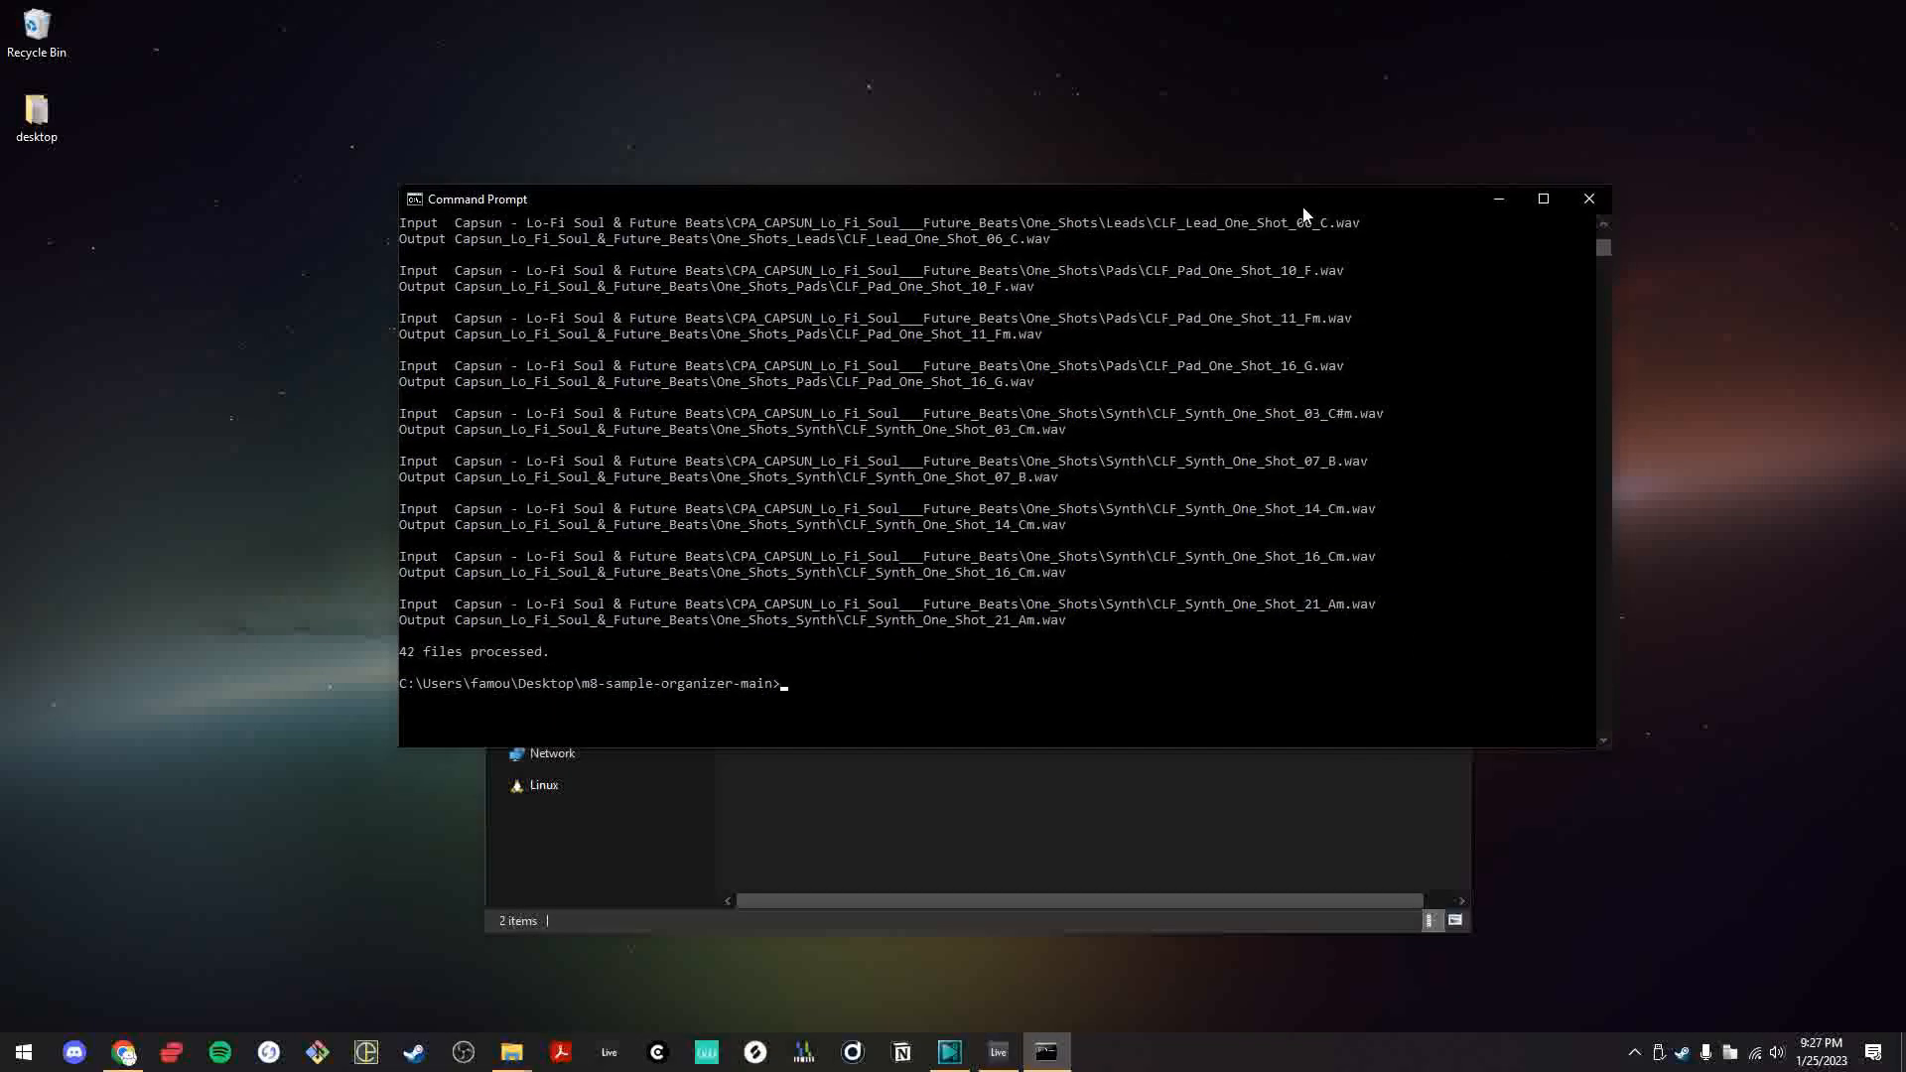
key(Up)
key(Return)
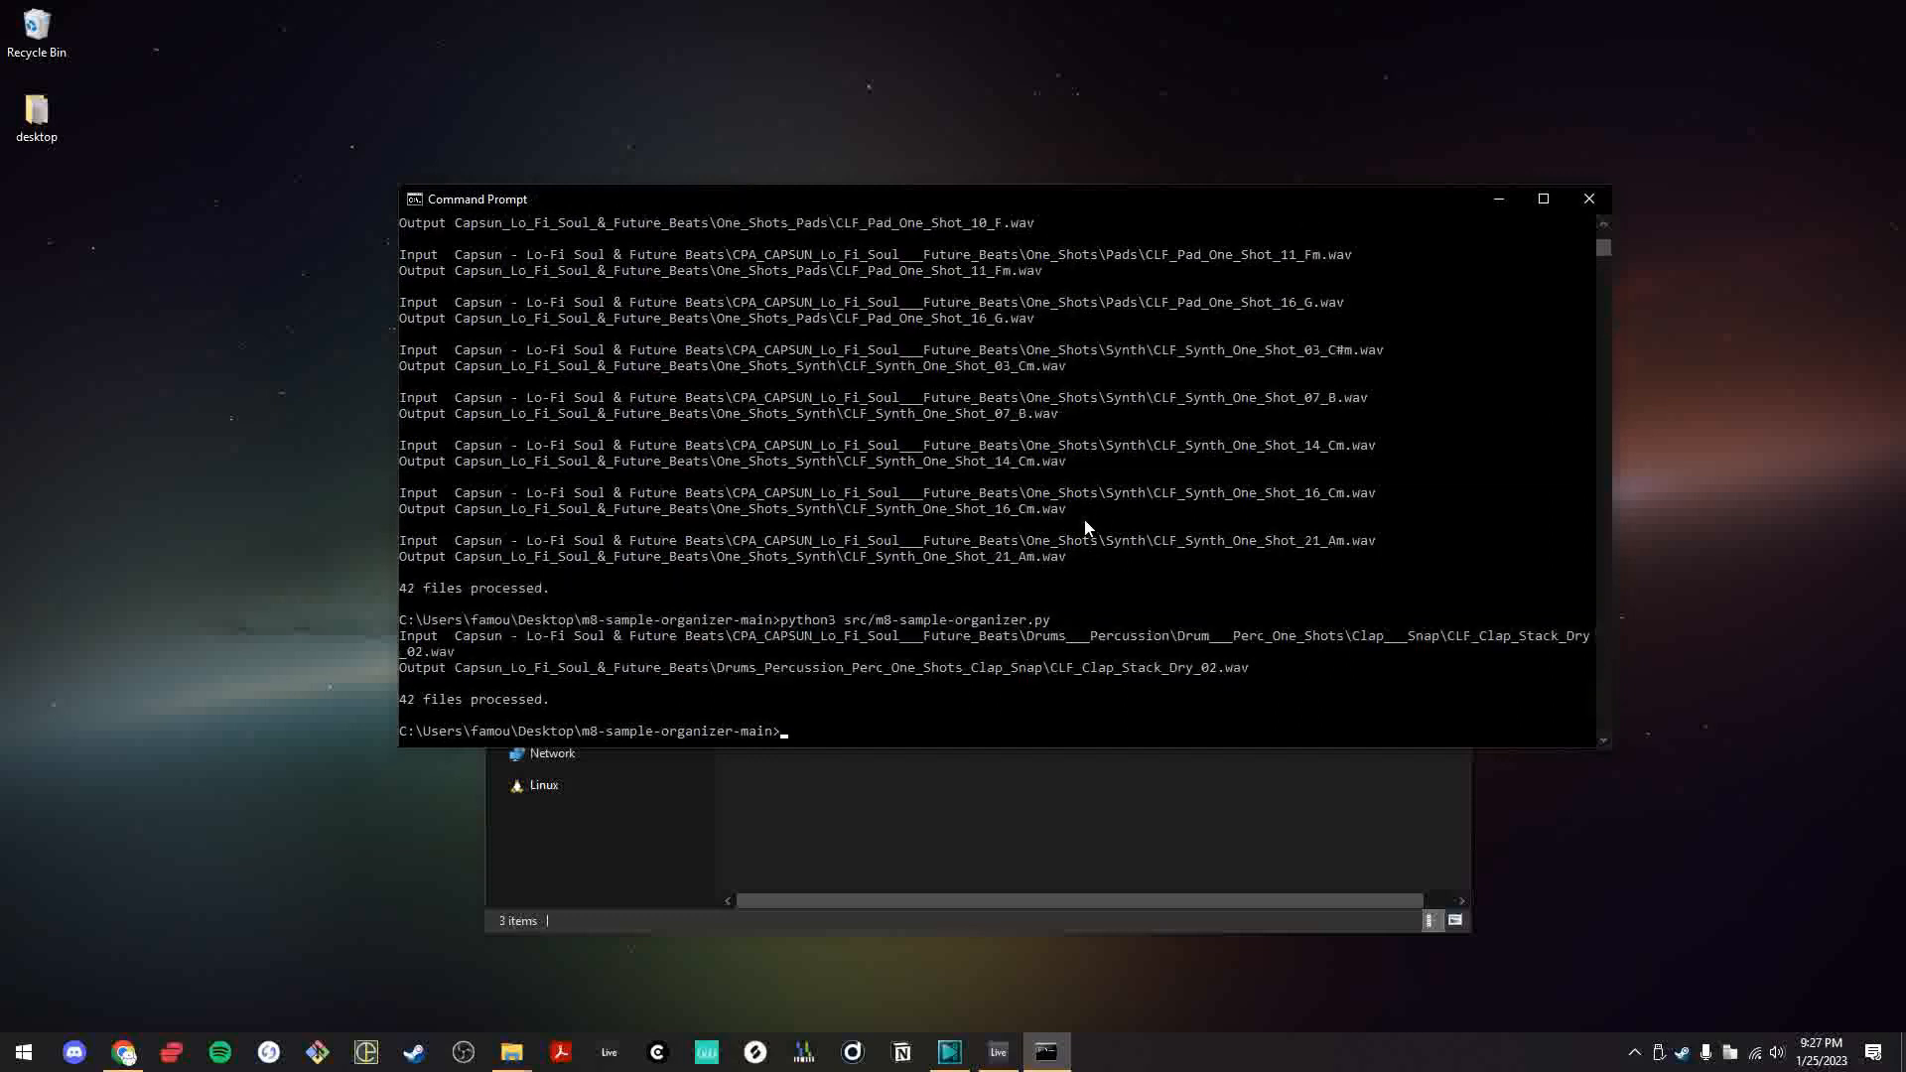
click(1058, 757)
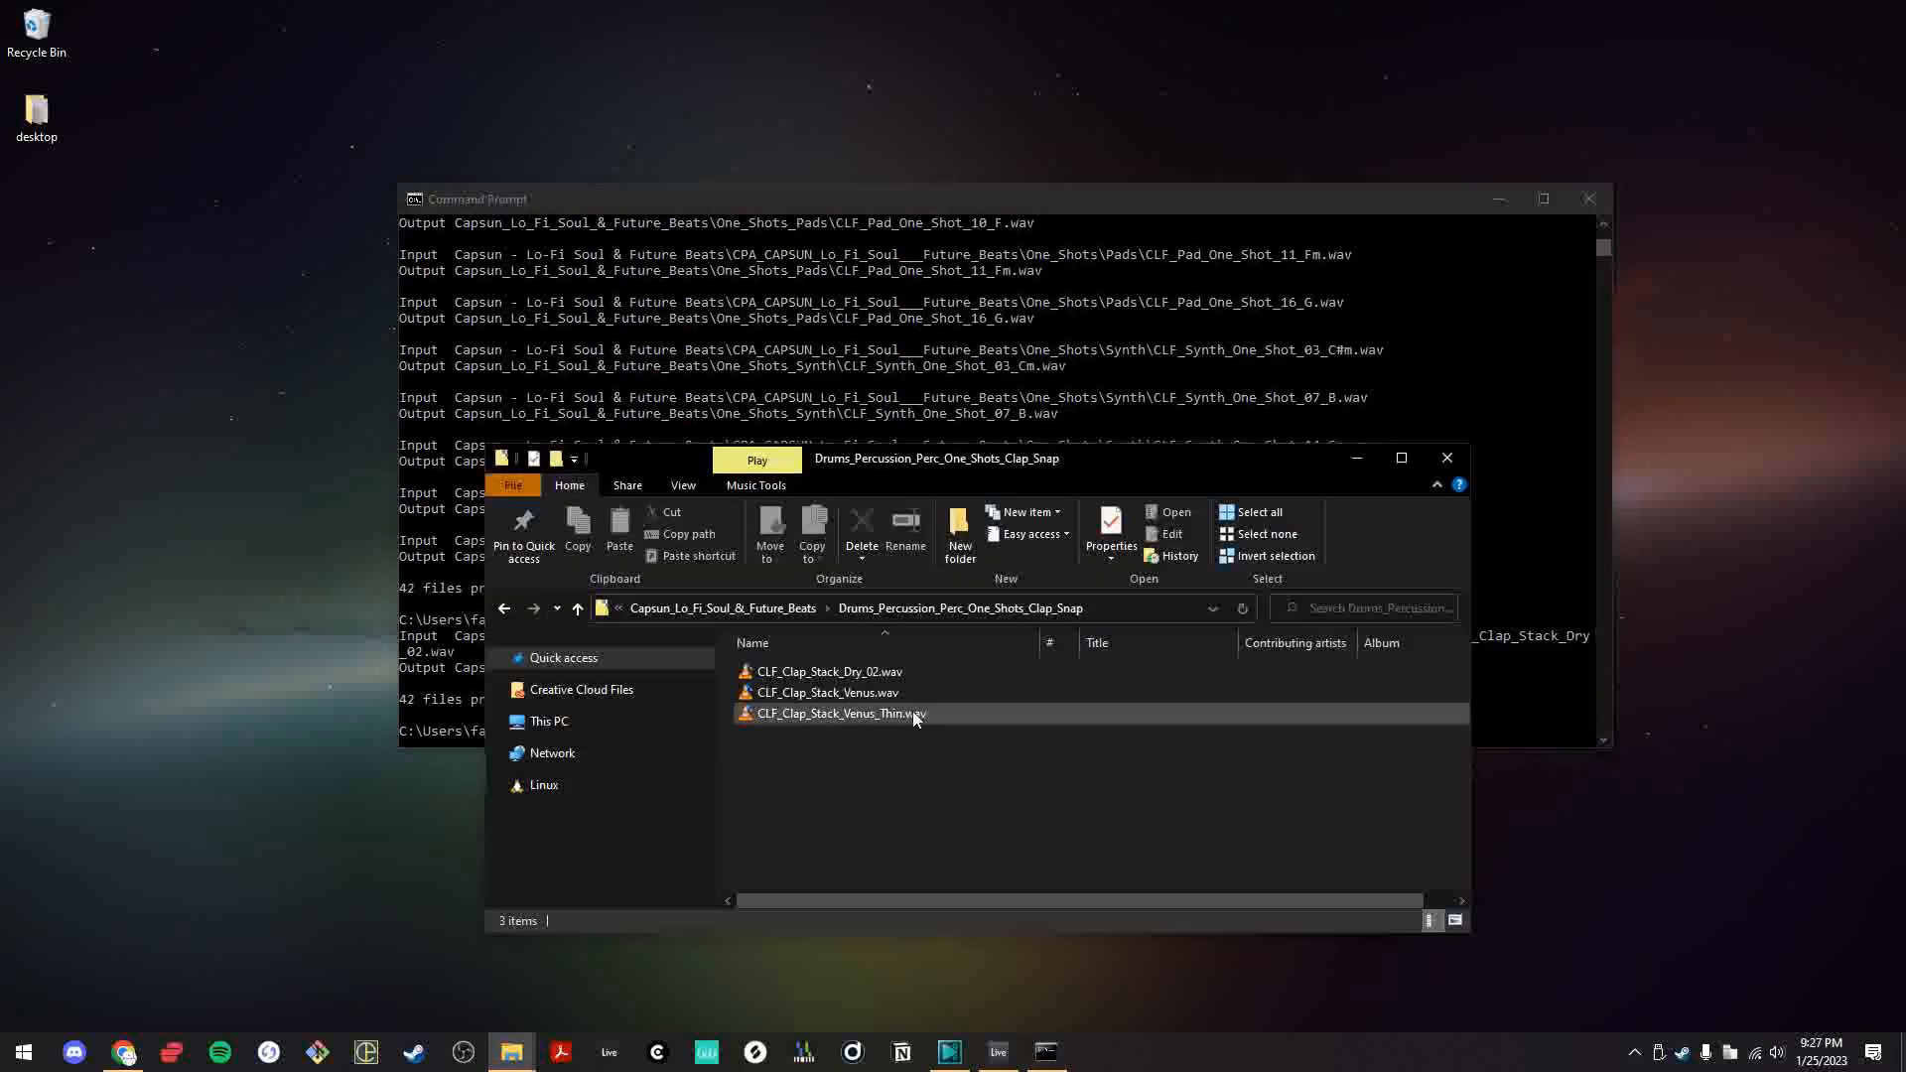
click(1448, 458)
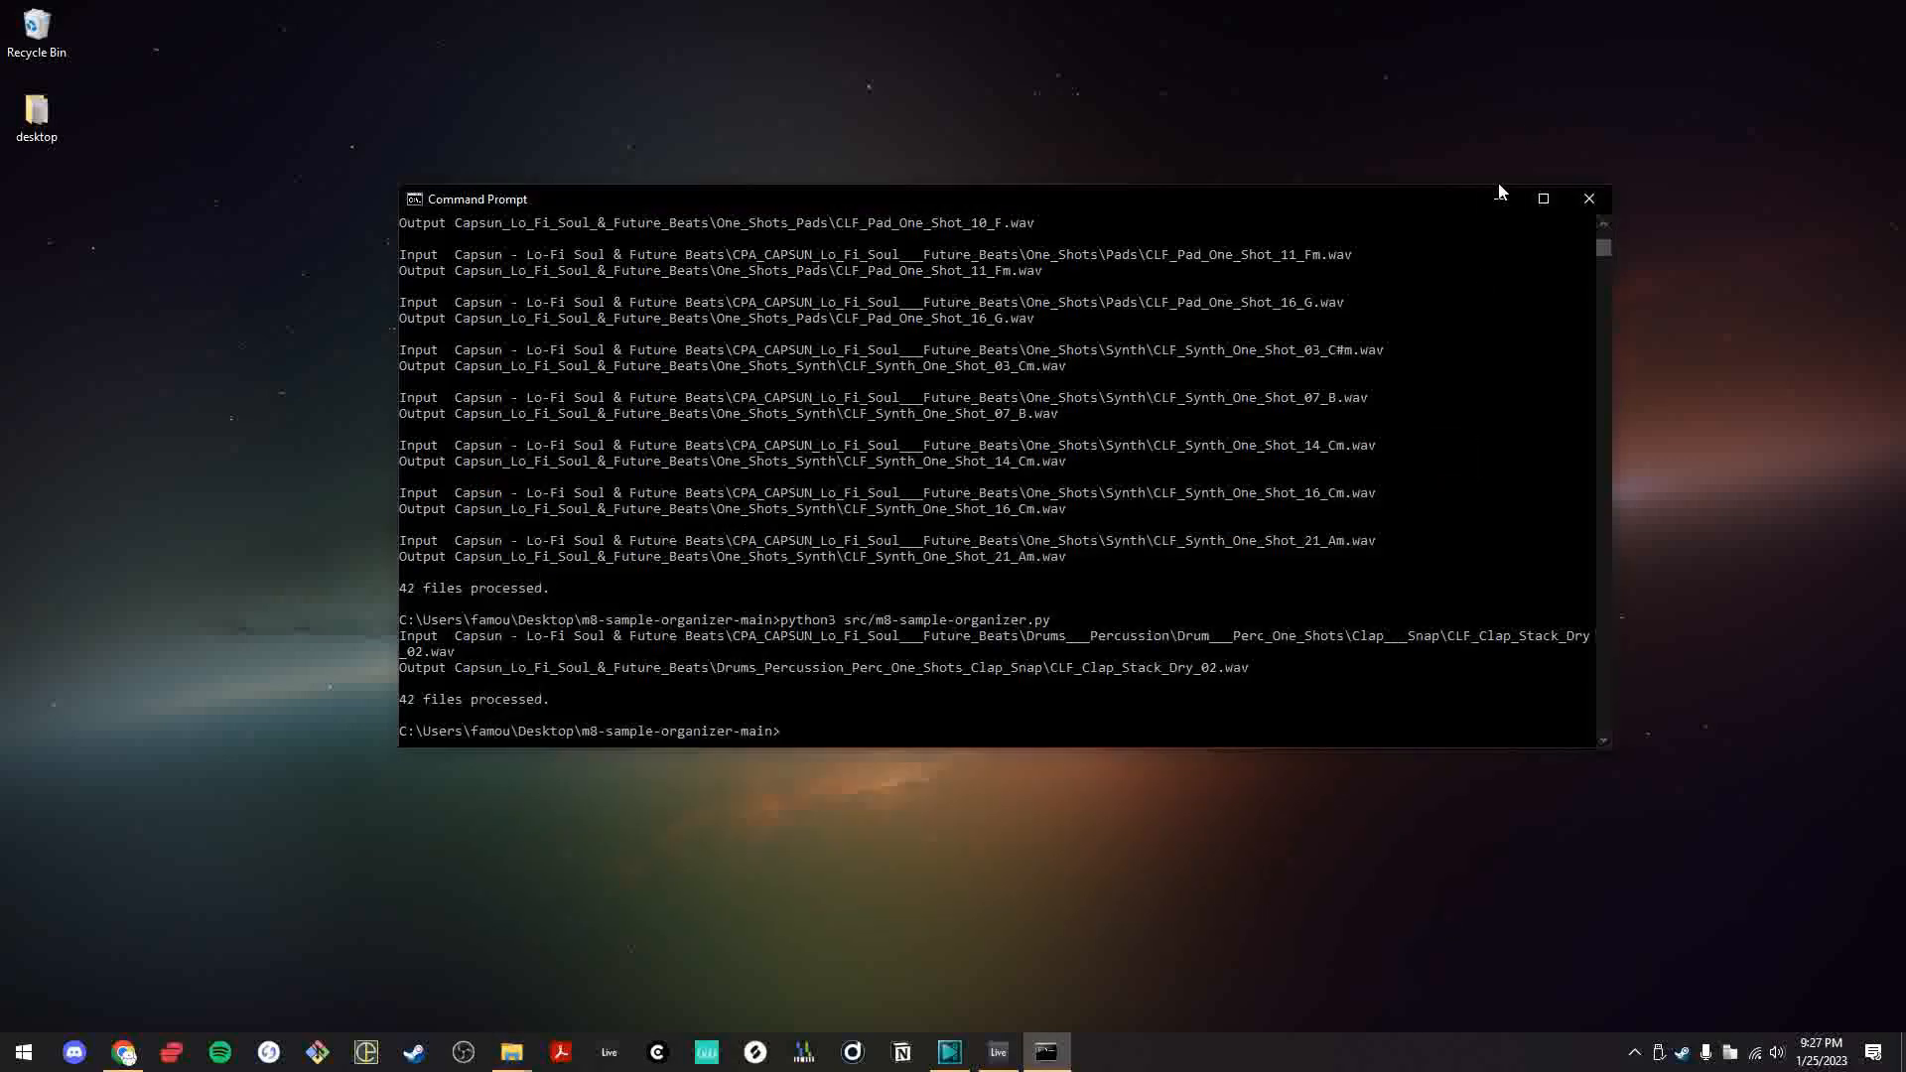
- Minimize Command Prompt and open the M8 Samples folder on the desktop
click(1498, 197)
double_click(1017, 451)
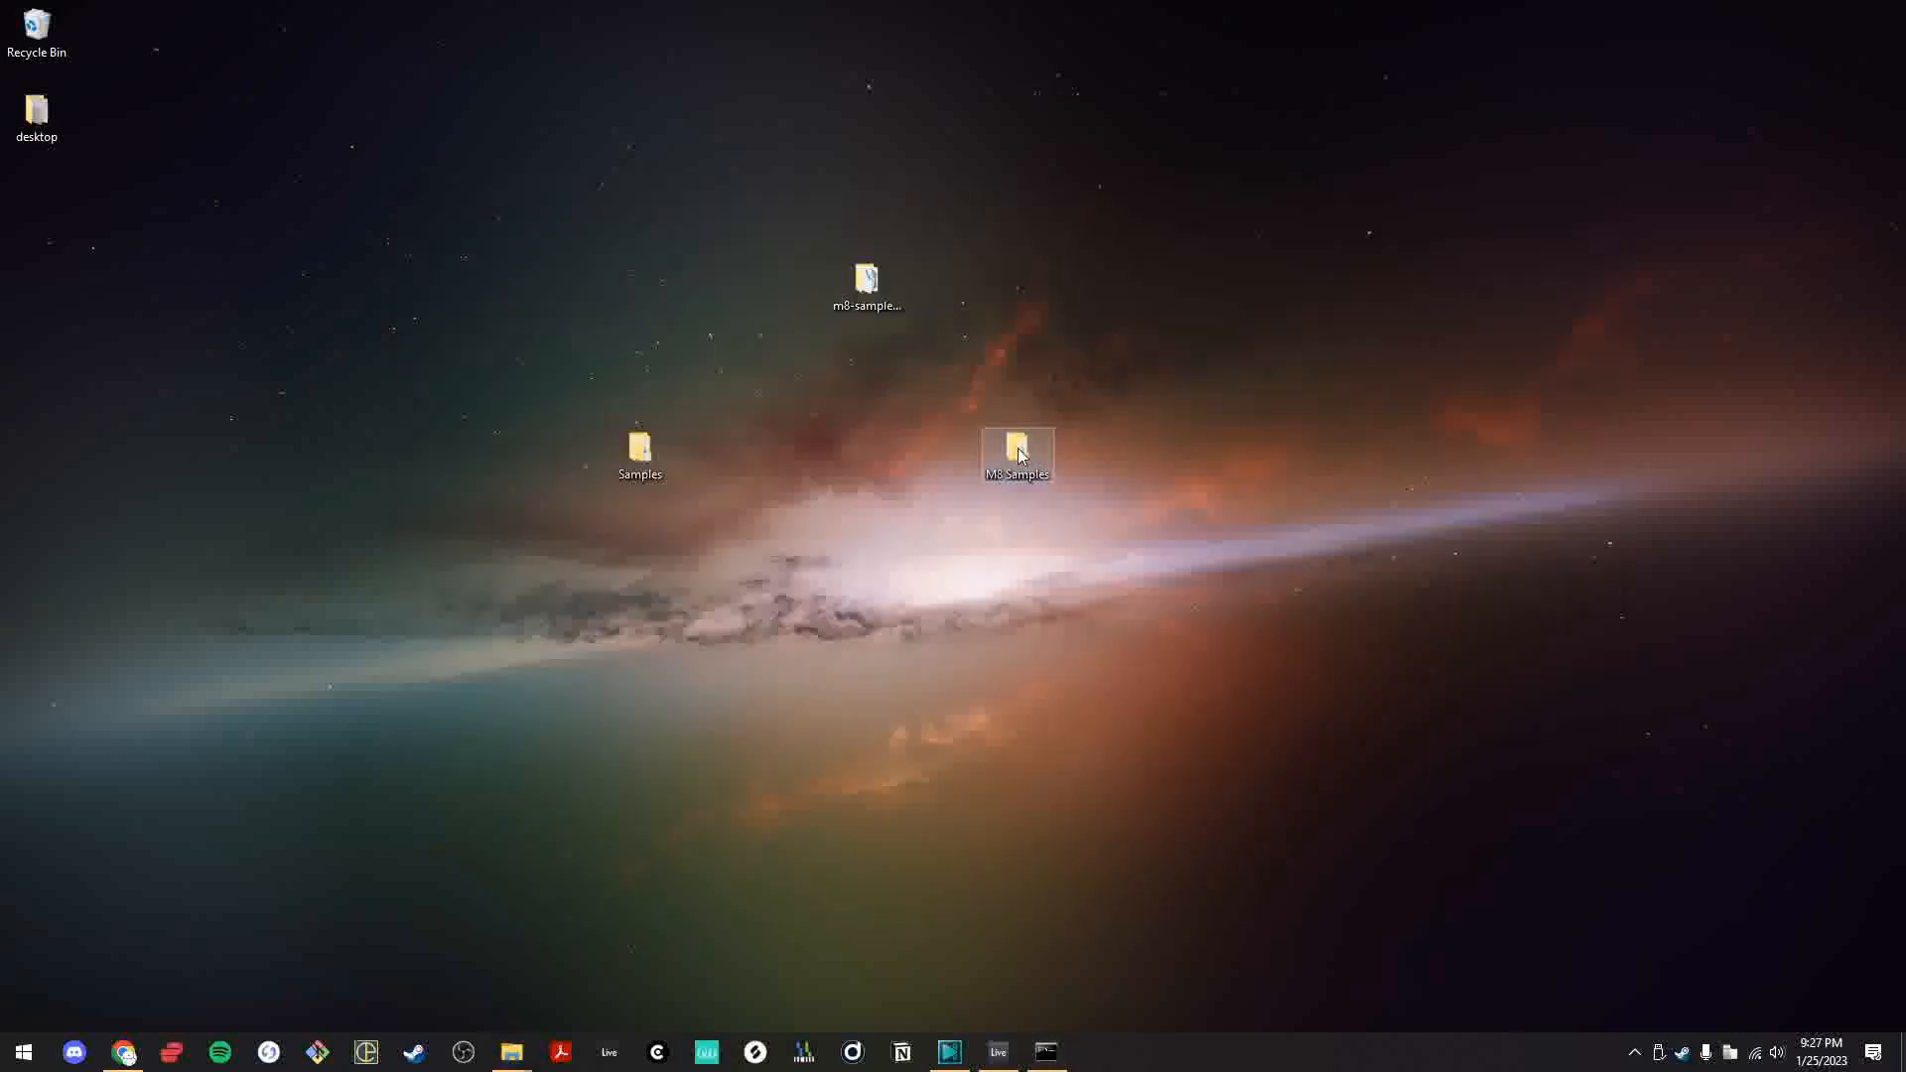